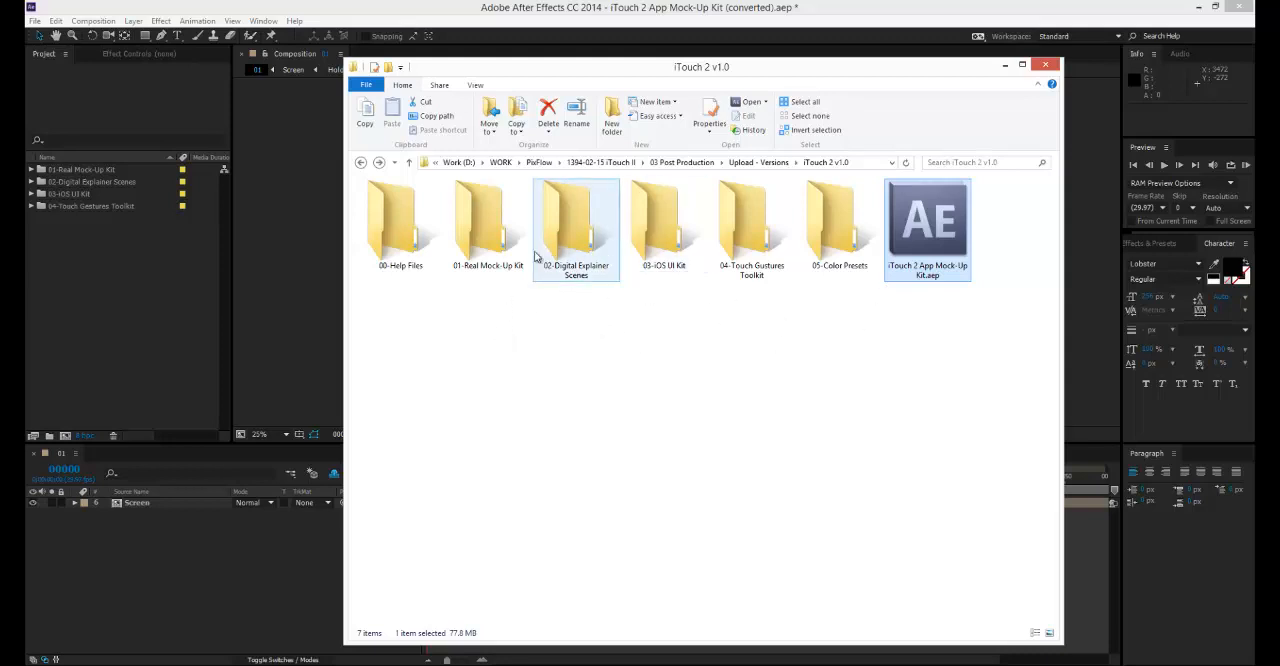
Look at Catalogue 01.jpg in the 00-Help Files folder, close it and return to the iTouch 2 v1.0 folder.
double_click(400, 230)
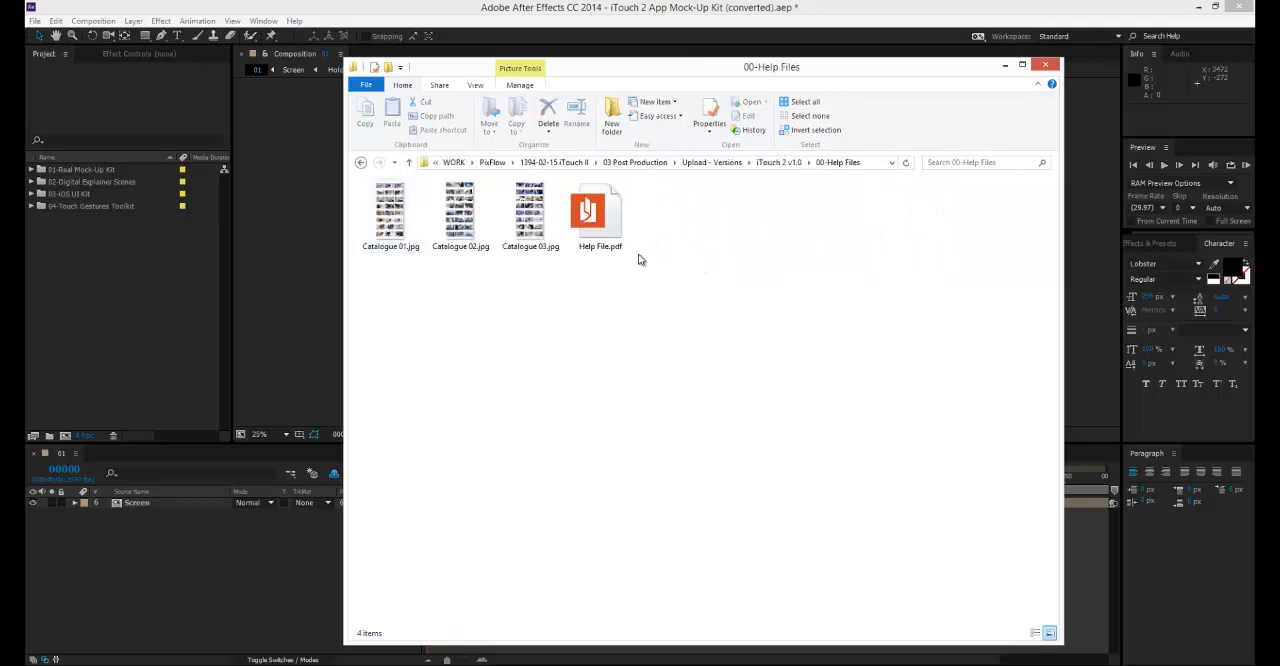
double_click(390, 215)
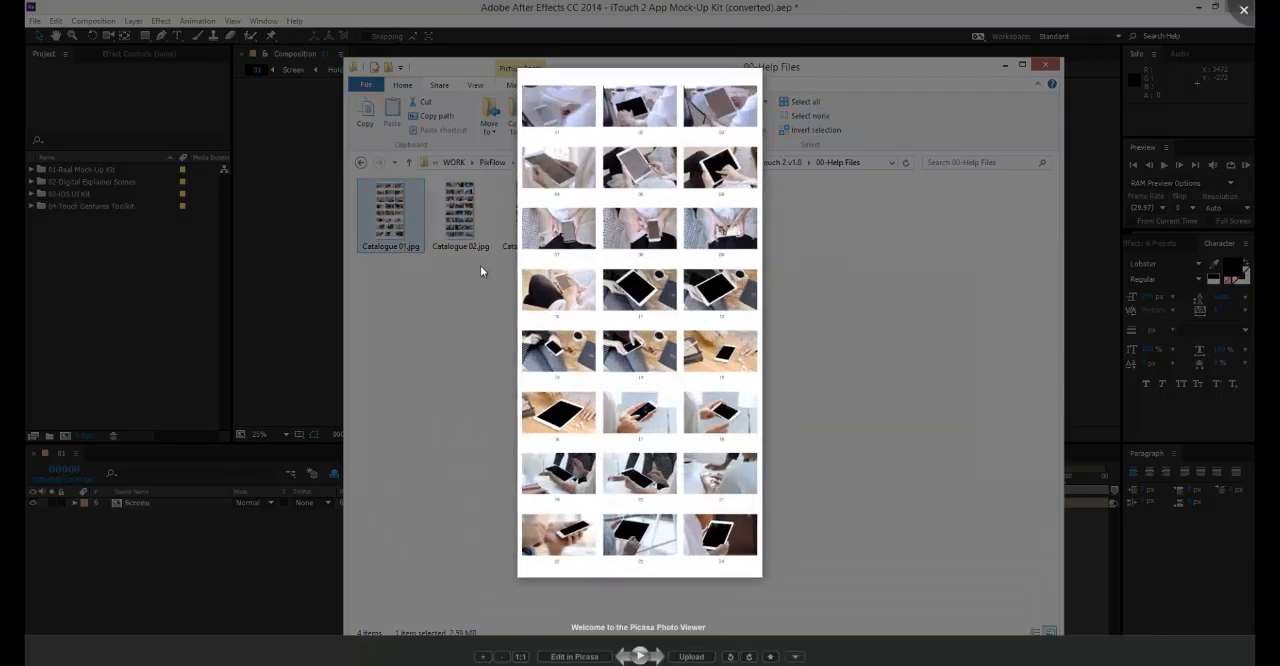
scroll(640, 392, "up", 3)
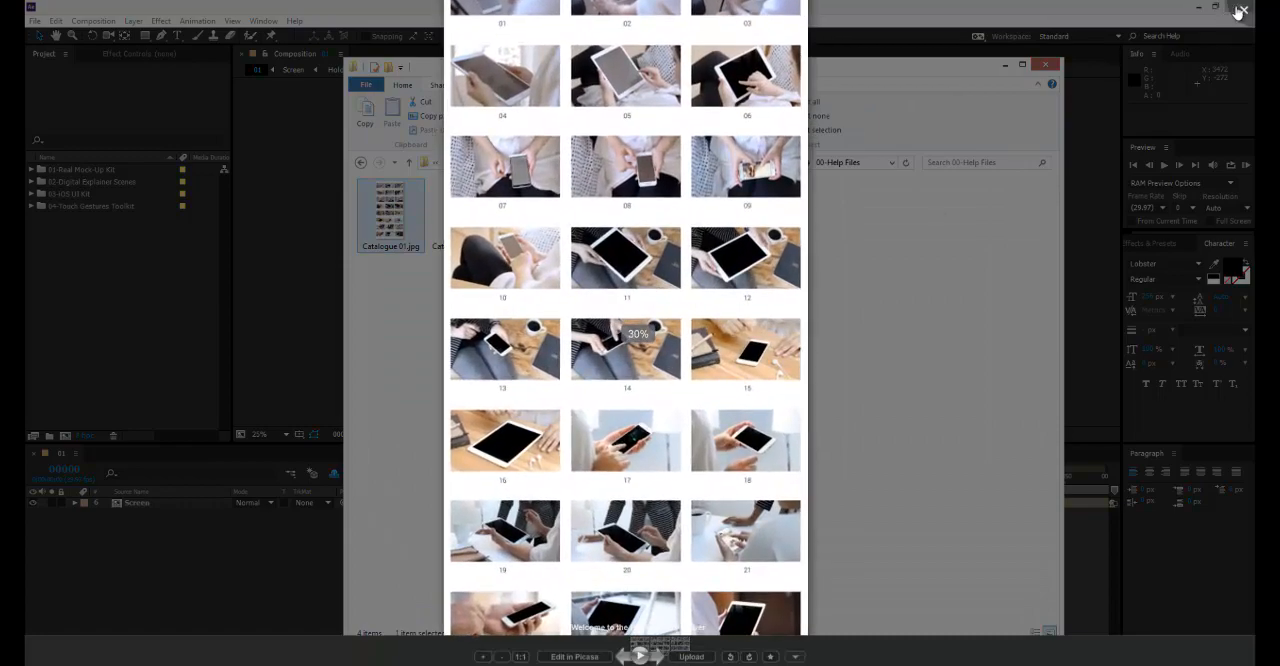
left_click(1240, 12)
key("BackSpace")
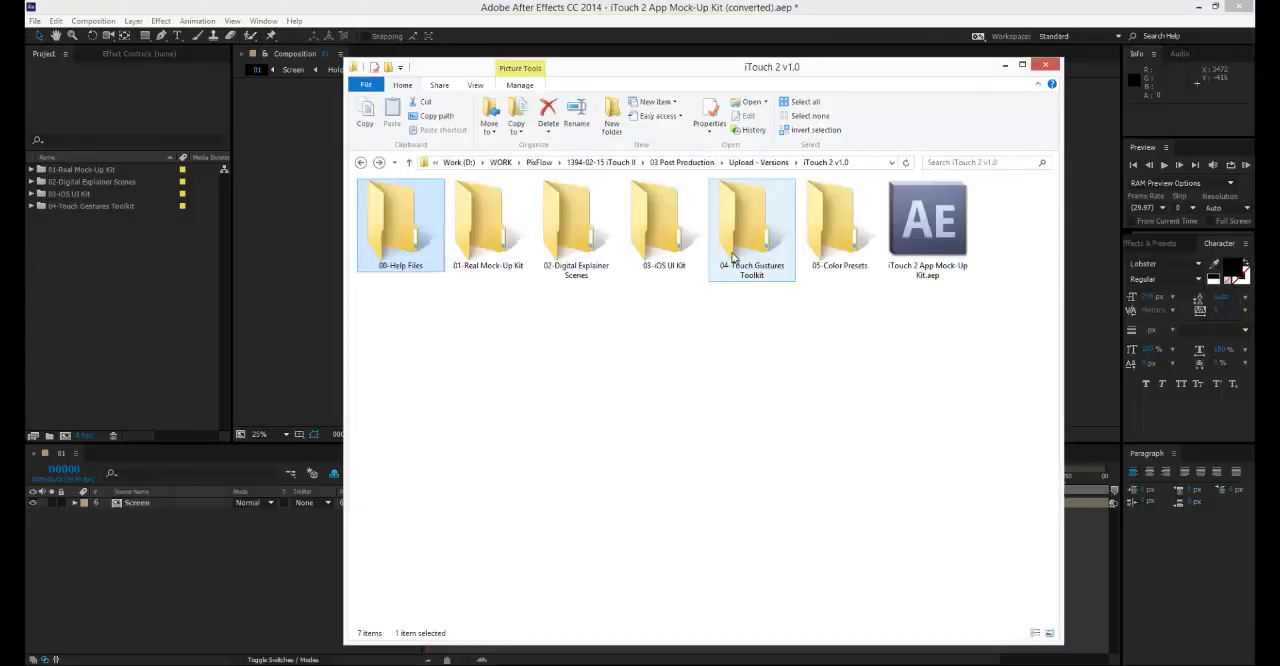
Look inside the 01-Real Mock-Up Kit and 02-Digital Explainer Scenes folders for their individual project files.
left_click(530, 326)
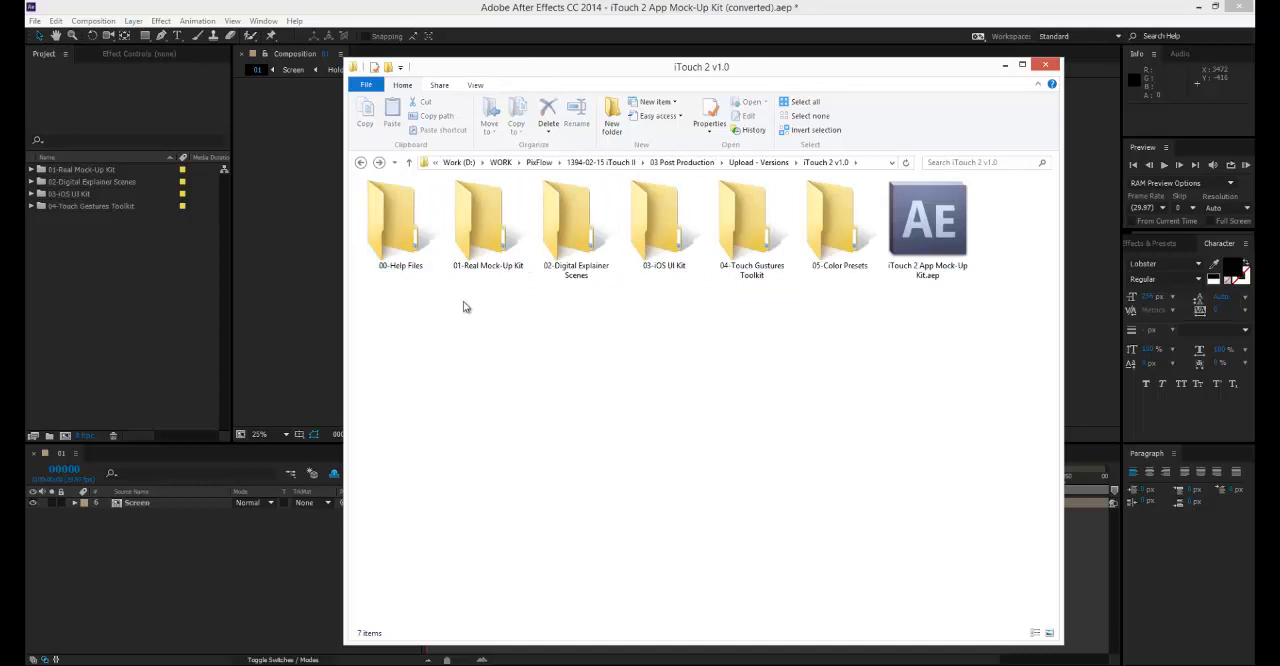
left_click(507, 238)
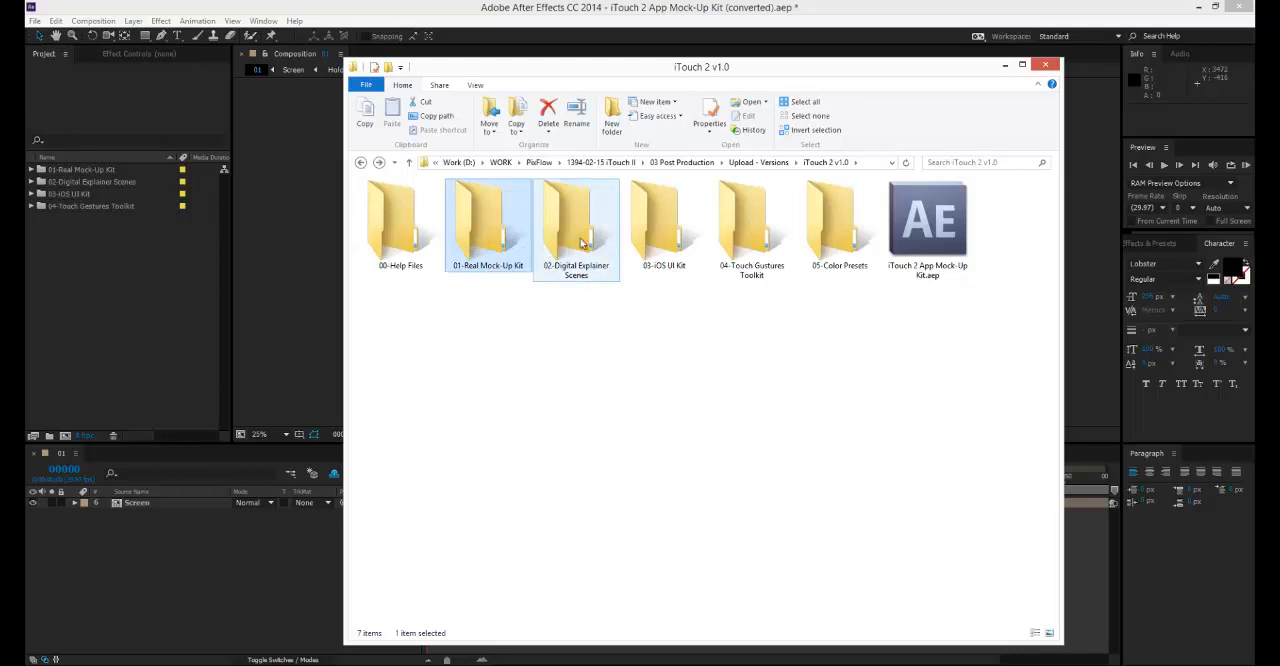
double_click(496, 247)
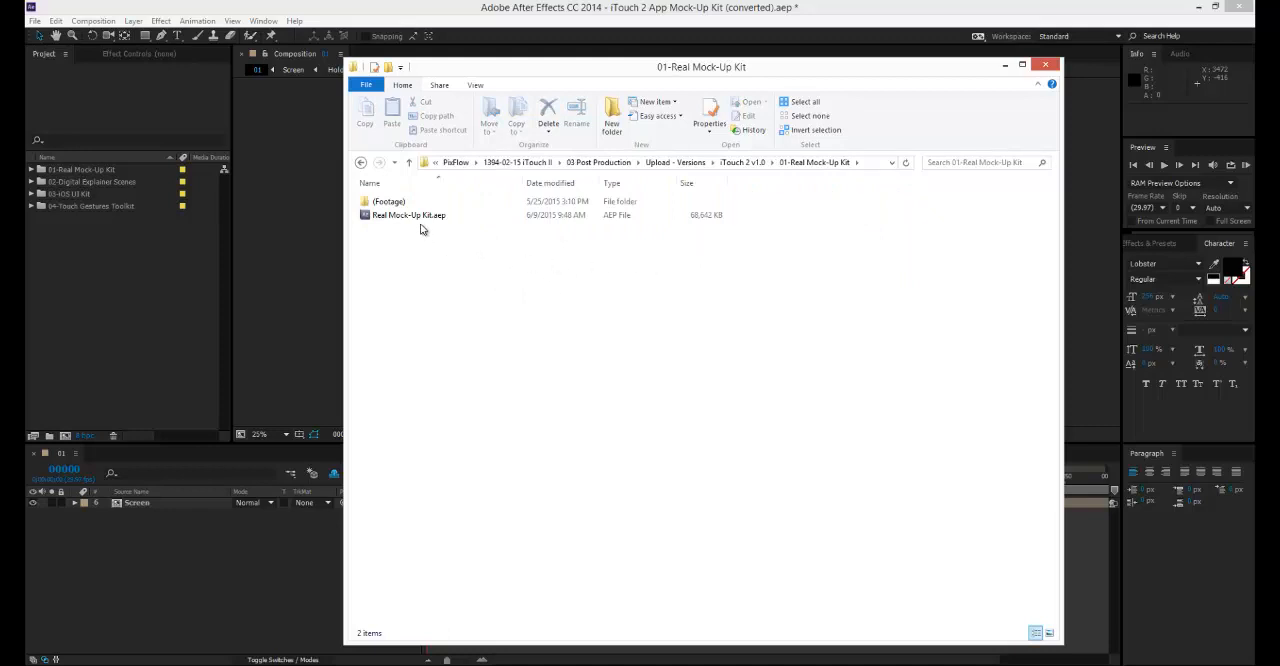
left_click(460, 217)
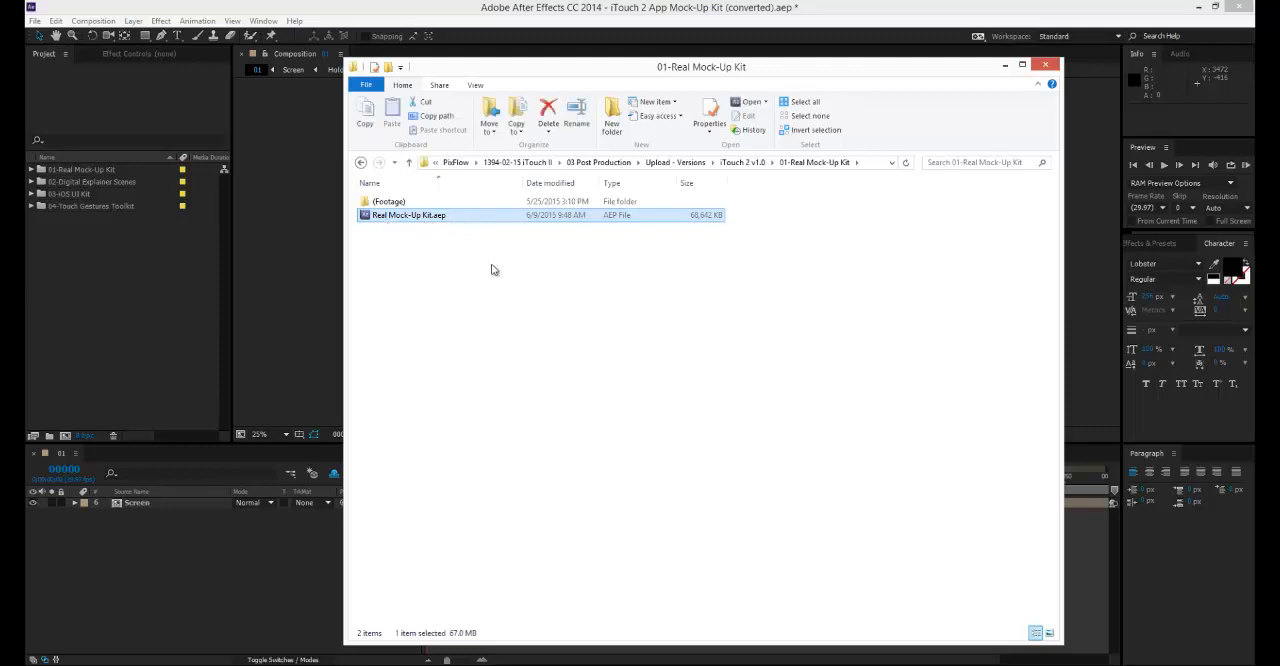
key("BackSpace")
double_click(557, 236)
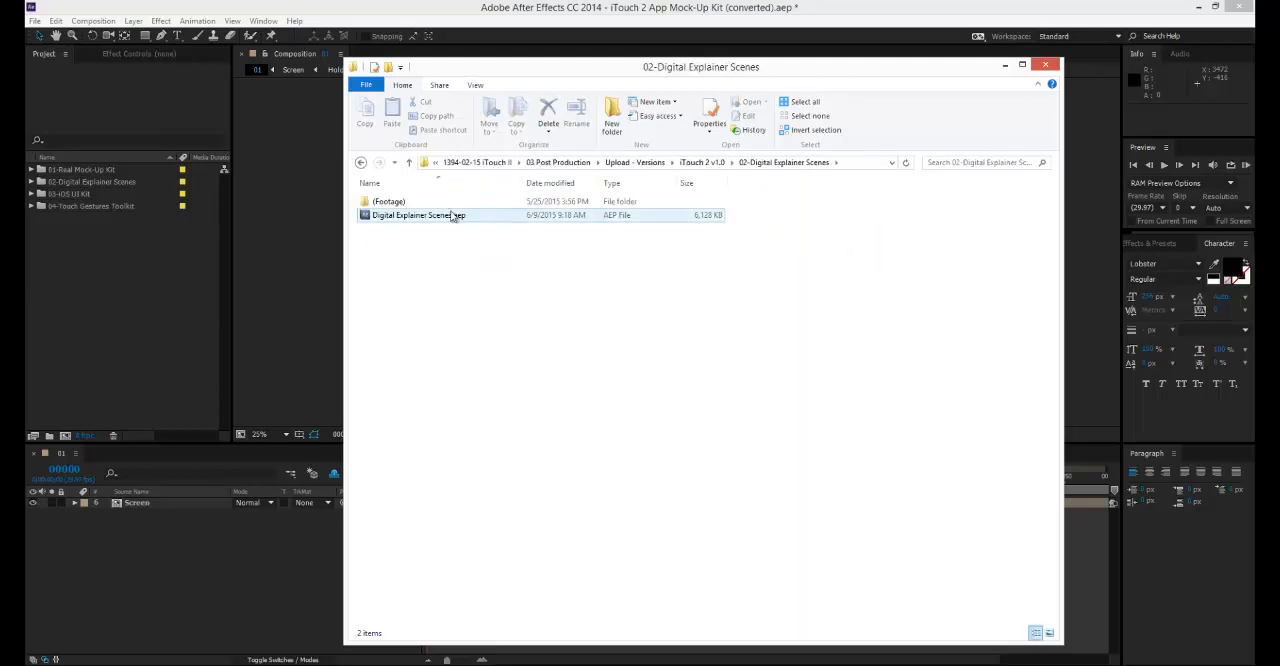
key("BackSpace")
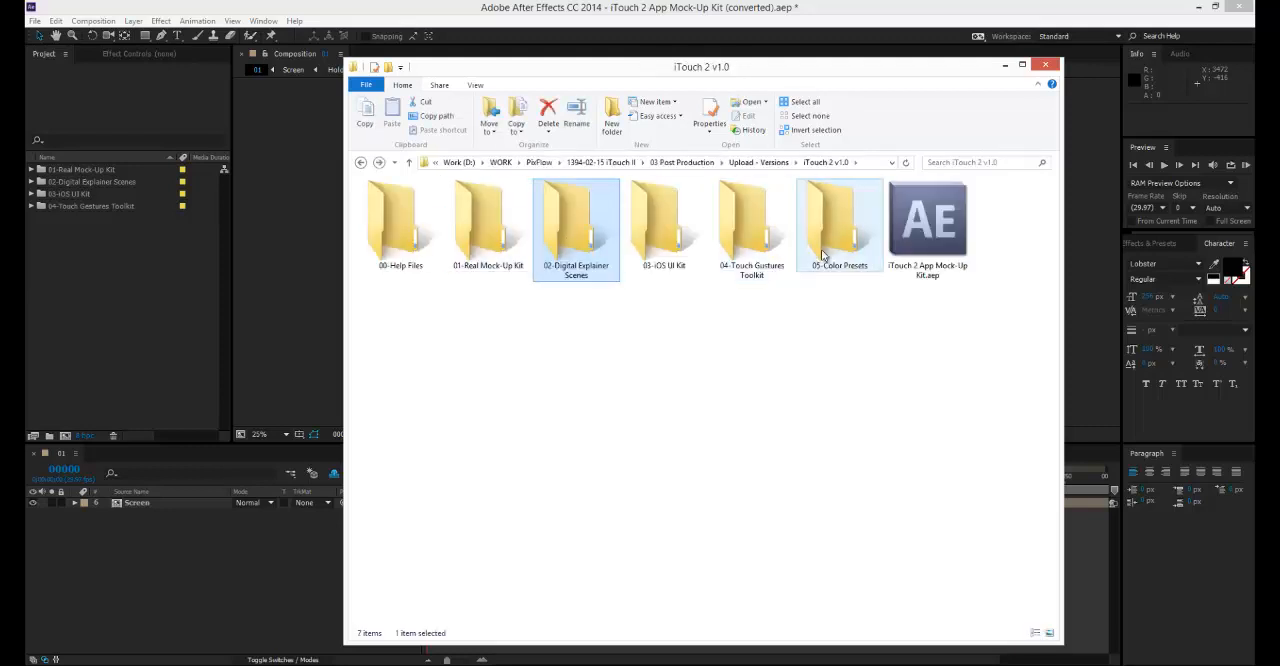
Open the iTouch 2 App Mock-Up Kit.aep project from the iTouch 2 v1.0 folder in After Effects.
left_click(948, 282)
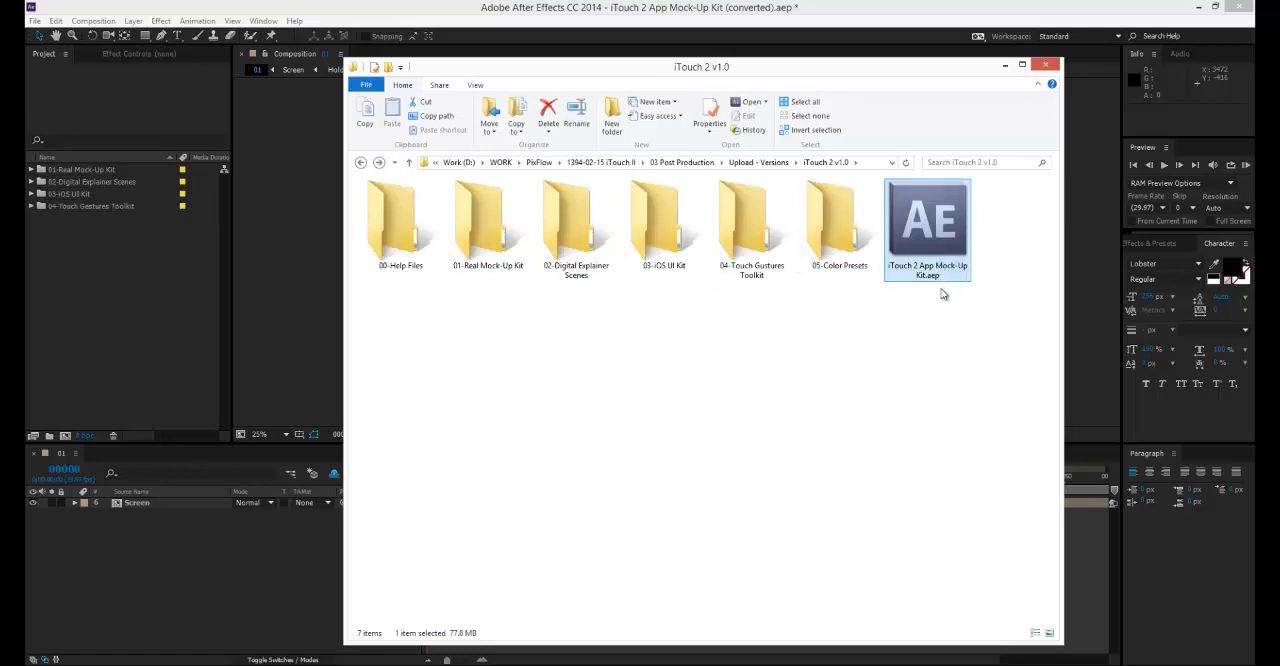
left_click(945, 296)
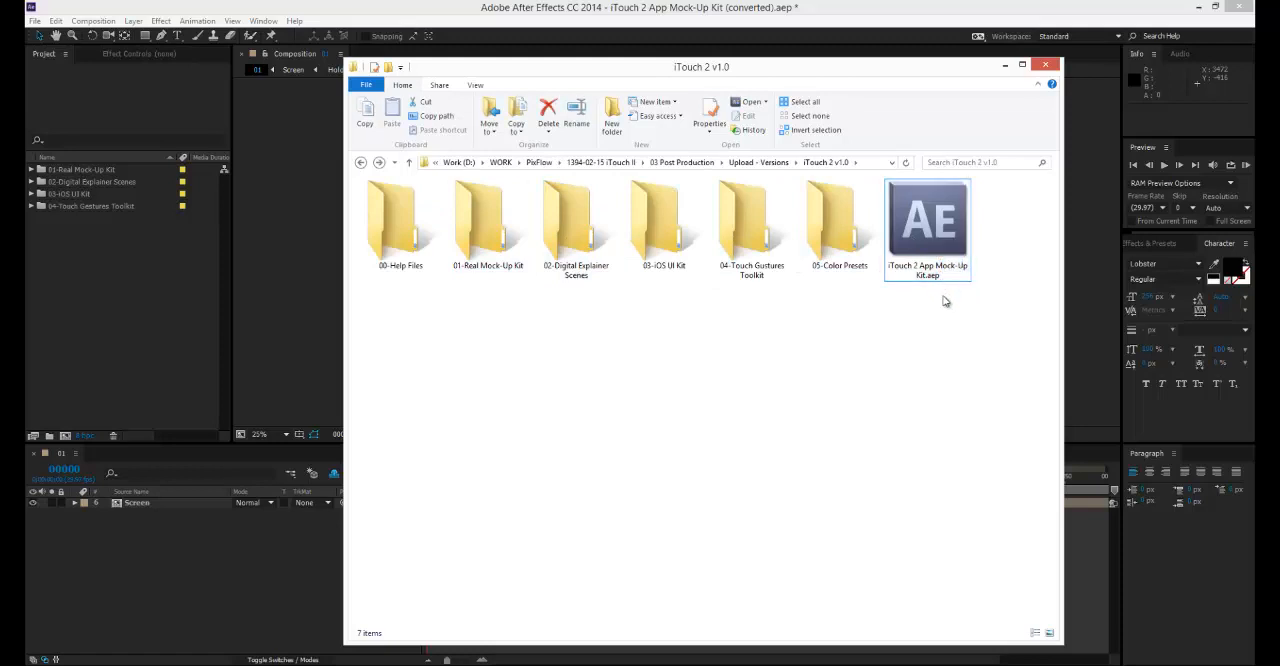
double_click(935, 207)
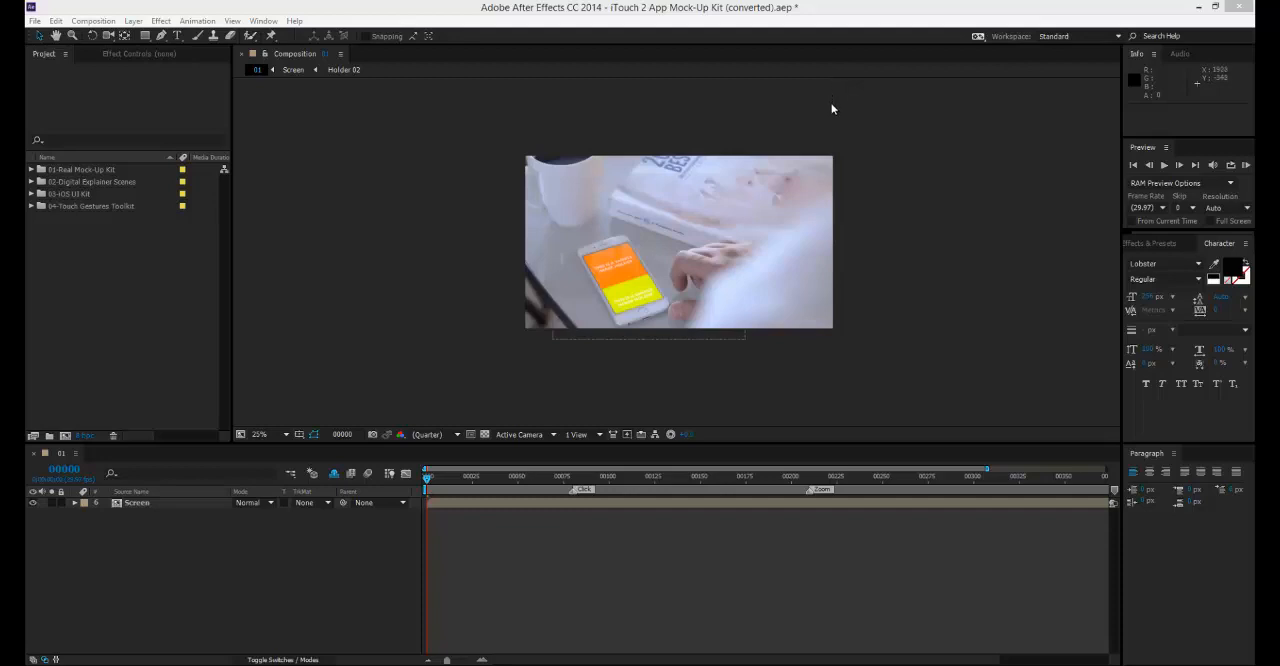
Check the contents of the 01-Real Mock-Up Kit and 02-Digital Explainer Scenes project folders, leaving both collapsed.
double_click(38, 171)
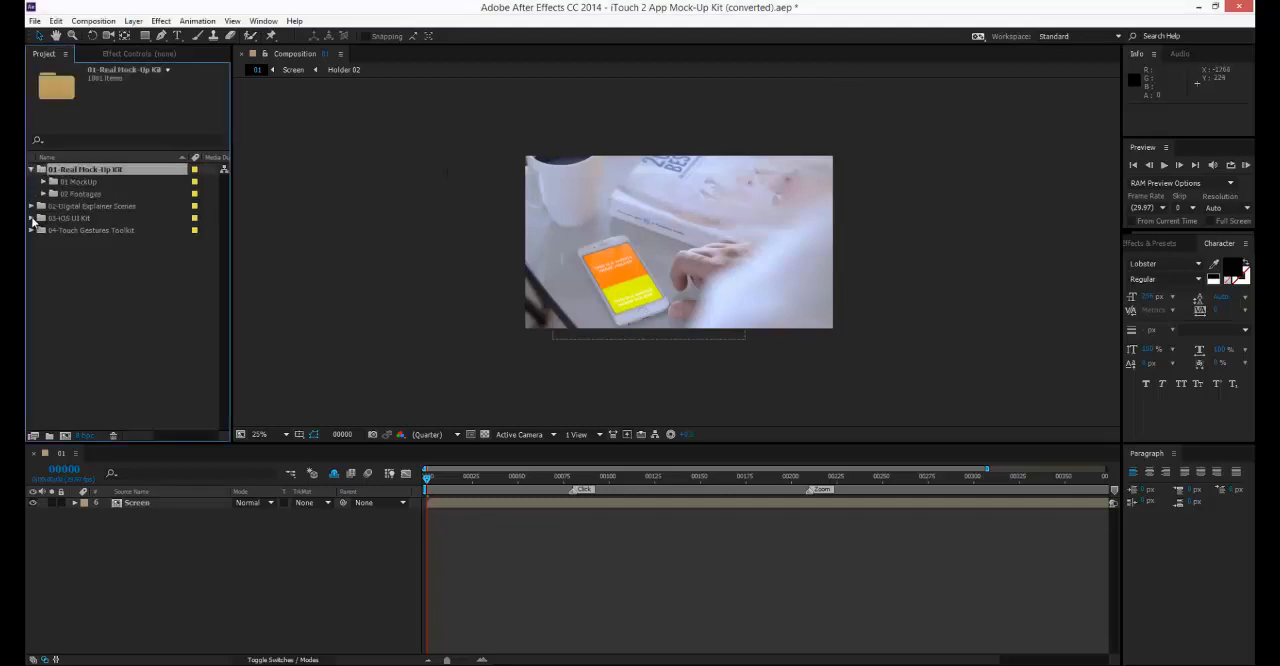
left_click(31, 207)
left_click(31, 207)
left_click(32, 170)
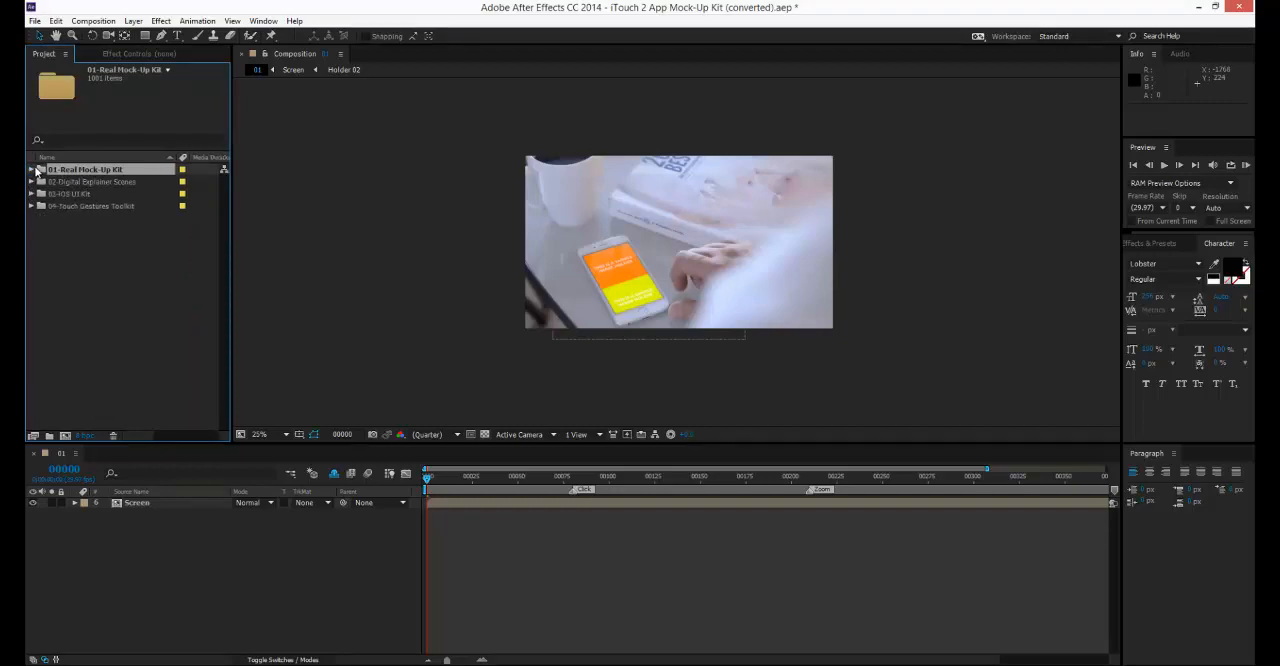
left_click_drag(1279, 136, 660, 90)
left_click_drag(993, 98, 1279, 95)
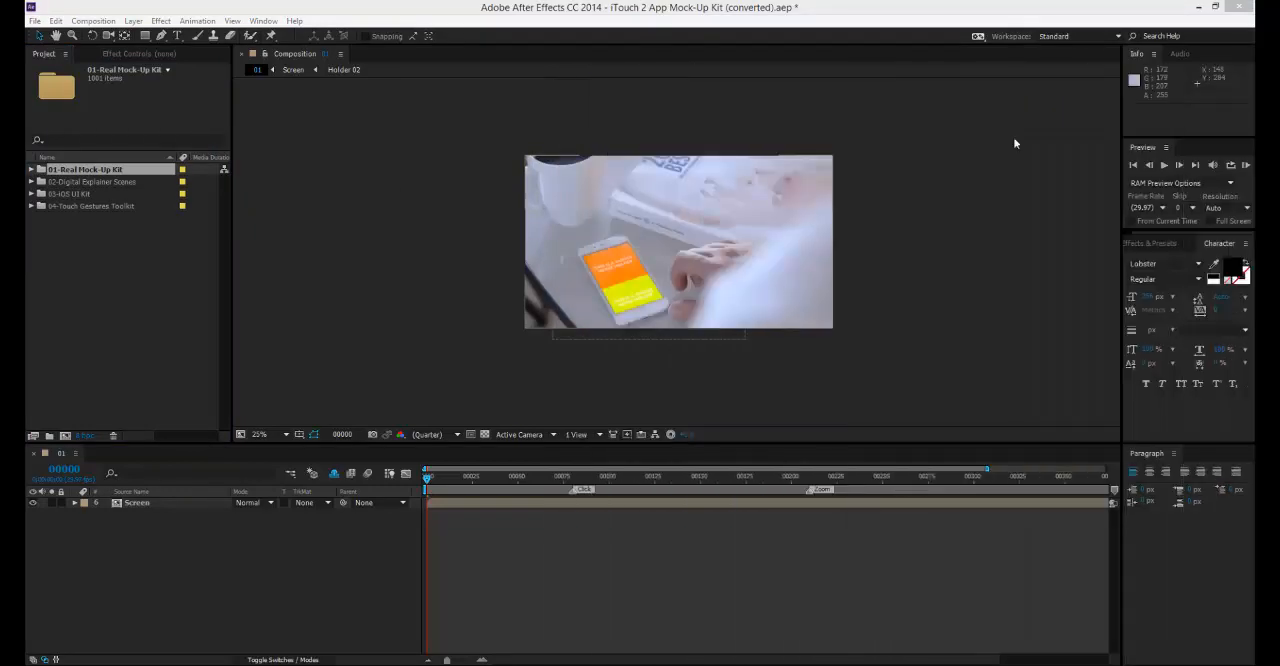
left_click(41, 208)
left_click(32, 174)
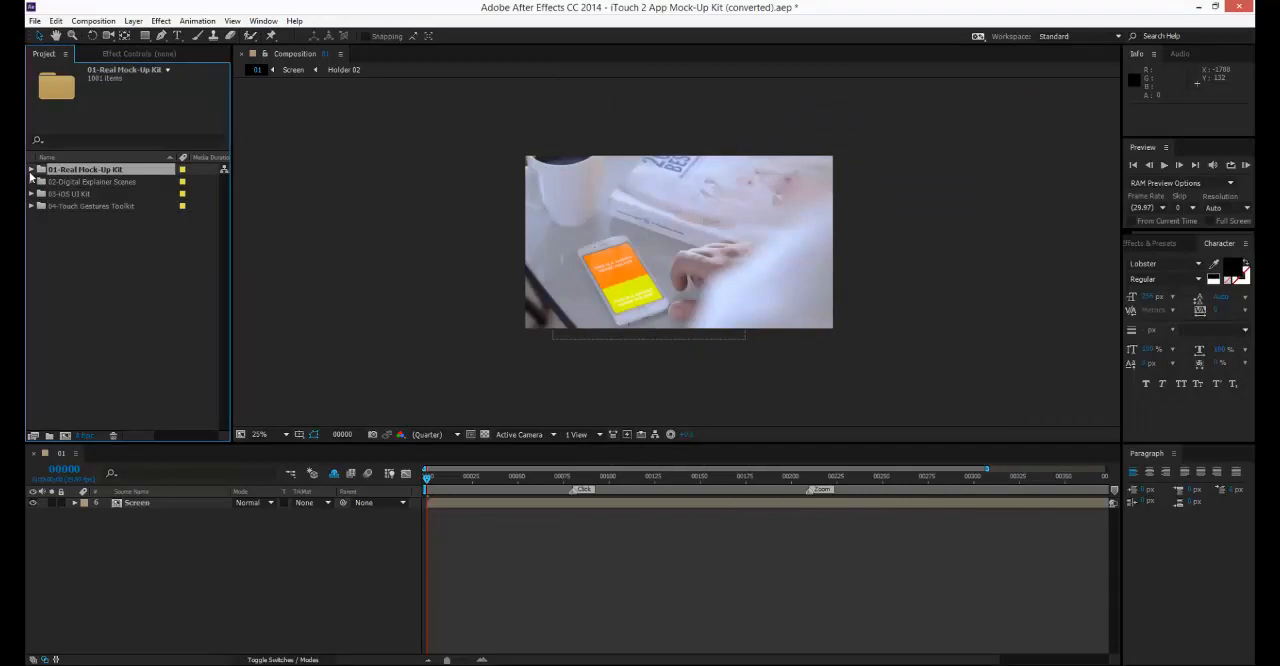
Examine the 01 MockUp and 02 Footages subfolders of 01-Real Mock-Up Kit, leaving only 02 Footages expanded.
left_click(31, 170)
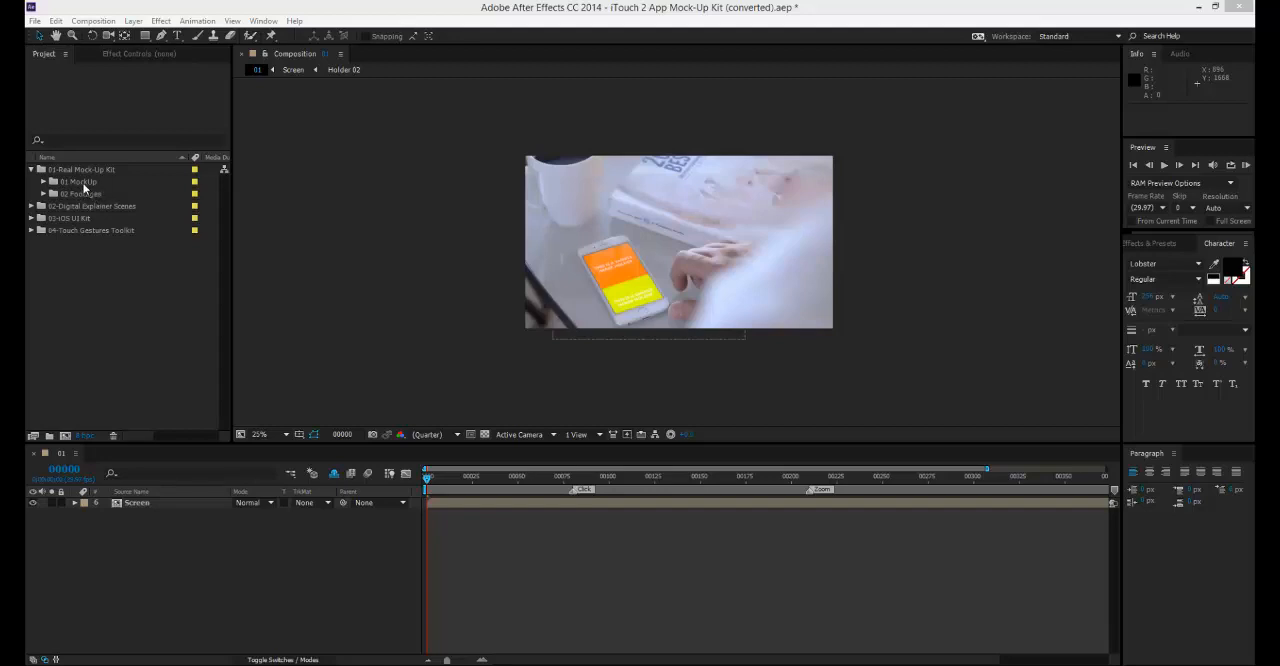
left_click(80, 182)
left_click(82, 195)
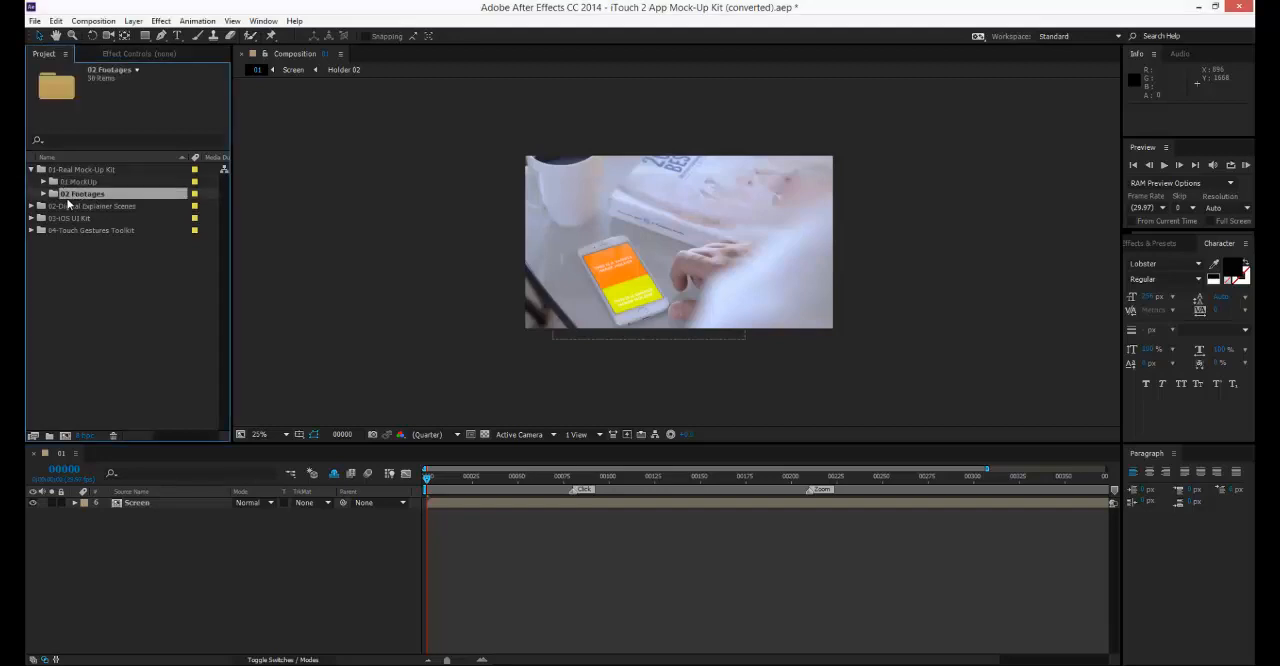
left_click(44, 194)
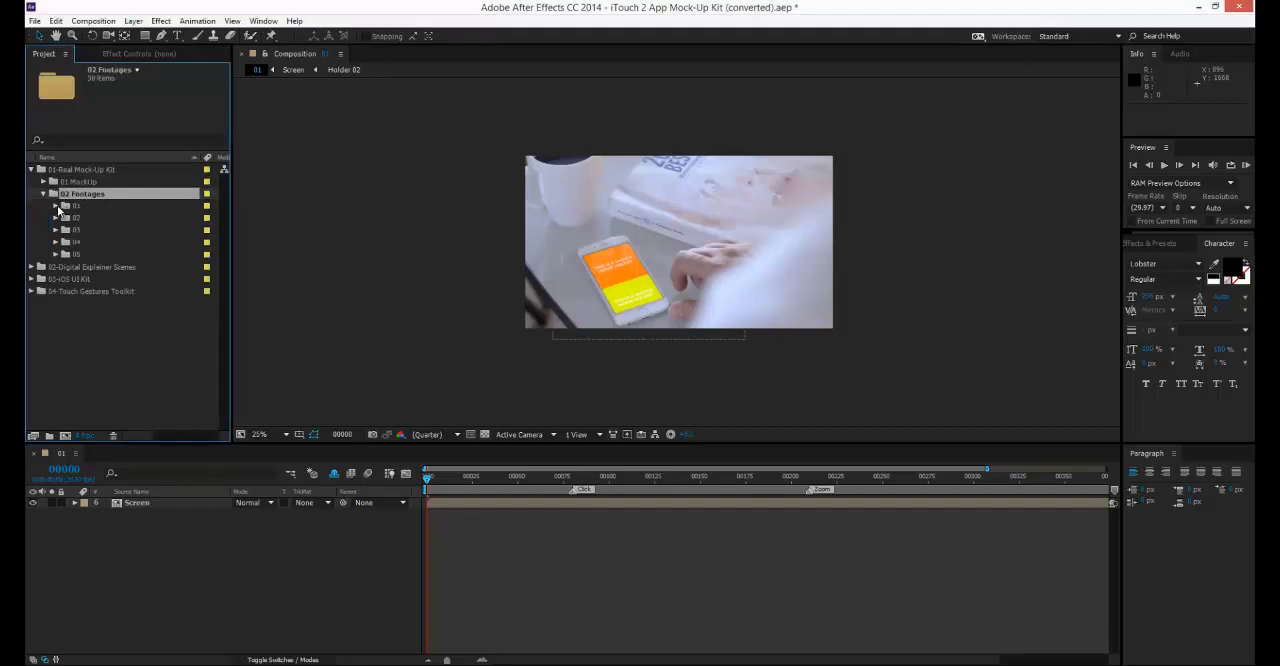
left_click(44, 182)
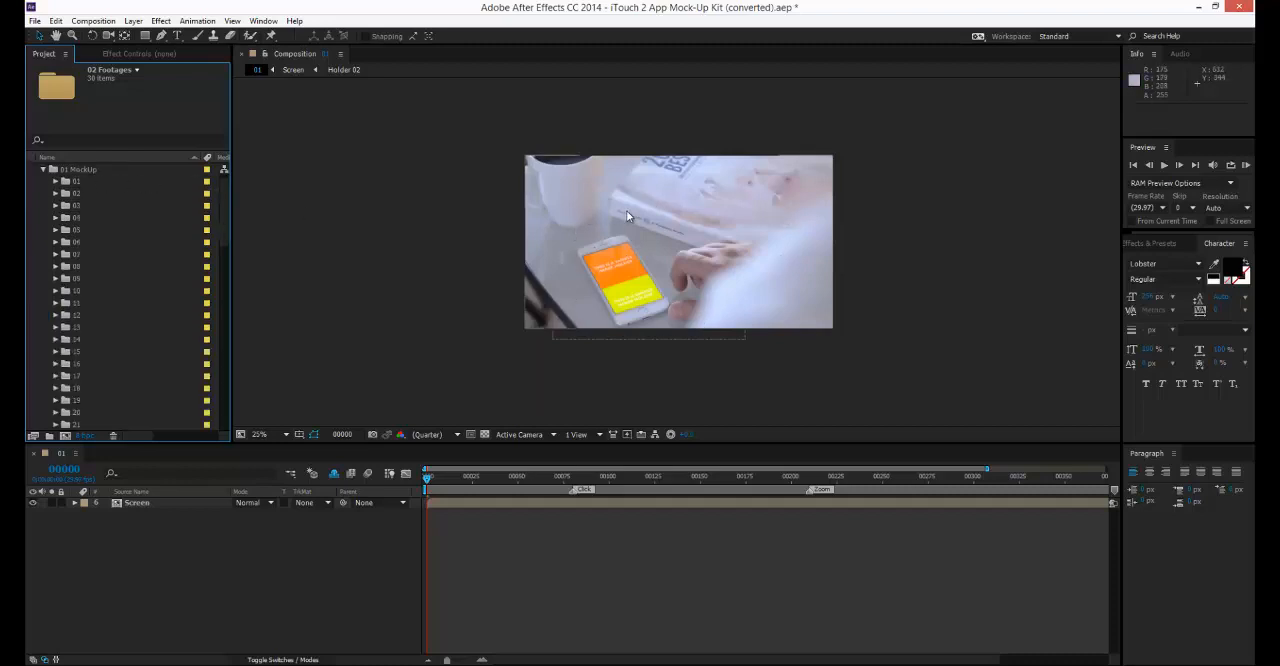
scroll(627, 211, "up", 2)
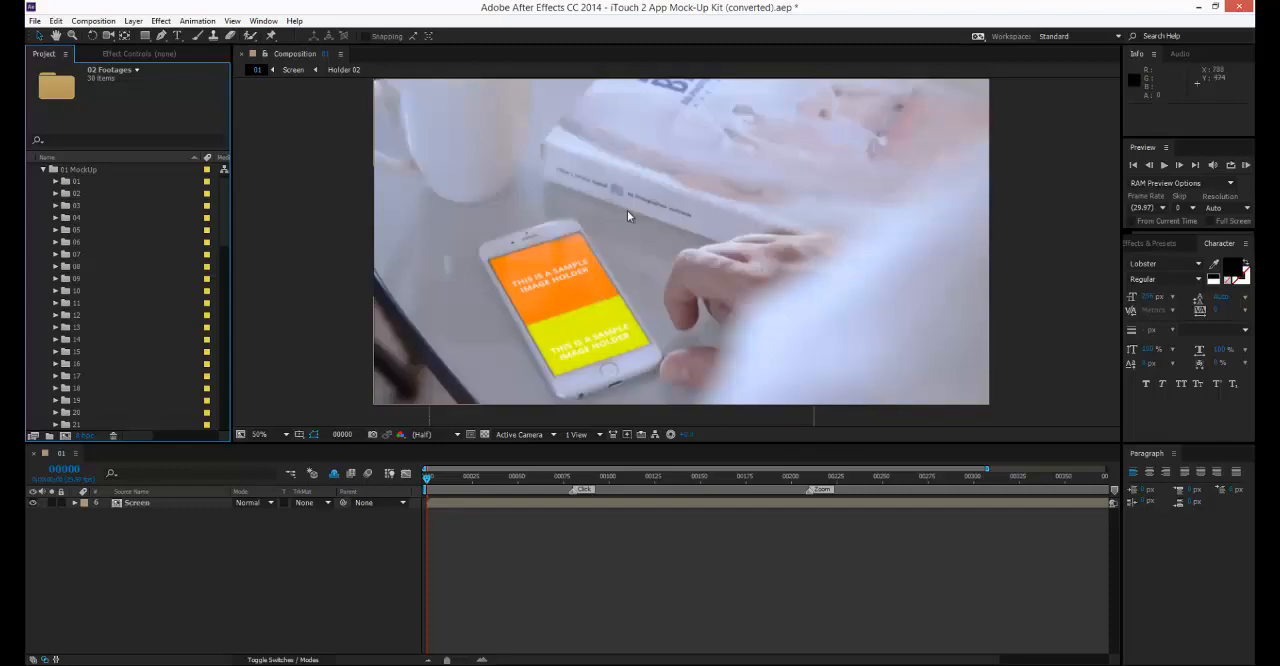
left_click_drag(627, 211, 609, 221)
left_click(41, 168)
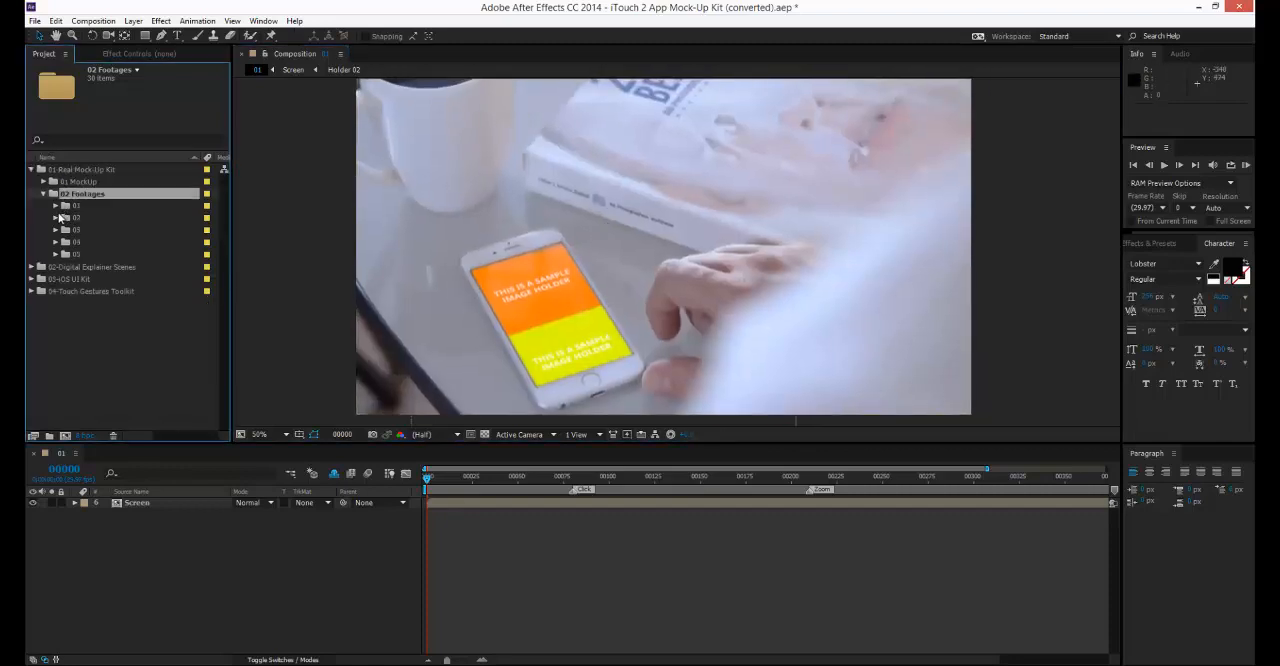
Open composition 01 from the 02 Footages folder, preview it at frame 25 and compare it with mock-up composition 01.
left_click(56, 206)
double_click(86, 217)
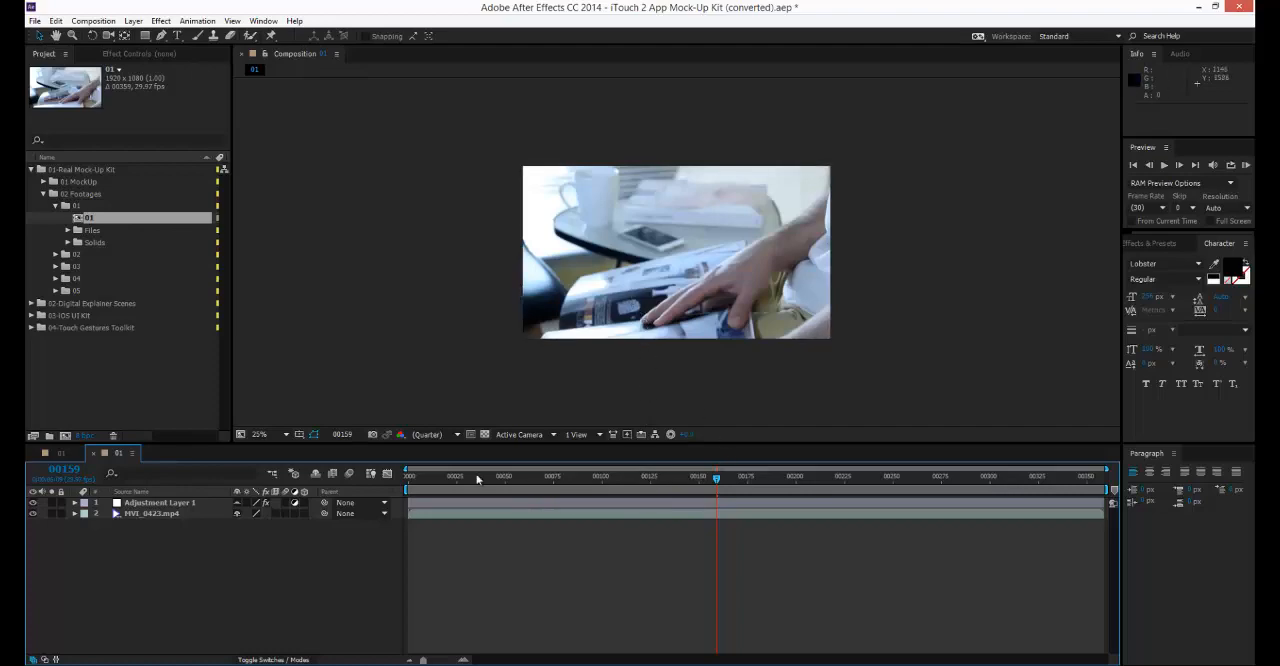
left_click_drag(444, 478, 453, 482)
left_click(48, 451)
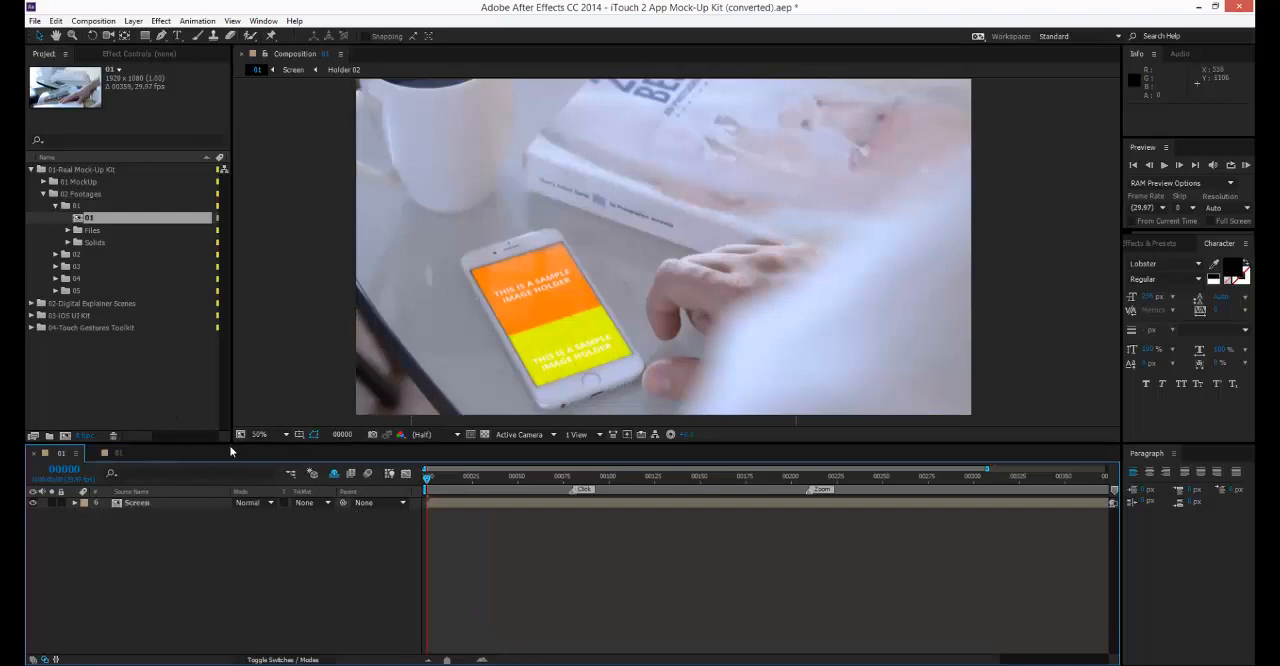
left_click(105, 453)
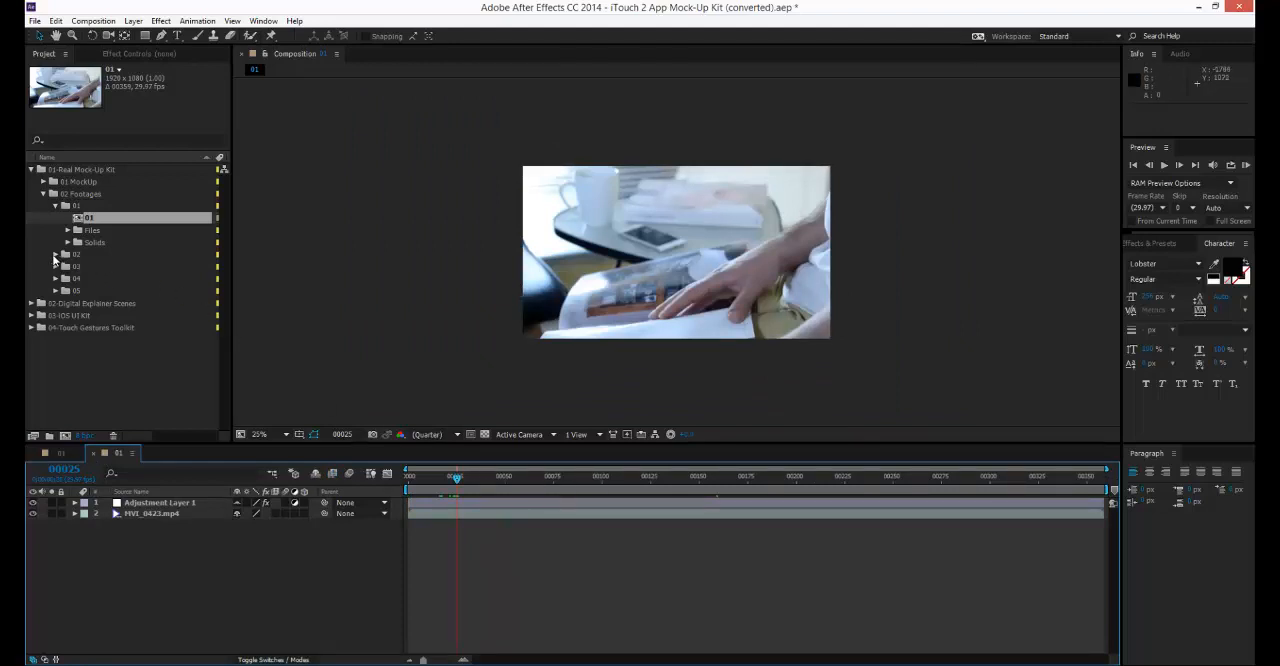
Open composition 02 from the 02 Footages folder and preview it at frame 297.
left_click(55, 255)
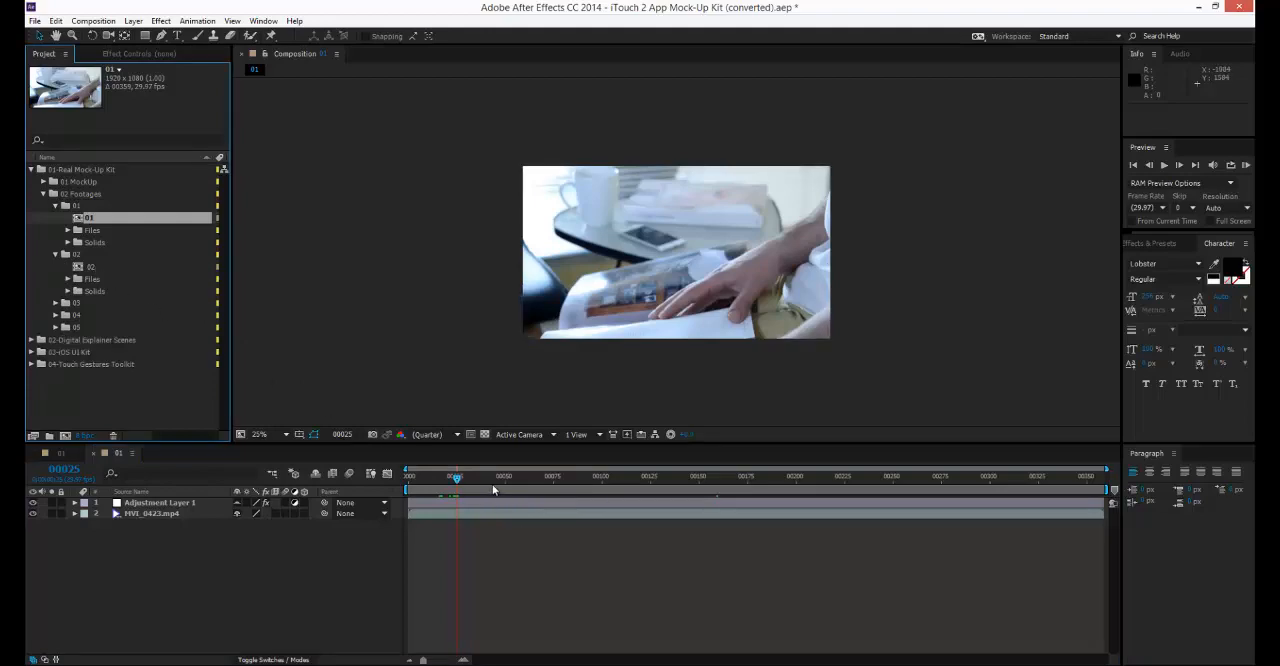
left_click_drag(493, 489, 620, 489)
left_click(97, 267)
double_click(97, 268)
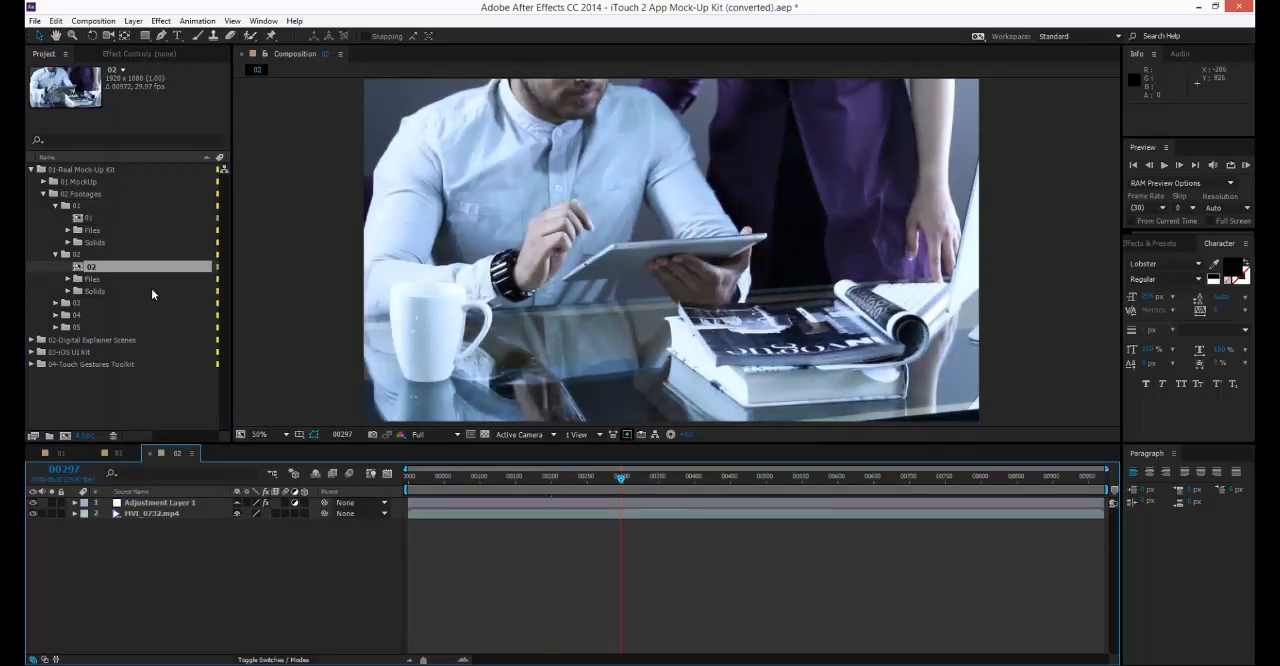
Collapse the 02 Footages folder with its subfolders and close both footage compositions, returning to mock-up composition 01.
left_click(56, 256)
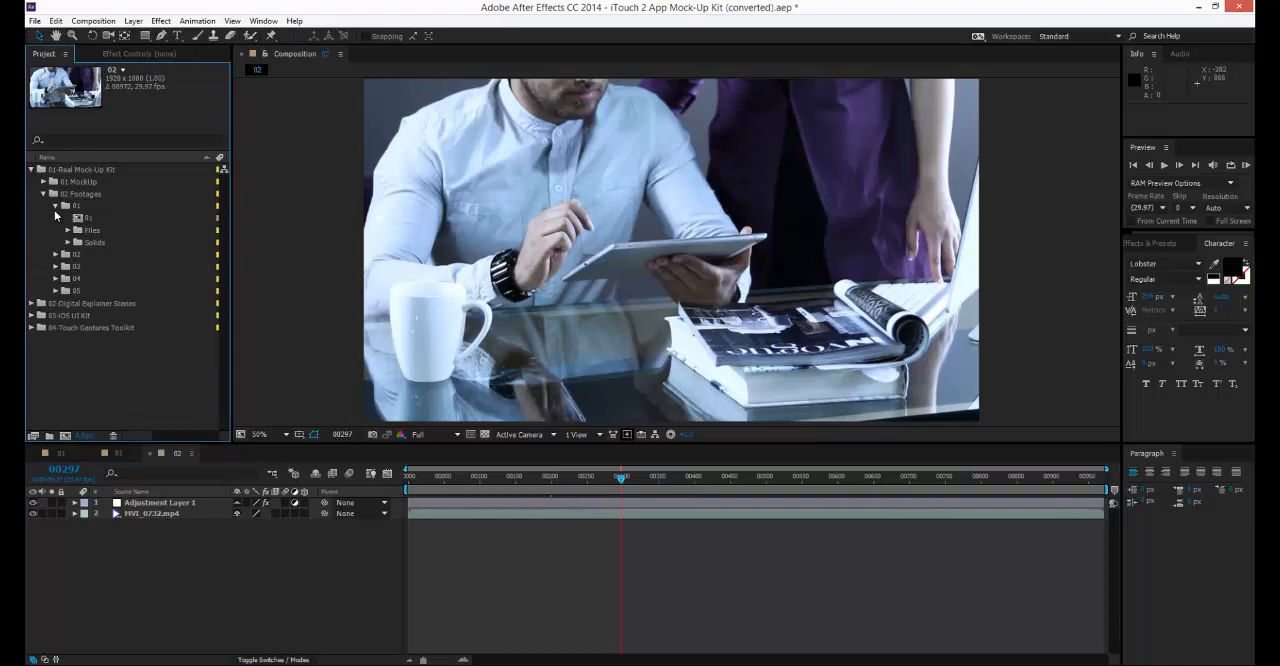
left_click(55, 206)
left_click(44, 195)
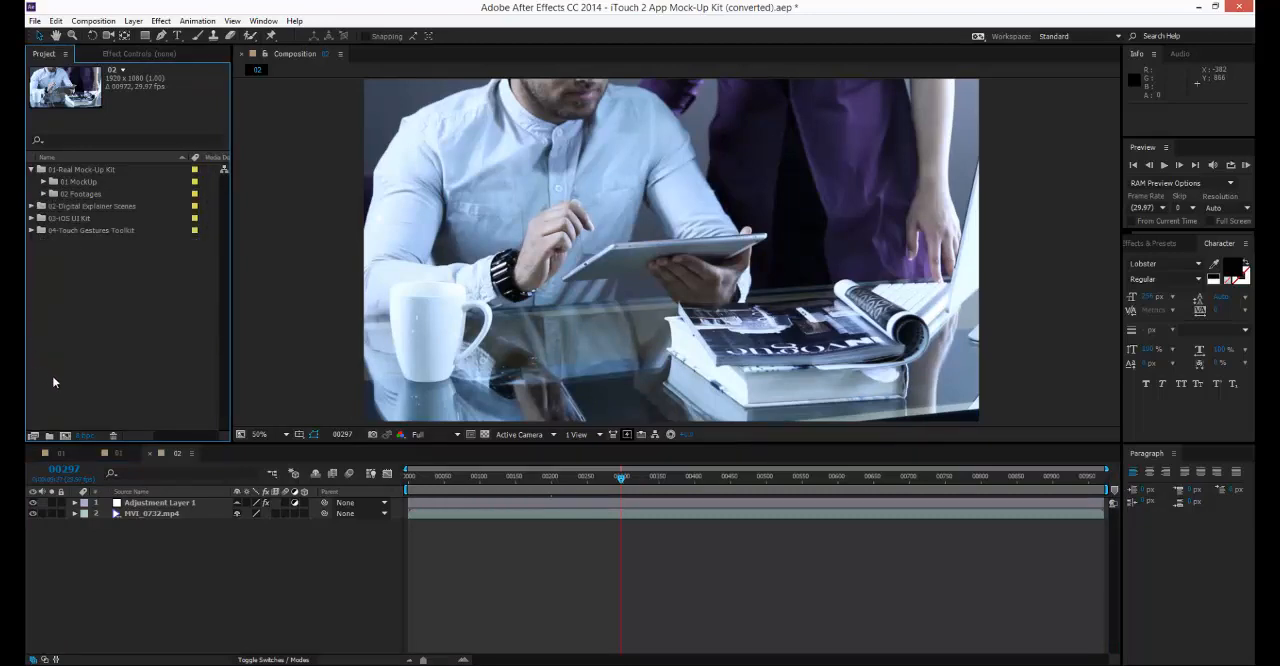
left_click(108, 453)
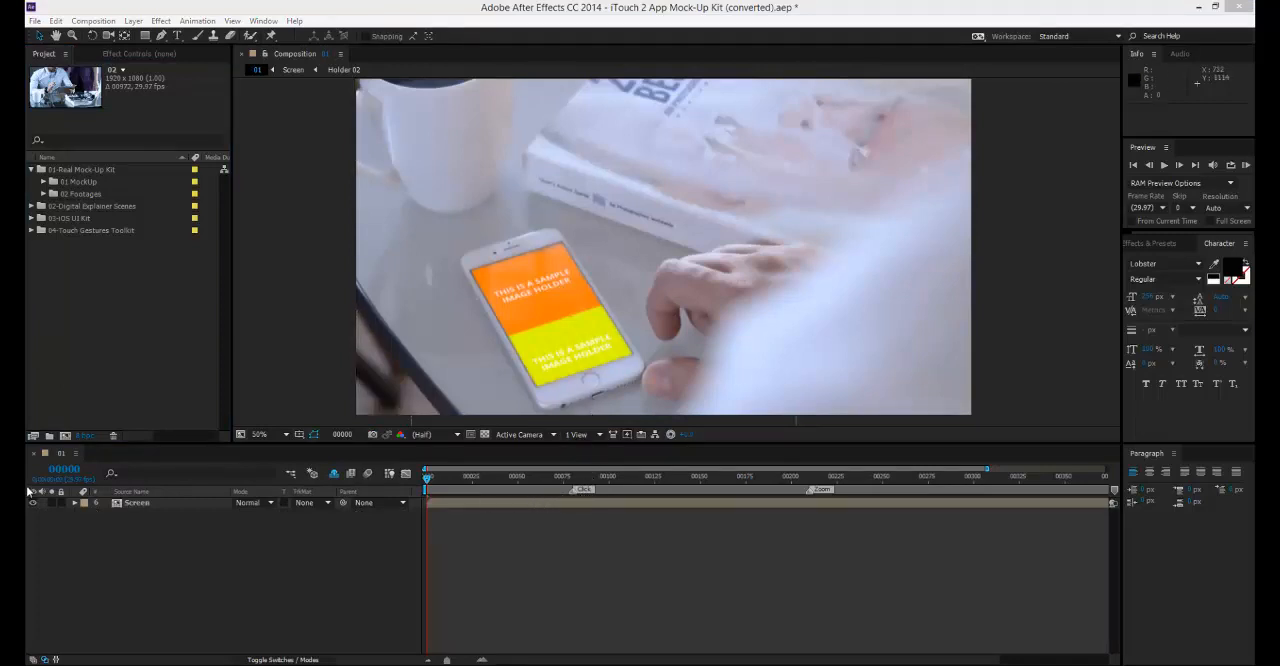
Preview mock-up composition 01 at its Click marker and at its Zoom marker on frame 210.
mouse_move(565, 477)
left_mouse_down()
mouse_move(545, 478)
mouse_move(861, 493)
mouse_move(550, 498)
mouse_move(582, 500)
mouse_move(572, 480)
left_mouse_up()
left_click(810, 478)
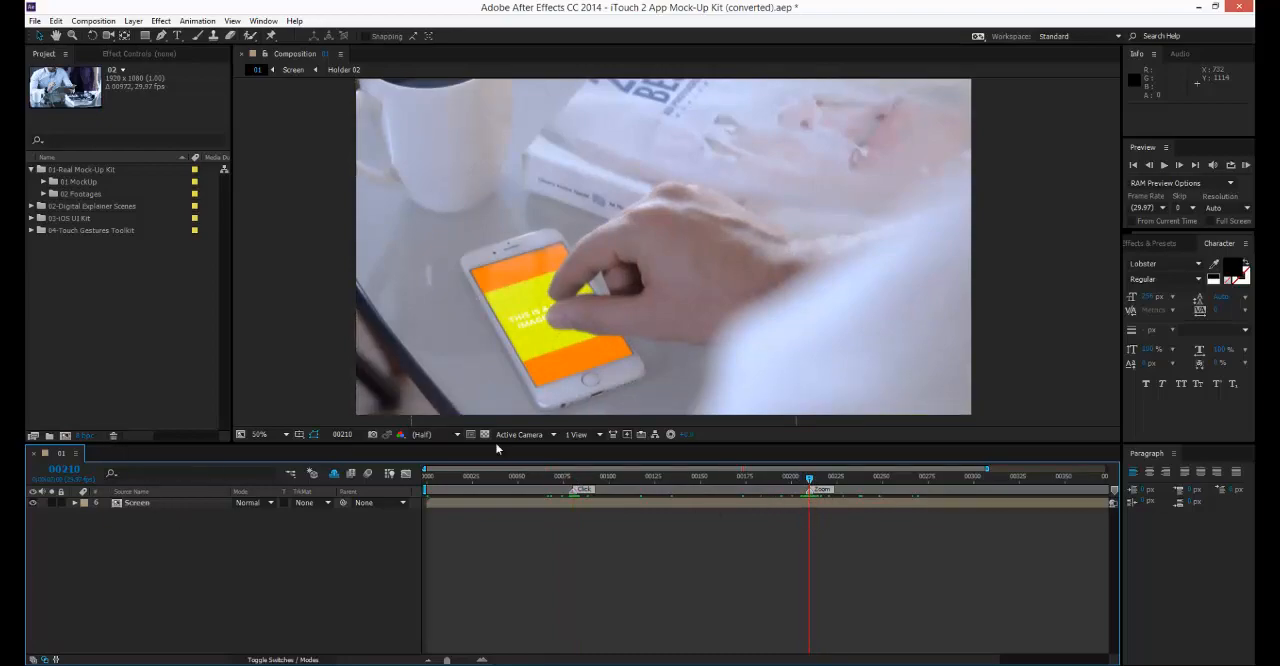
Import 05.jpg, BeTheme.png and the Intro Alaska, Jupiter Wordpress Theme and PORTFOLIO GRID images from the screen shots folder into the project.
left_click_drag(1279, 76, 1104, 82)
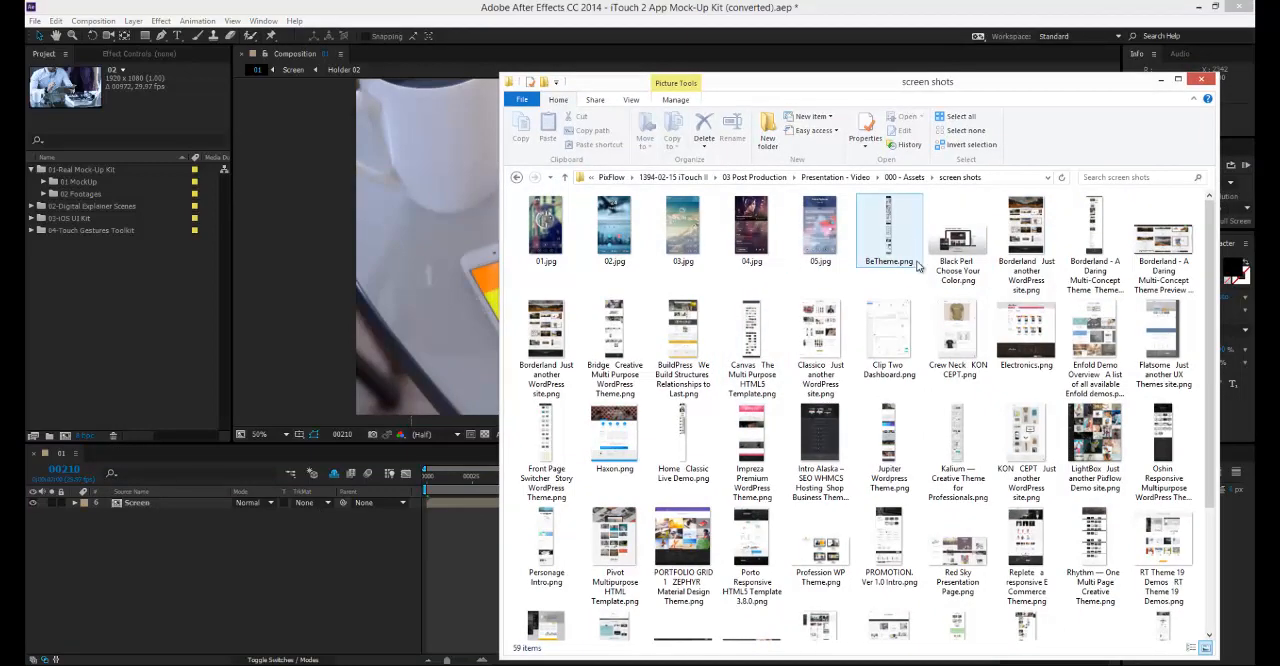
left_click_drag(820, 235, 152, 301)
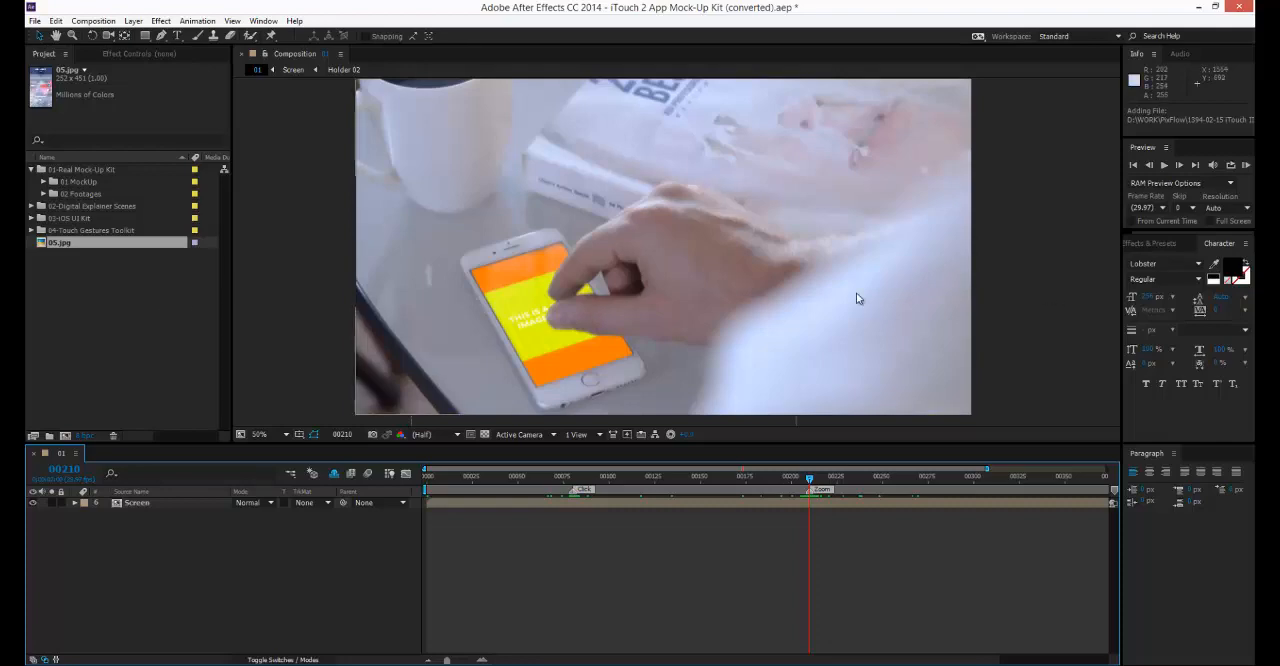
key("alt+Tab")
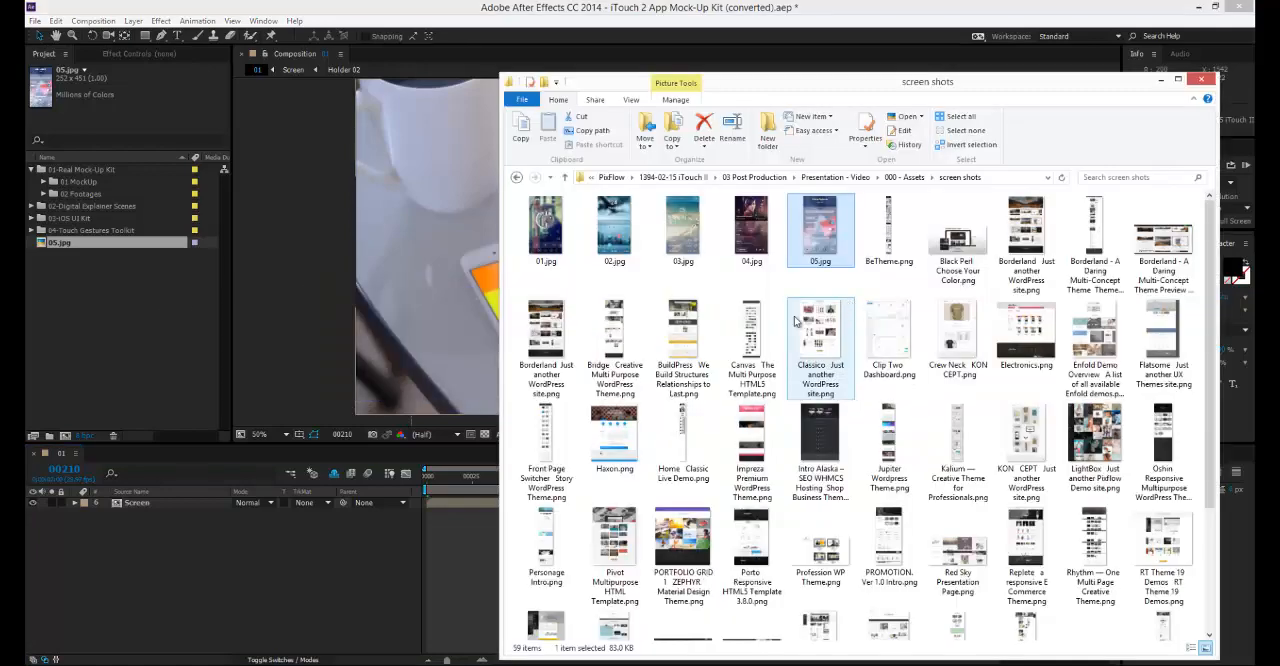
left_click(889, 232)
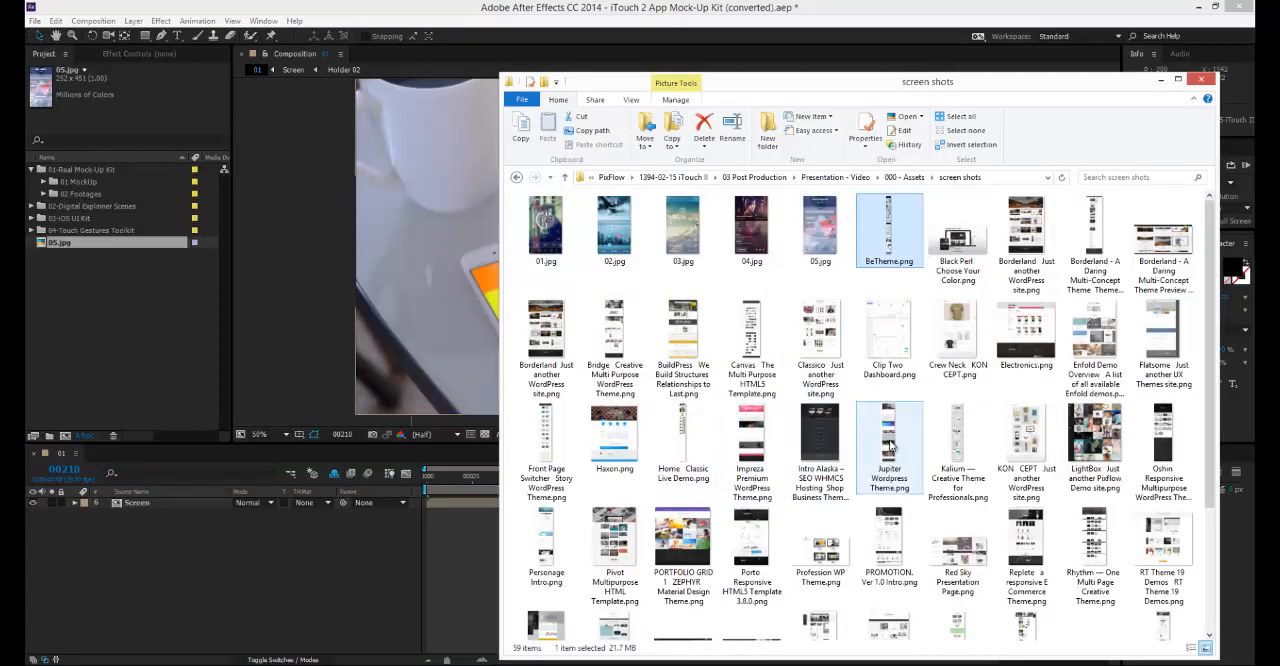
left_click(820, 440, "ctrl")
left_click(889, 437, "ctrl")
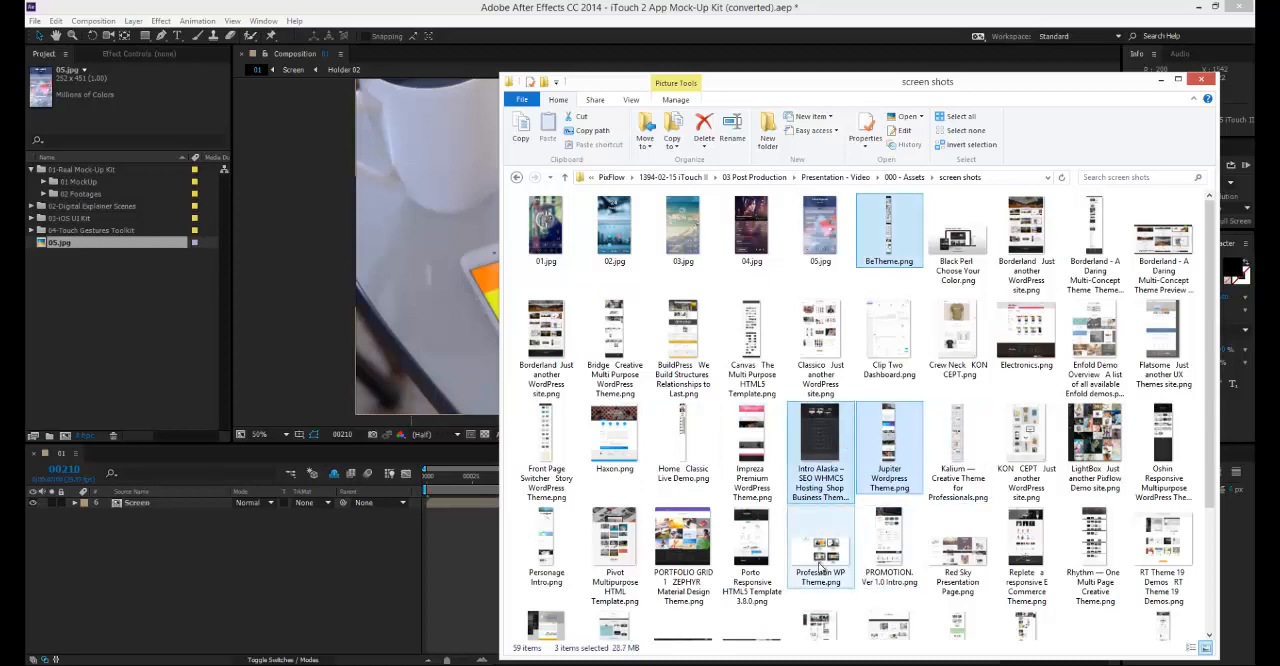
left_click_drag(808, 475, 166, 306)
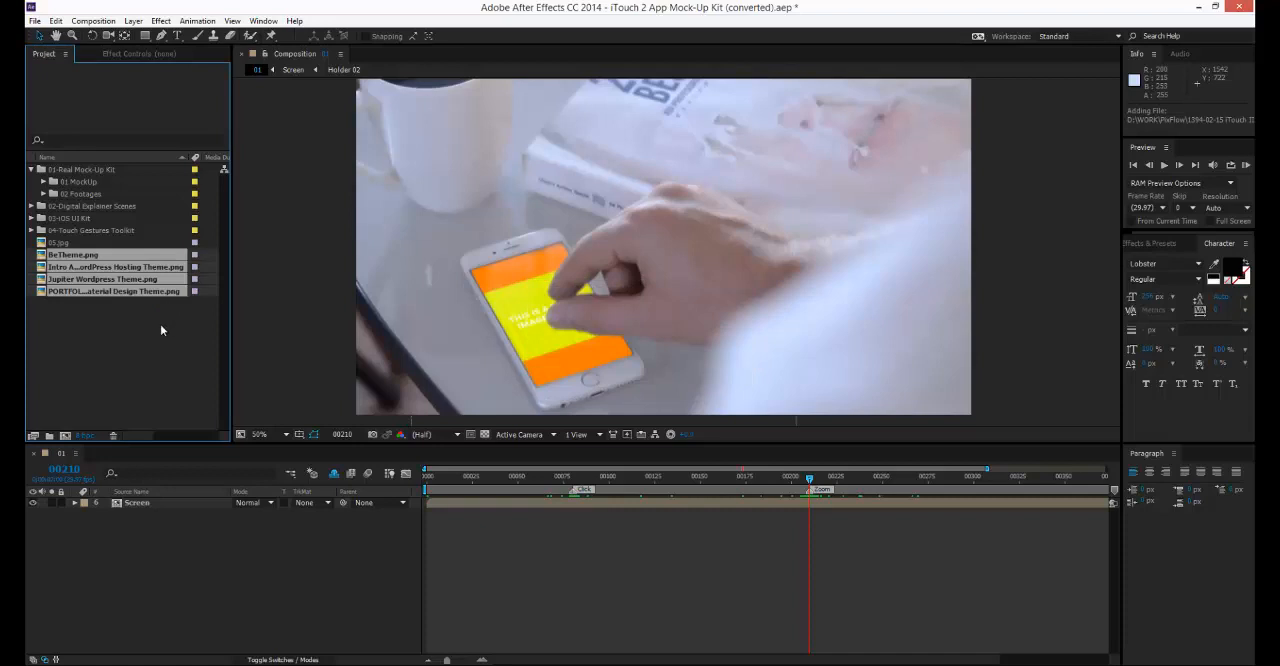
left_click(160, 325)
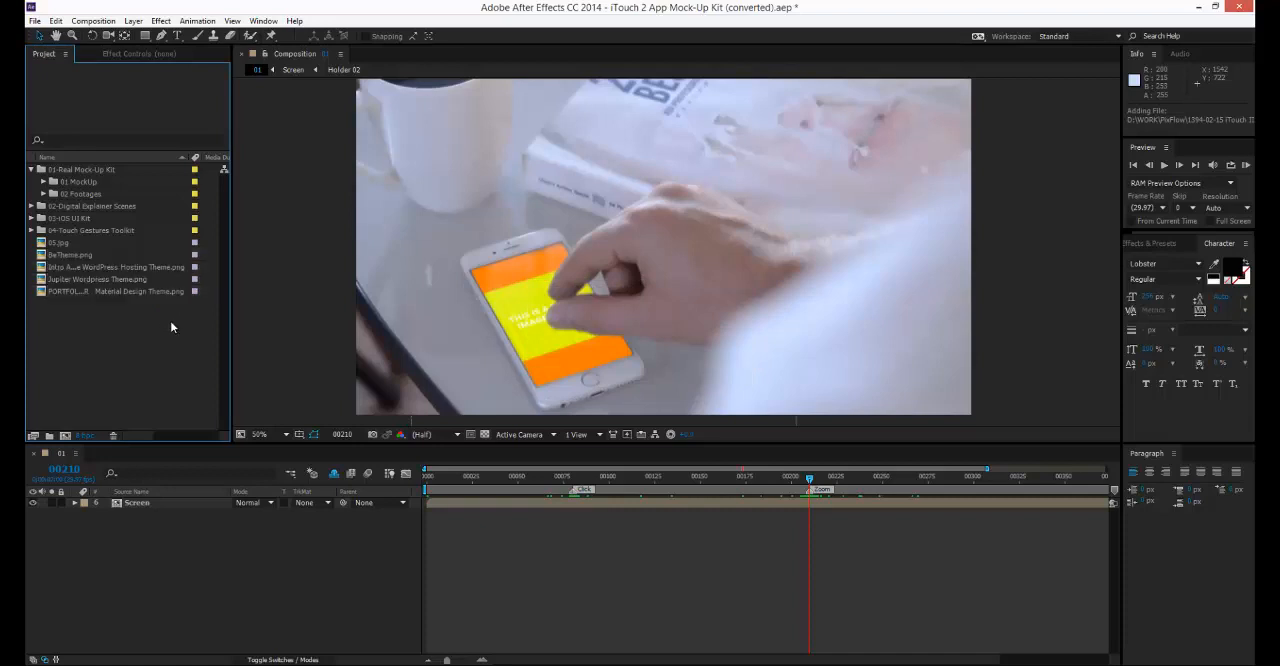
Expand the 01 MockUp folder with subfolders 01 and 02, examine their holder compositions, and preview composition 01 around its Click marker.
double_click(65, 182)
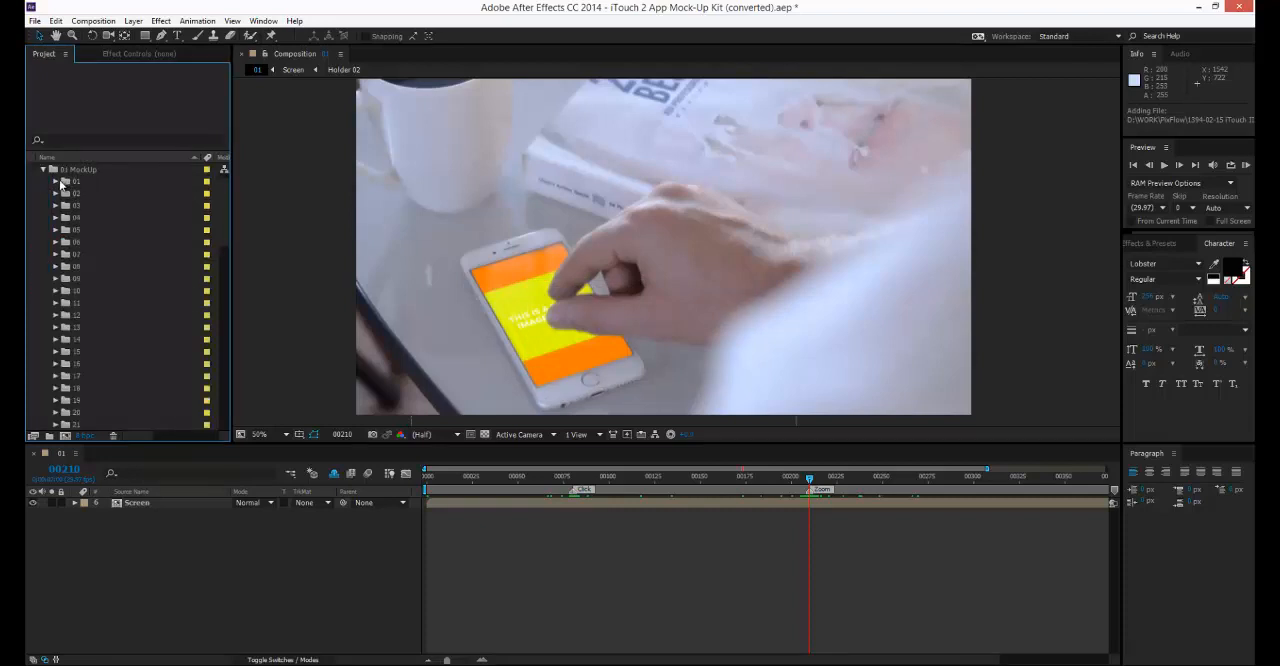
left_click(55, 181)
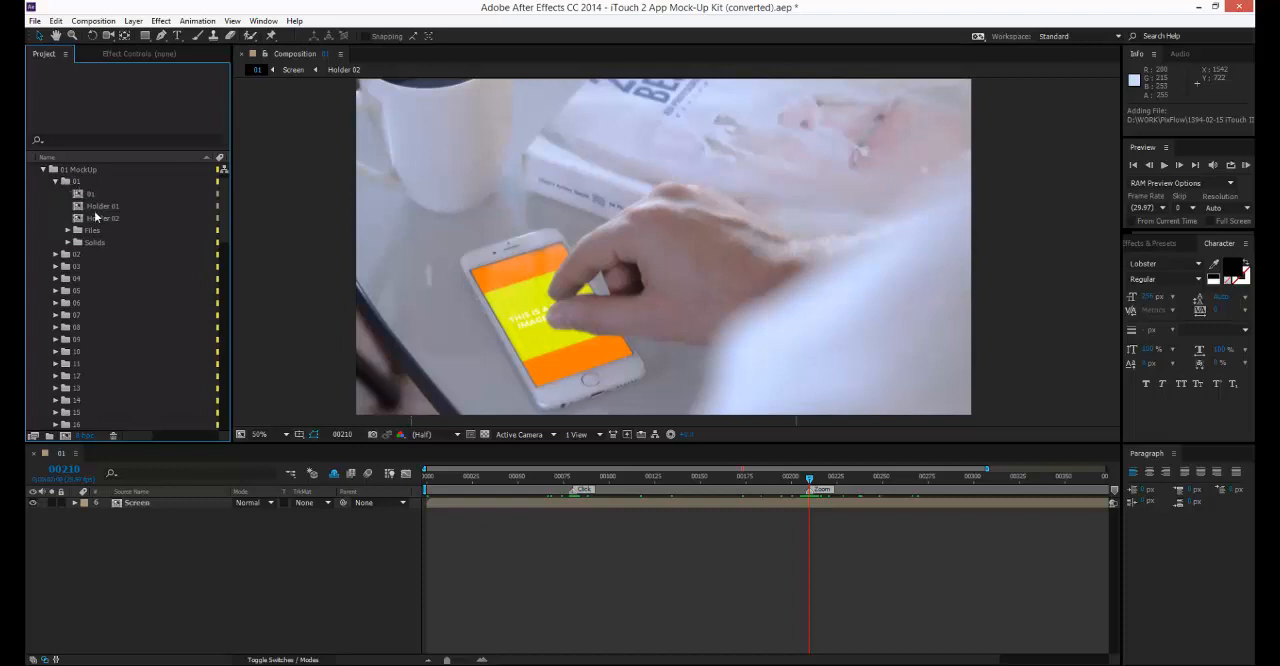
left_click(96, 206)
left_click(95, 196)
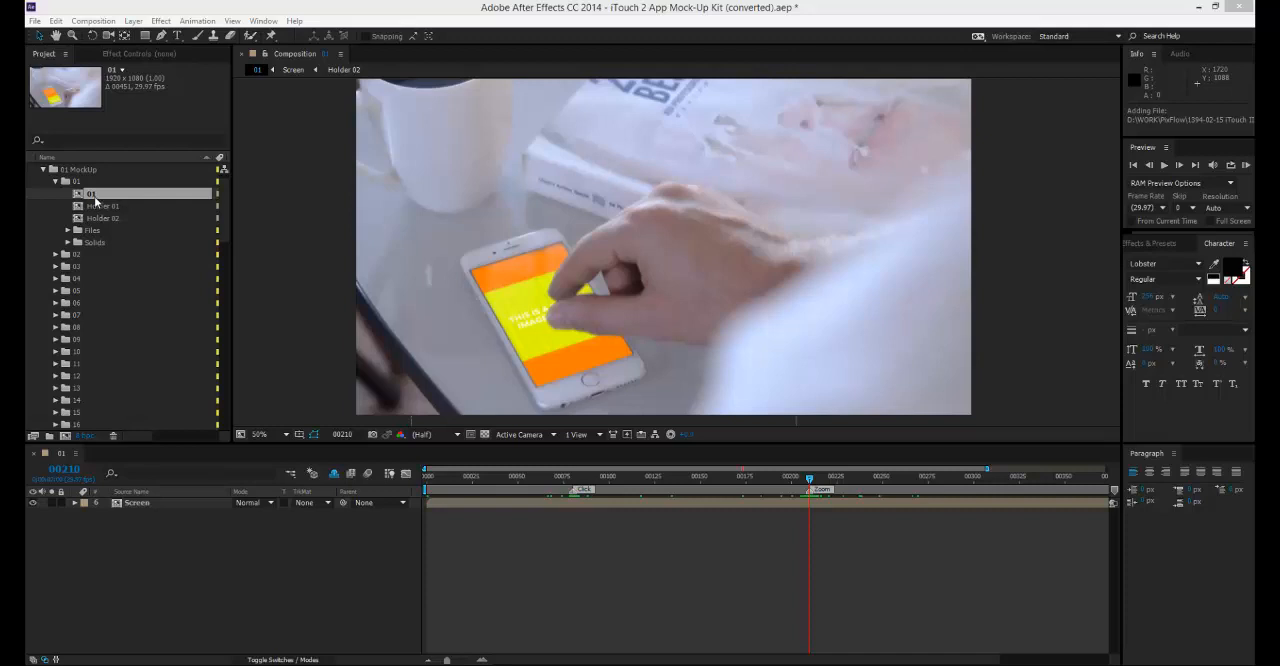
left_click(56, 254)
left_click(102, 206)
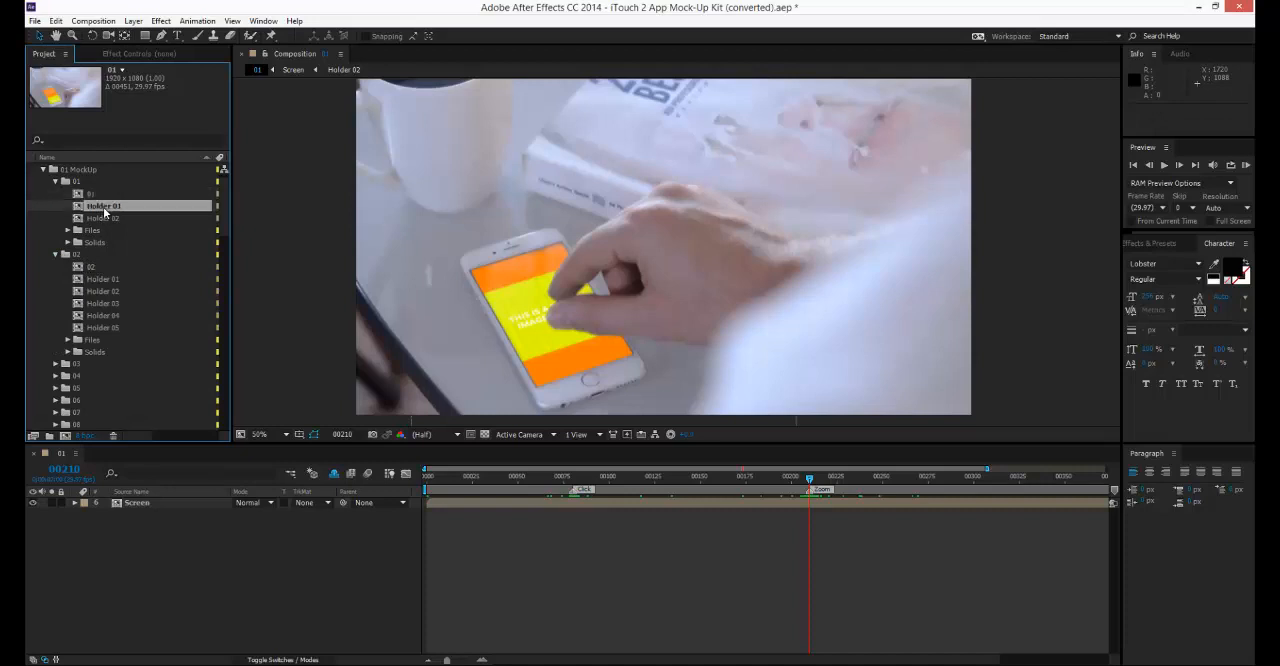
left_click(104, 217)
left_click(103, 208)
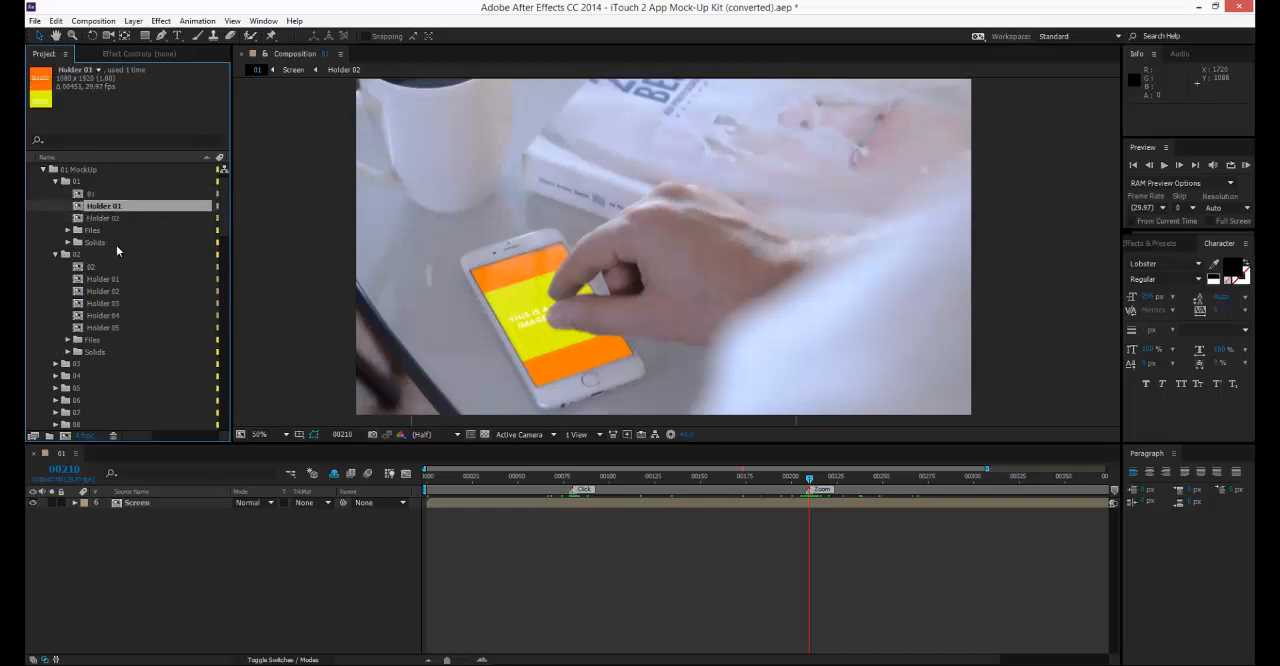
left_click_drag(531, 484, 597, 486)
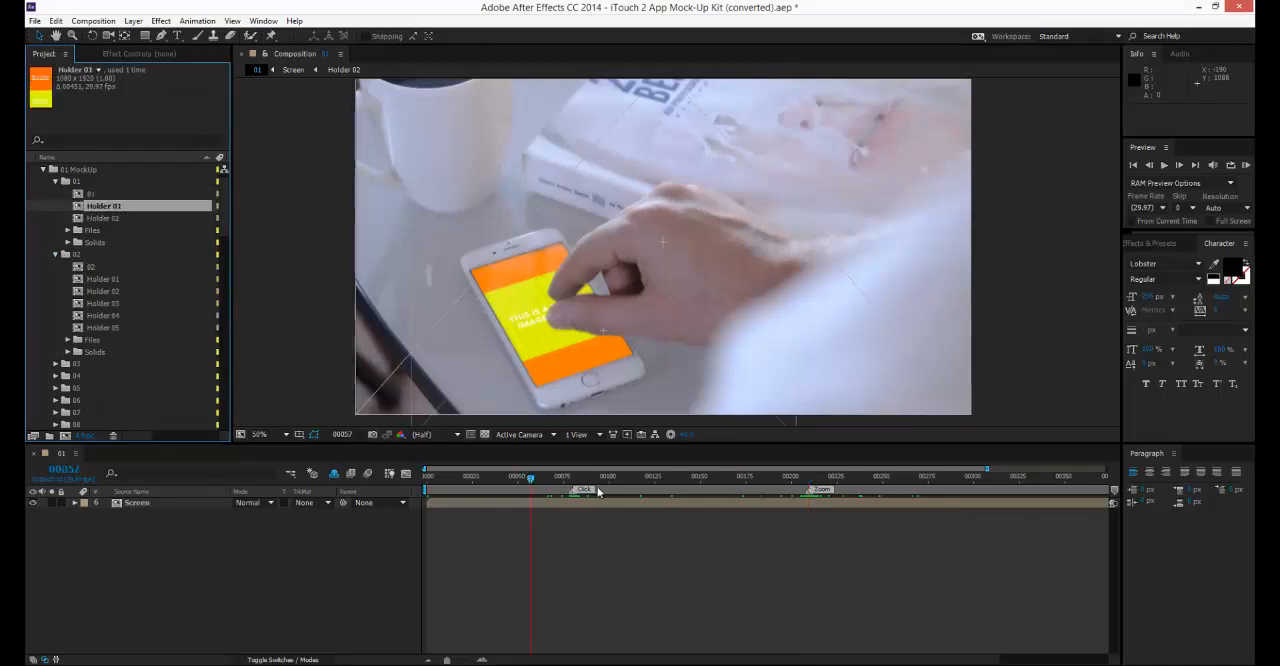
Add 05.jpg above PLACEHOLDER.jpg in mock-up 01's Holder 01 composition and scale it up to fill the frame.
double_click(112, 207)
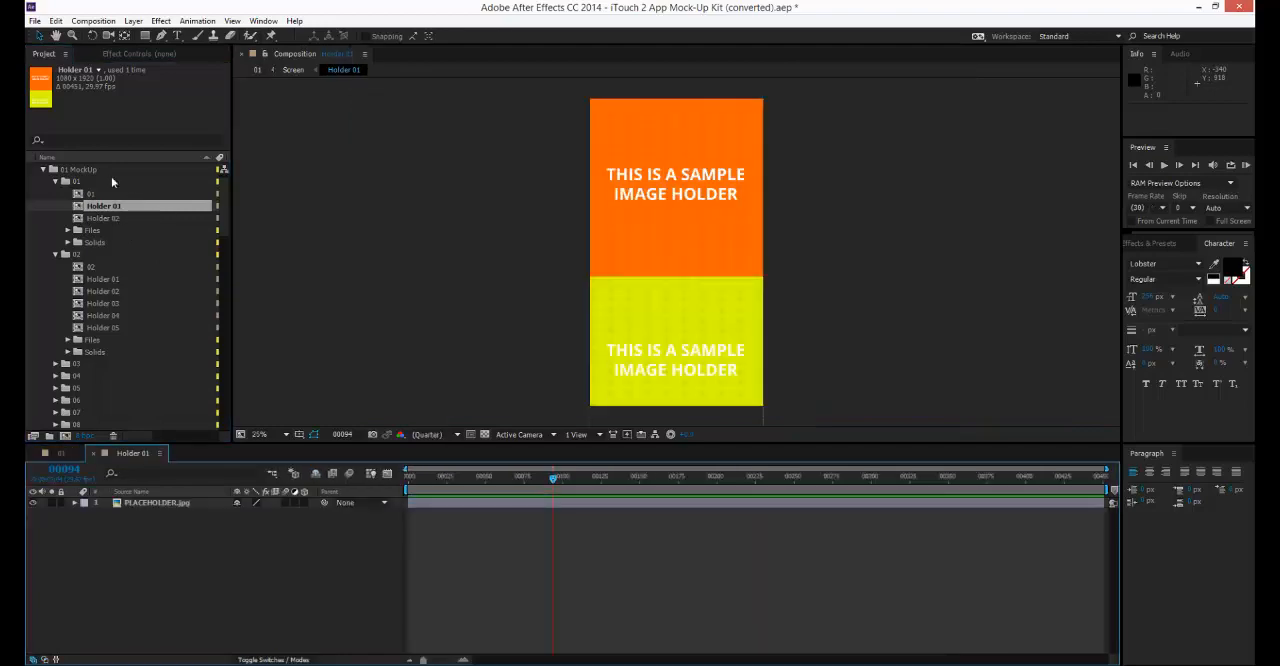
scroll(130, 203, "down", 5)
scroll(137, 216, "down", 10)
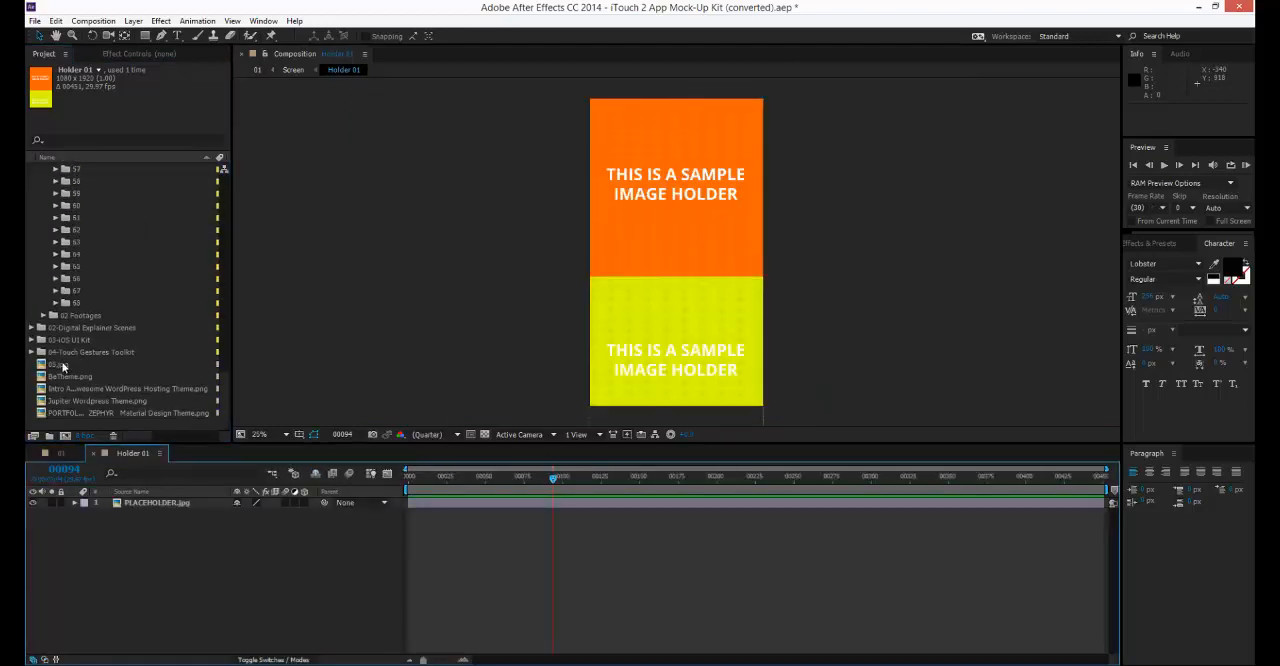
left_click_drag(62, 367, 162, 502)
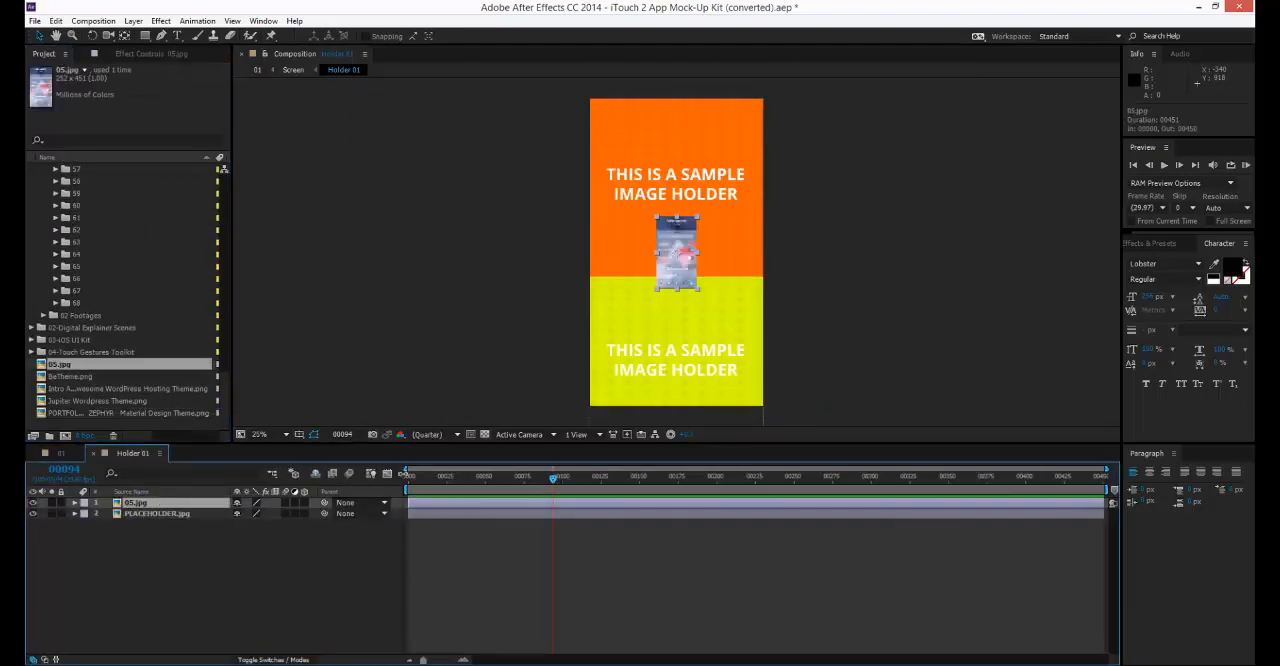
key("alt+shift+s")
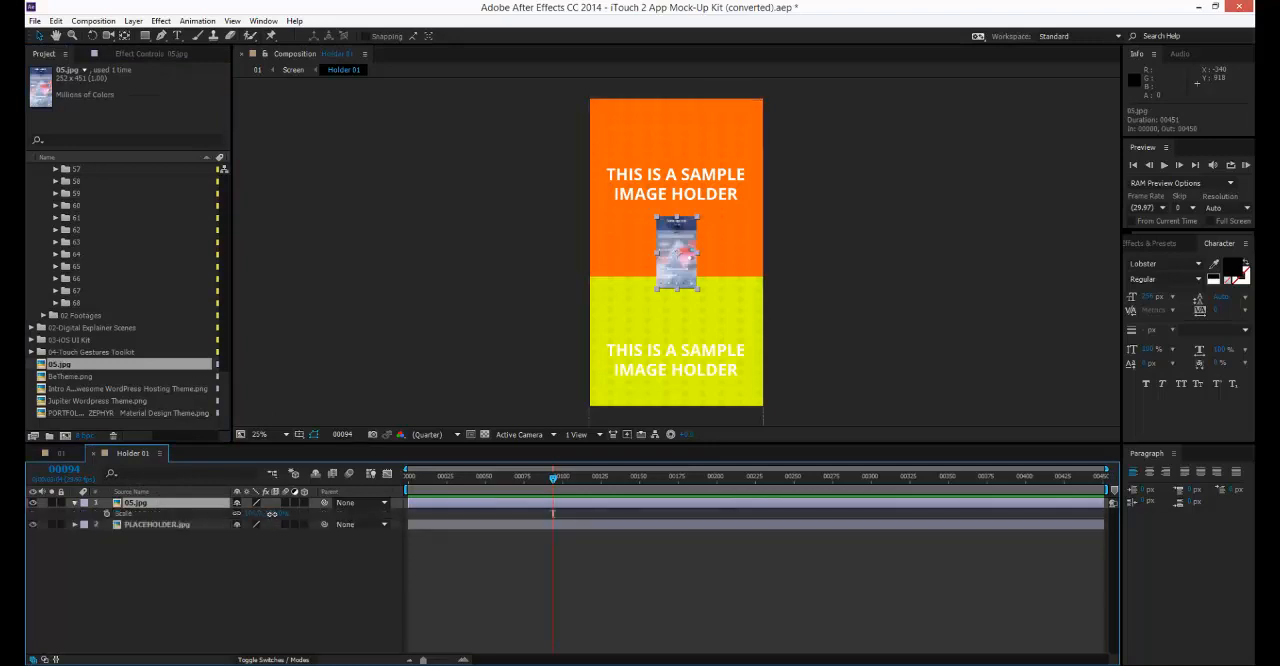
left_click_drag(271, 513, 494, 527)
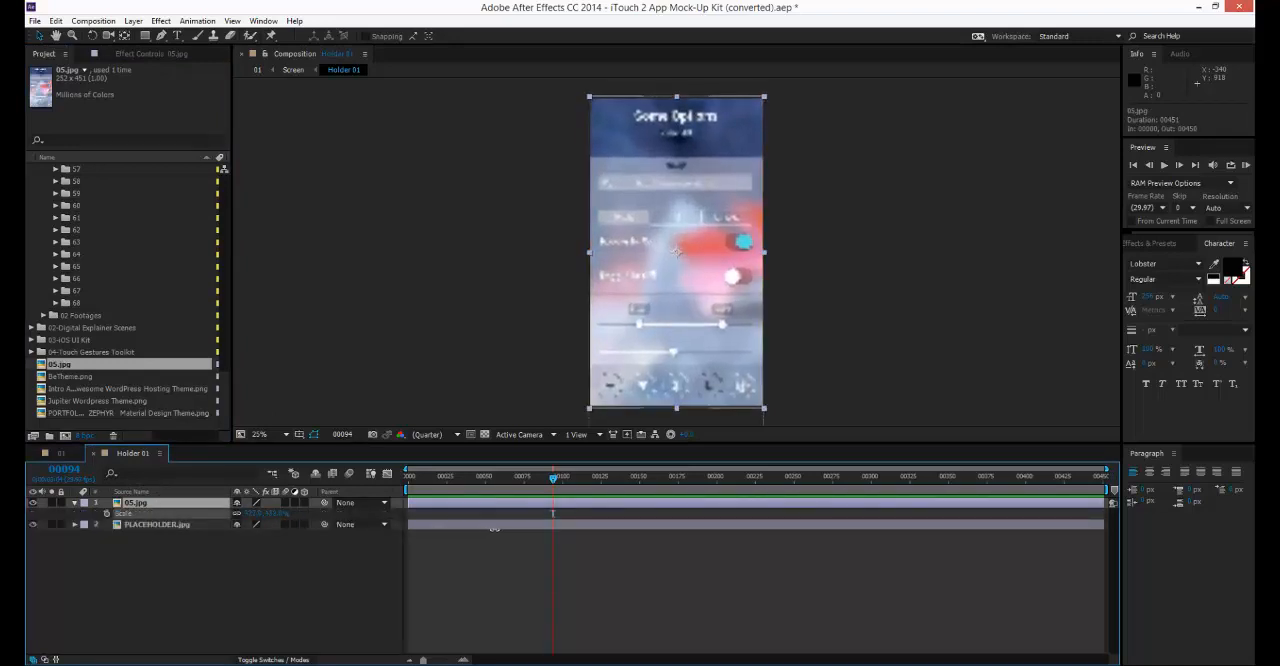
left_click(499, 536)
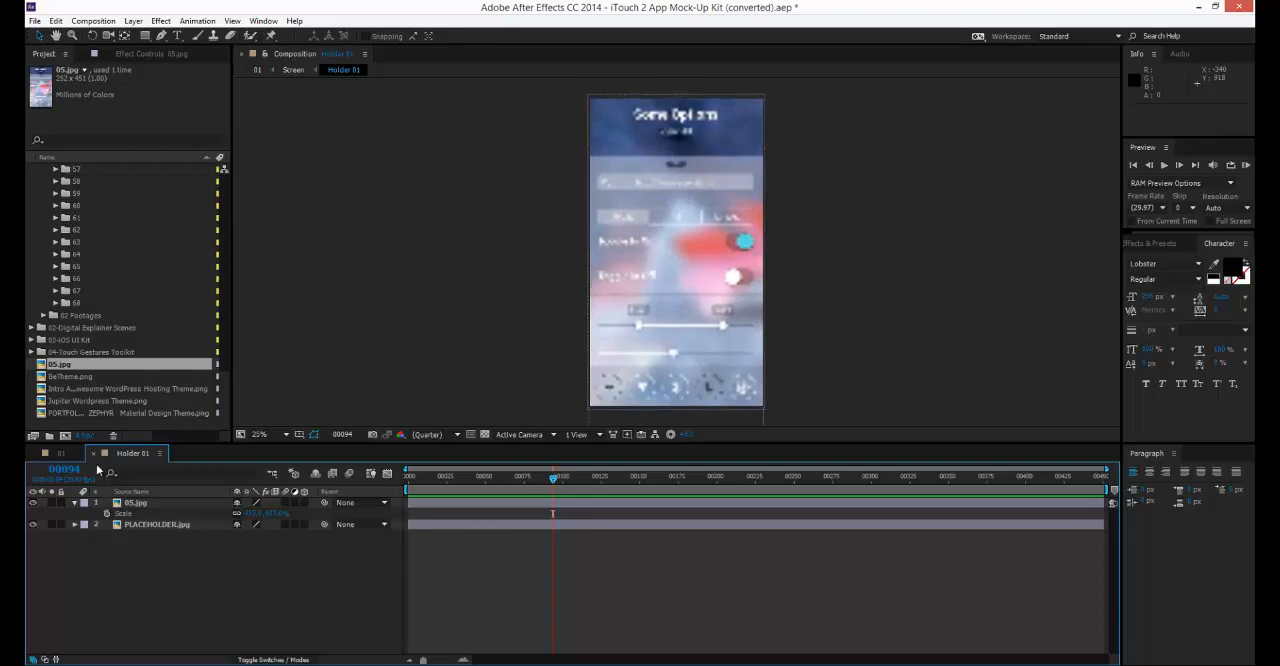
Add the Intro Alaska WordPress Hosting Theme image above PLACEHOLDER.jpg in mock-up 01's Holder 02 and scale it down to cover the frame.
left_click(59, 455)
scroll(96, 298, "up", 10)
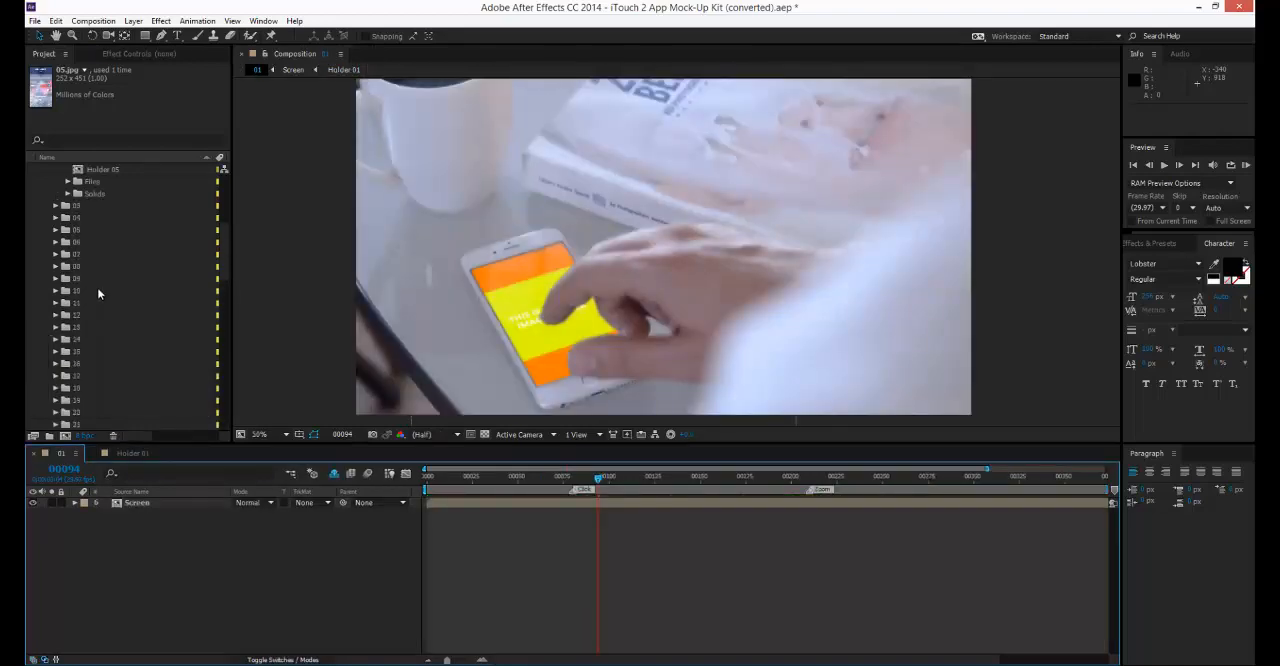
double_click(98, 233)
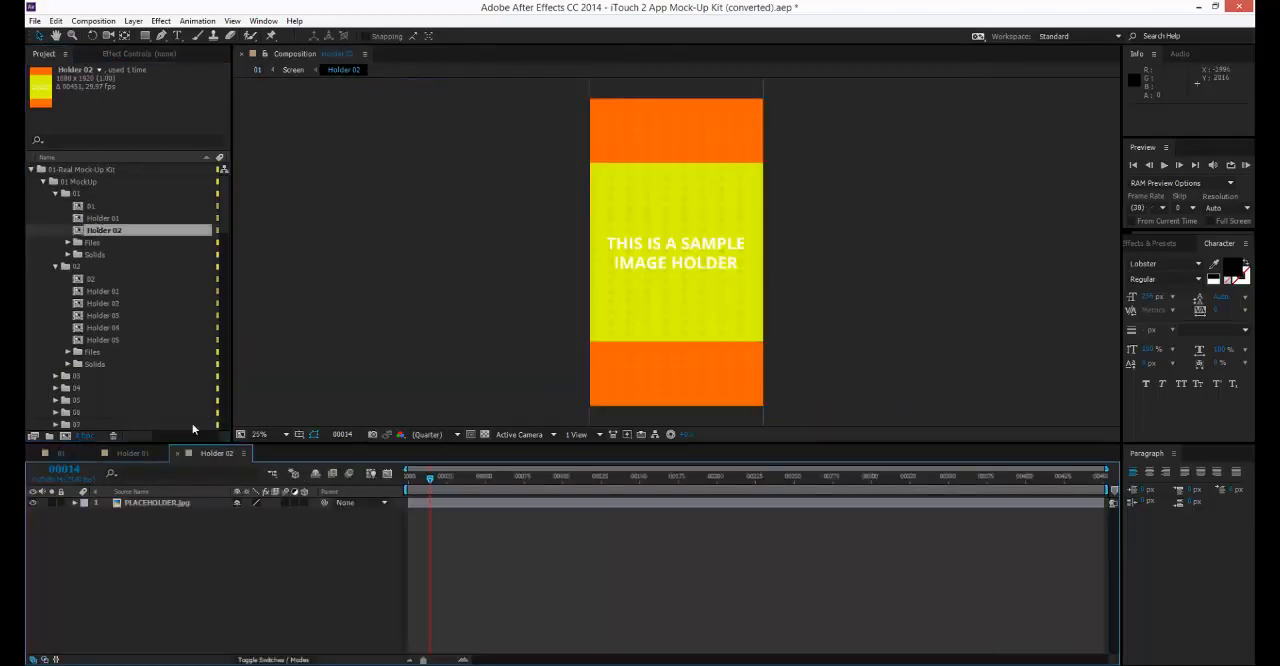
scroll(158, 386, "down", 6)
scroll(155, 380, "down", 8)
left_click_drag(94, 388, 192, 497)
key("s")
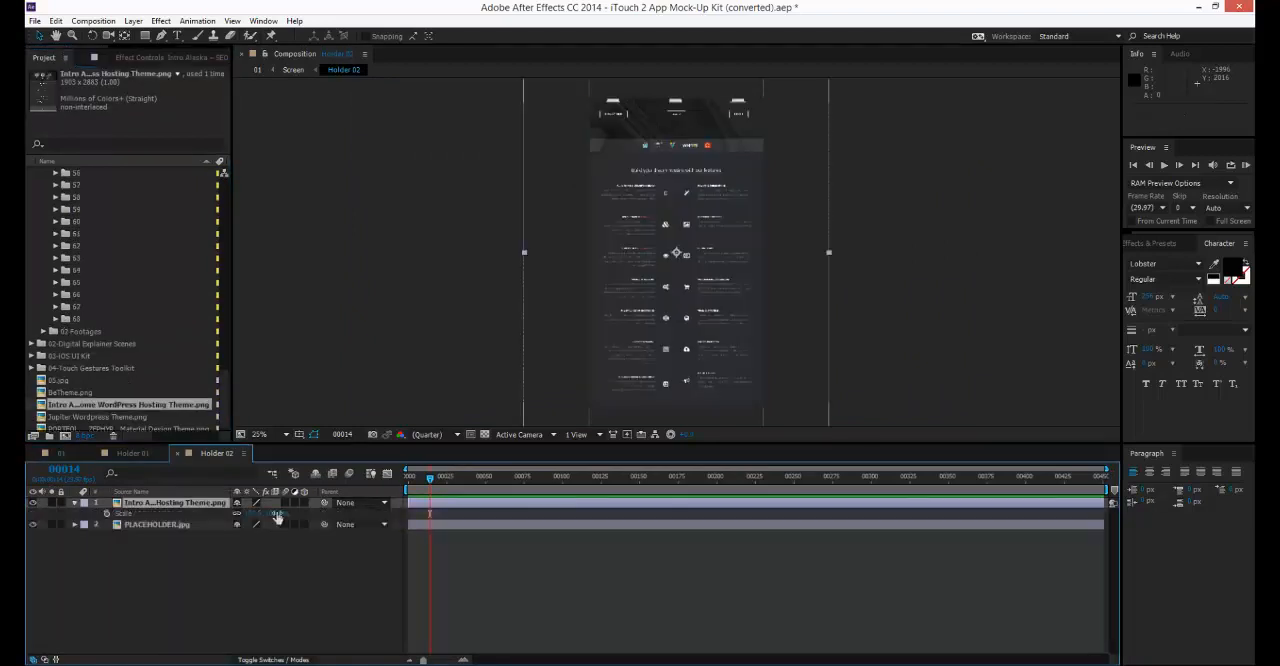
left_click_drag(278, 515, 261, 515)
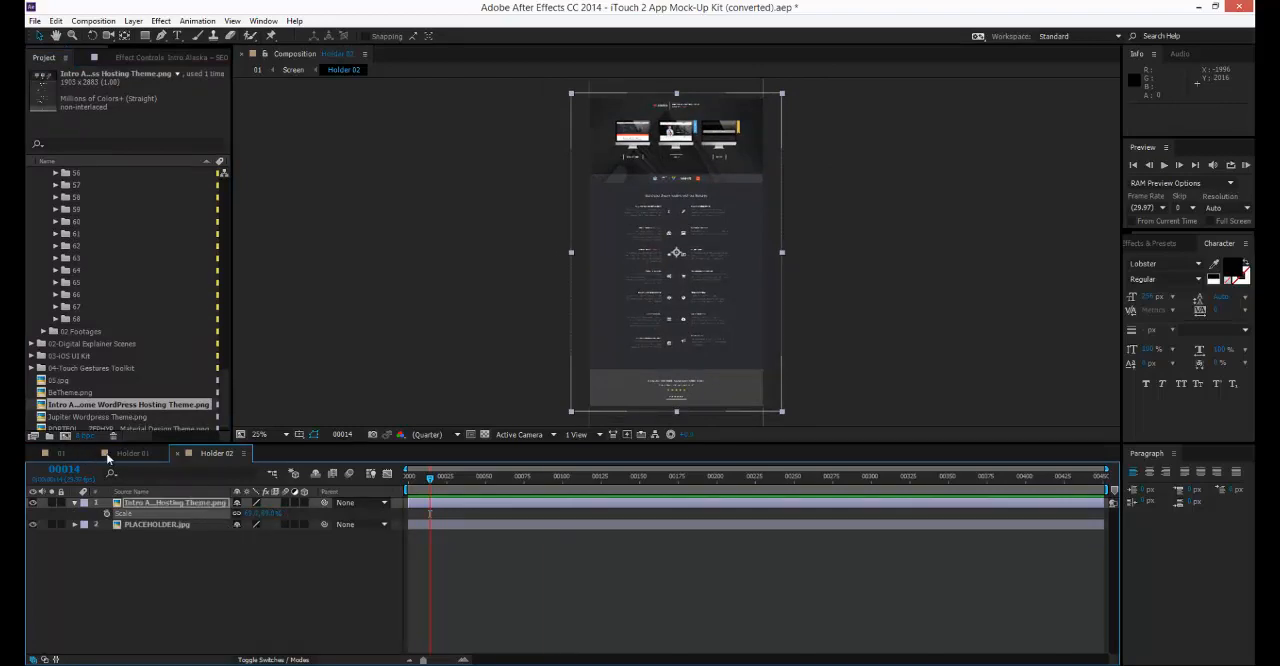
Preview the placed screenshots in mock-up composition 01 by scrubbing through to frame 295.
left_click(108, 457)
left_click(74, 453)
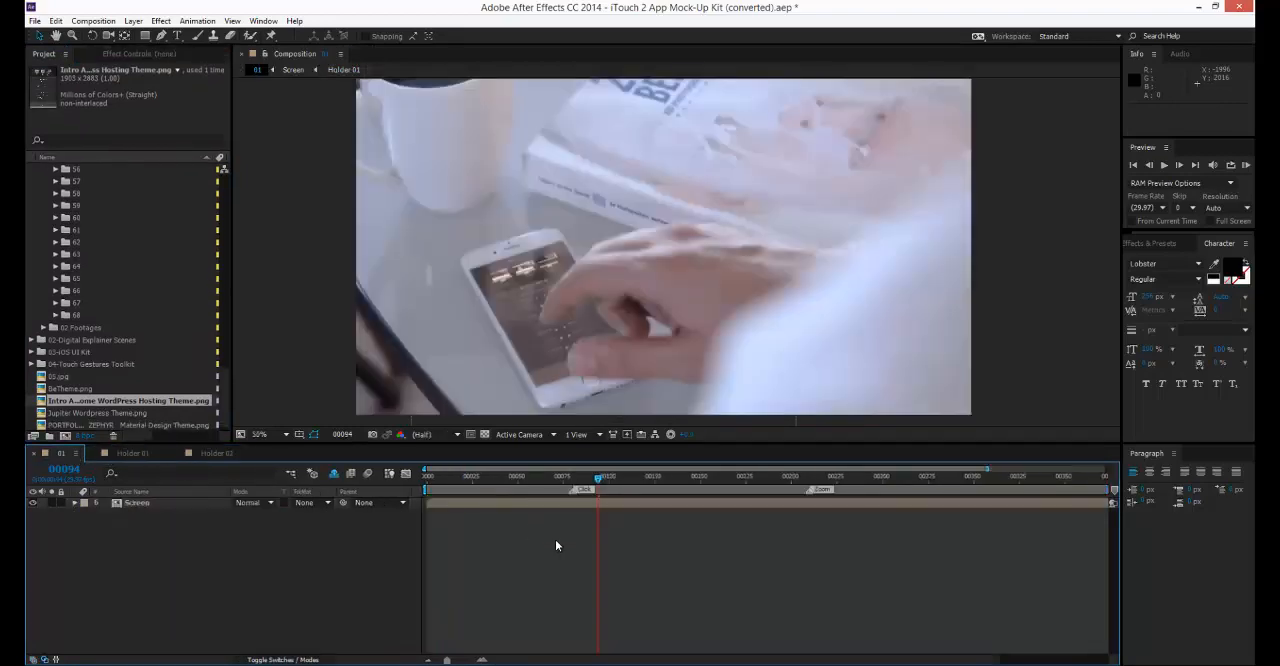
left_click_drag(534, 485, 965, 495)
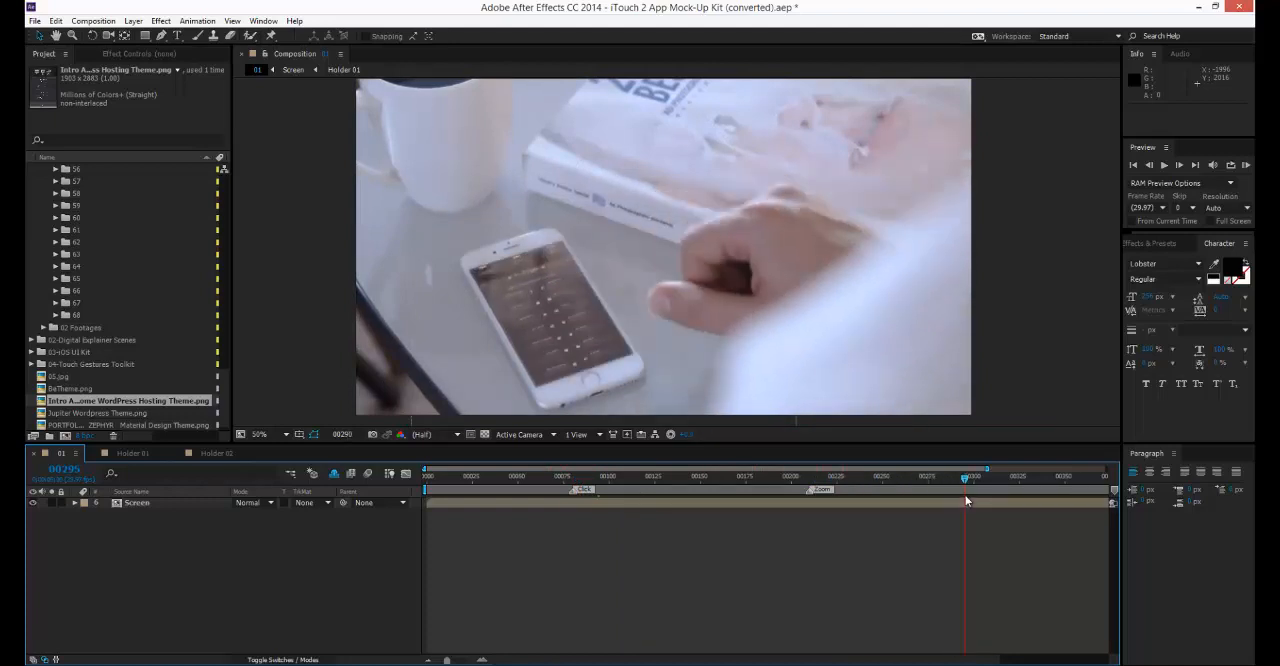
Expand mock-up folder 13, open composition 13 and preview it at its first Click marker on frame 32.
scroll(87, 208, "up", 20)
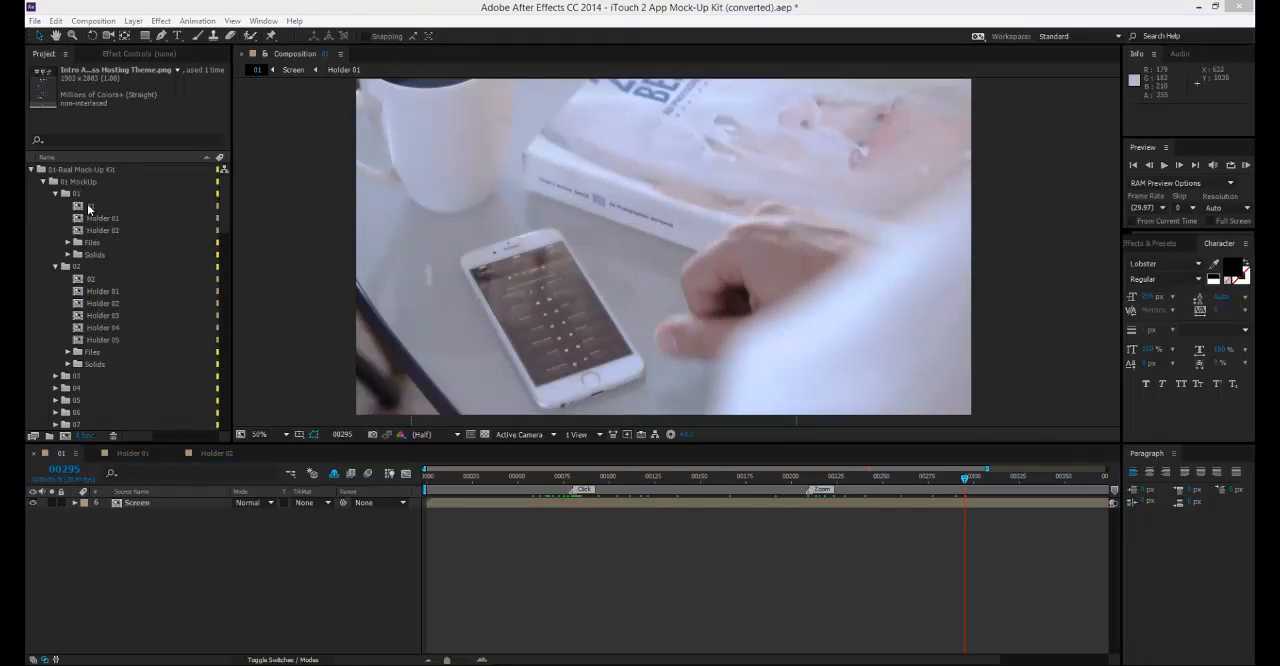
left_click(100, 217)
scroll(124, 220, "down", 5)
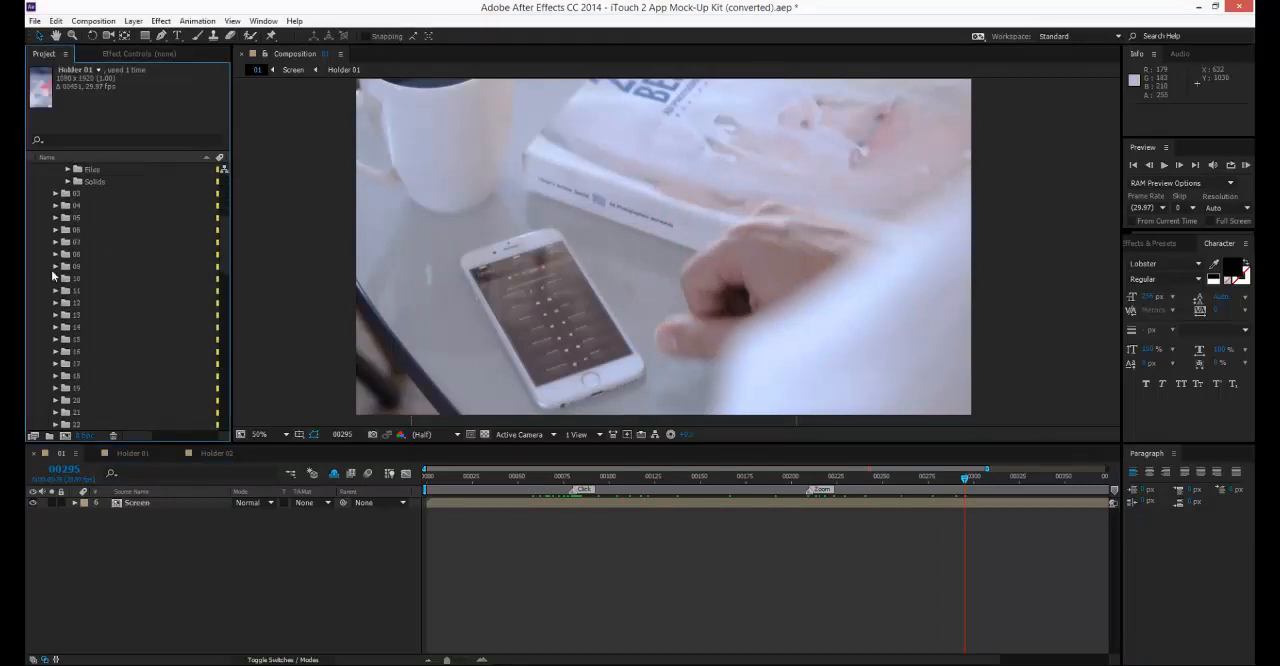
left_click(55, 315)
double_click(90, 327)
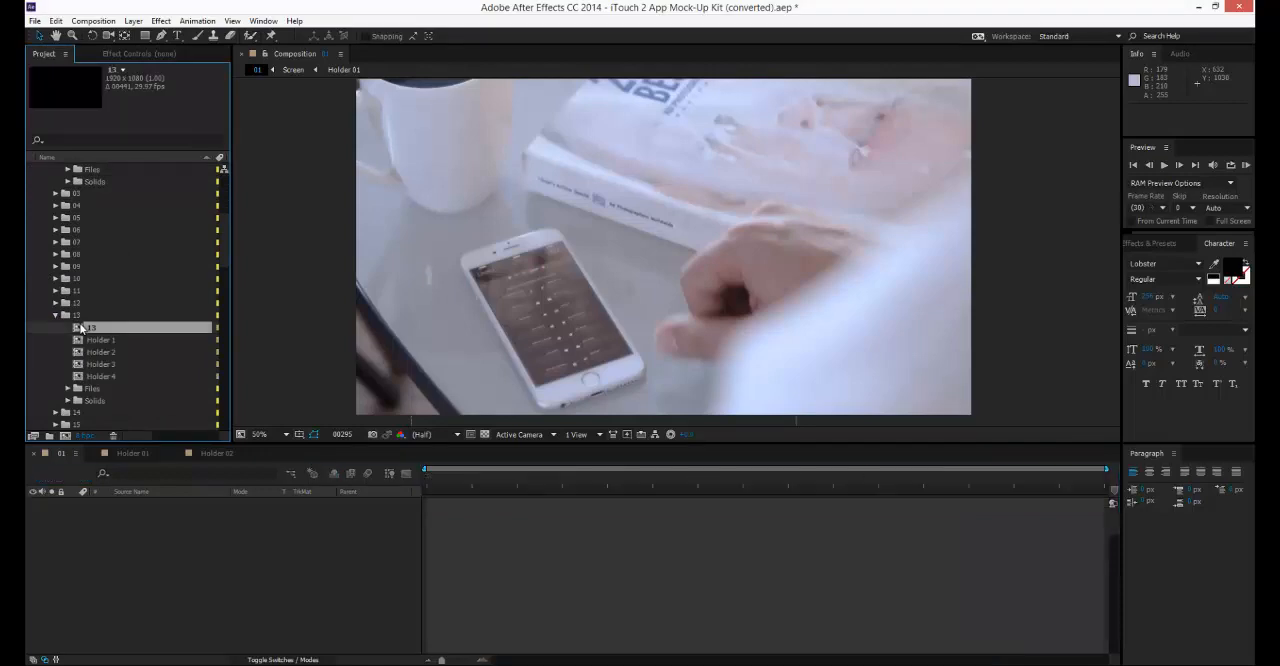
mouse_move(463, 490)
left_mouse_down()
mouse_move(800, 485)
mouse_move(476, 480)
left_mouse_up()
Open mock-up 13's Holder 1 composition and add Jupiter Wordpress Theme.png above the Black Solid 2 layer.
double_click(100, 340)
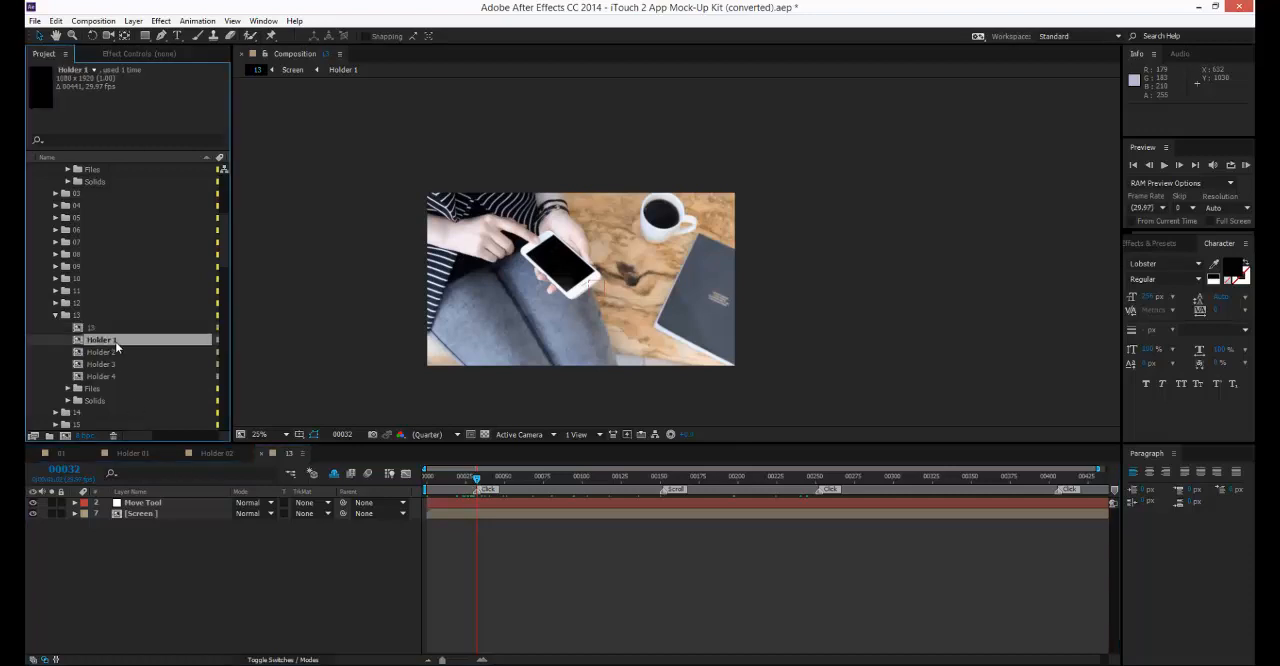
scroll(122, 345, "down", 5)
scroll(122, 350, "down", 8)
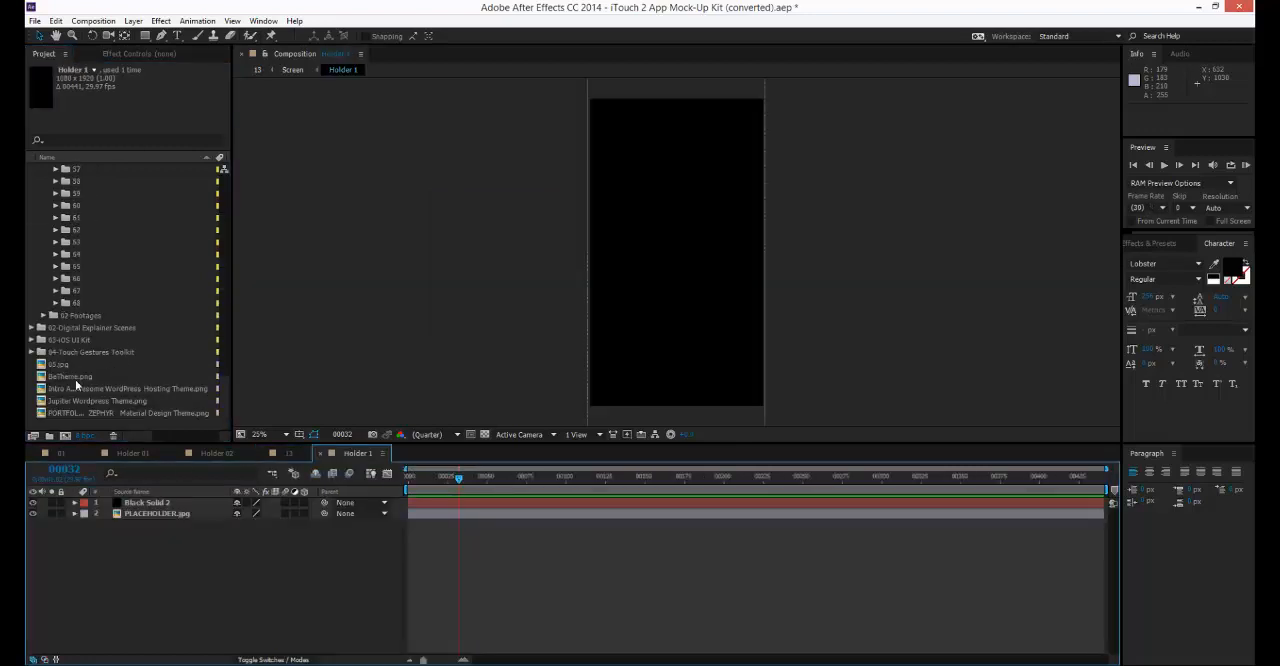
left_click_drag(65, 400, 146, 503)
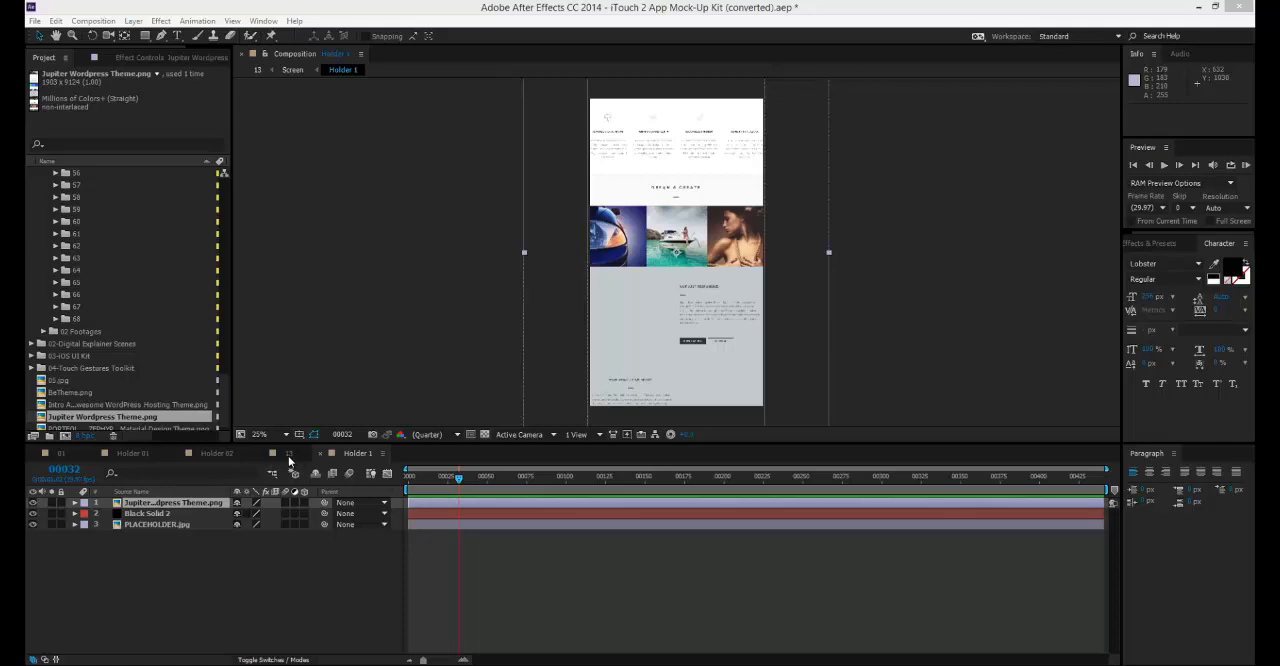
Preview the phone screen in composition 13 at frame 30 and return to its Holder 1 composition.
left_click(289, 456)
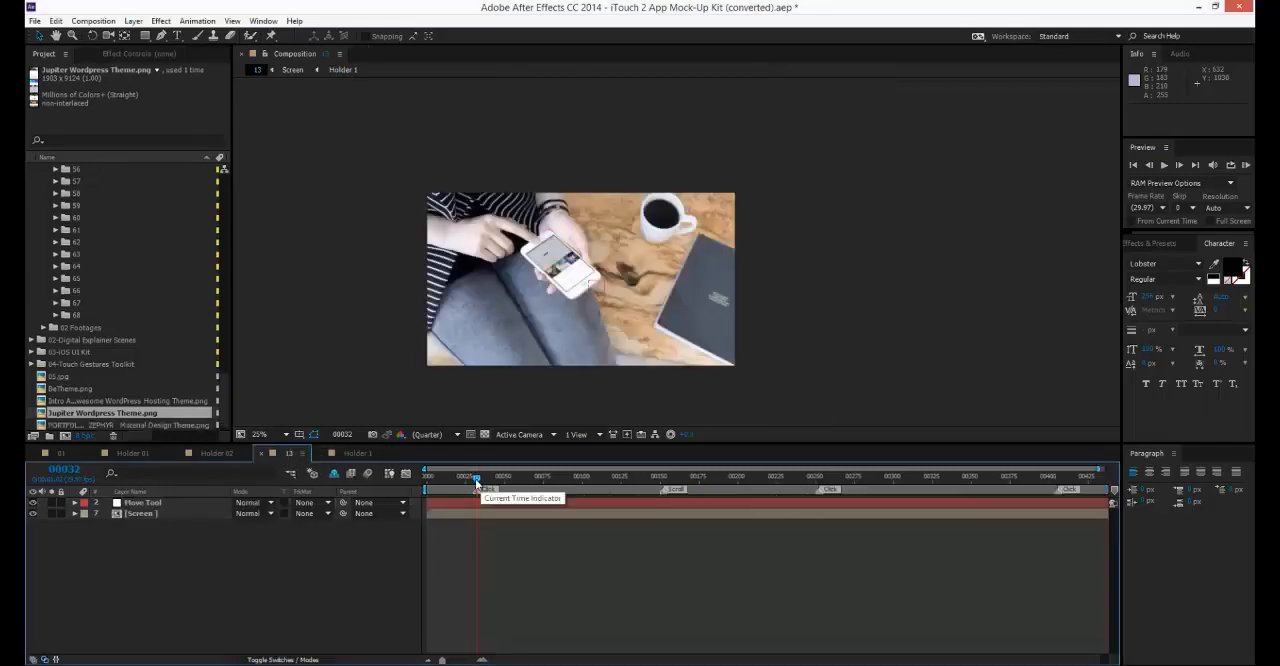
left_click_drag(468, 482, 472, 480)
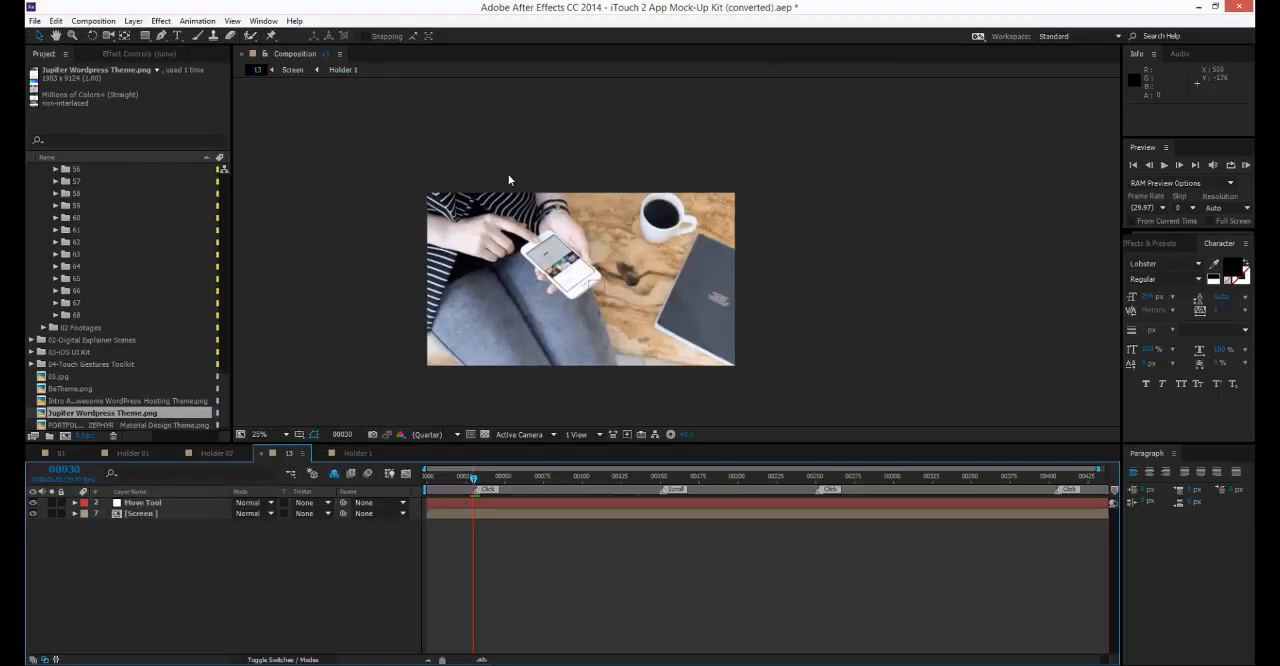
scroll(509, 178, "up", 2)
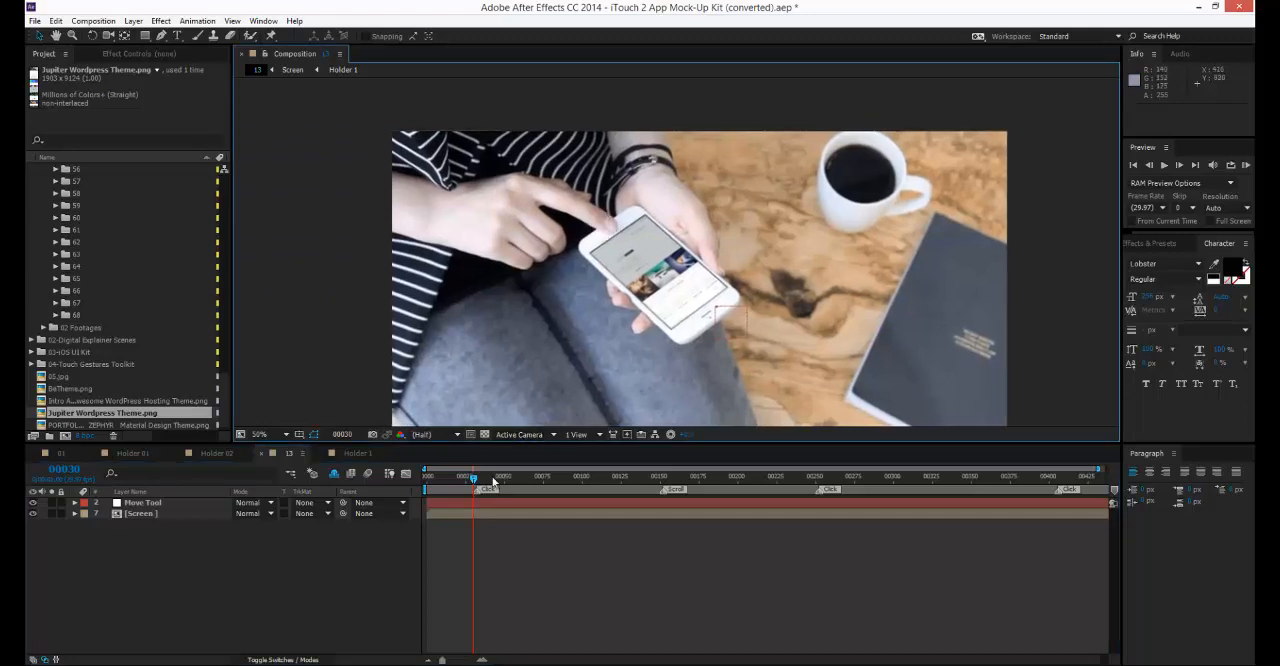
left_click(342, 453)
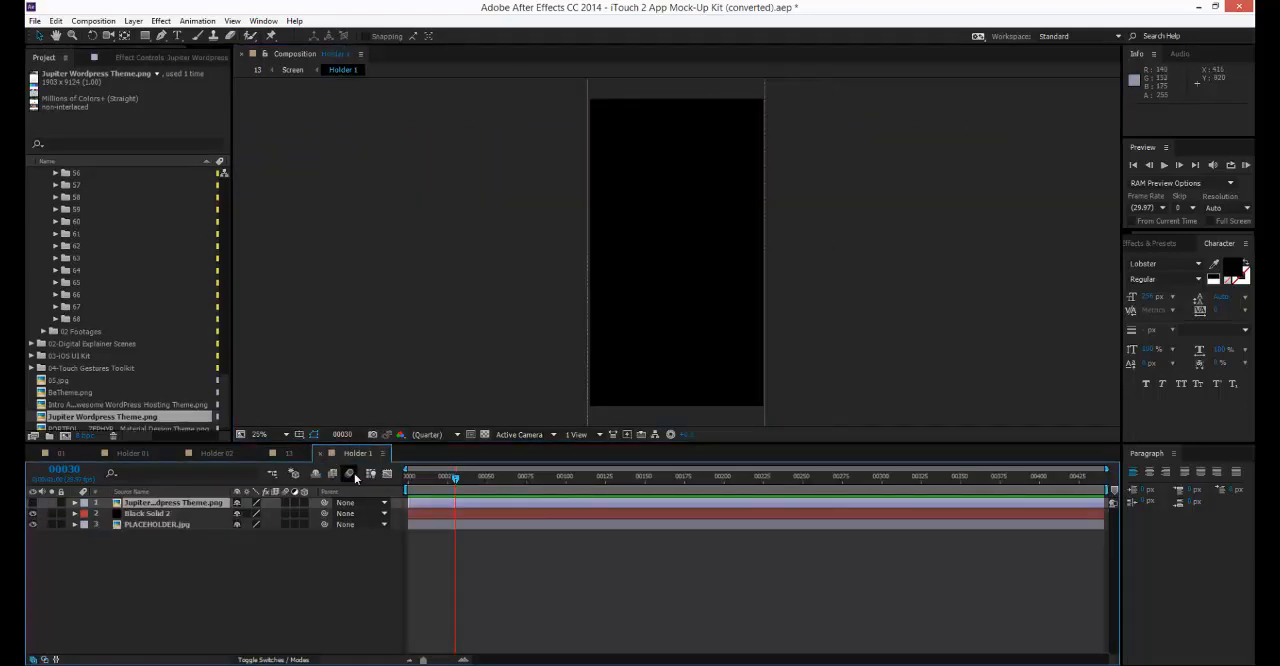
Open mock-up 13's Holder 2 composition, add the Intro Alaska WordPress Hosting Theme image above PLACEHOLDER.jpg and scale it to about 77%.
left_click(289, 454)
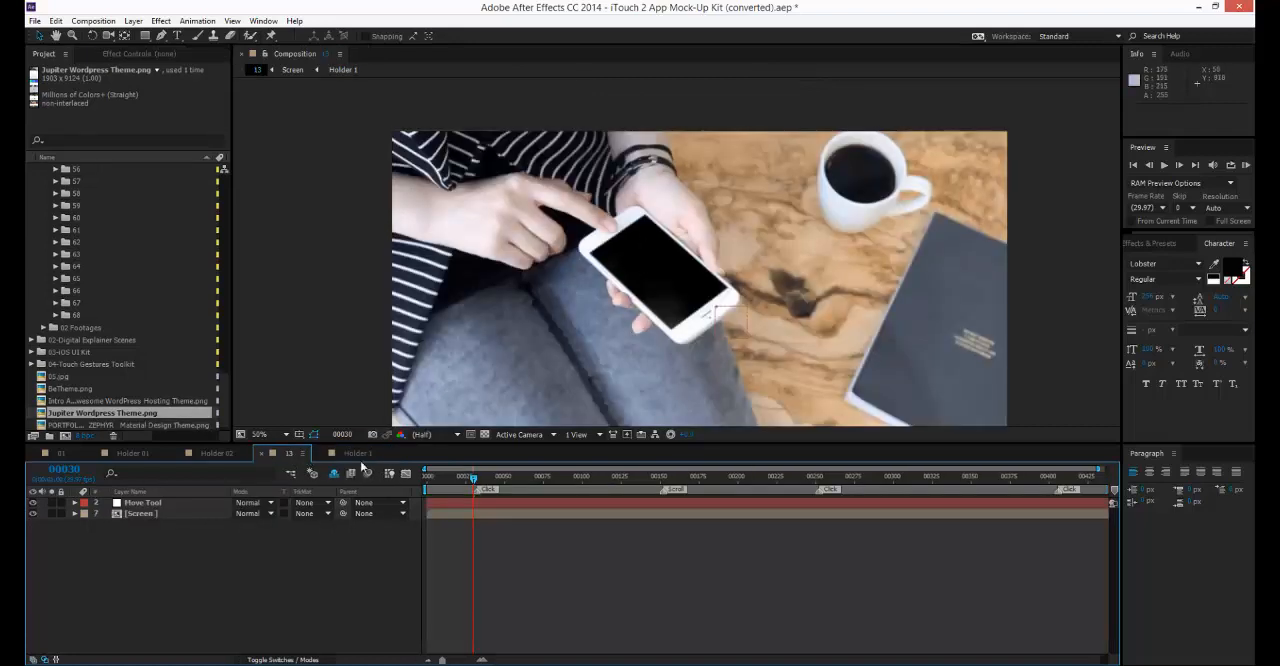
left_click(348, 454)
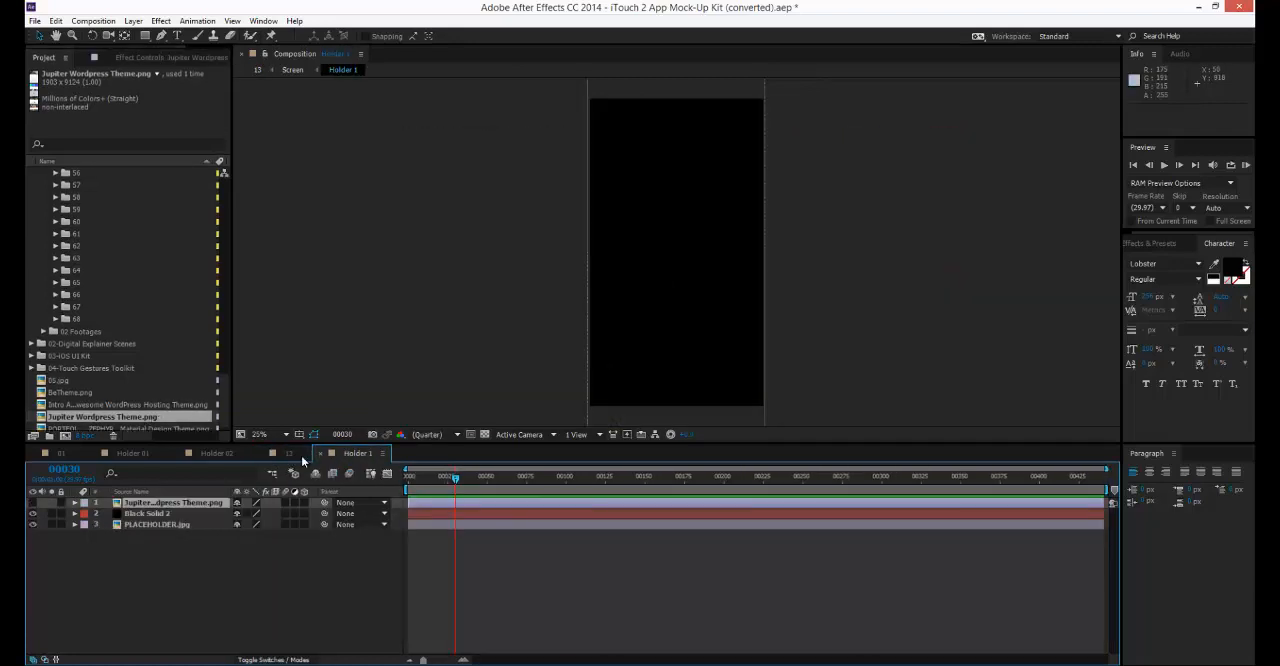
scroll(97, 334, "up", 15)
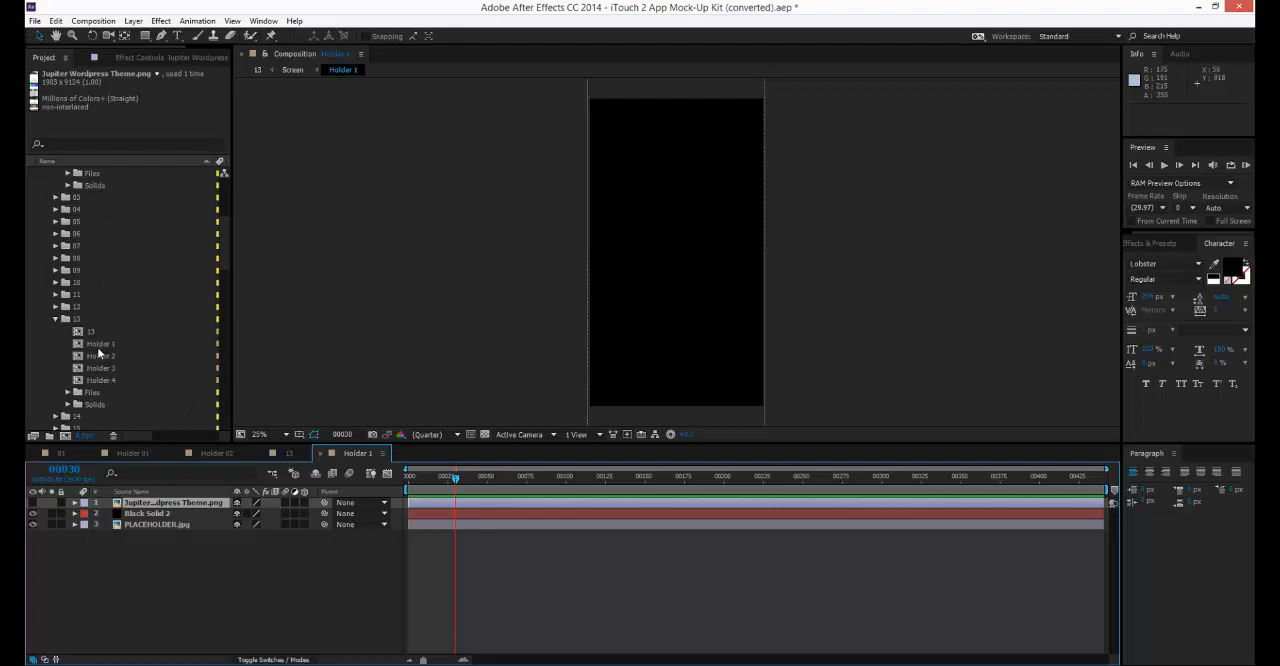
double_click(98, 352)
scroll(140, 374, "down", 10)
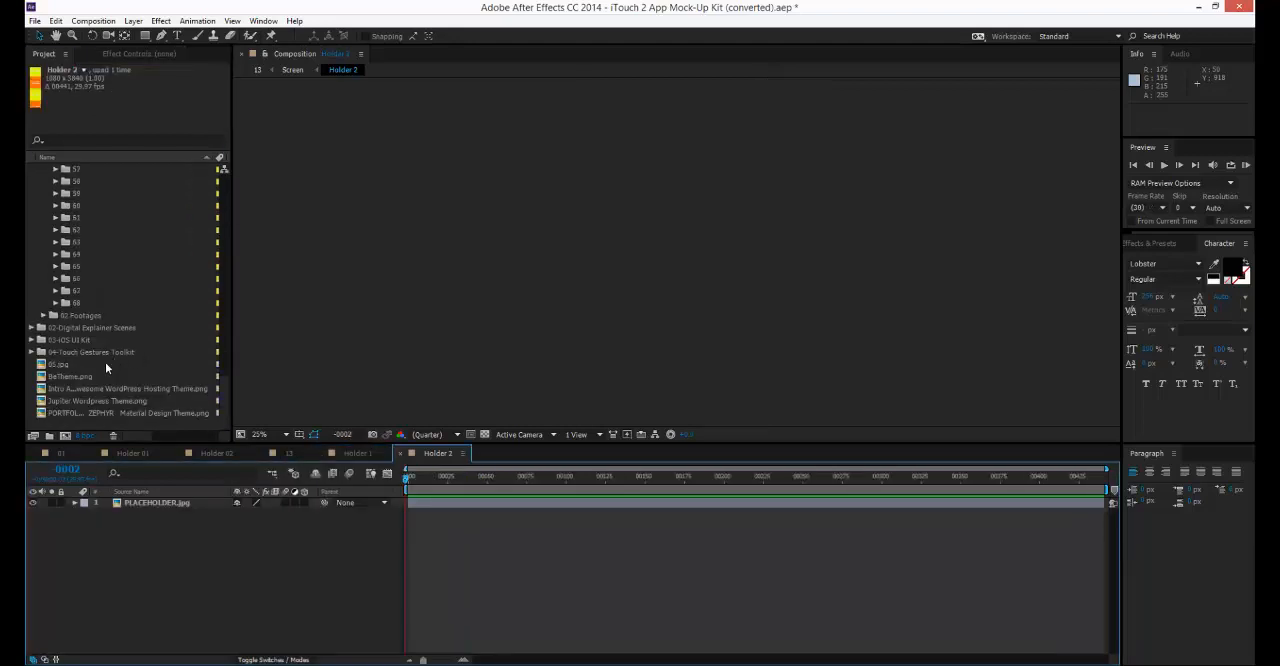
left_click_drag(70, 387, 138, 504)
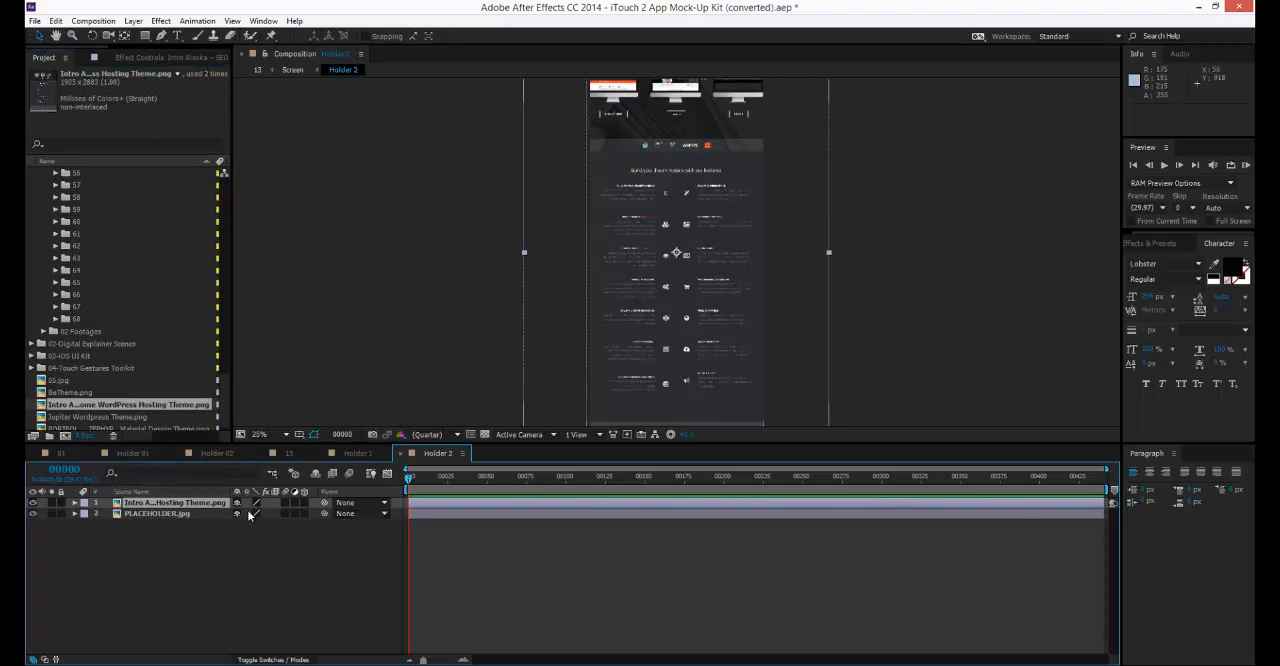
key("s")
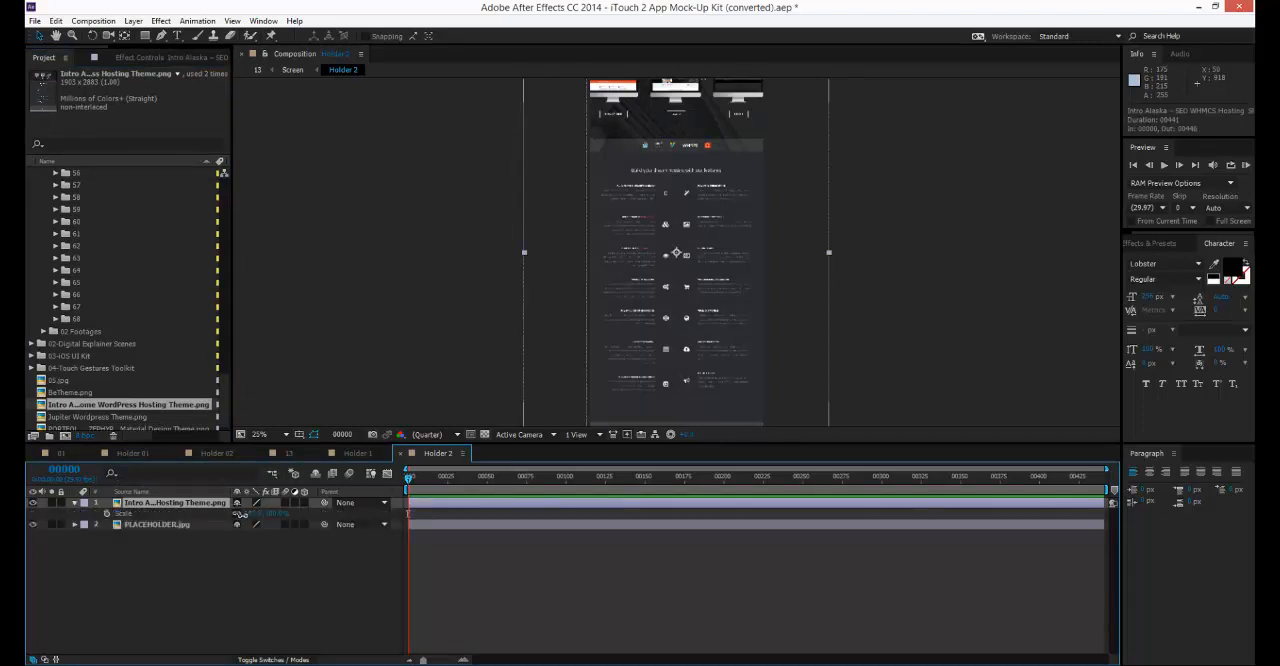
left_click_drag(250, 513, 238, 515)
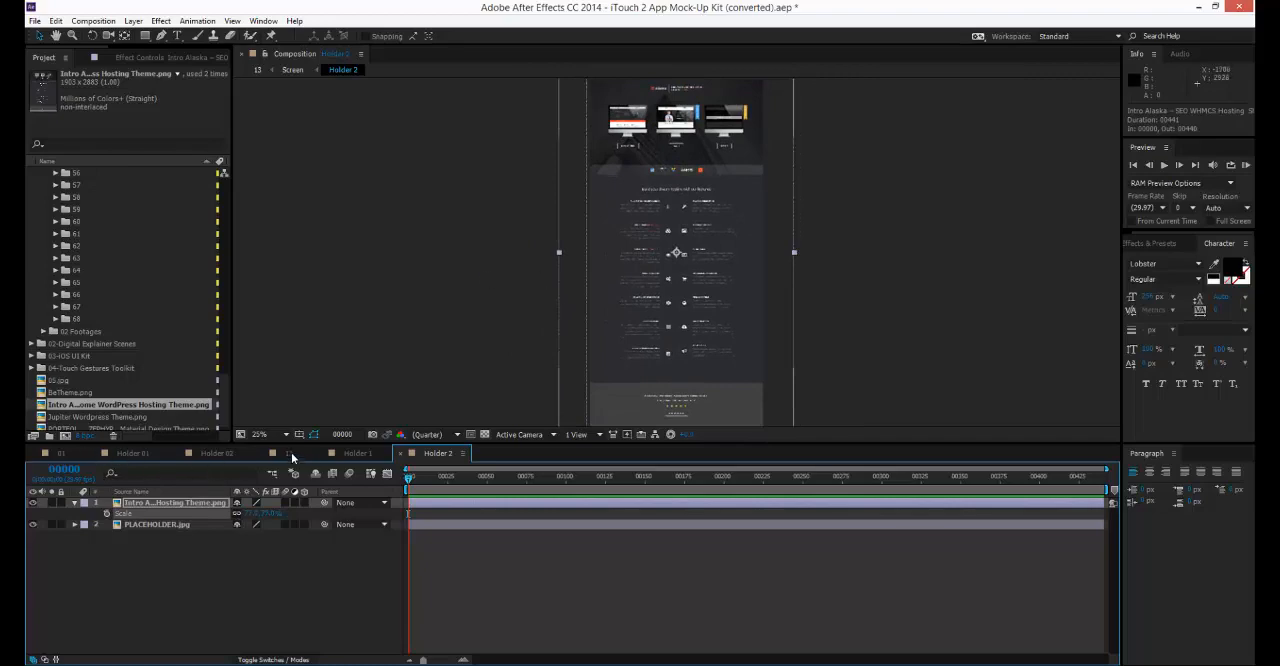
Preview composition 13 by scrubbing from frame 30 to the Scroll marker at frame 152.
left_click(289, 453)
left_click(474, 480)
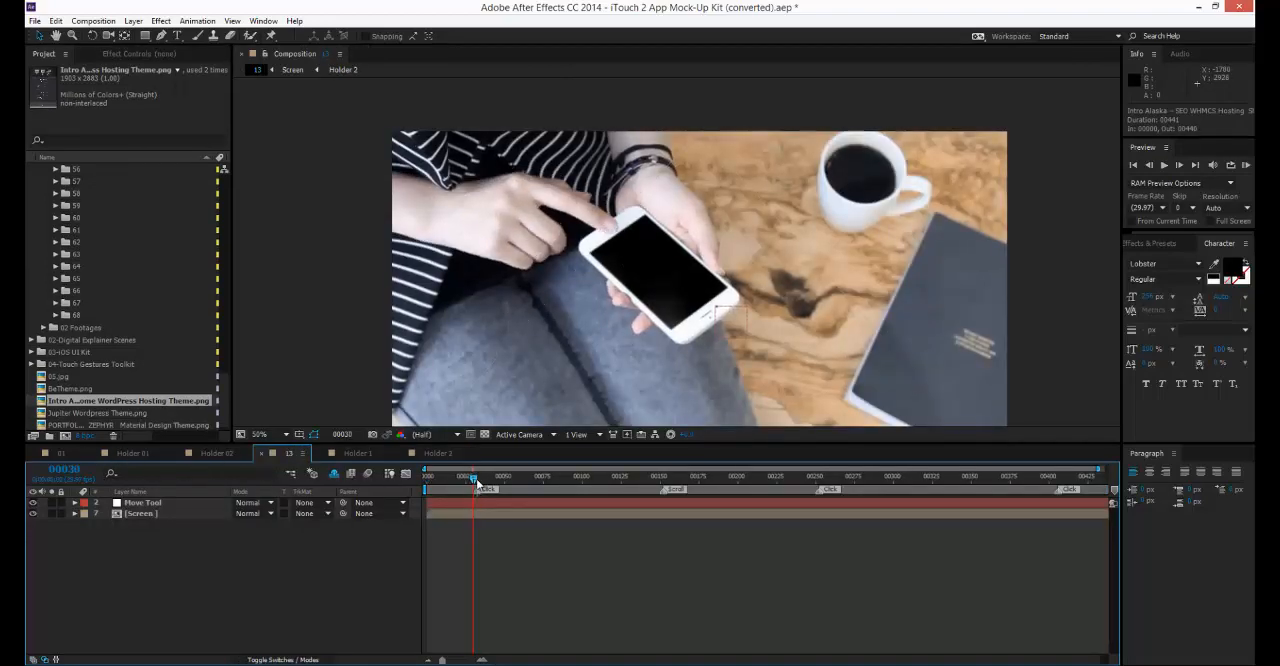
left_click_drag(478, 484, 664, 488)
Open mock-up 13's Holder 3 composition, add the Intro Alaska image with the Portfolio Zephyr Material Design Theme image above it, and scale the latter to about 111%.
scroll(97, 300, "up", 10)
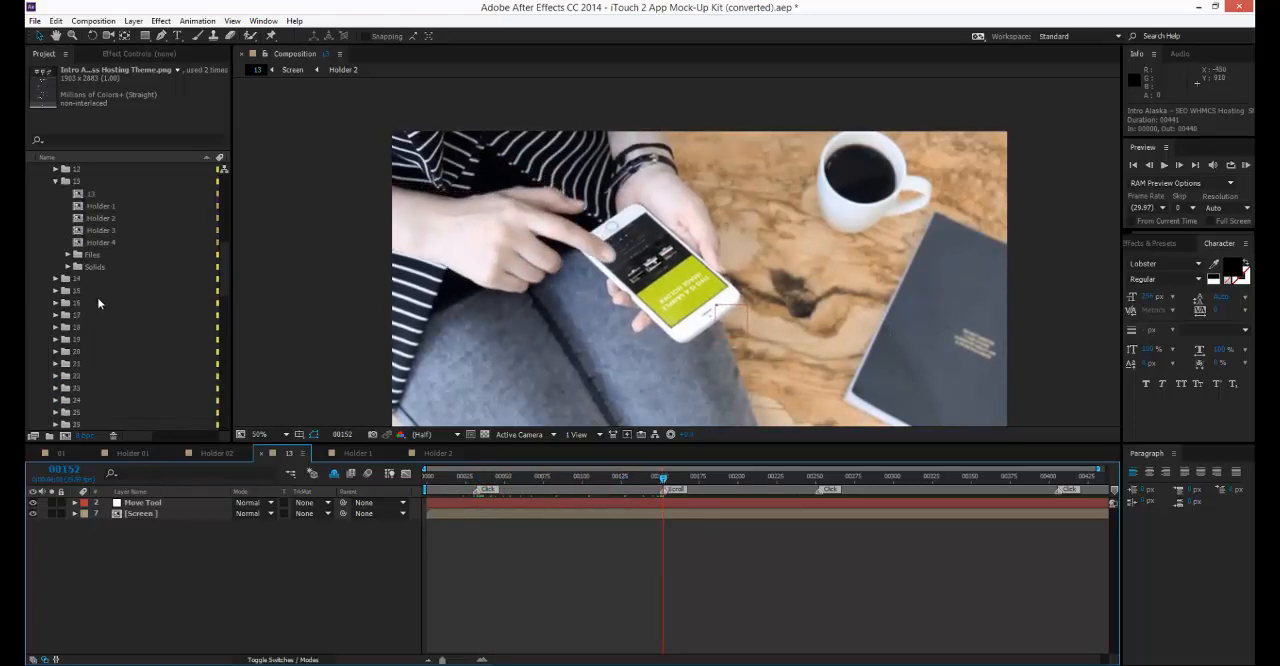
scroll(97, 300, "up", 4)
double_click(98, 338)
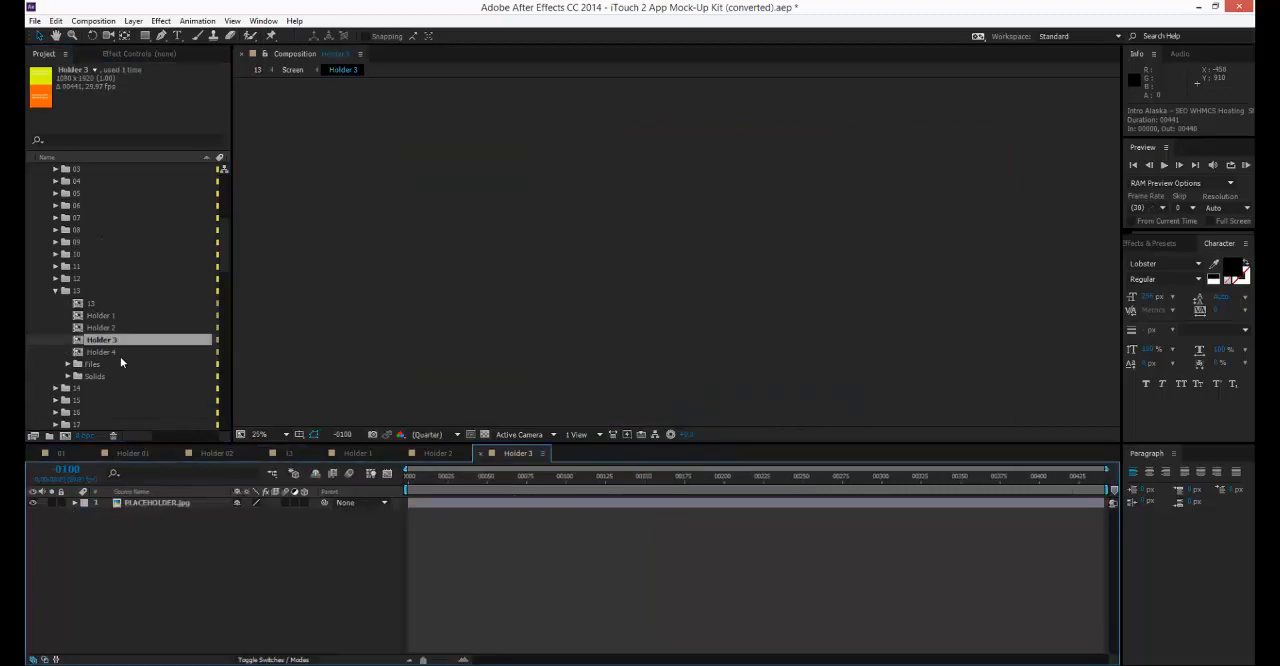
scroll(120, 360, "down", 20)
left_click_drag(84, 389, 176, 498)
left_click_drag(143, 430, 258, 513)
key("s")
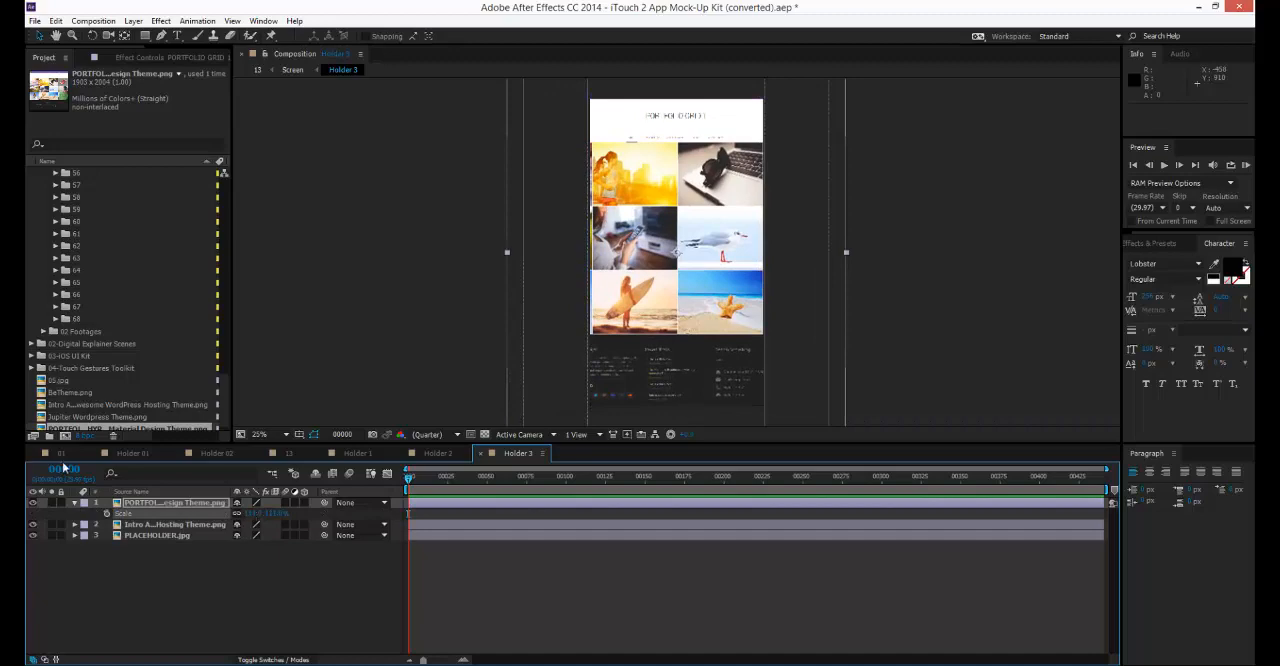
Preview the placed screenshots in composition 13 by scrubbing through to frame 321.
left_click(286, 454)
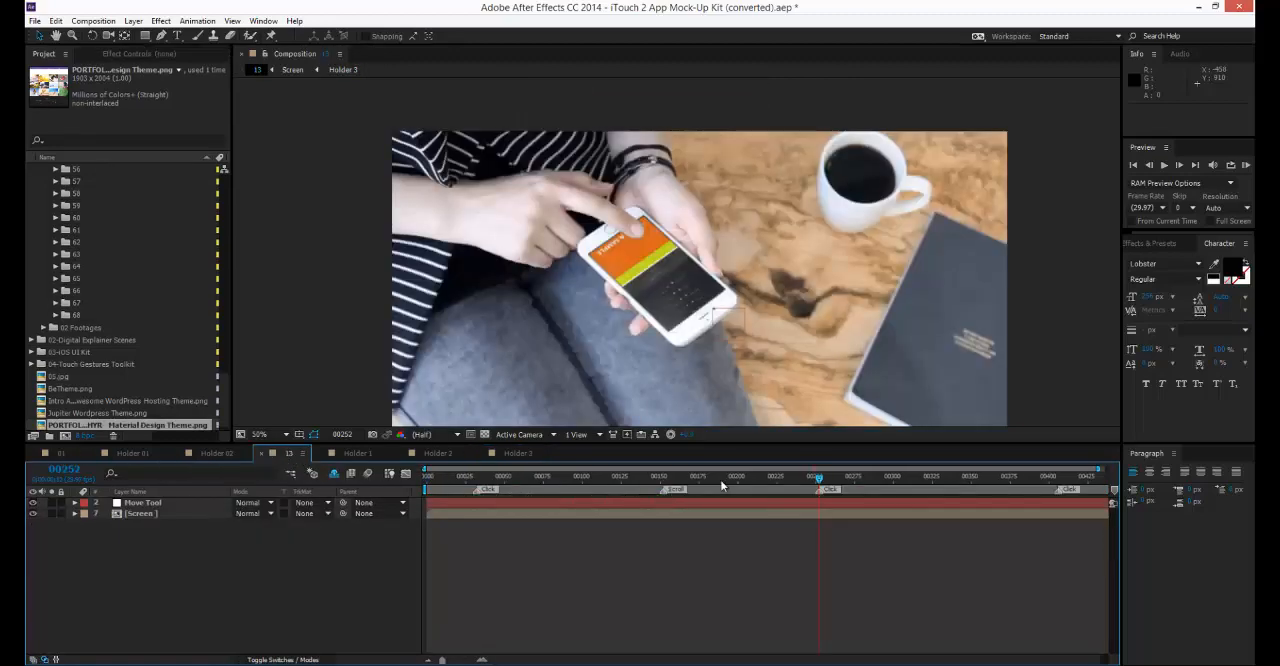
left_click_drag(776, 479, 926, 489)
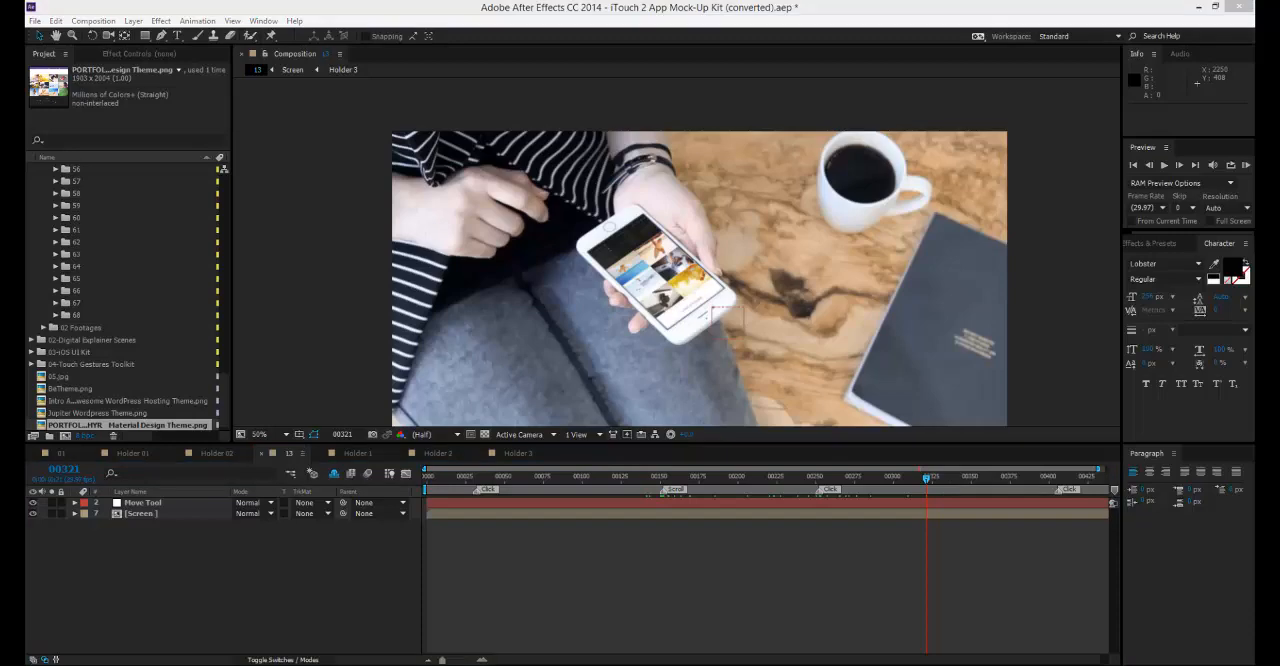
Switch to File Explorer, examine the preset files in the kit's 05-Color Presets folder and return to the iTouch 2 v1.0 folder.
left_click_drag(1254, 72, 806, 78)
left_click(897, 240)
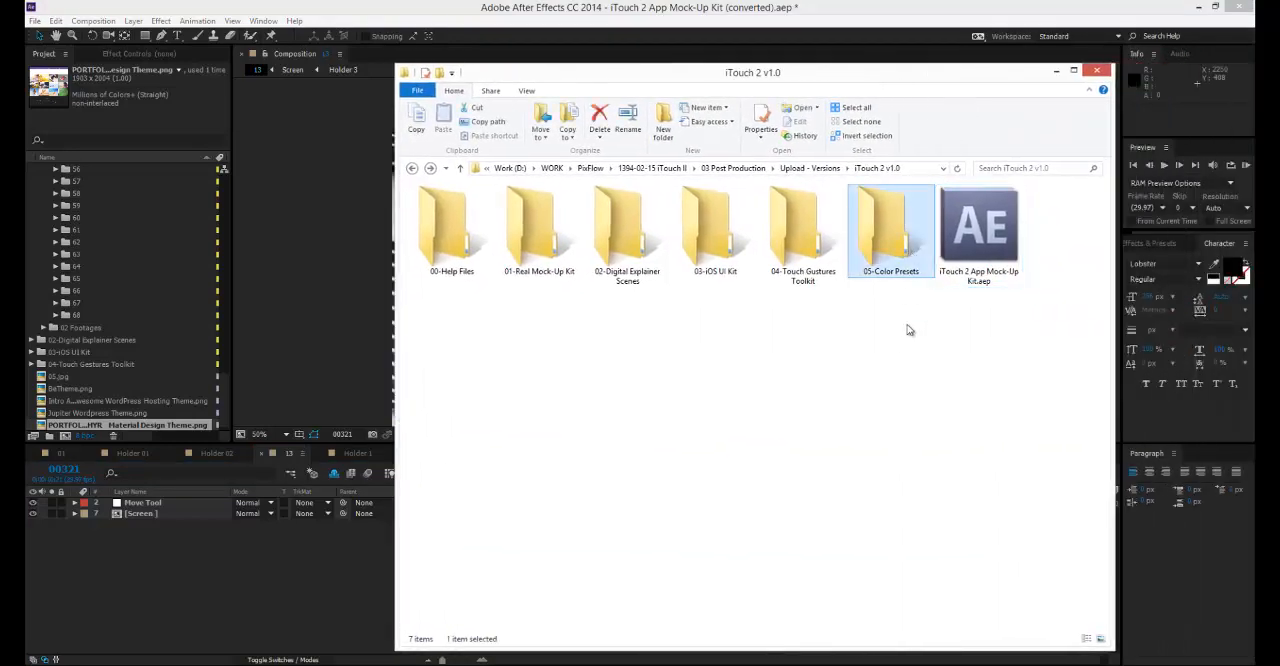
double_click(897, 246)
key("ctrl+a")
left_click(872, 395)
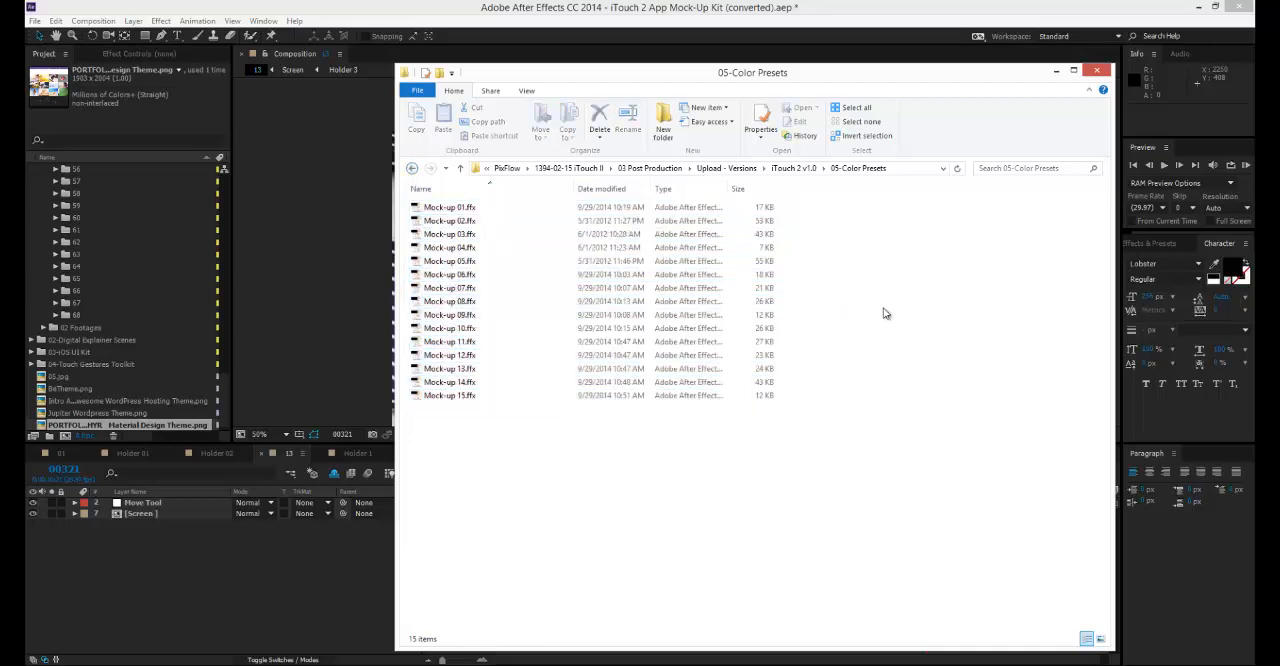
left_click(790, 168)
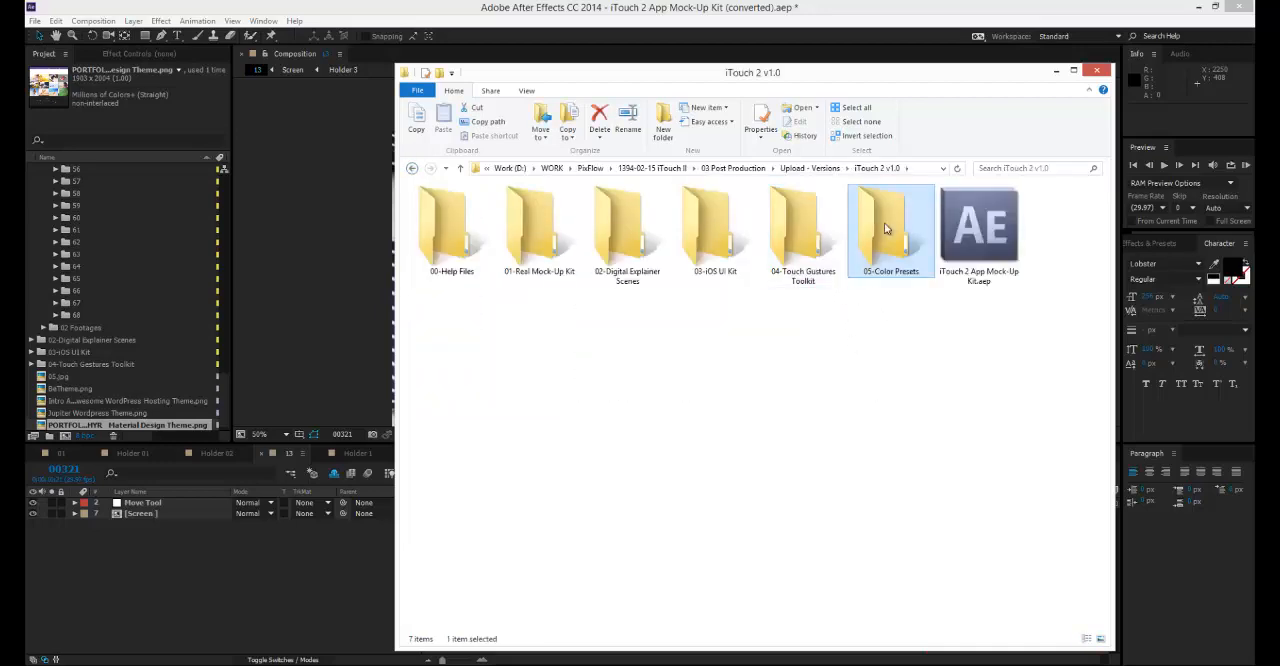
Copy the 05-Color Presets folder from the iTouch 2 v1.0 folder.
right_click(905, 227)
left_click(935, 454)
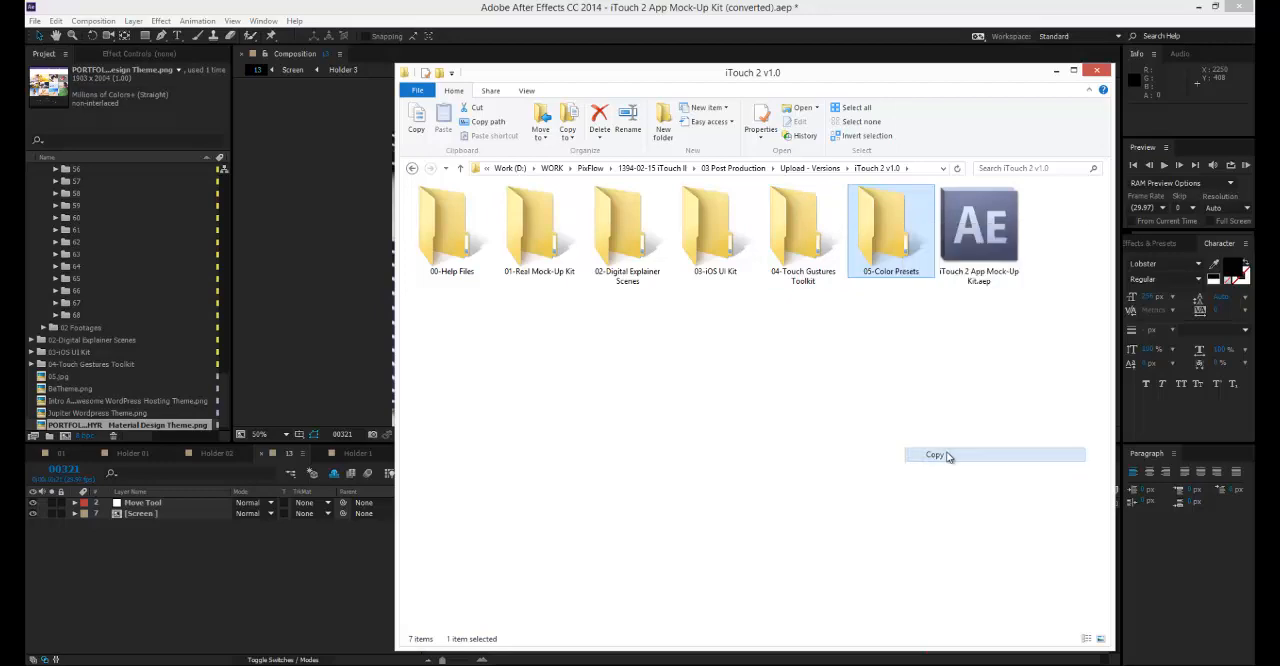
left_click(752, 334)
In a new File Explorer window, open C:\Program Files\Adobe\Adobe After Effects CC 2014\Support Files\Presets.
key("super+e")
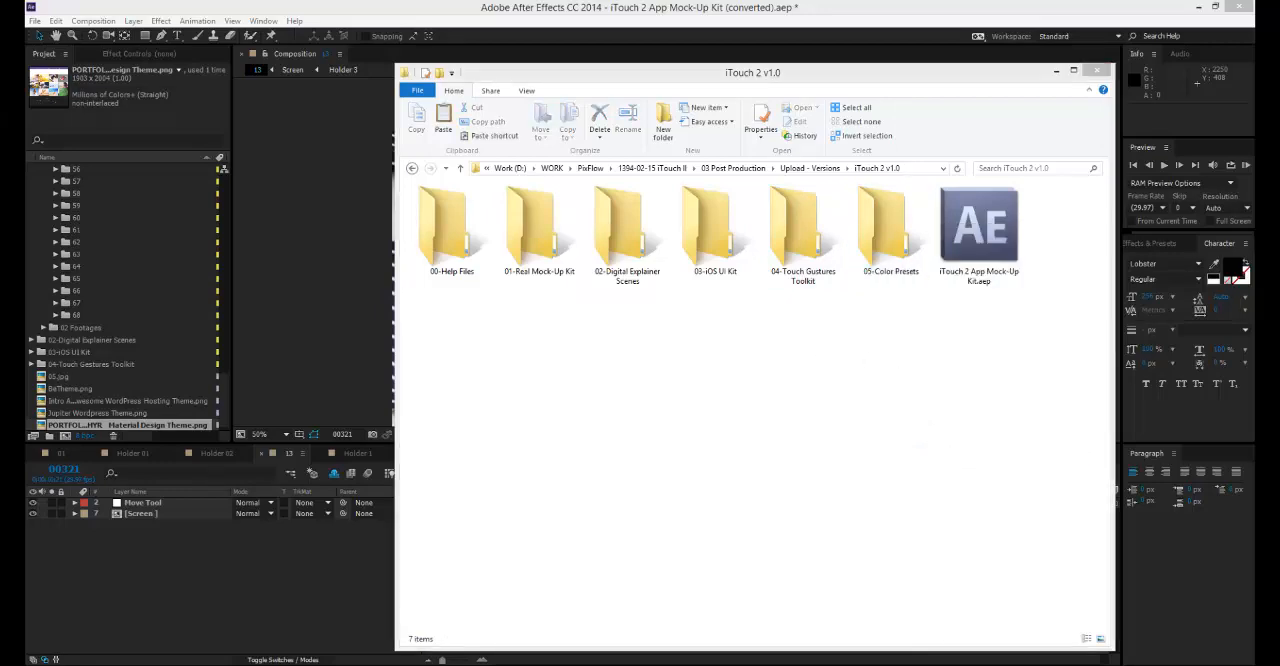
double_click(490, 321)
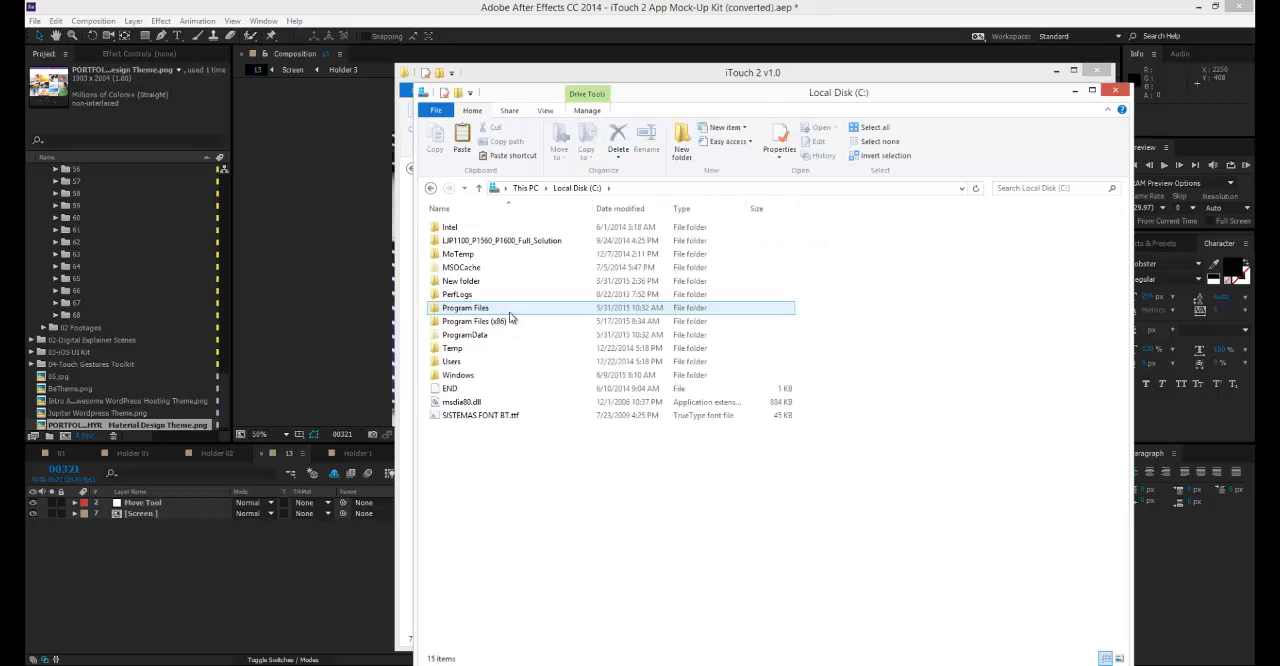
double_click(495, 308)
double_click(455, 240)
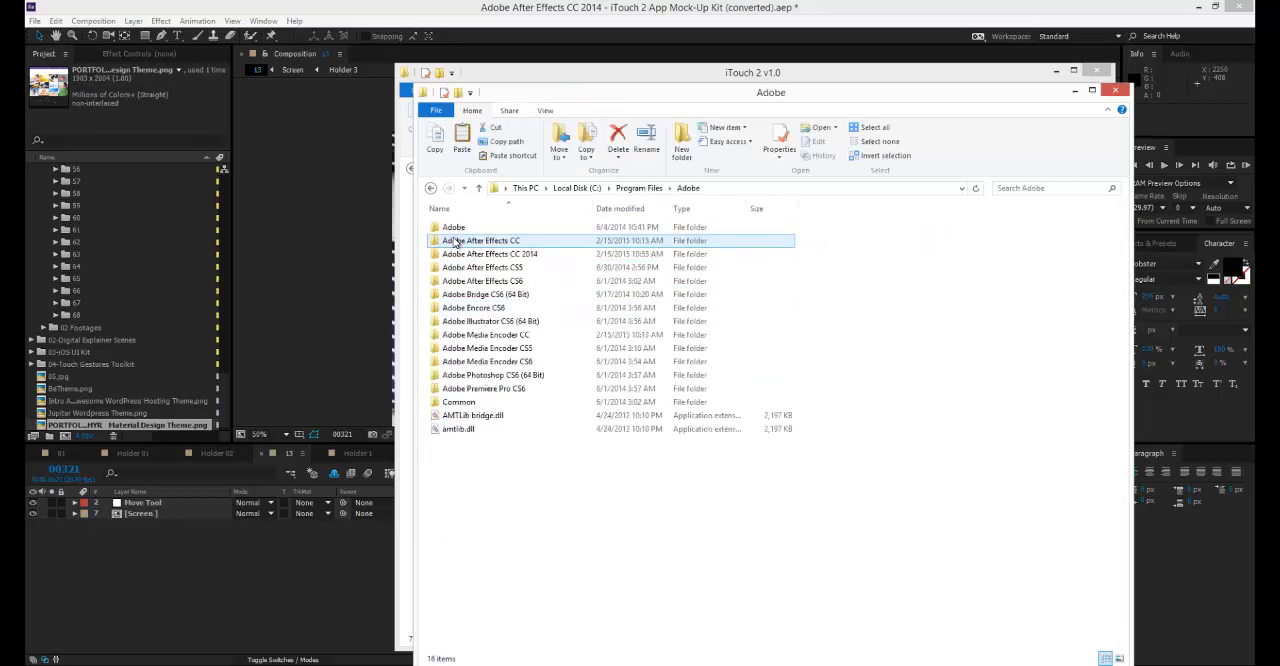
left_click(510, 256)
double_click(510, 256)
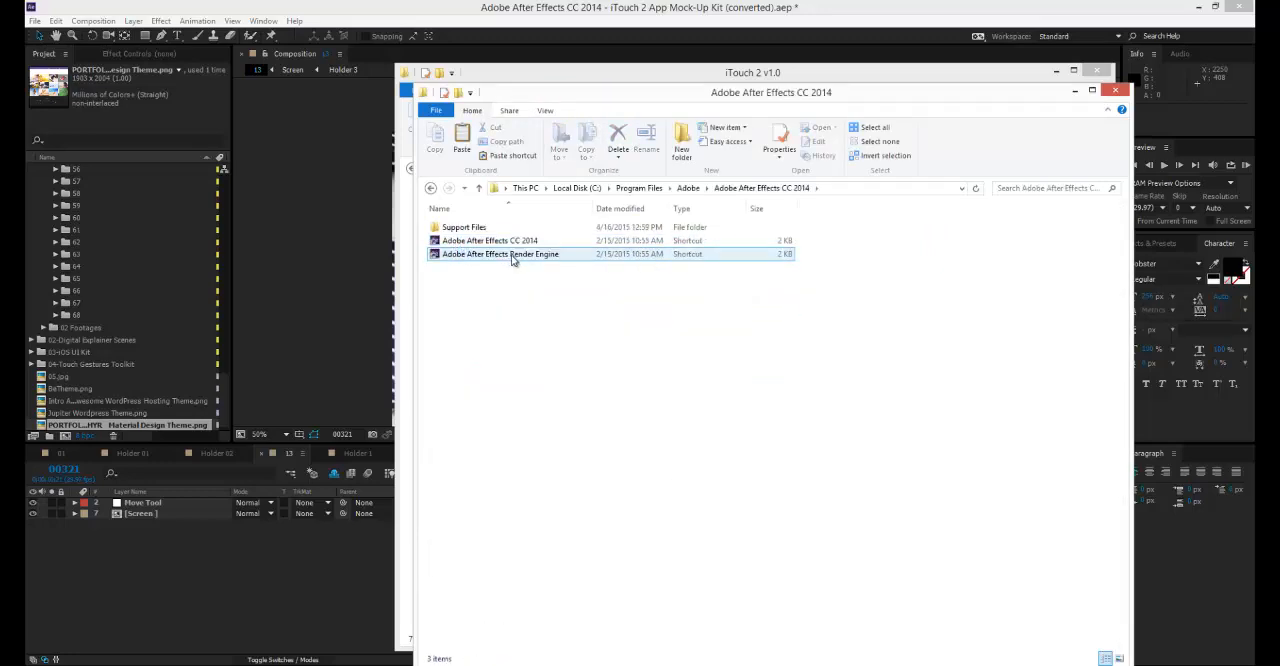
double_click(500, 228)
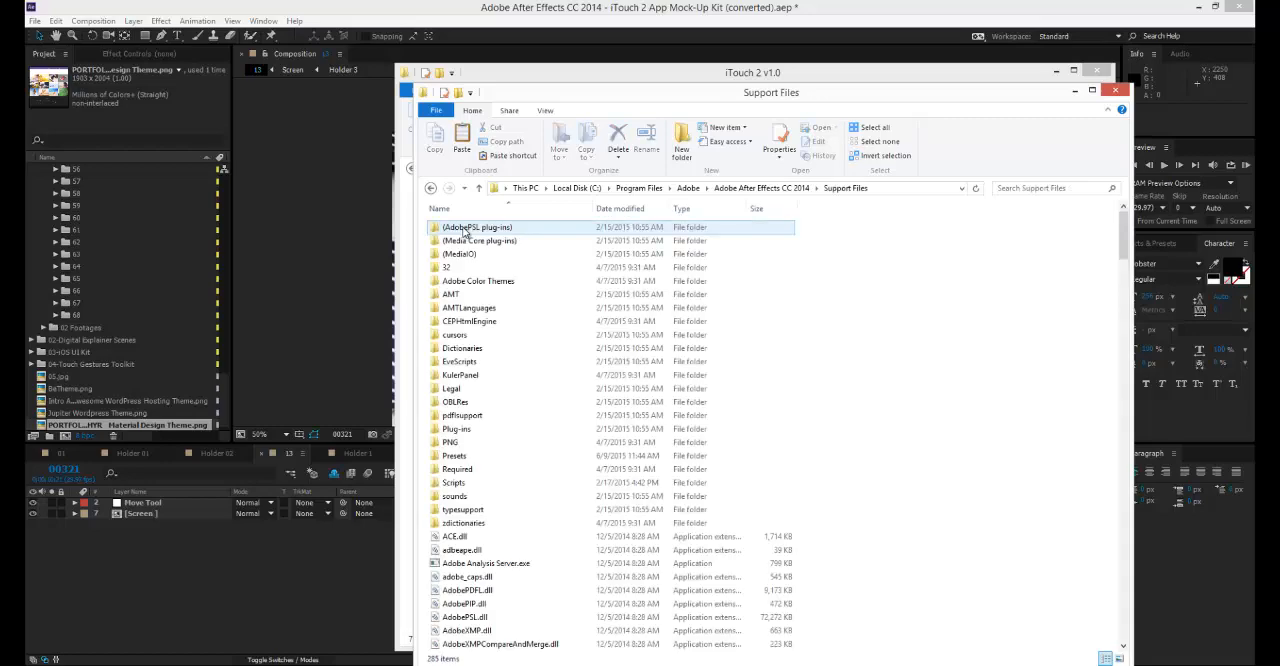
left_click(452, 460)
double_click(450, 460)
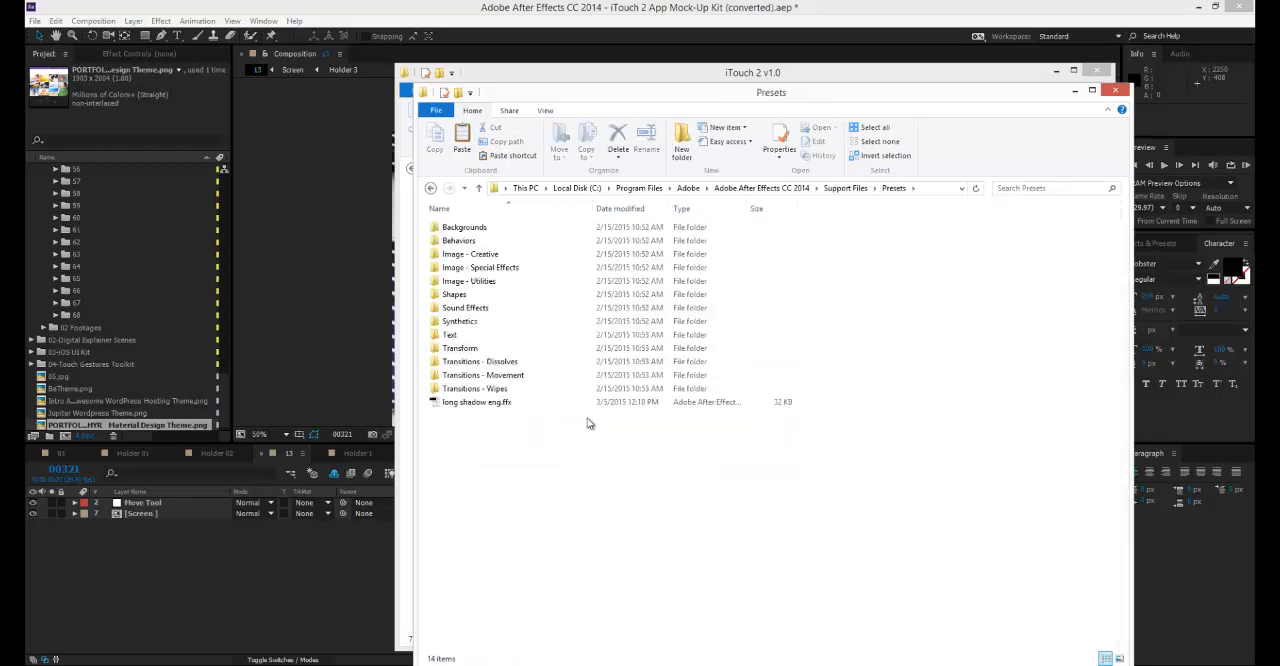
Paste the copied 05-Color Presets folder into the Presets folder, granting administrator permission.
right_click(576, 436)
left_click(612, 522)
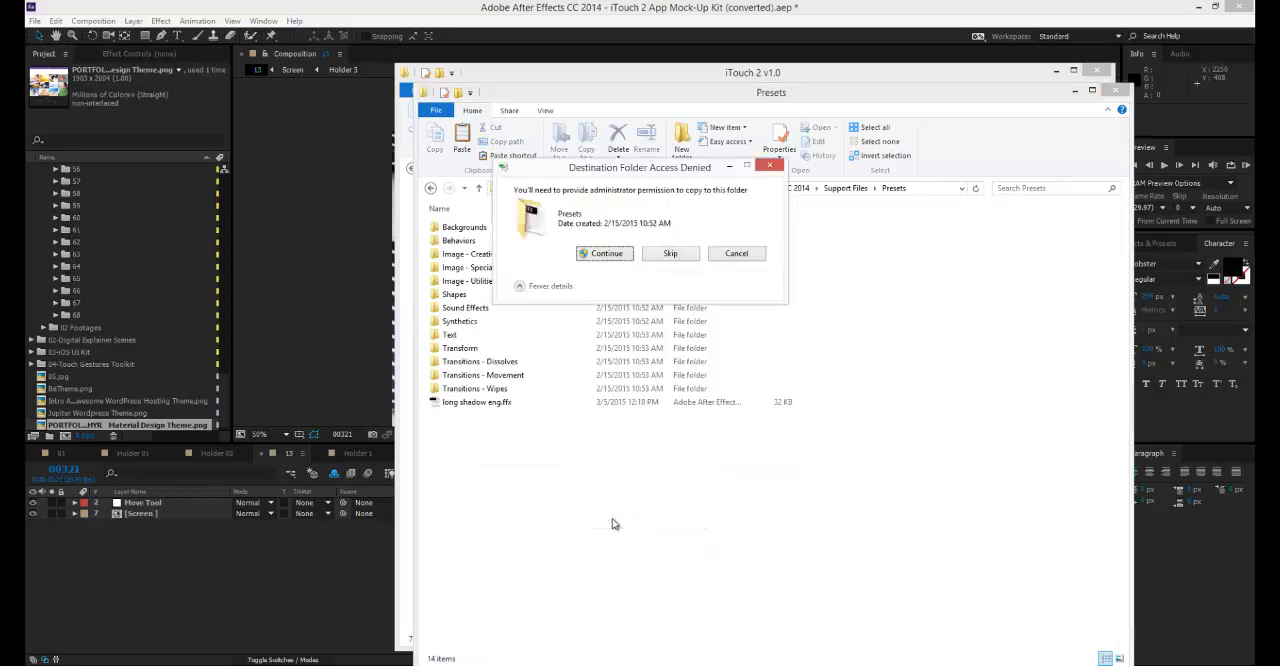
left_click(611, 262)
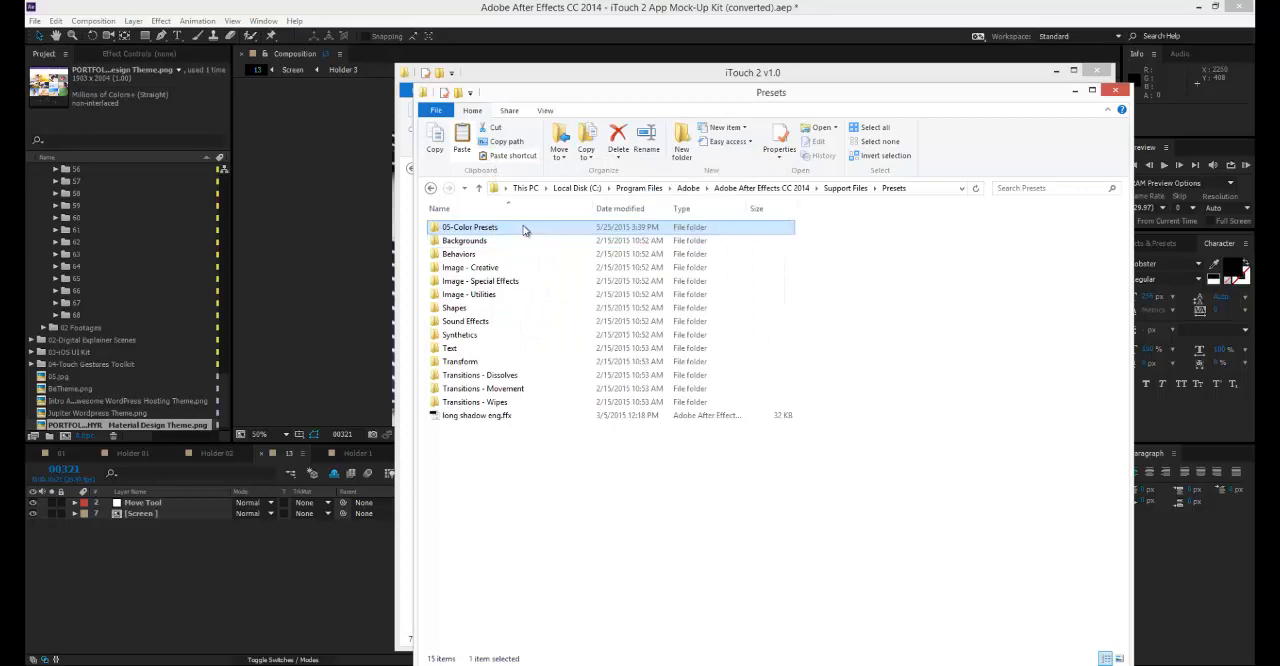
Rename the pasted 05-Color Presets folder as iTouch 2 and open it.
left_click(491, 227)
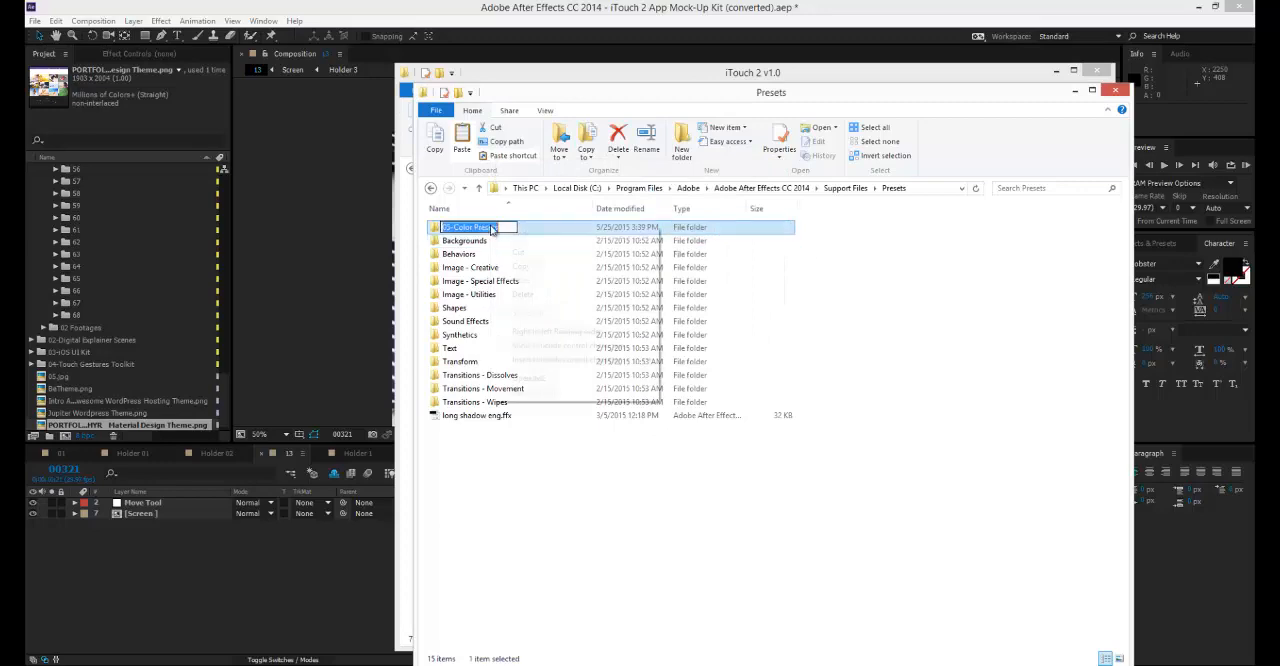
right_click(491, 227)
left_click(556, 223)
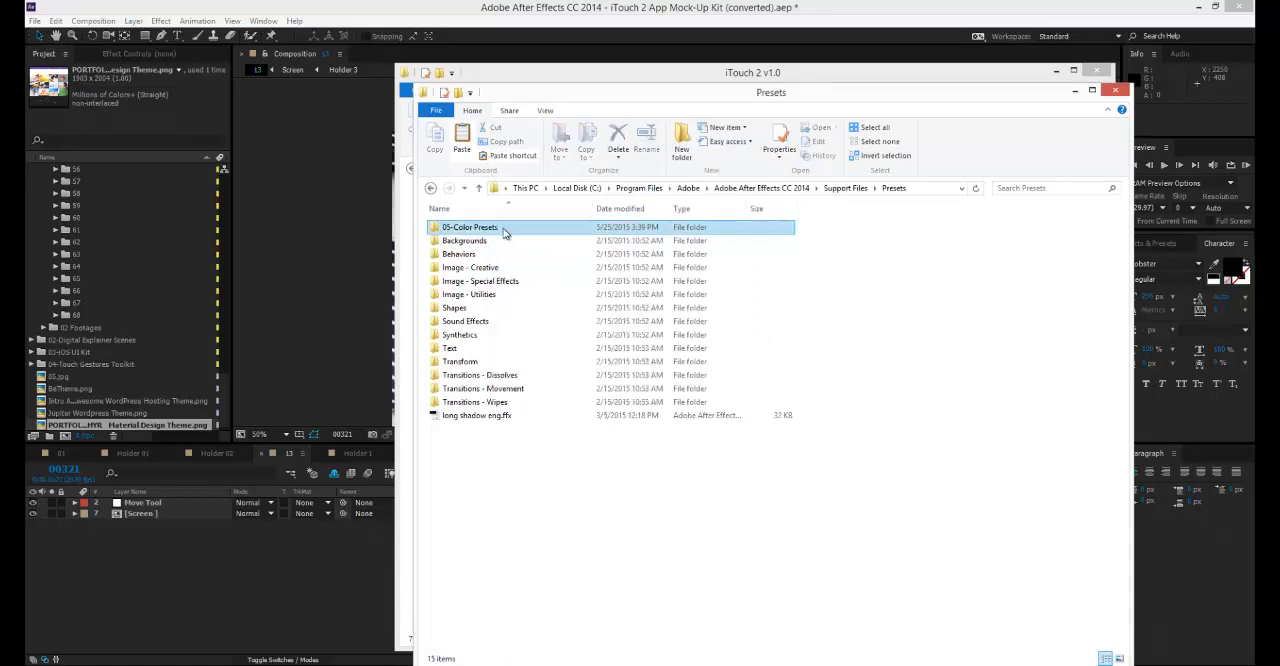
right_click(504, 230)
right_click(487, 232)
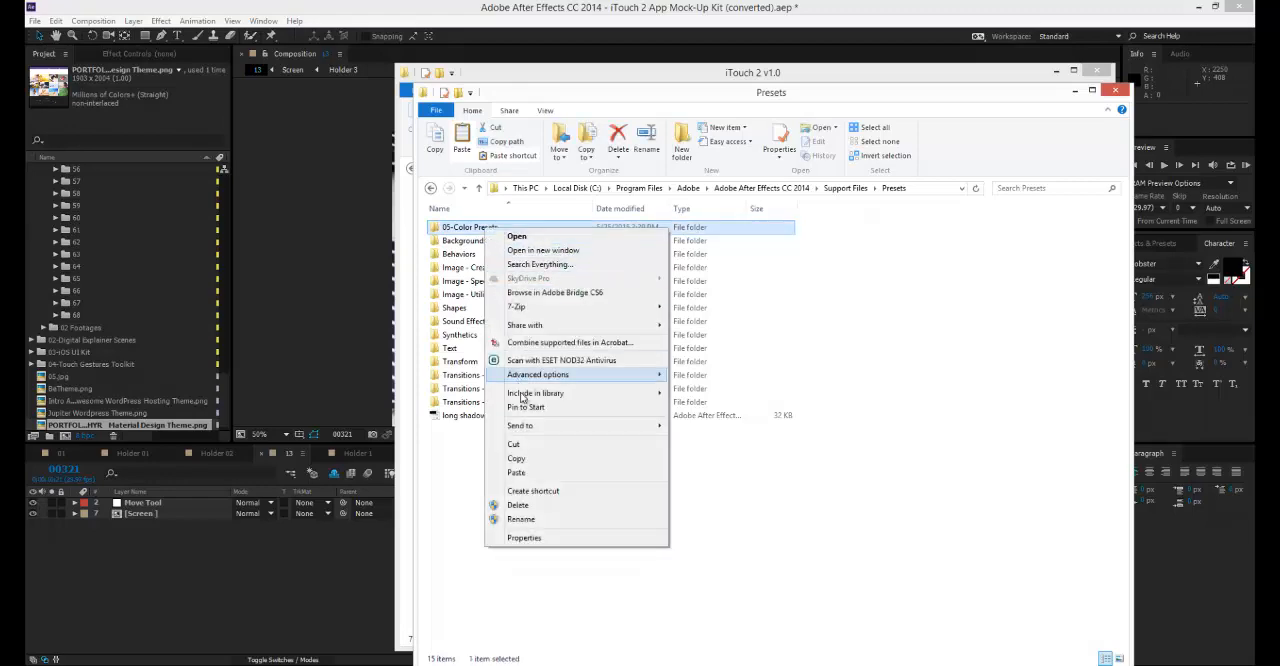
left_click(522, 519)
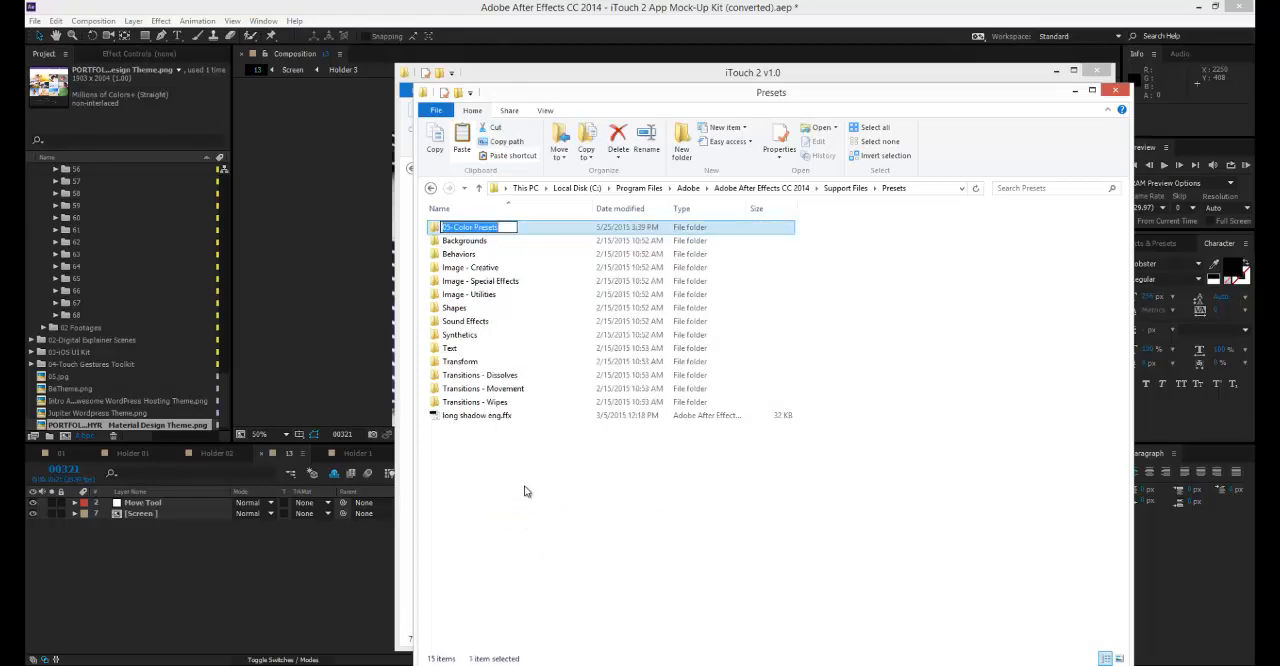
type("T")
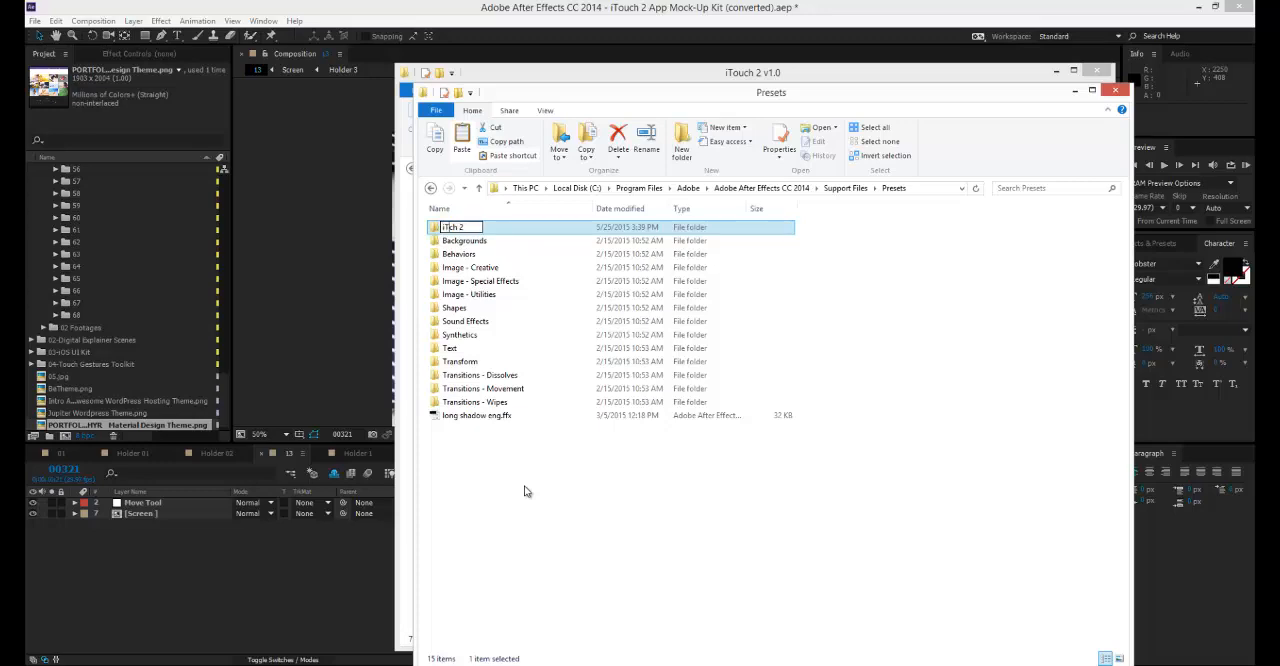
type("ou")
key("Return")
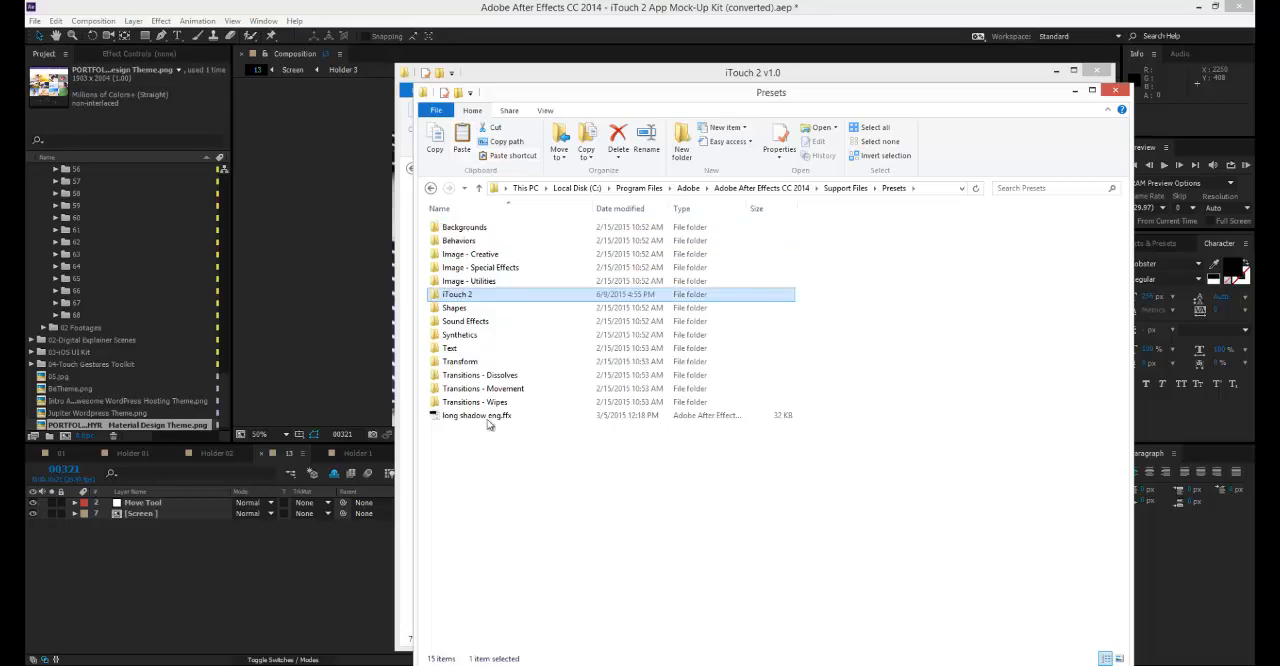
double_click(475, 300)
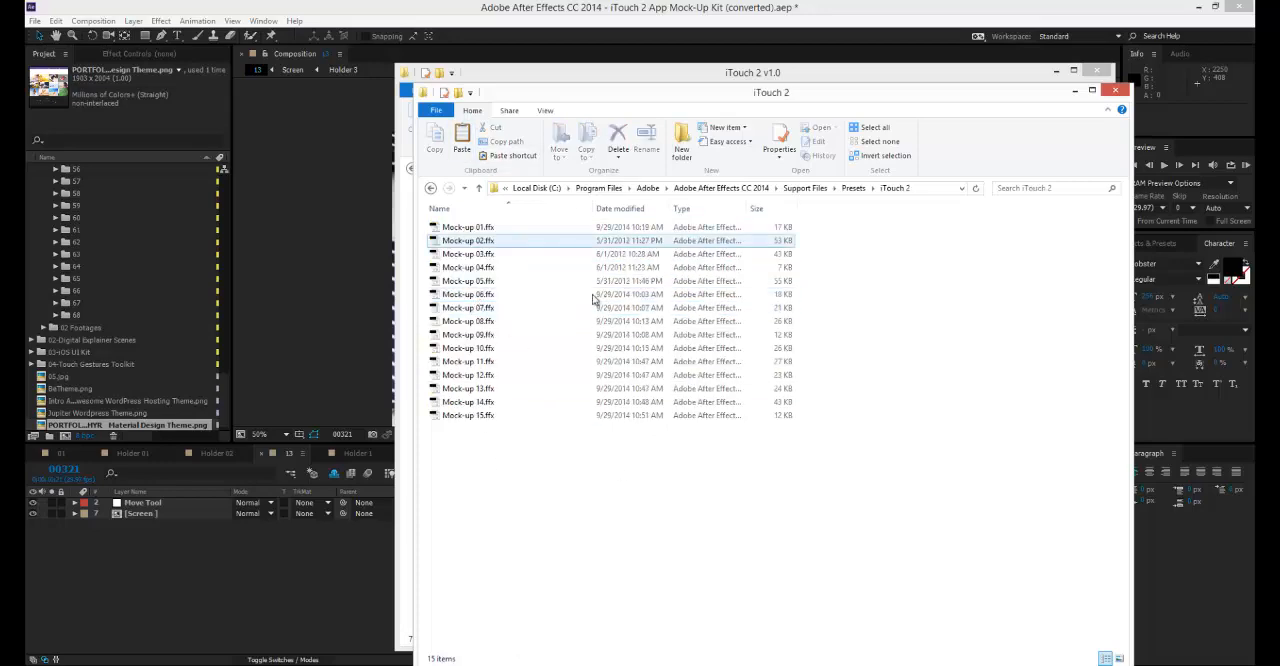
Return to After Effects and refresh the list of effects and presets.
left_click(1136, 20)
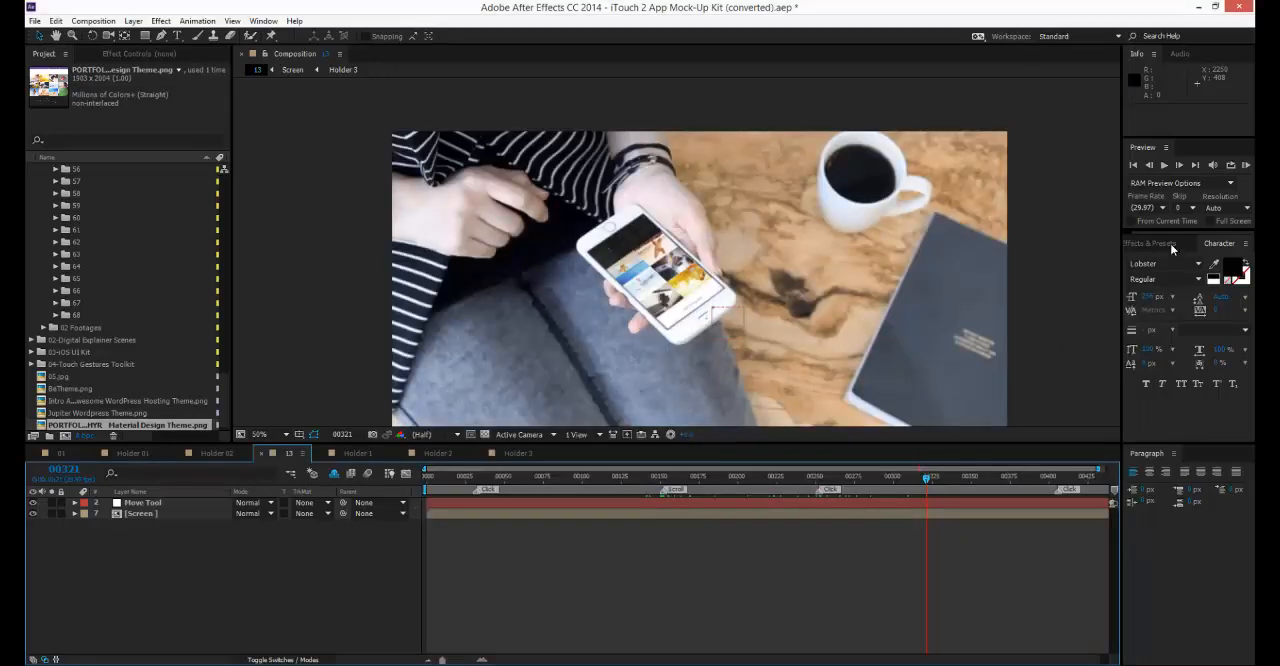
left_click_drag(1159, 234, 1146, 233)
left_click(1154, 245)
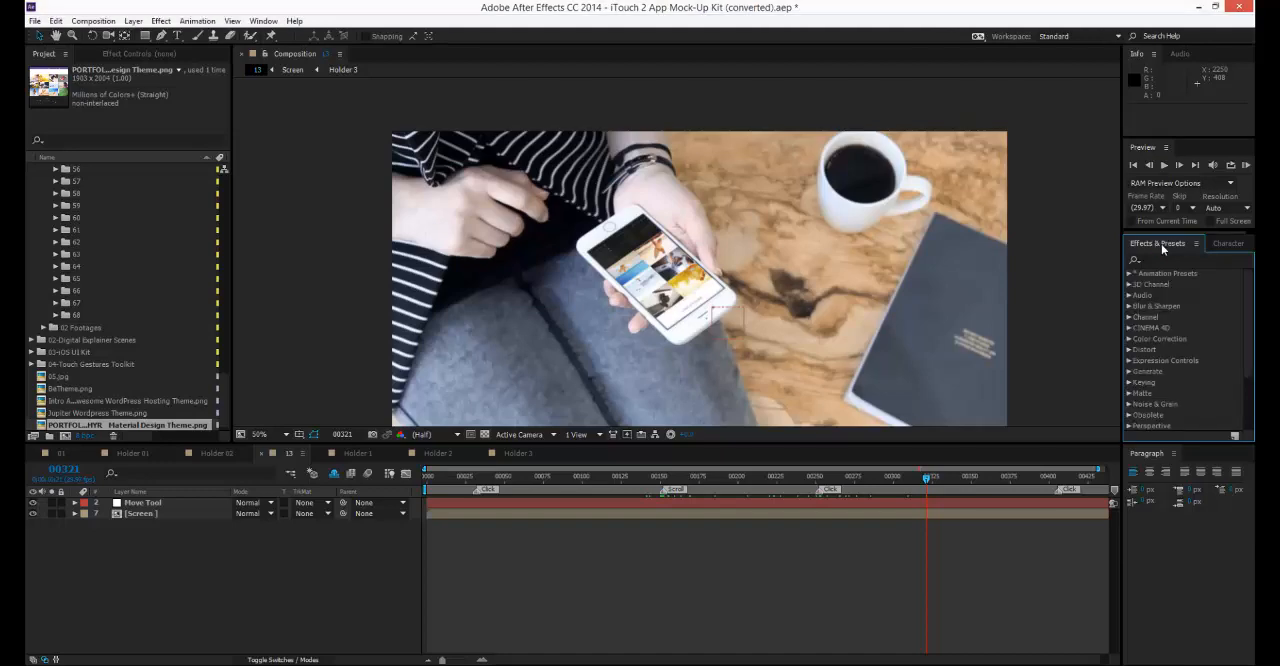
left_click(1196, 246)
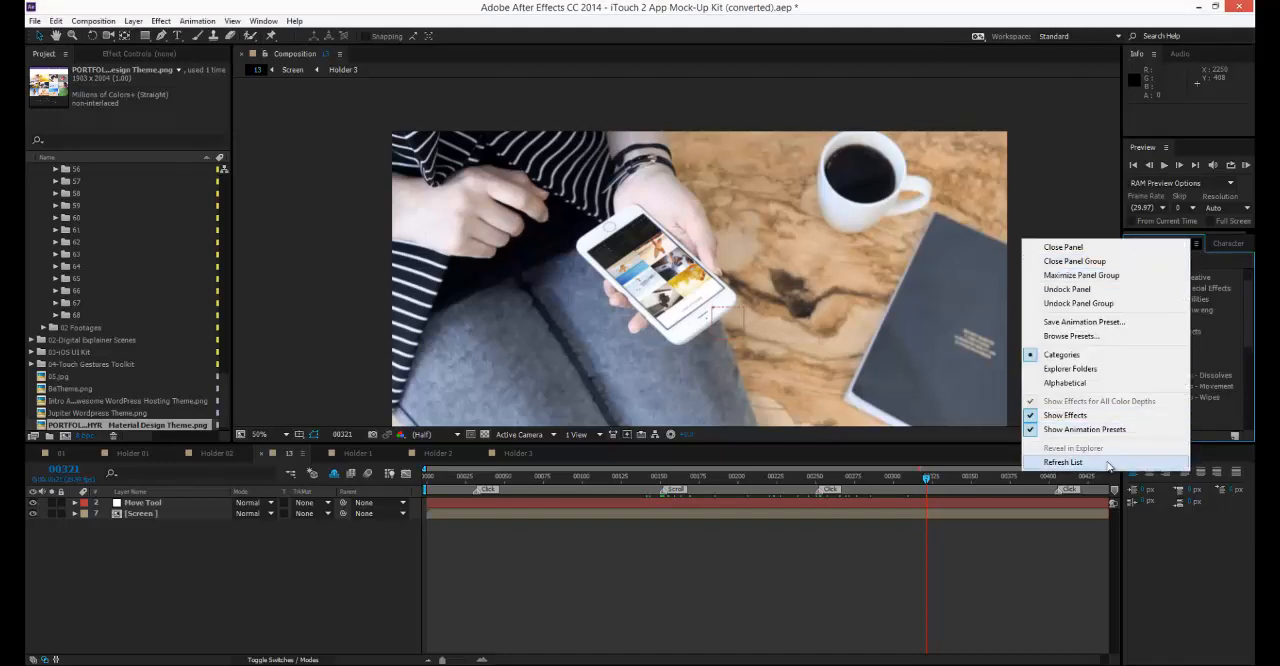
left_click(1063, 462)
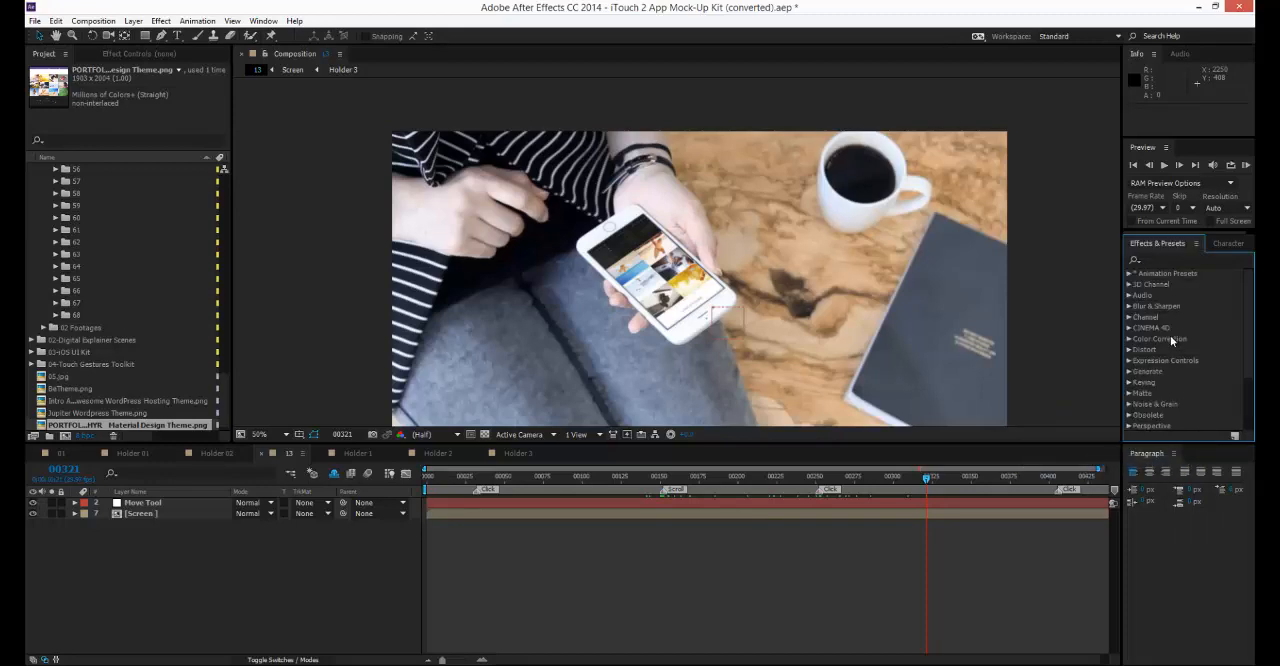
Expand the iTouch 2 folder under Animation Presets and look through its Mock-up presets.
left_click(1130, 273)
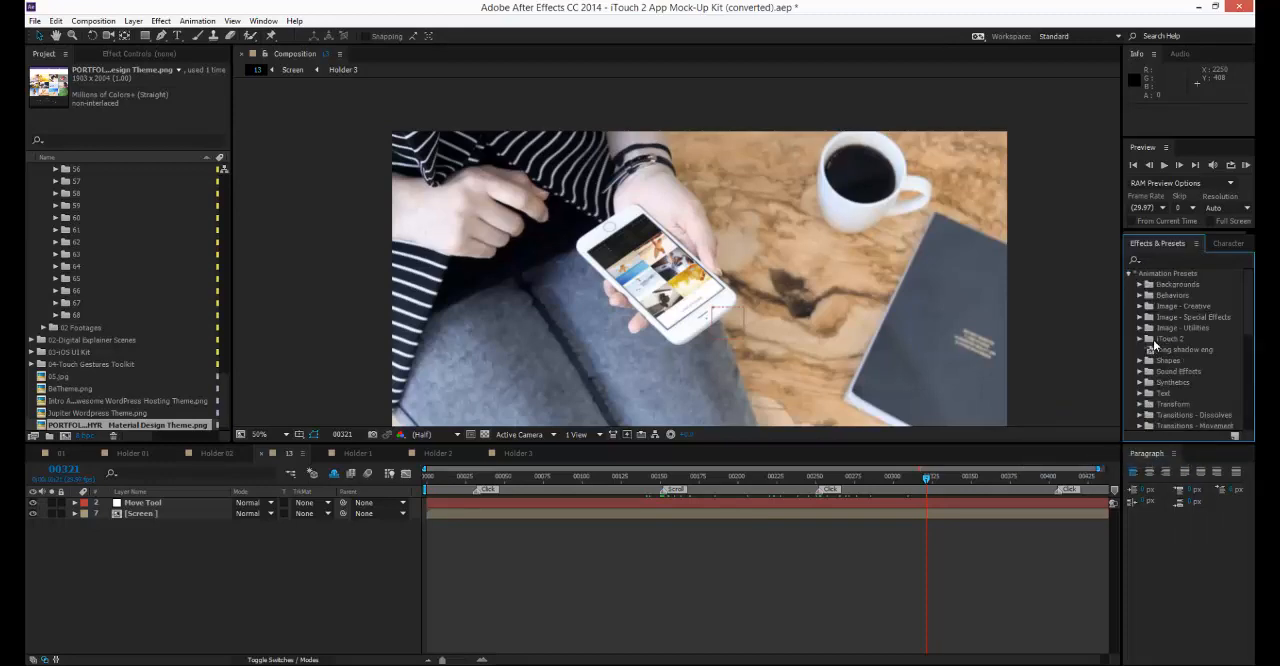
left_click(1138, 339)
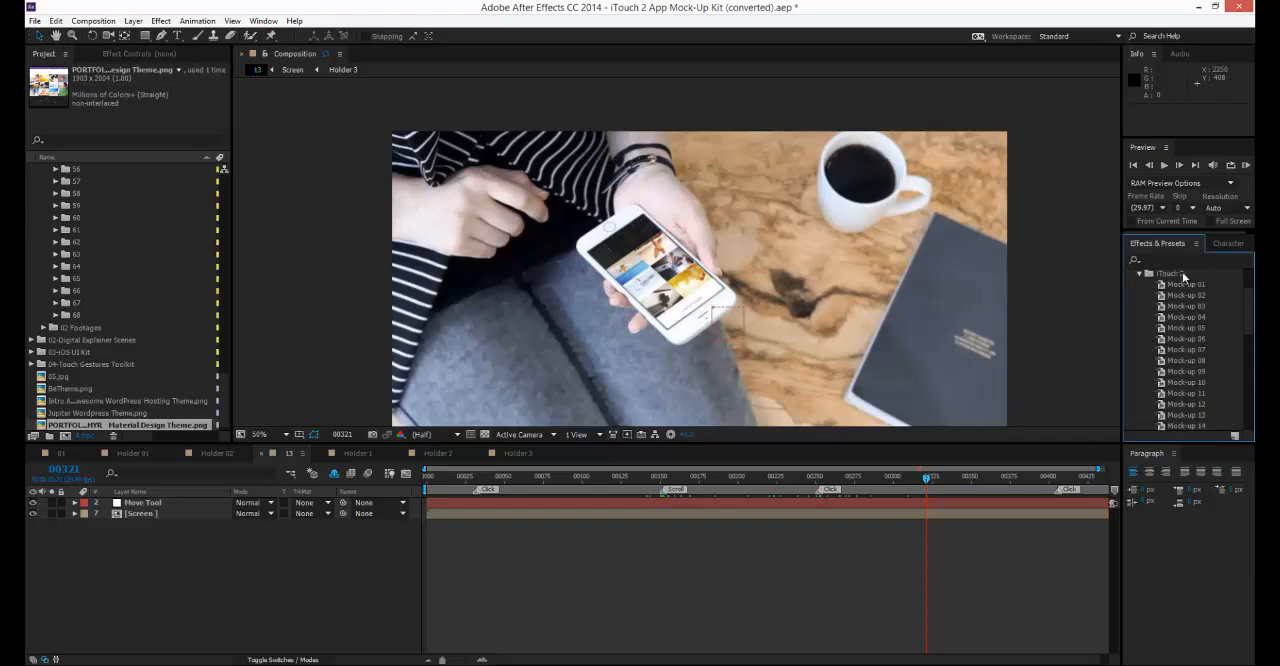
left_click(1196, 243)
left_click(1063, 460)
left_click(1197, 296)
left_click(1193, 286)
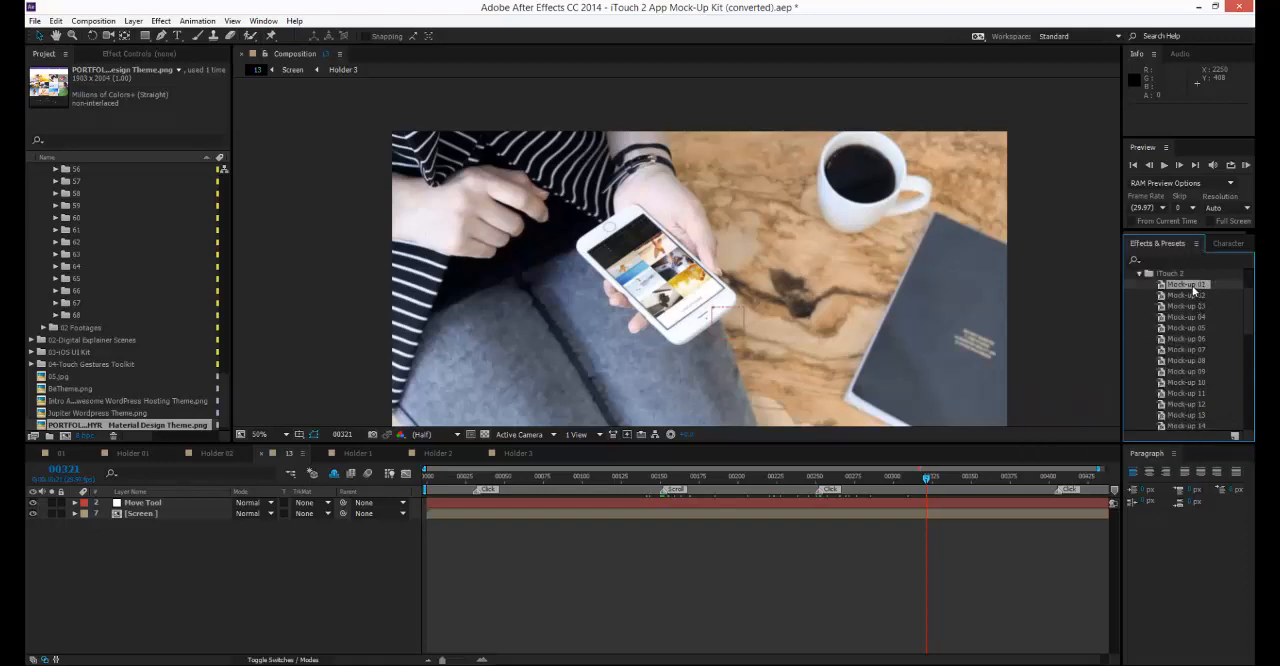
scroll(1190, 304, "up", 1)
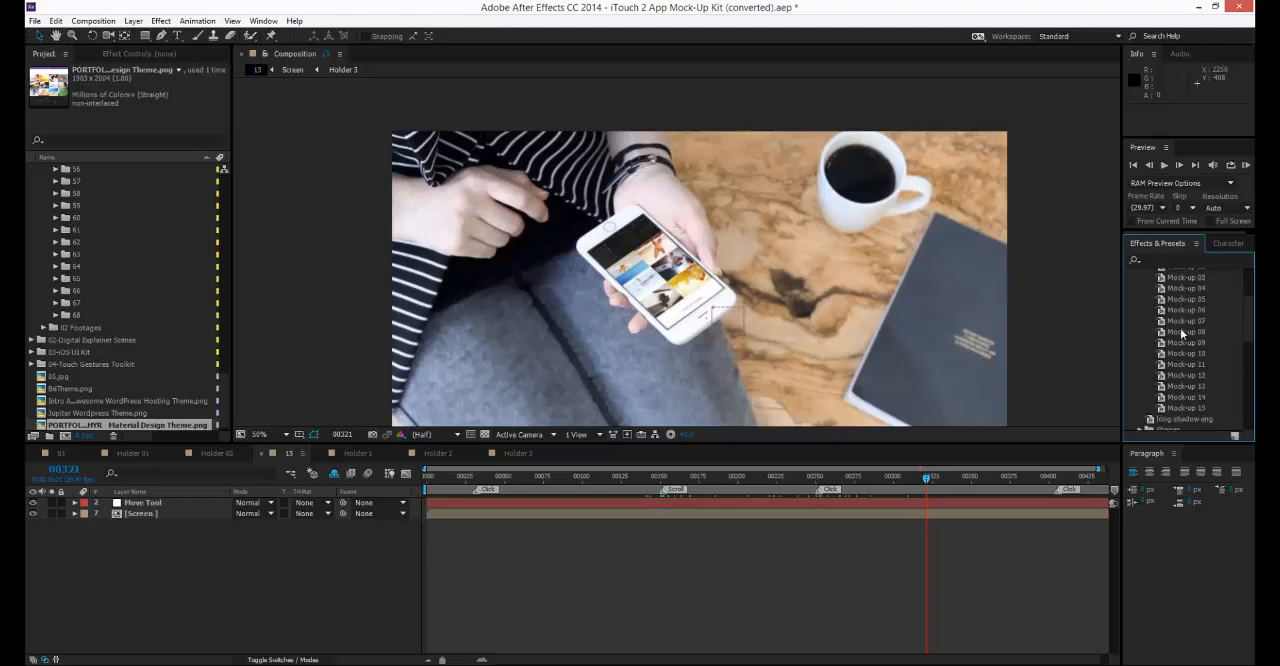
scroll(1186, 320, "down", 1)
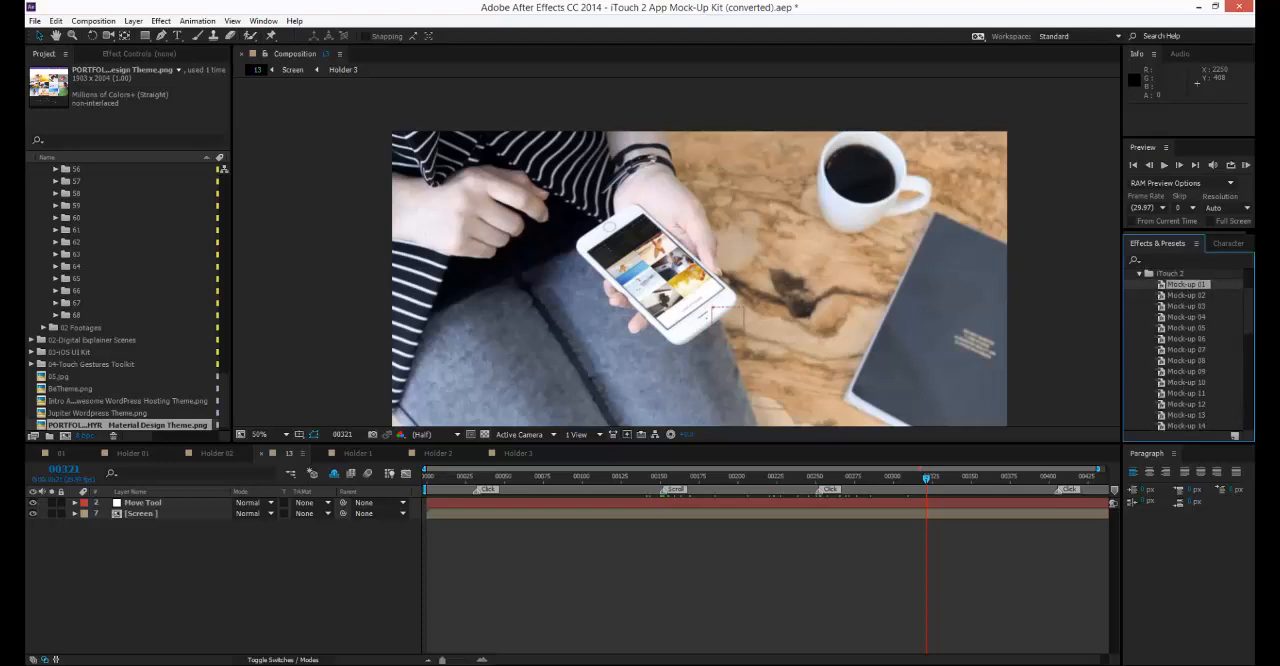
key("alt+Tab")
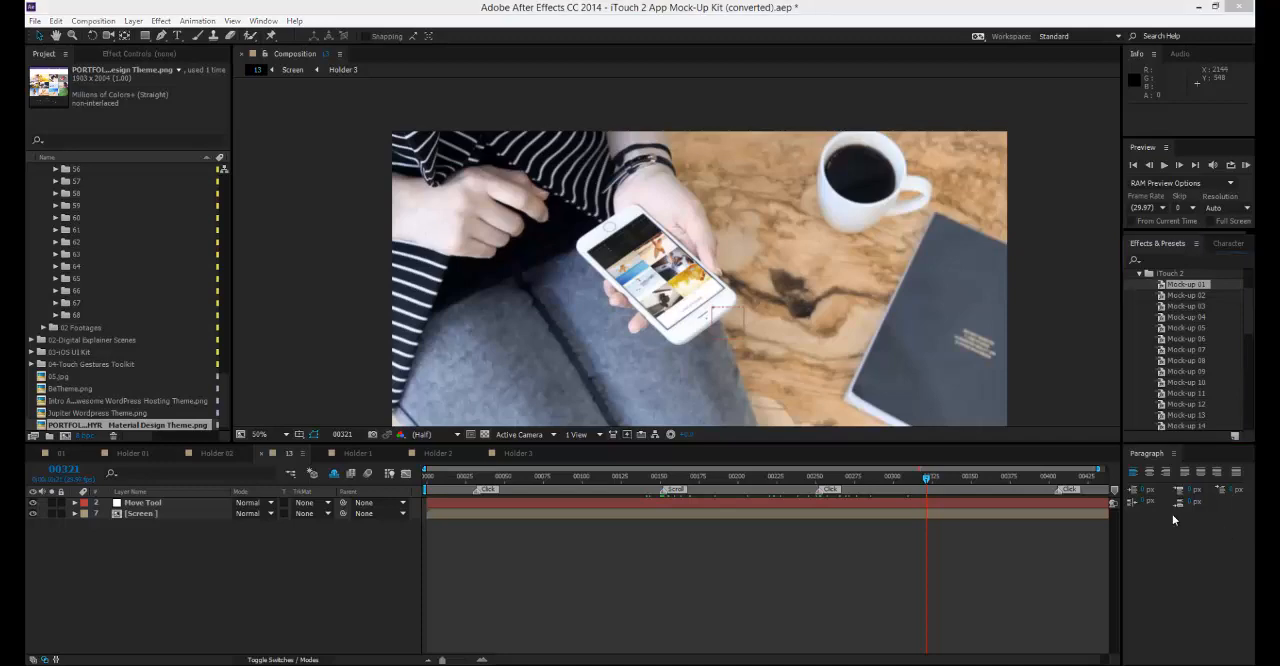
Add a new adjustment layer at the top of composition 13.
left_click(229, 565)
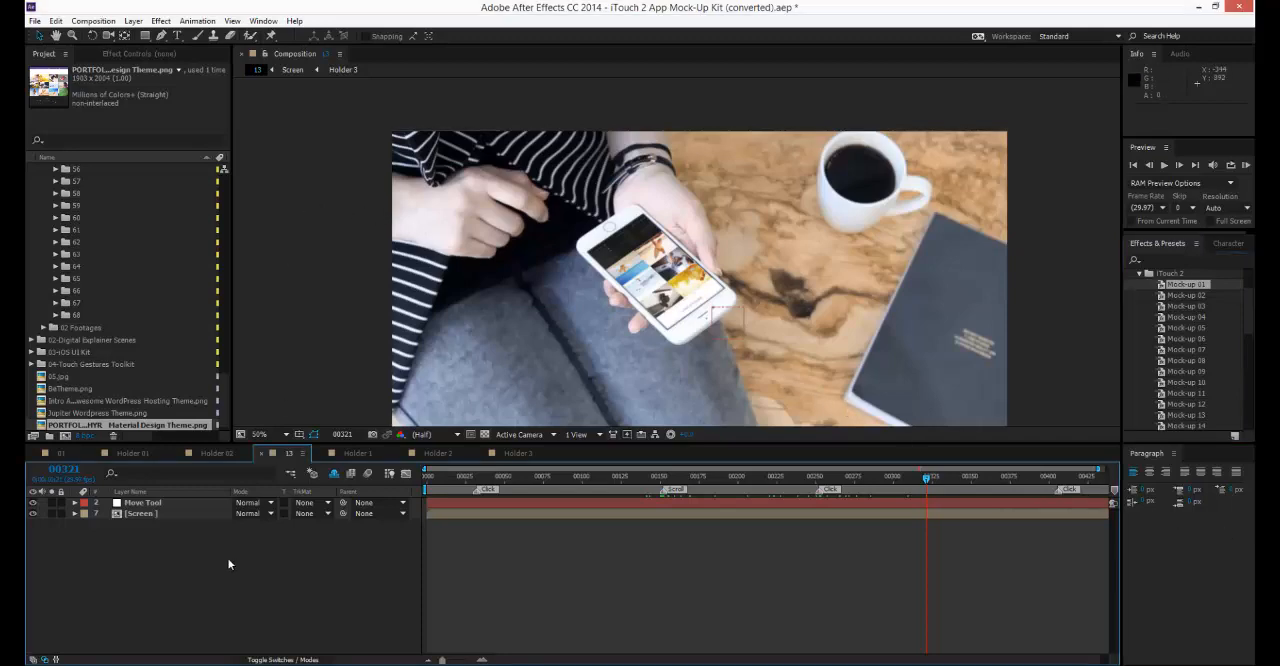
left_click(133, 21)
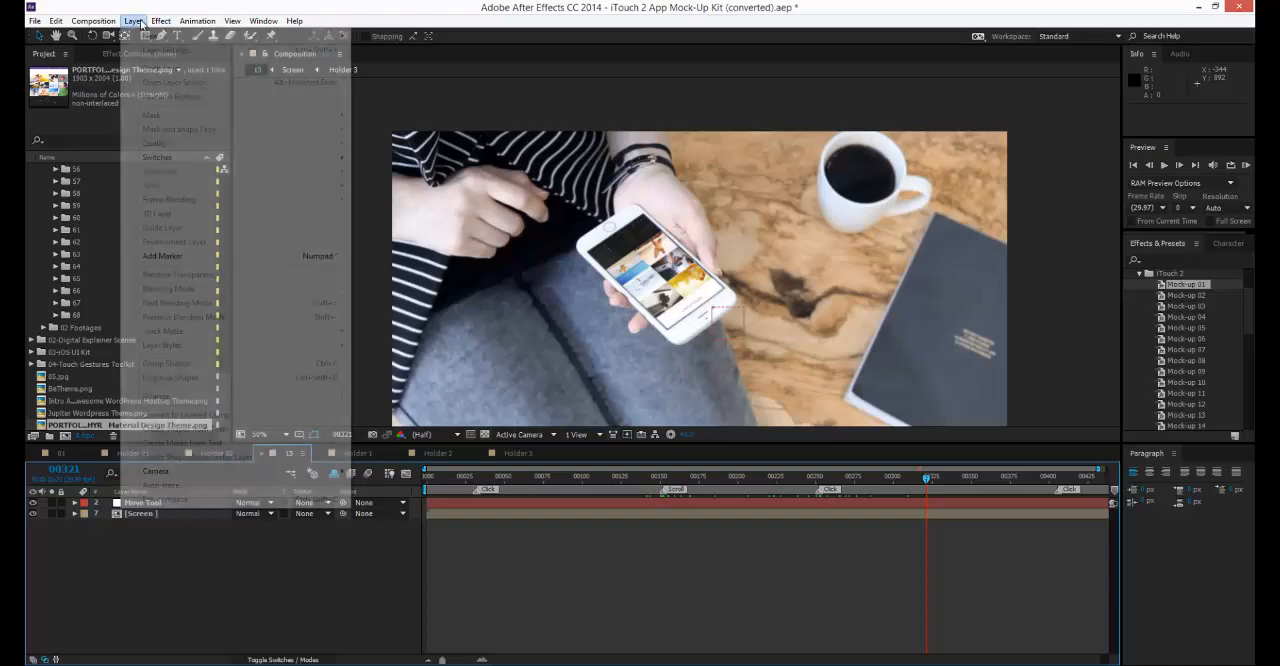
mouse_move(147, 36)
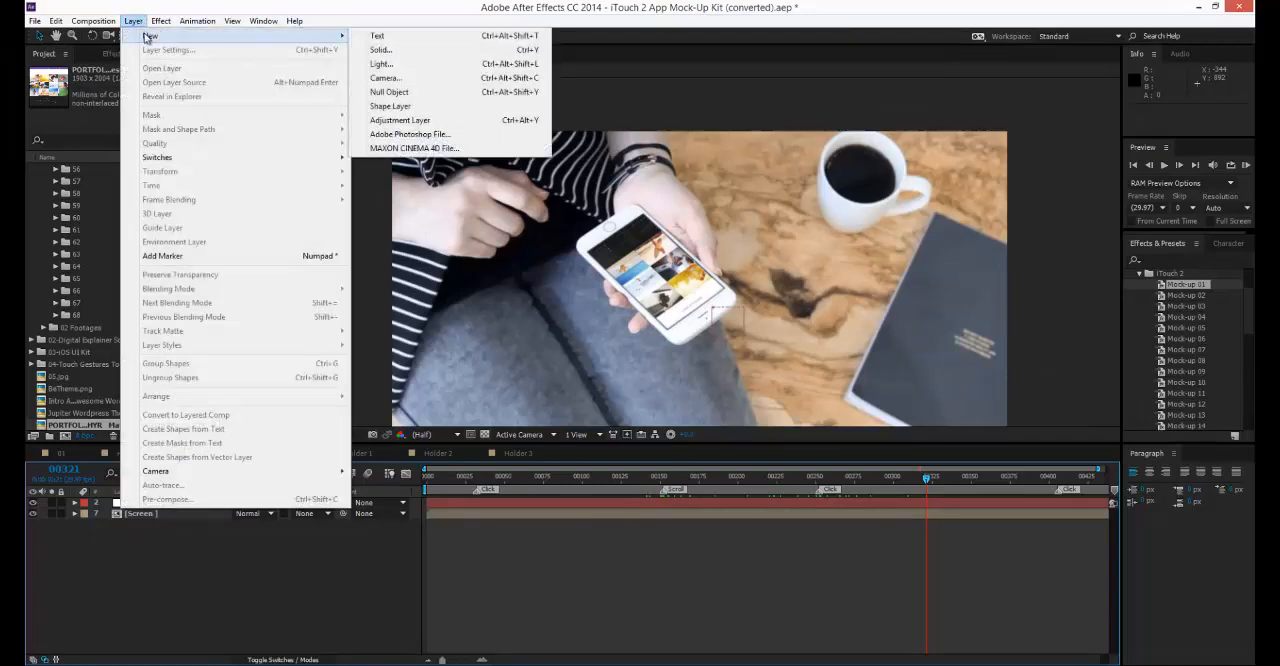
left_click(416, 122)
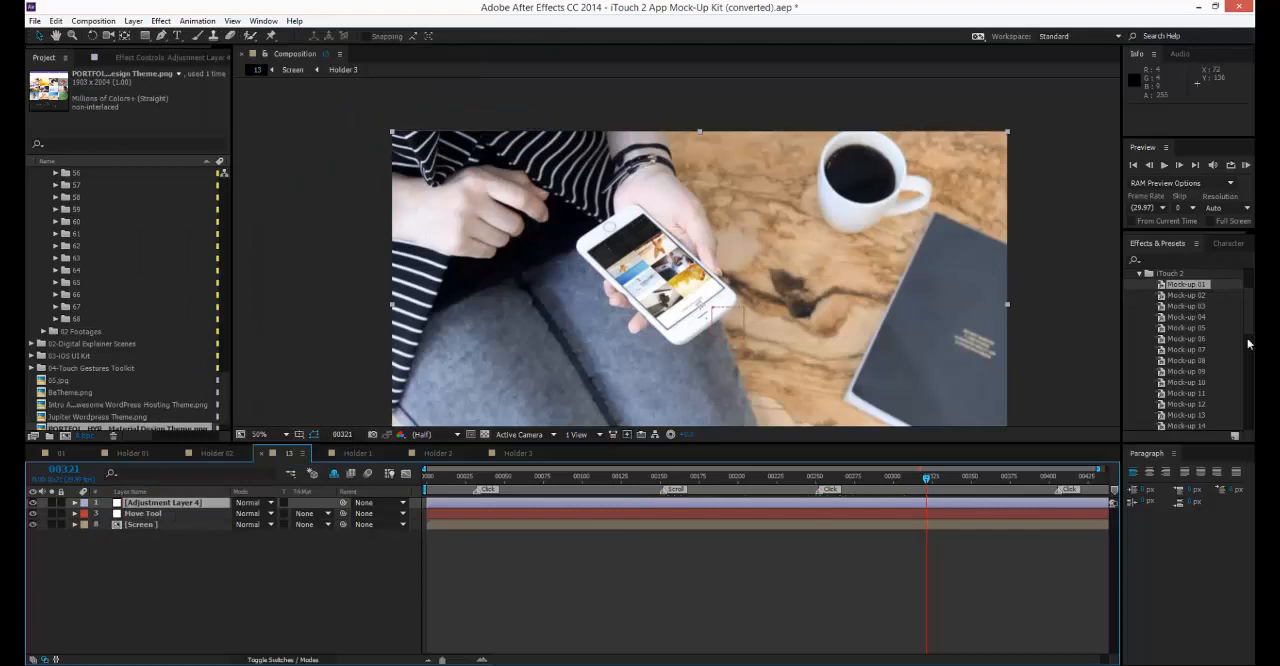
Try the Mock-up 01 color preset on the adjustment layer, review its effects and remove them all.
left_click(1181, 340)
left_click(1186, 295)
left_click_drag(1186, 285, 204, 504)
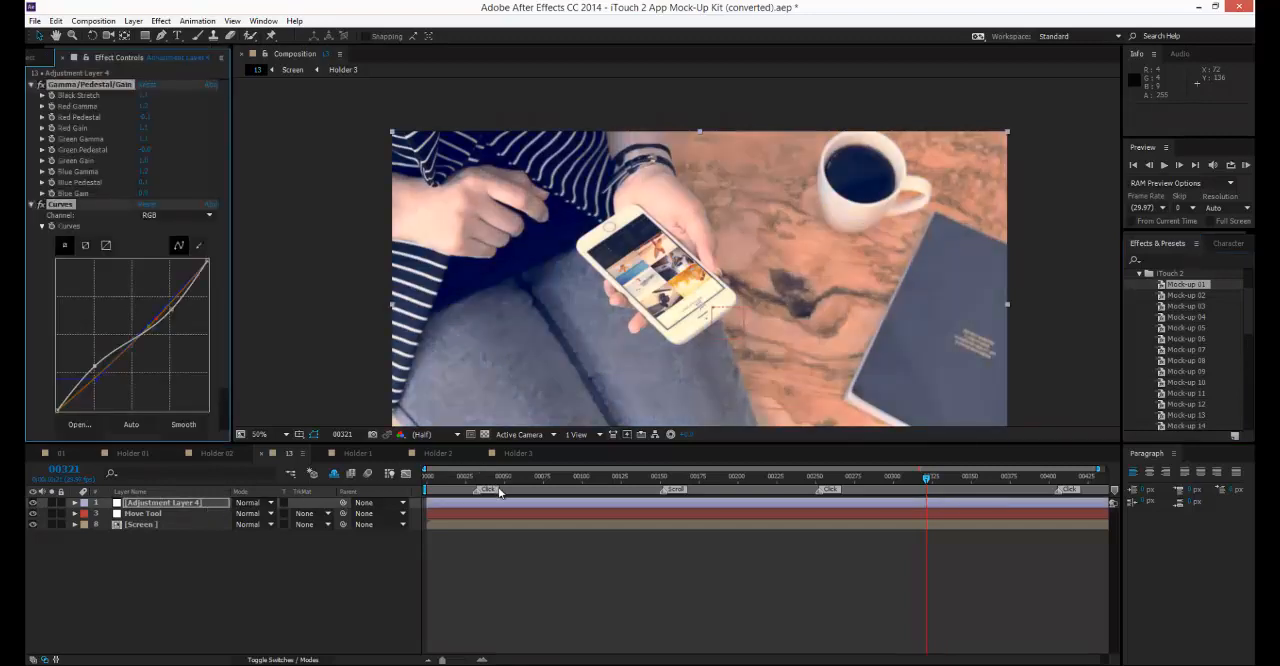
scroll(90, 201, "down", 1)
scroll(93, 209, "up", 1)
right_click(92, 95)
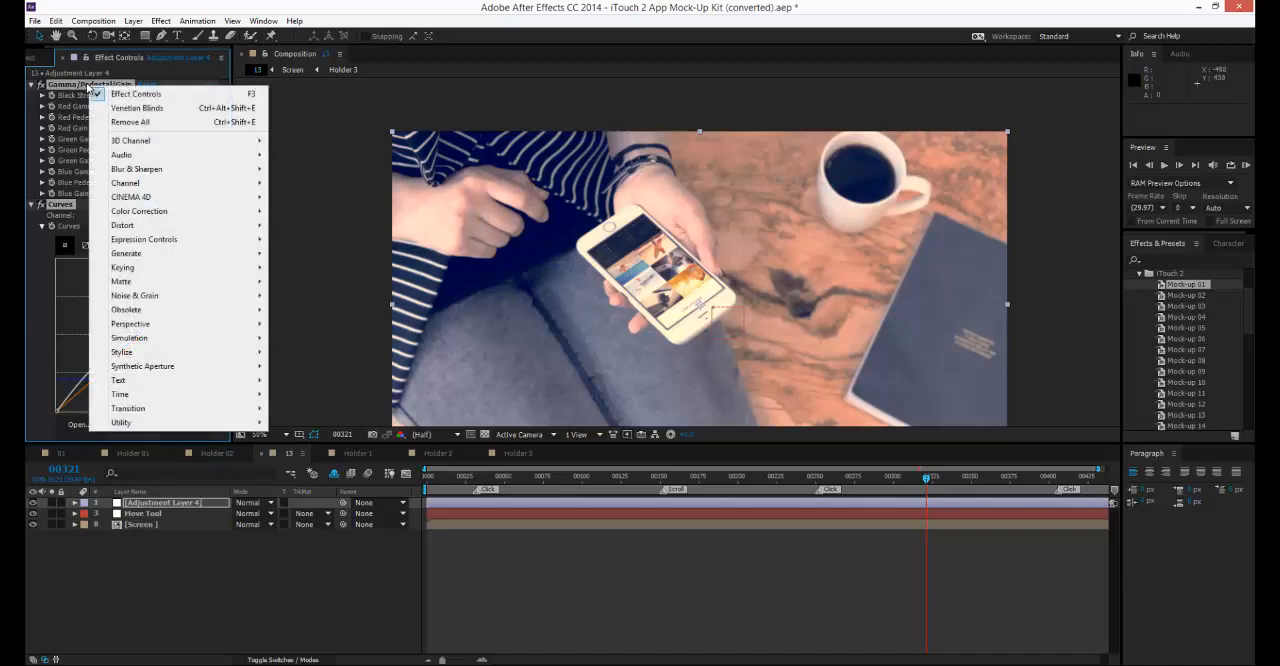
left_click(145, 122)
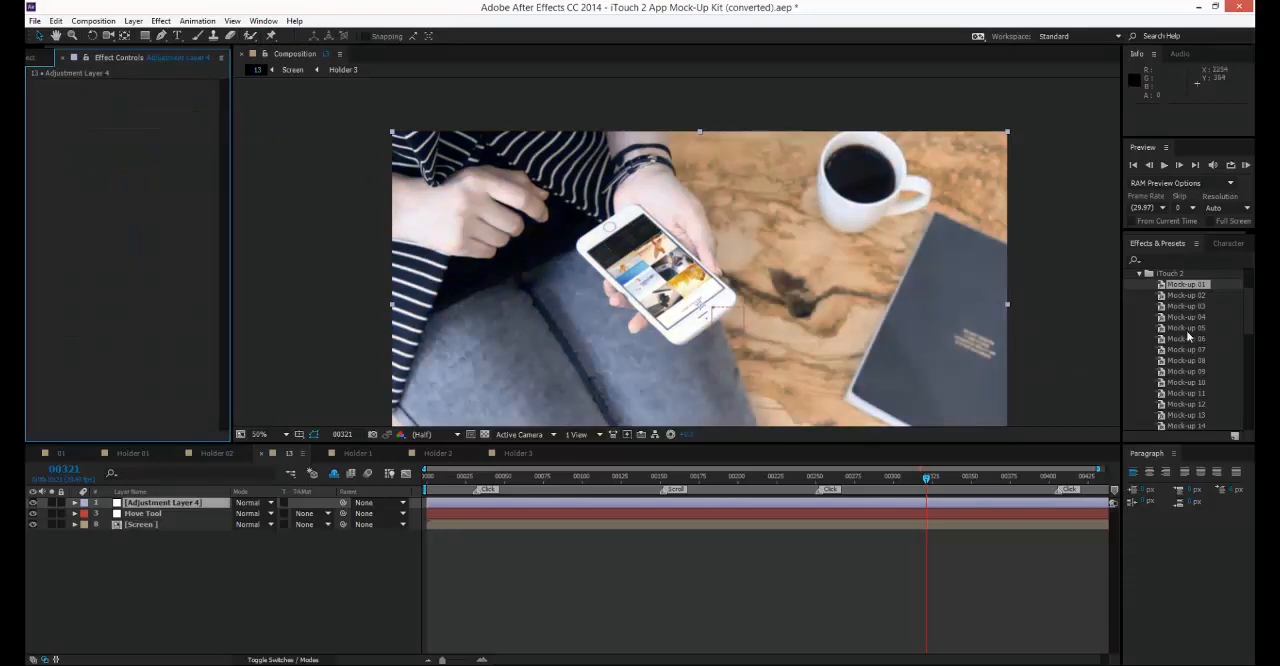
Try the Mock-up 04 and Mock-up 09 presets in turn on the adjustment layer, removing all effects after each.
left_click_drag(1187, 317, 194, 501)
right_click(109, 113)
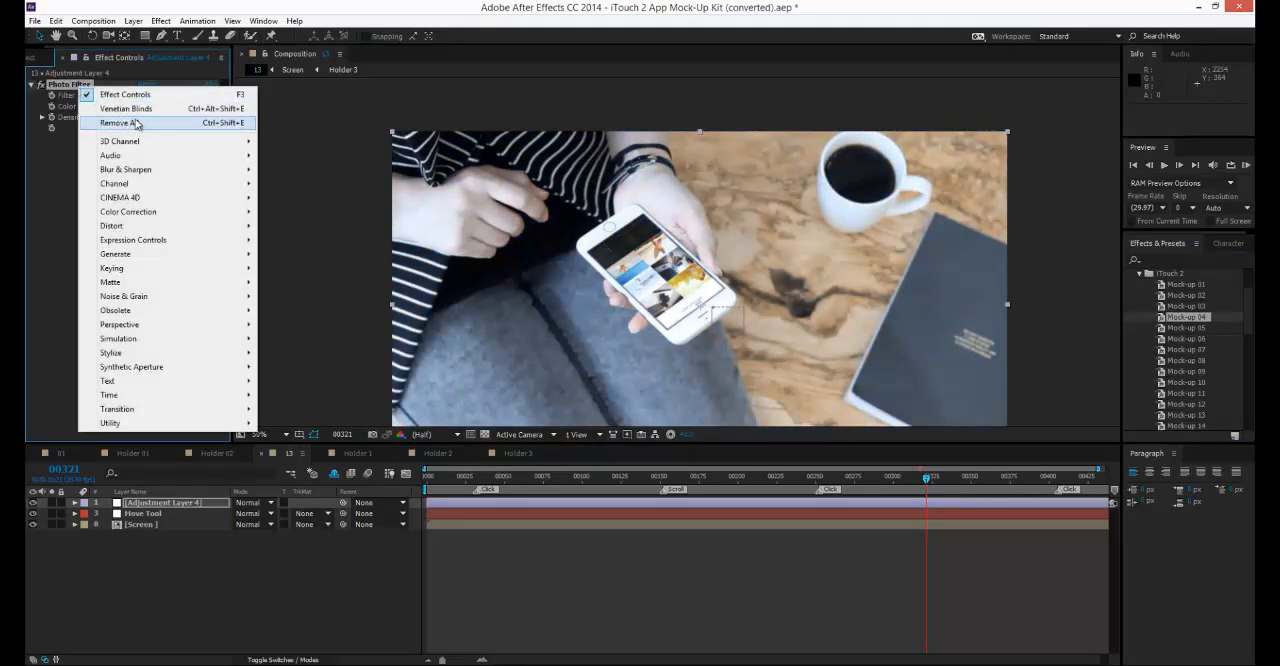
left_click(140, 122)
left_click_drag(1190, 371, 191, 502)
right_click(97, 119)
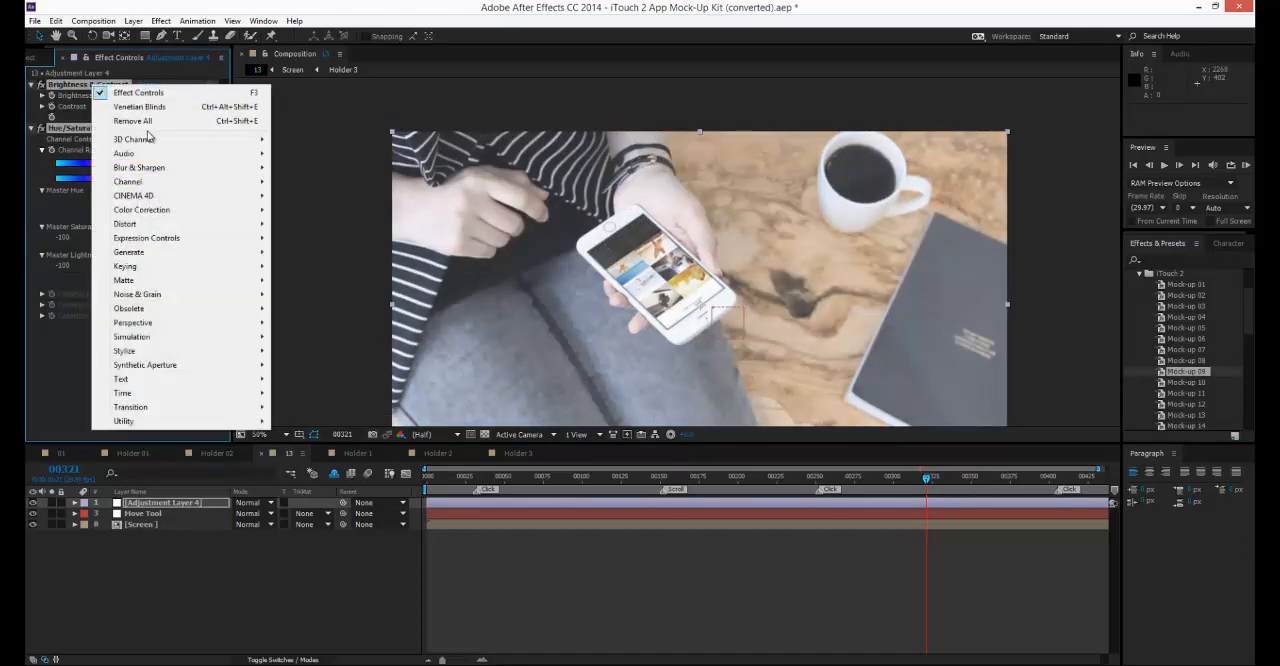
left_click(145, 122)
Try the Mock-up 13 preset on the adjustment layer and remove all its effects.
scroll(1200, 410, "down", 1)
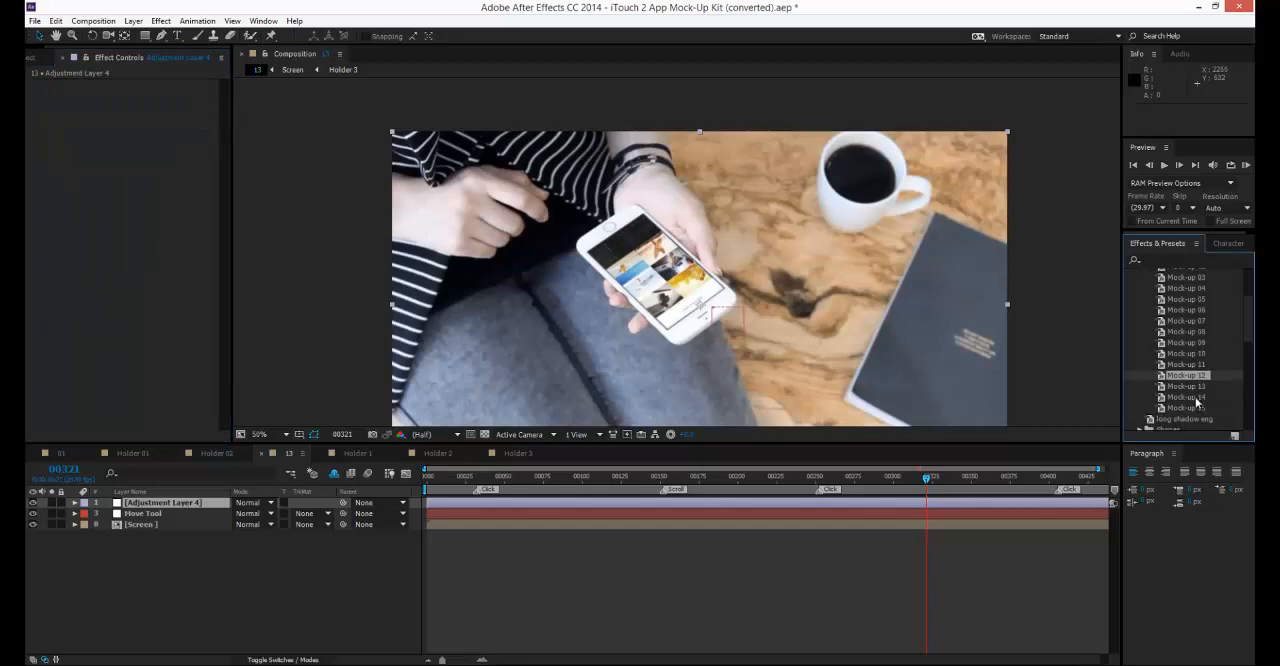
left_click_drag(1190, 387, 199, 504)
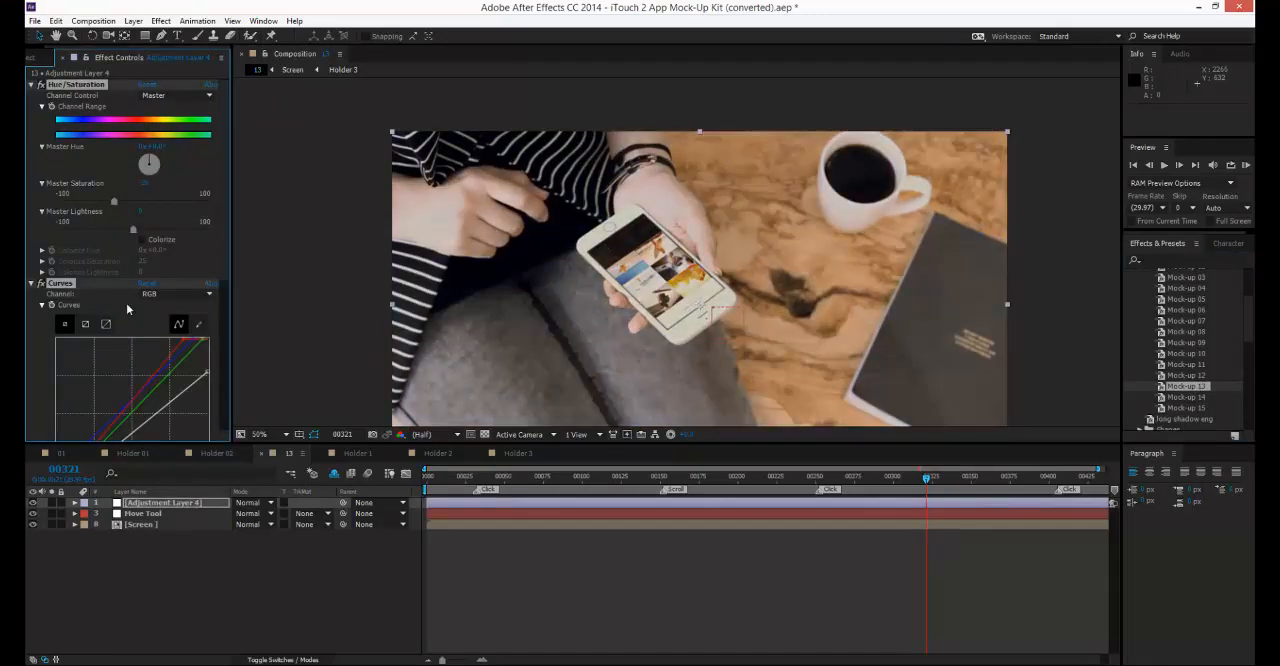
right_click(76, 82)
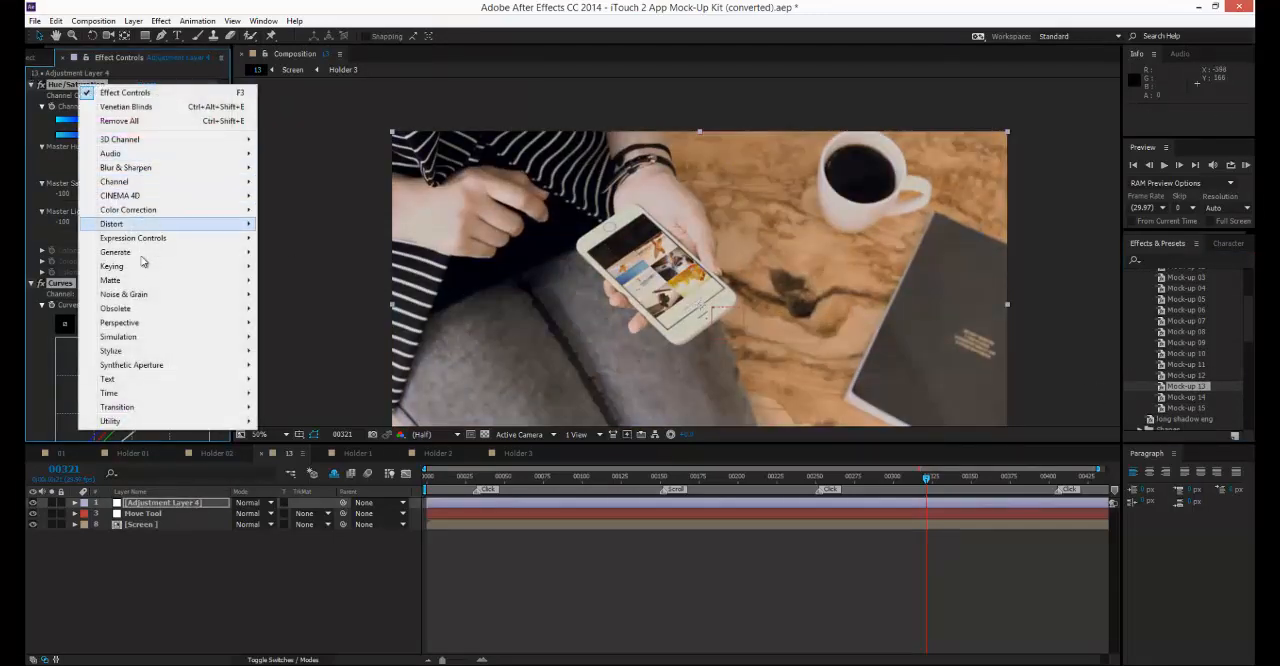
left_click(128, 120)
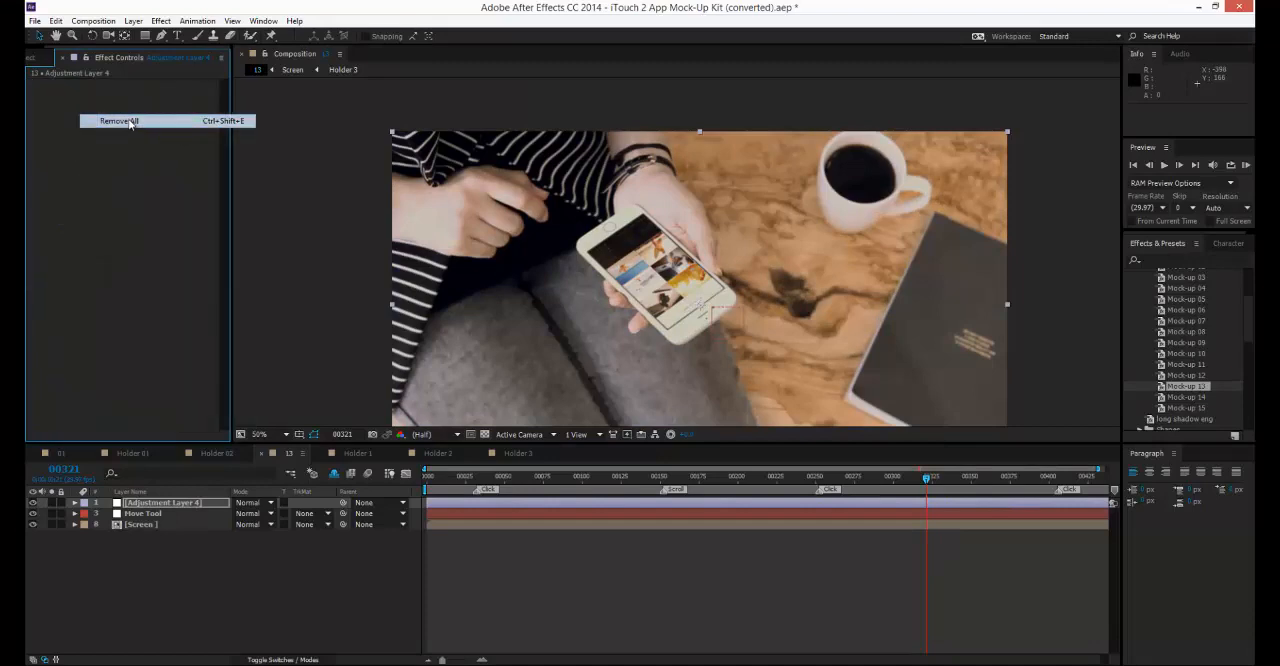
left_click(613, 584)
In the project, collapse the 01-Real Mock-Up Kit folder and expand the 02-Digital Explainer Scenes folder.
left_click(38, 59)
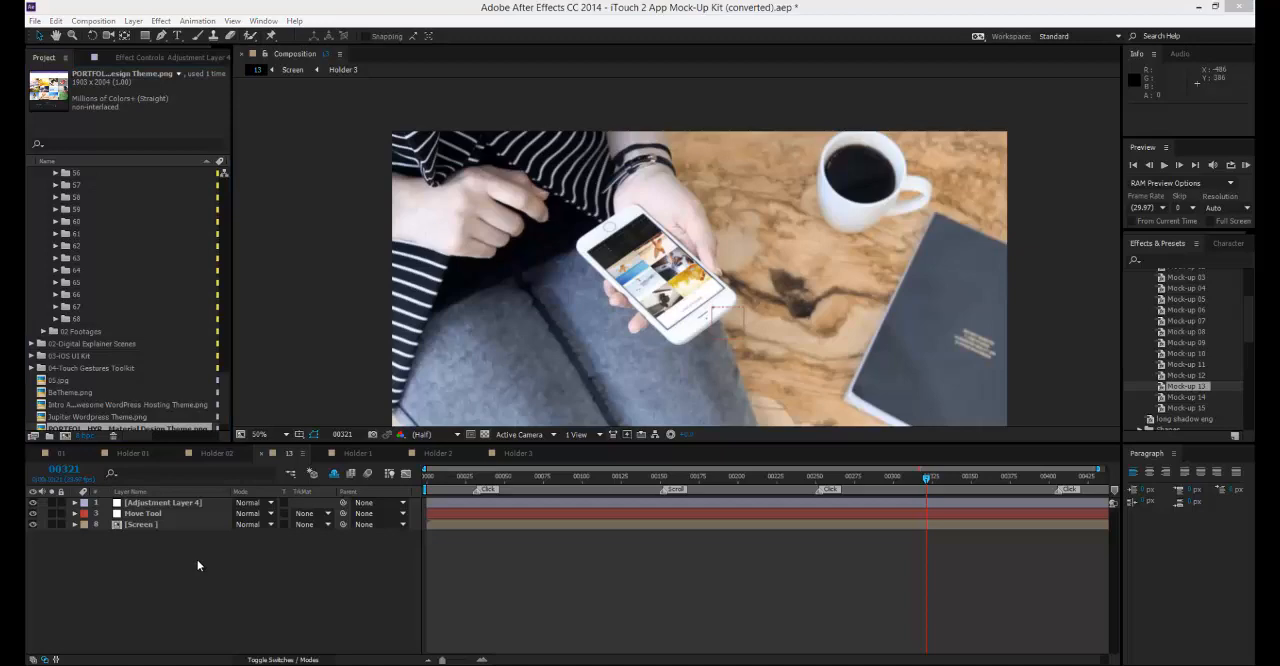
left_click(31, 272)
scroll(49, 245, "up", 9)
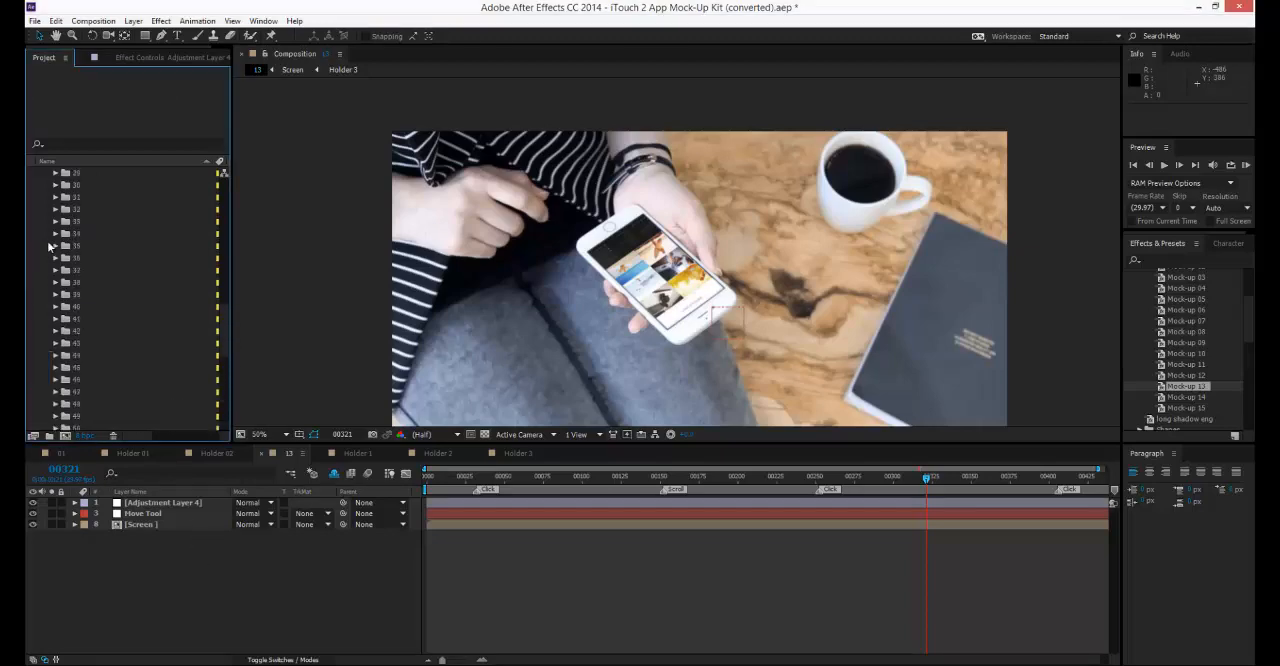
scroll(49, 245, "up", 15)
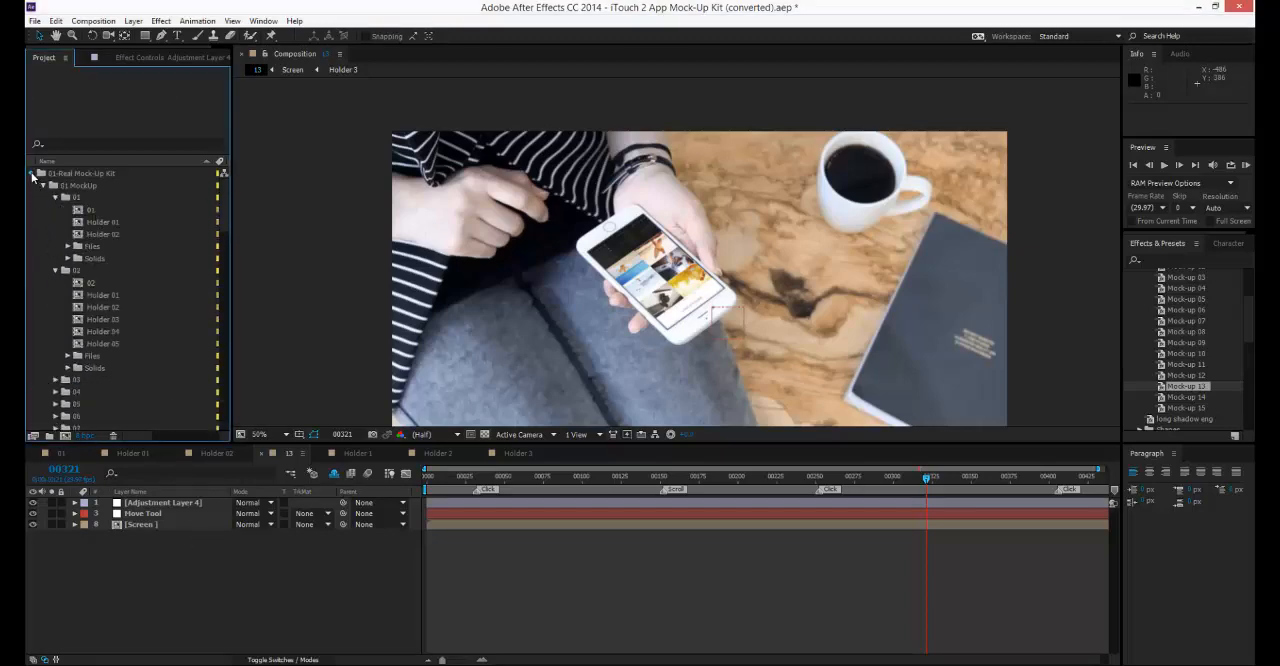
left_click(32, 174)
left_click(84, 186)
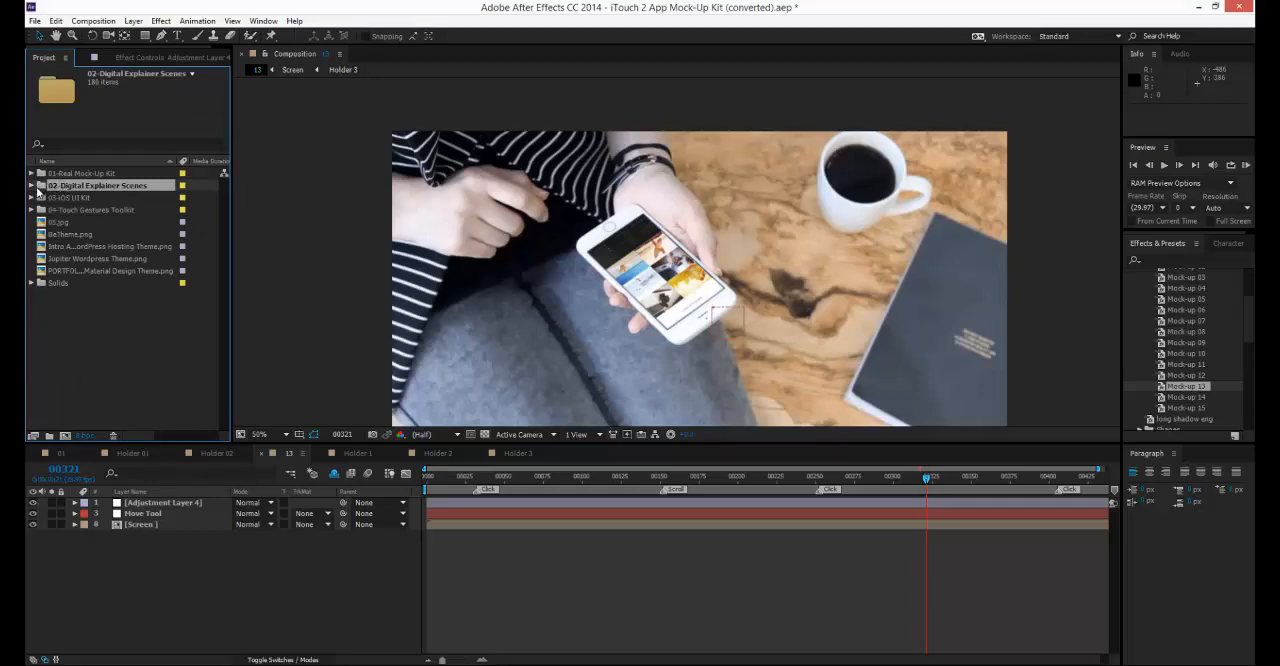
left_click(31, 186)
Open the 01 Features composition from its folder and scrub through its animation to frame 307.
left_click(72, 199)
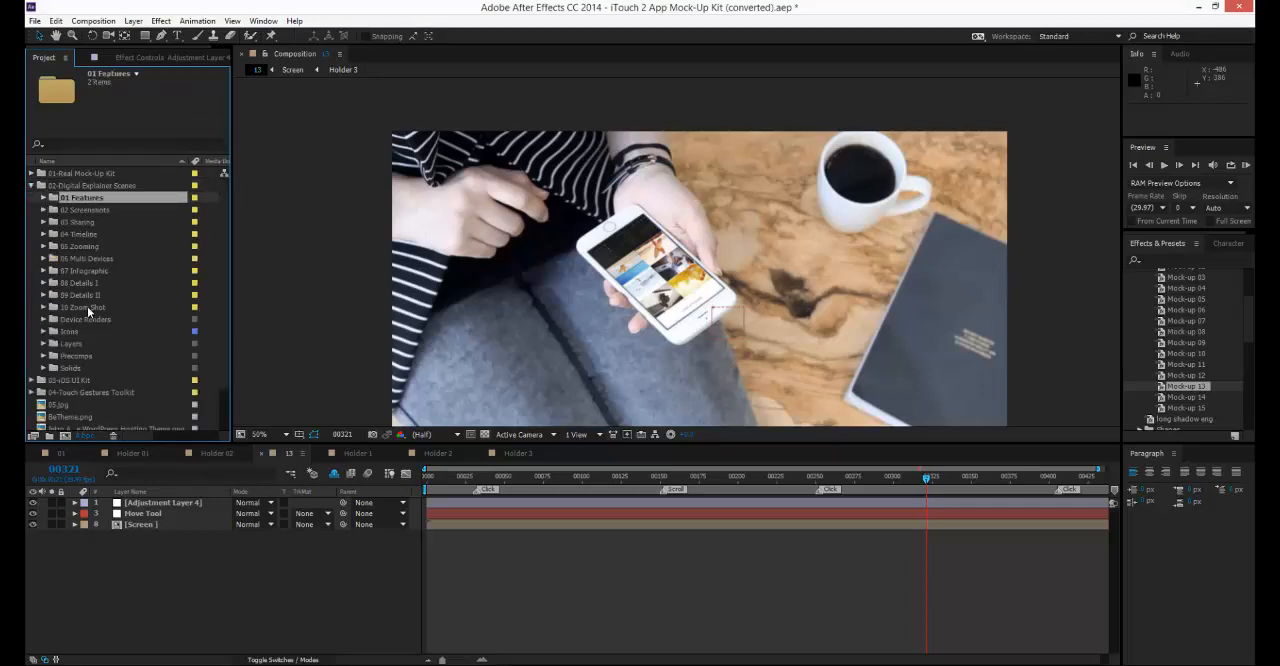
left_click(44, 198)
double_click(93, 209)
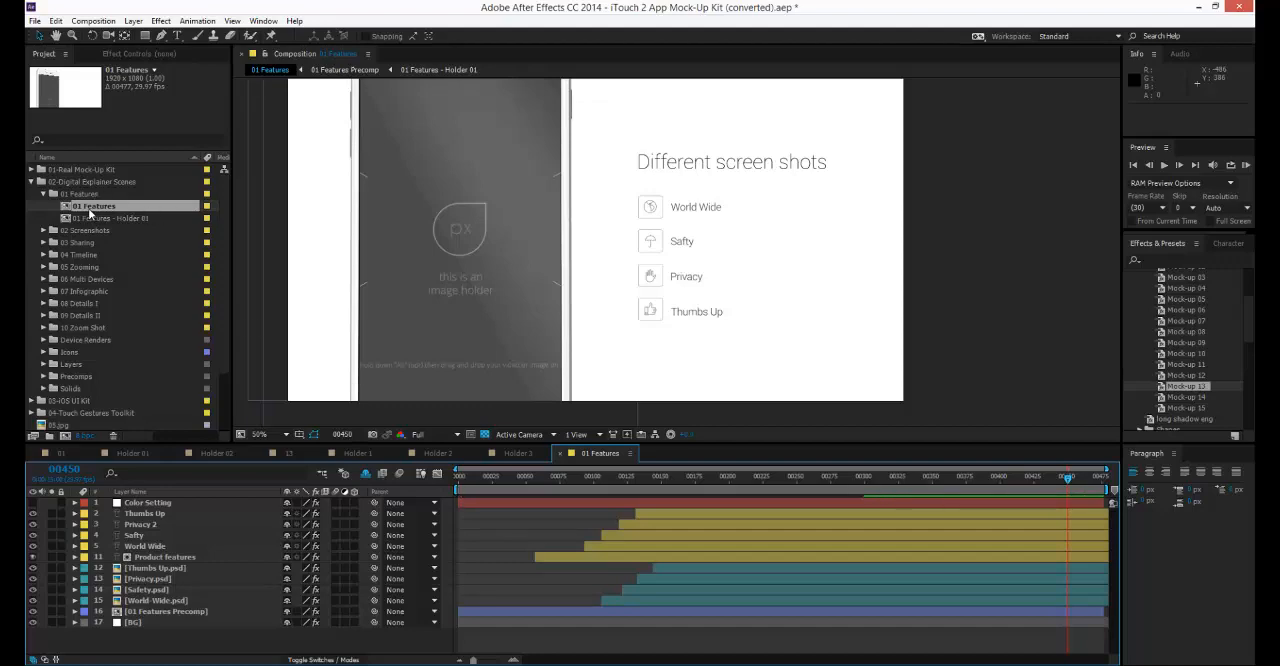
left_click(626, 477)
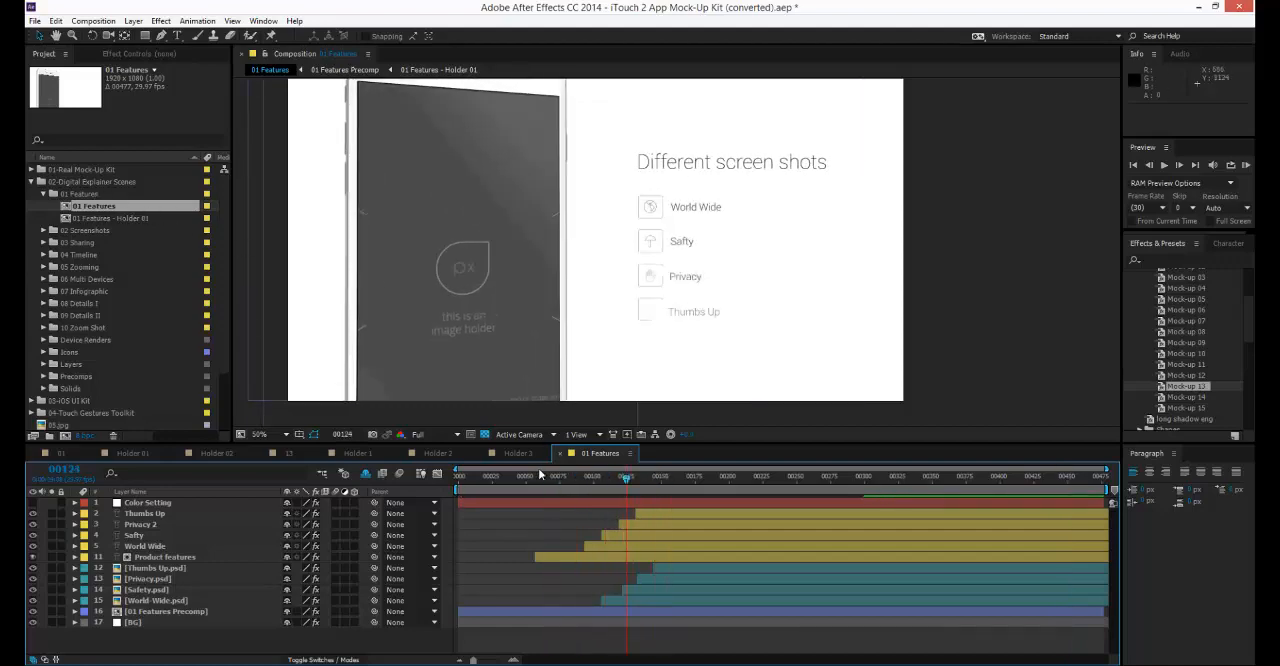
left_click_drag(540, 476, 870, 480)
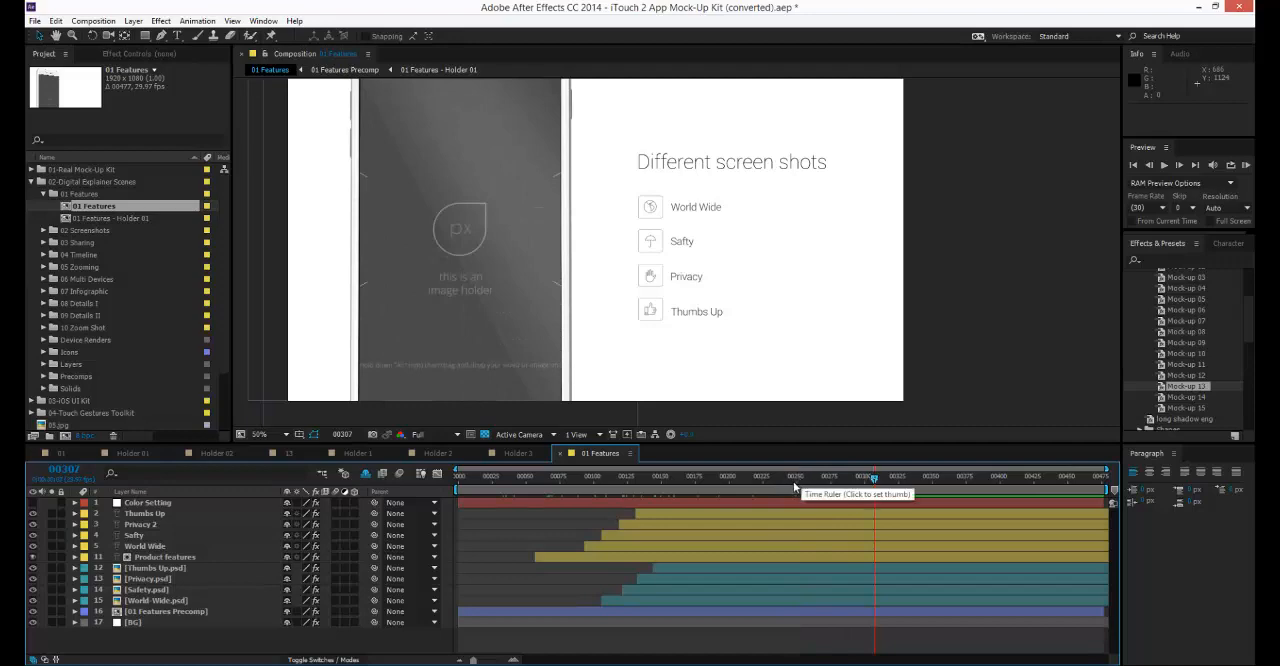
left_click_drag(618, 225, 629, 266)
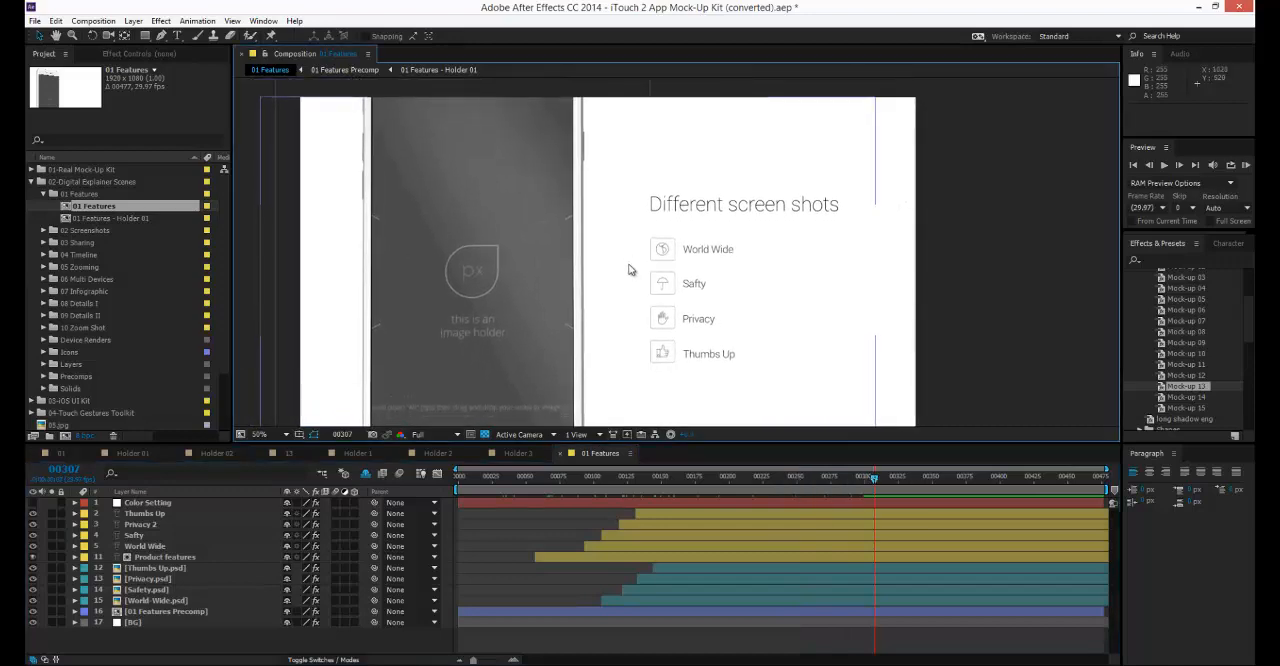
Highlight the Privacy.psd icon layer, followed by the text layers from Thumbs Up to Product features, and clear the selection.
left_click(150, 578)
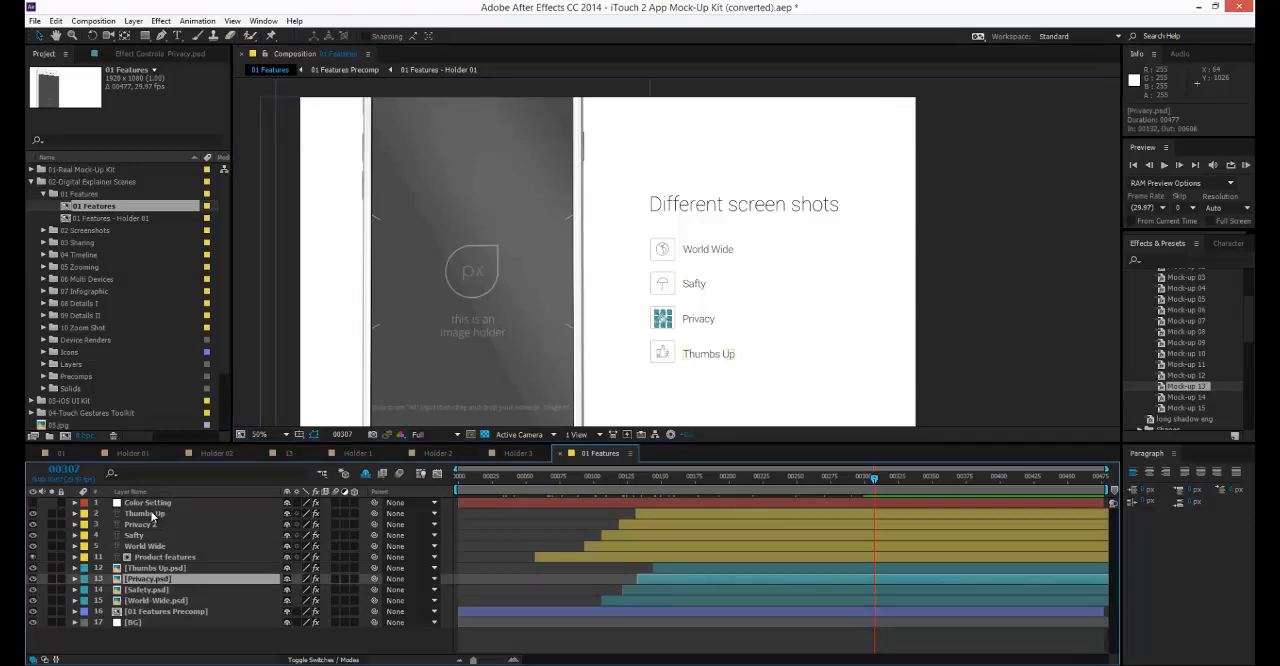
left_click(150, 514)
left_click(147, 557, "shift")
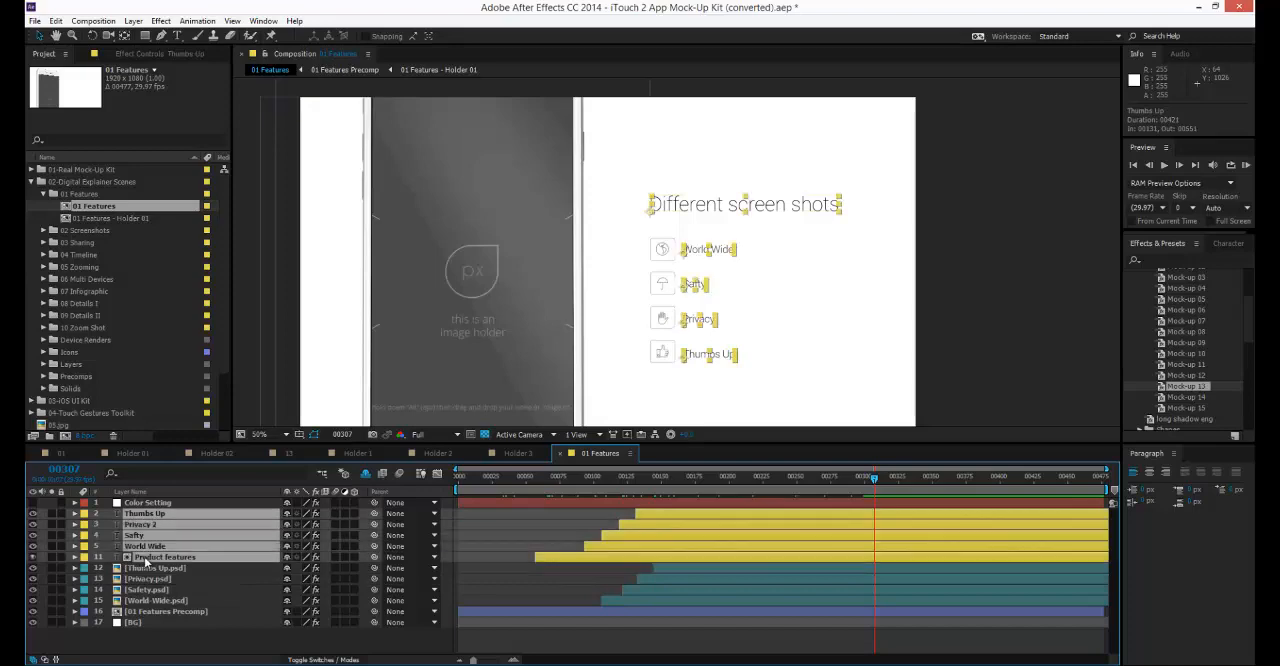
left_click(516, 541)
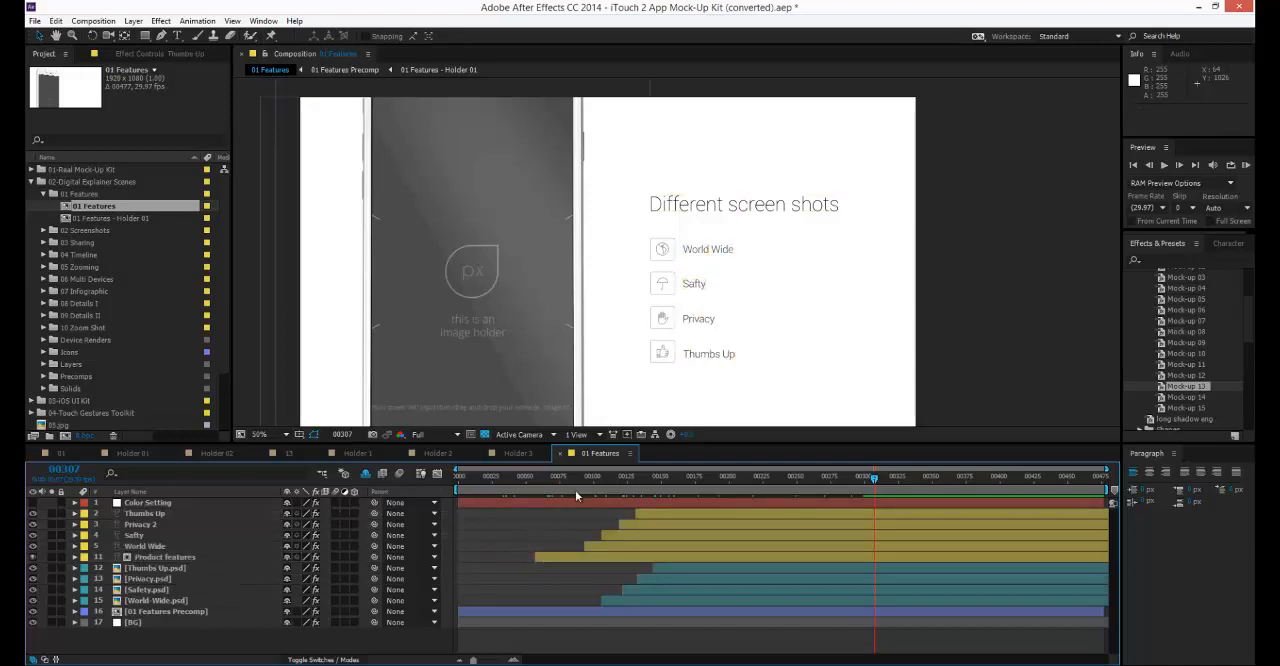
Highlight the Thumbs Up and Privacy 2 text layers, followed by each icon layer from Thumbs Up.psd to World-Wide.psd.
left_click(698, 515)
left_click(698, 525)
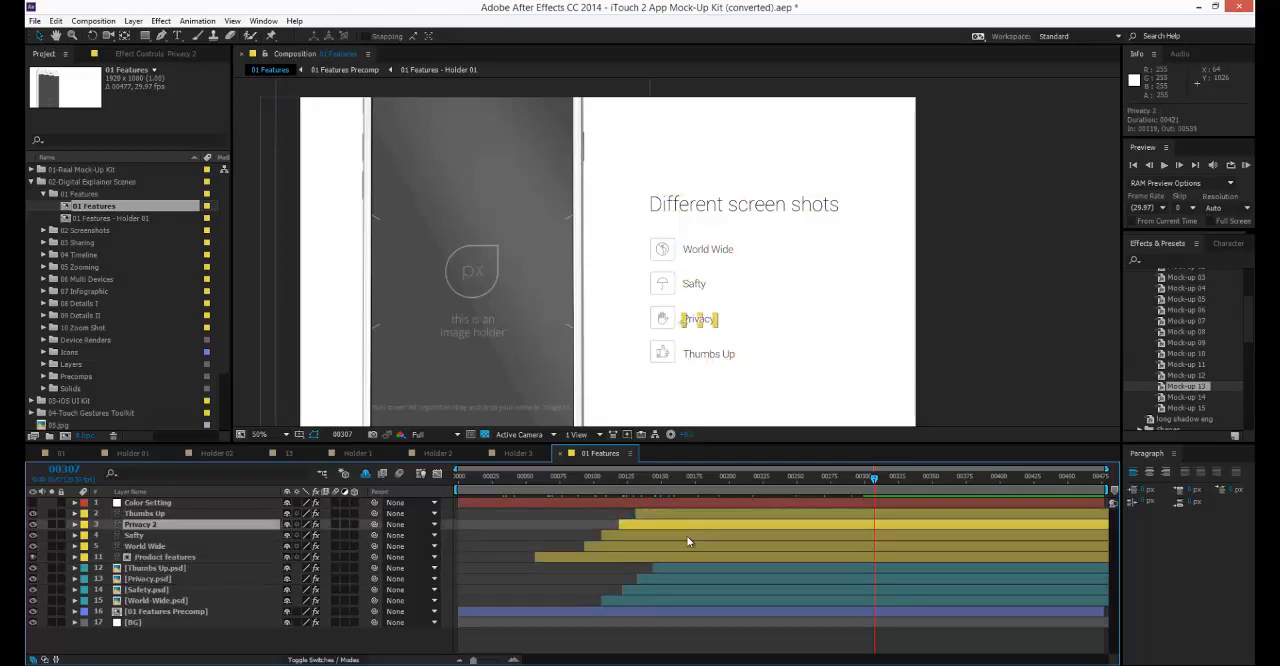
left_click(176, 567)
left_click(158, 579)
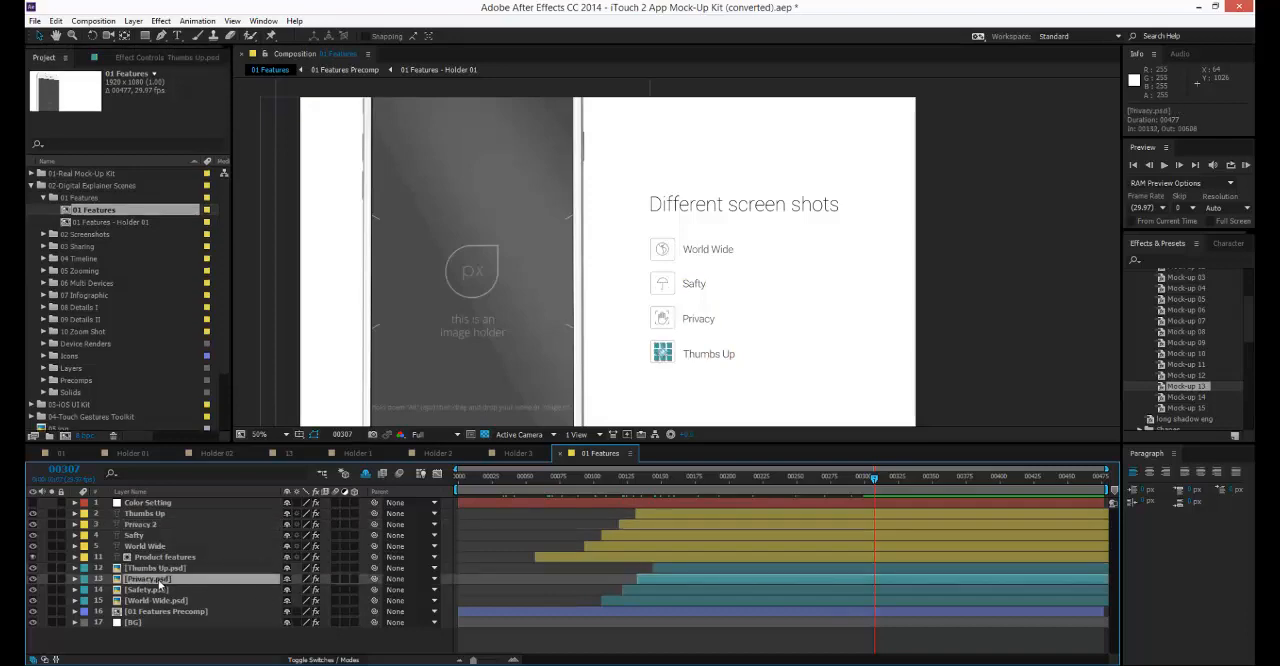
left_click(155, 588)
left_click(153, 600)
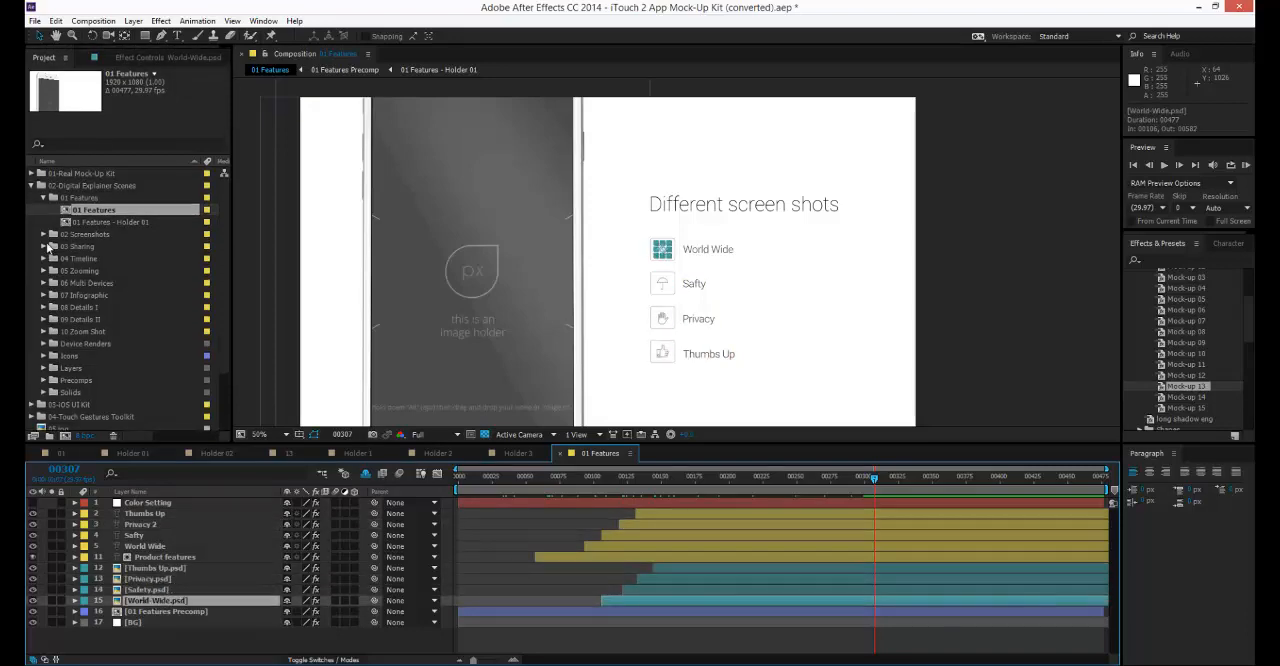
Open the 03 Sharing composition from its folder and highlight its text layers and several icon layers down to Settings.psd.
left_click(43, 247)
double_click(85, 258)
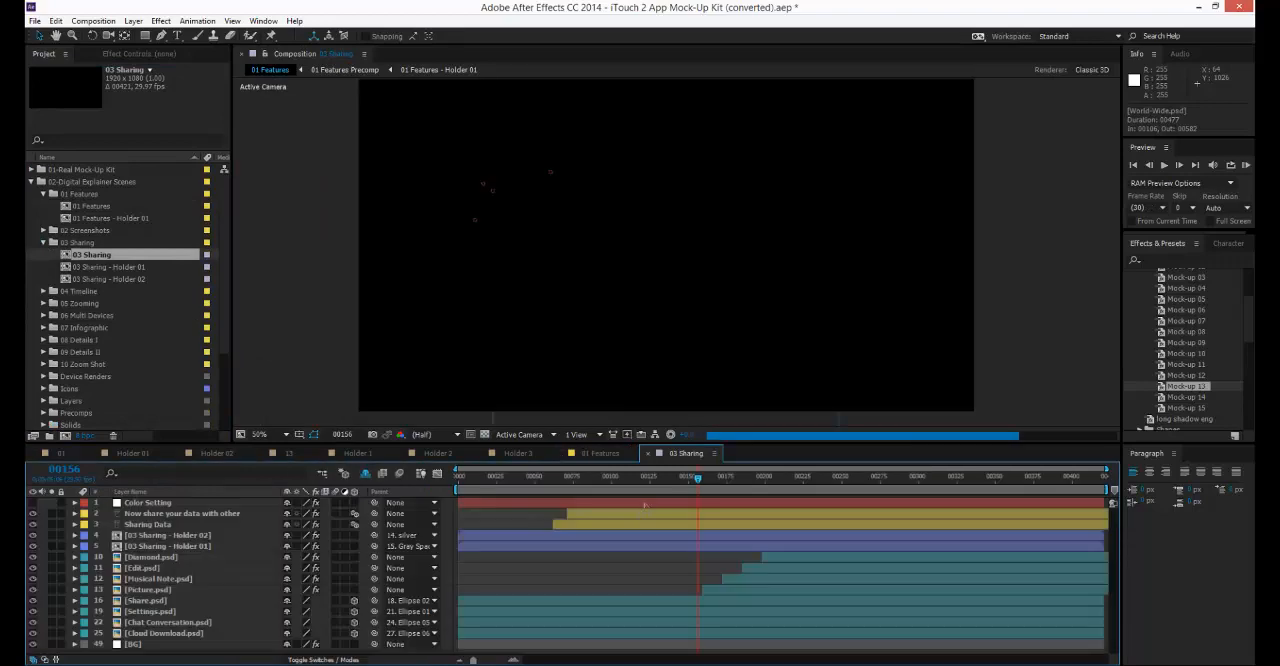
left_click(165, 514)
left_click(150, 524)
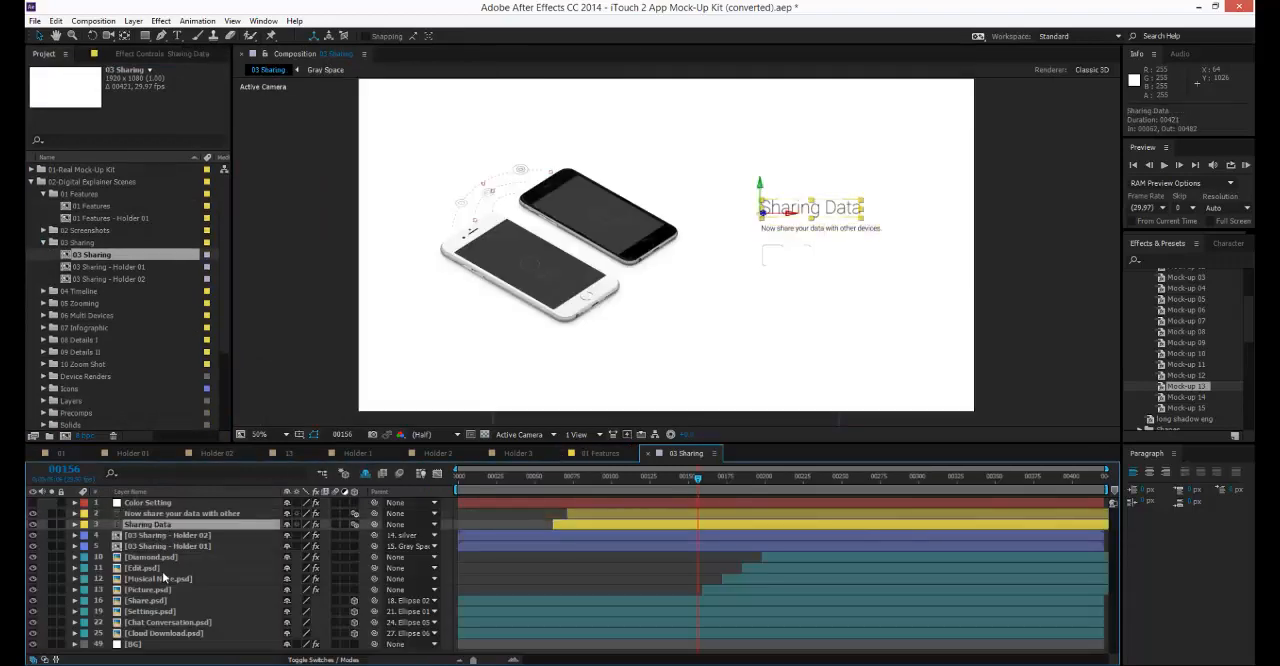
left_click(160, 568)
left_click(155, 589)
left_click(158, 610)
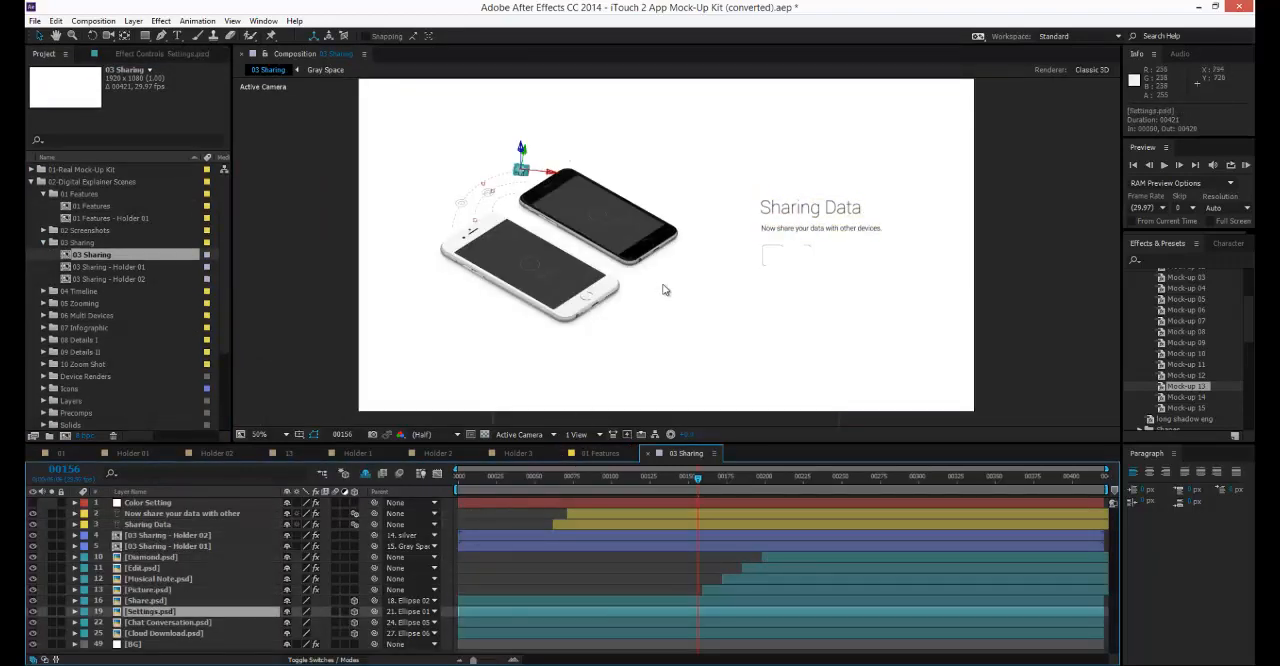
Change the "Sharing Data" heading to "Editing Text" and clear the layer selection.
scroll(838, 278, "up", 2)
left_click_drag(838, 278, 686, 281)
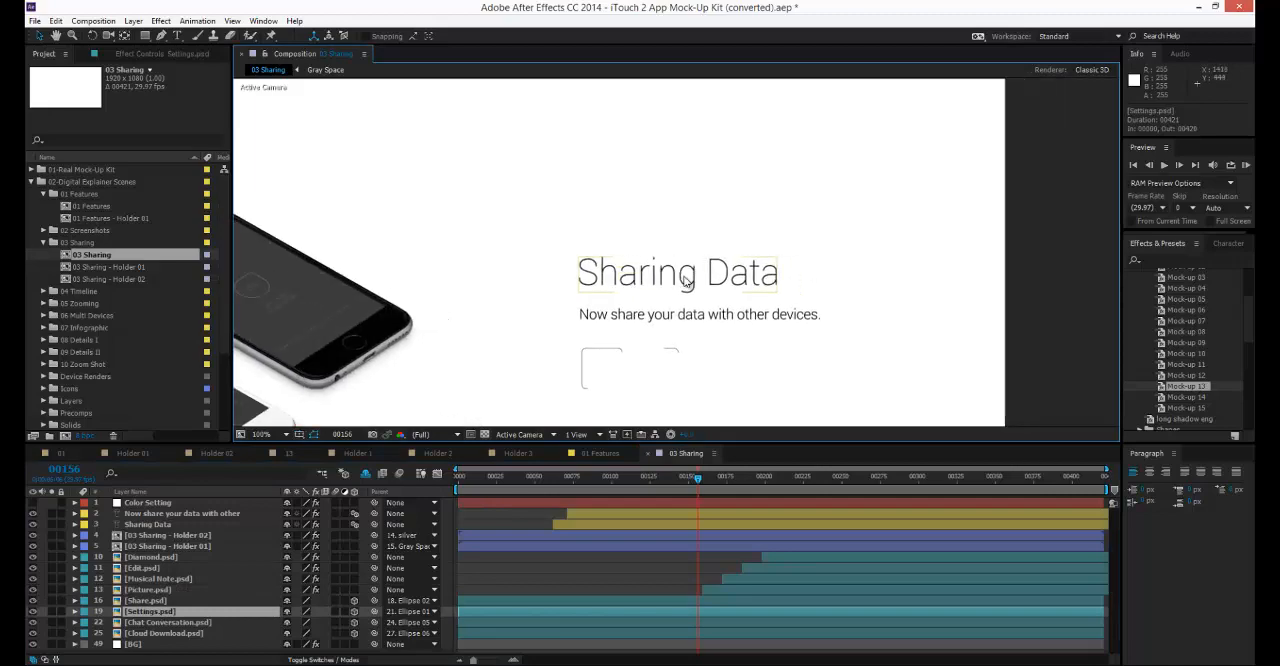
left_click(544, 517)
left_click(574, 514)
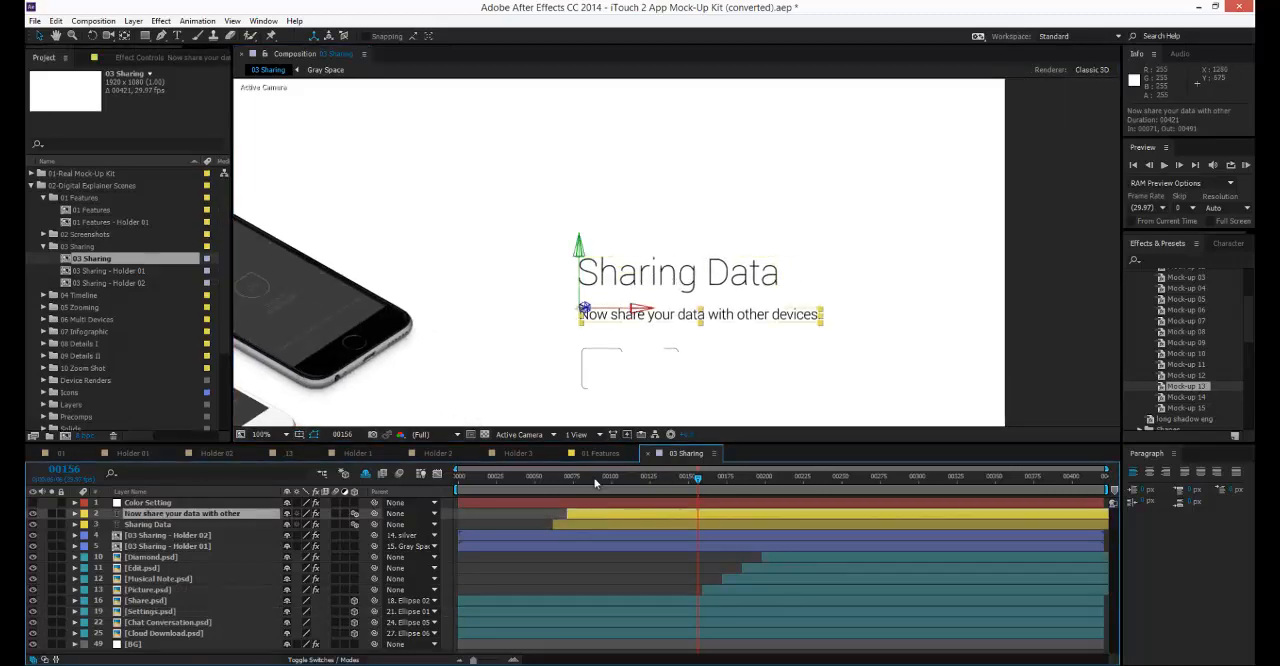
double_click(655, 278)
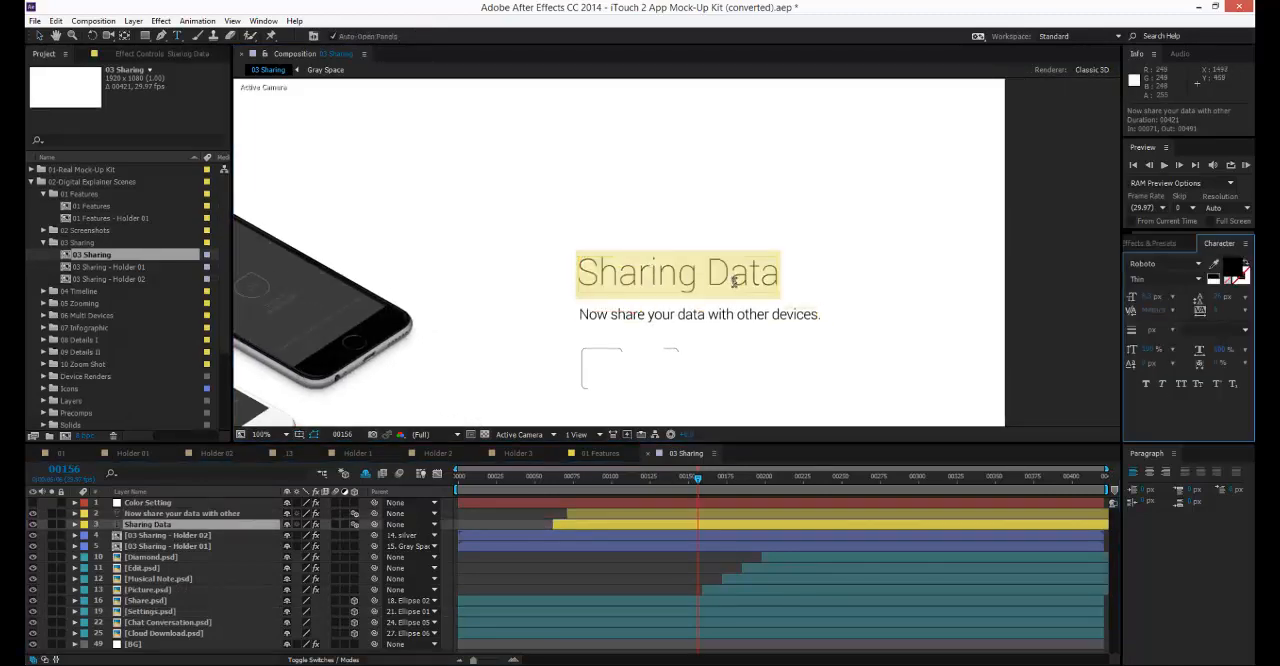
type("Edit")
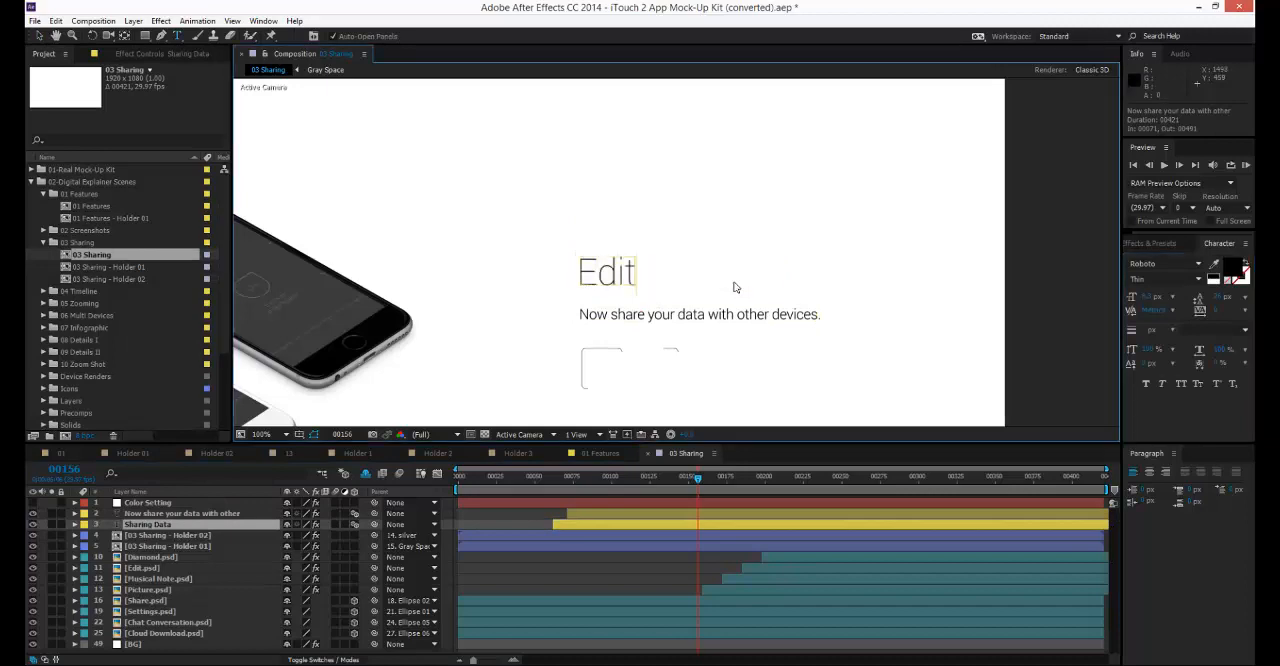
type("ing Text")
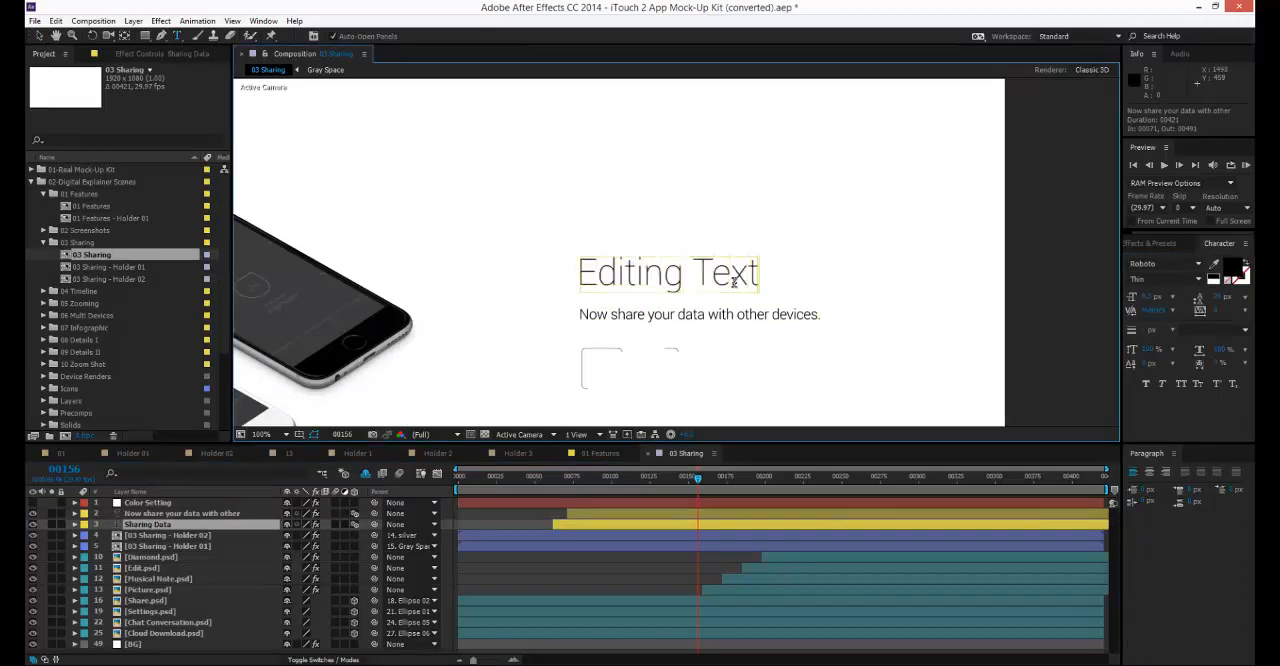
key("KP_Enter")
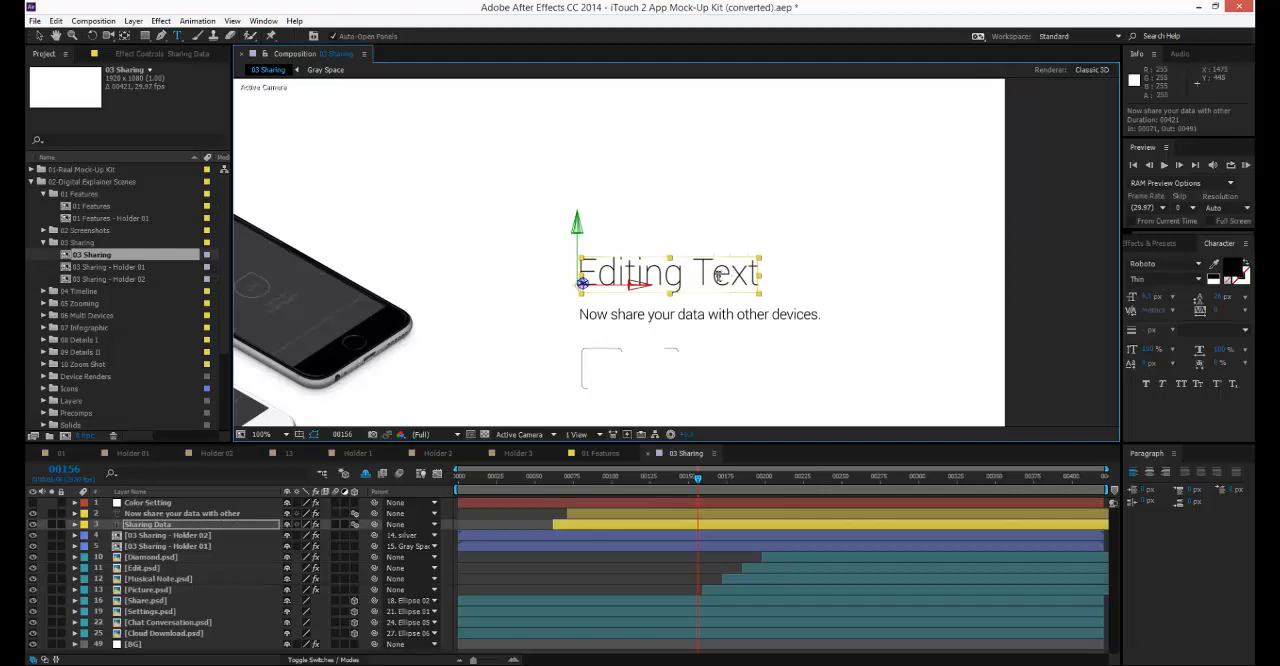
scroll(715, 278, "down", 1)
left_click_drag(629, 391, 697, 363)
left_click(542, 571)
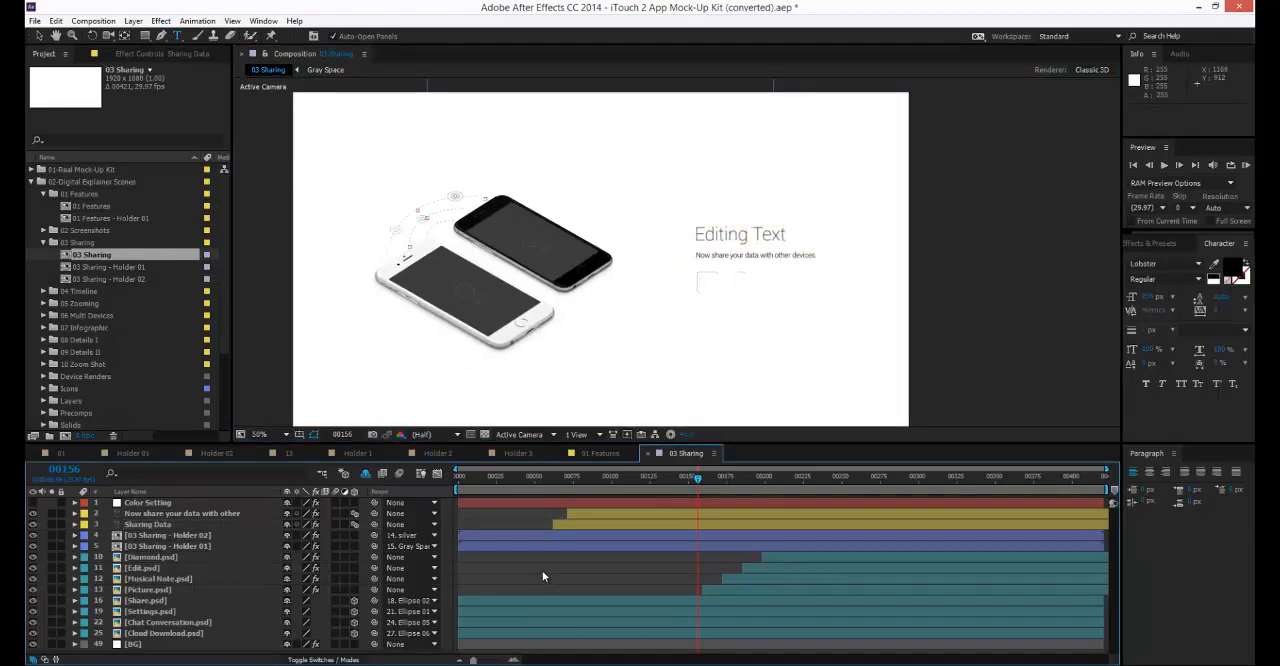
Select the Diamond.psd layer, expand the project's Icons folder, and move the playhead to frame 274.
left_click(200, 557)
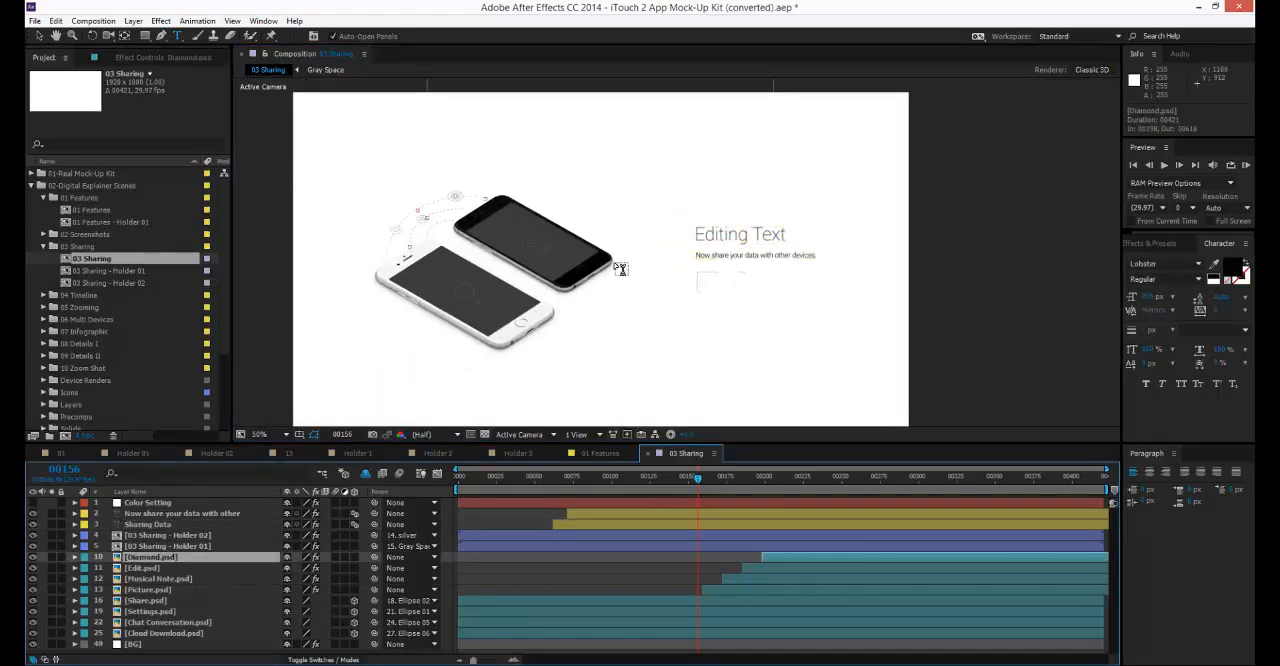
left_click(30, 245)
scroll(60, 322, "down", 2)
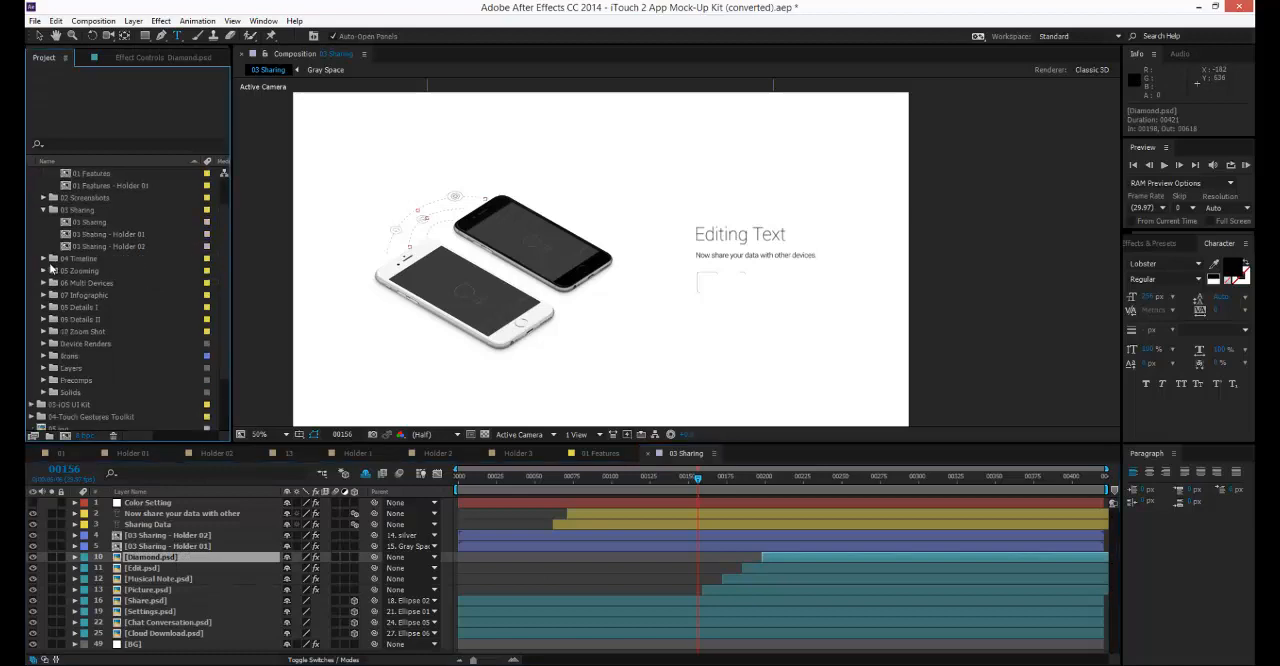
left_click(43, 320)
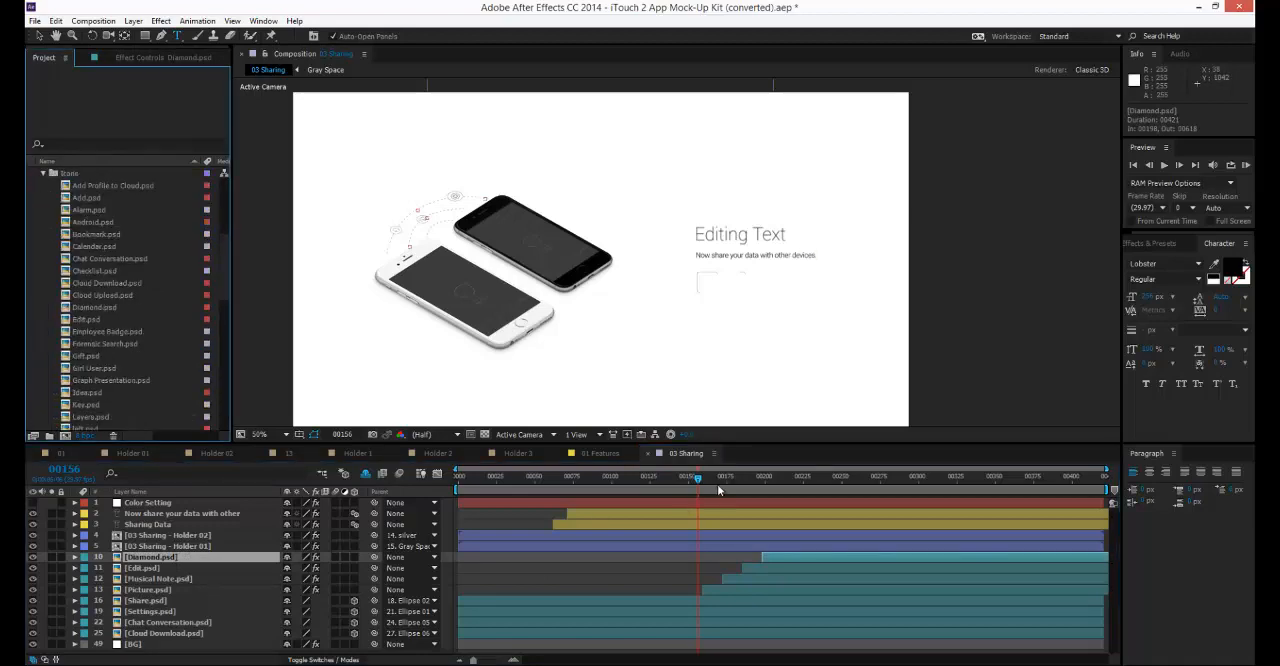
left_click_drag(722, 482, 880, 485)
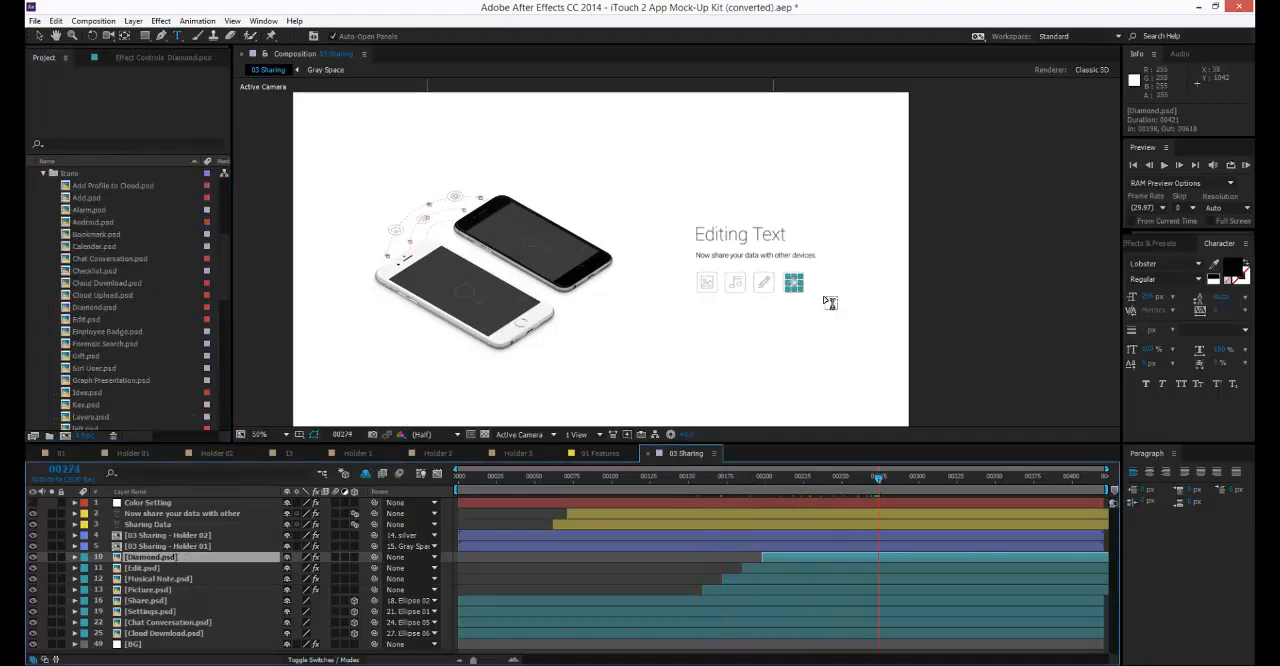
key("period")
key("period")
left_click_drag(900, 285, 543, 186)
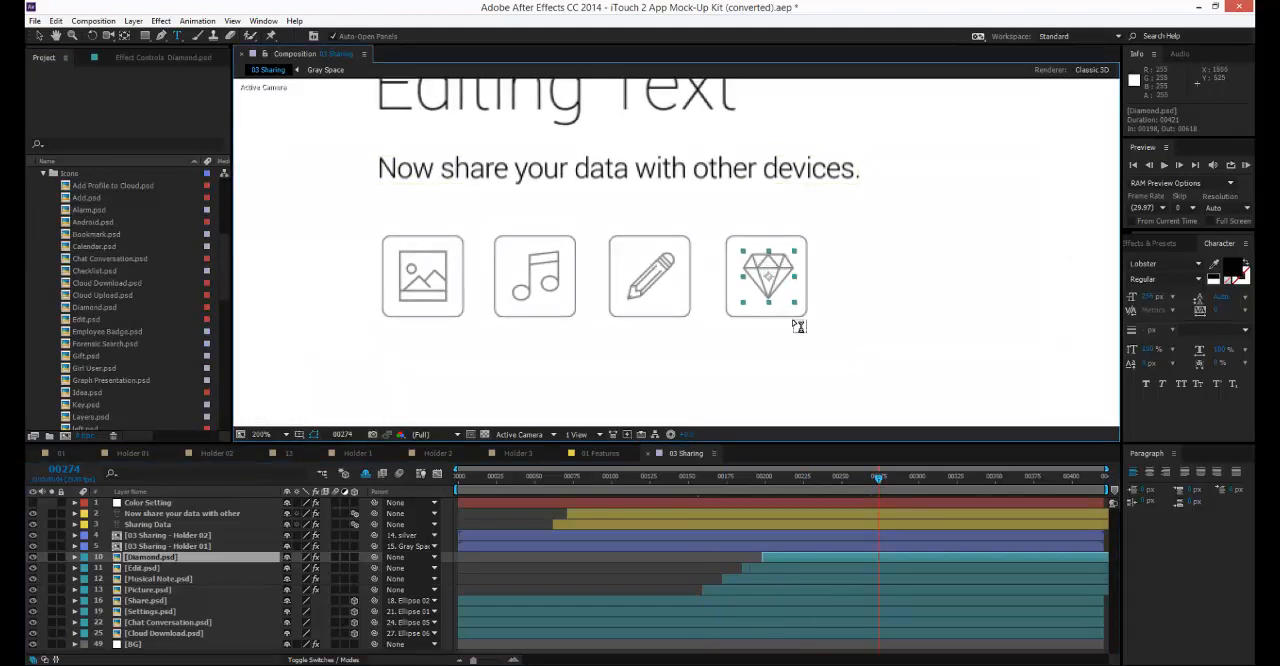
Preview Calendar.psd in the Icons folder and look through the project's folder list, with the Diamond.psd layer selected.
left_click(70, 174)
left_click(86, 247)
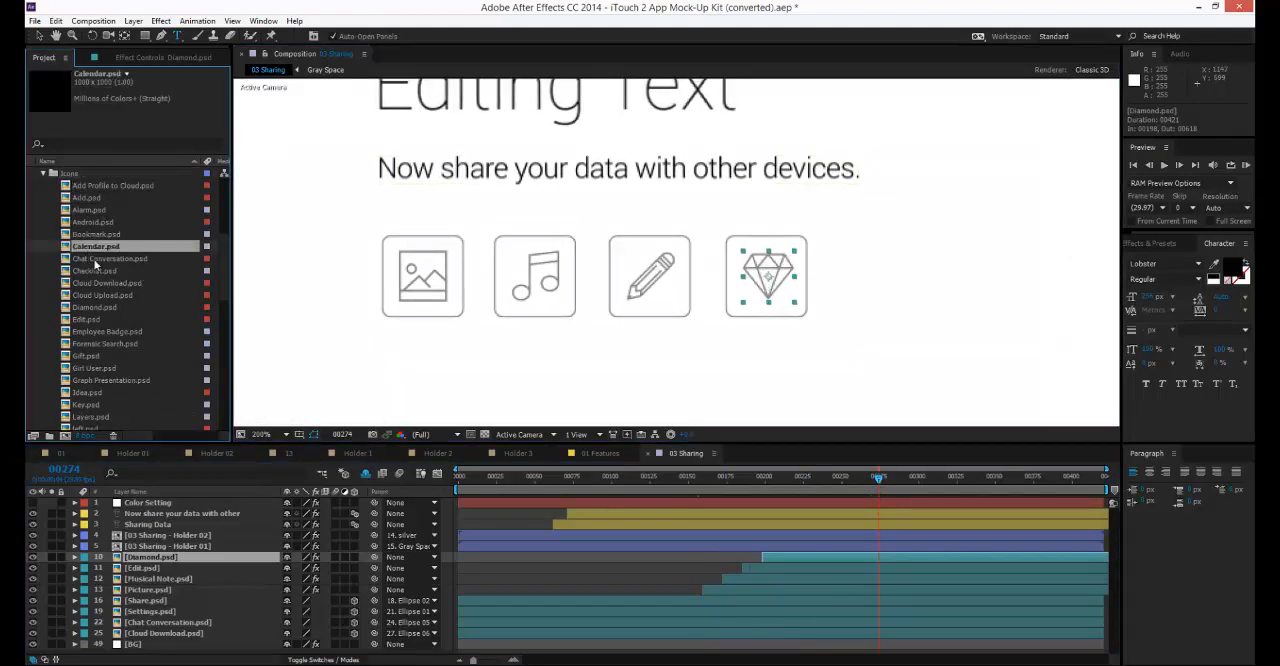
left_click(145, 567)
left_click(150, 557)
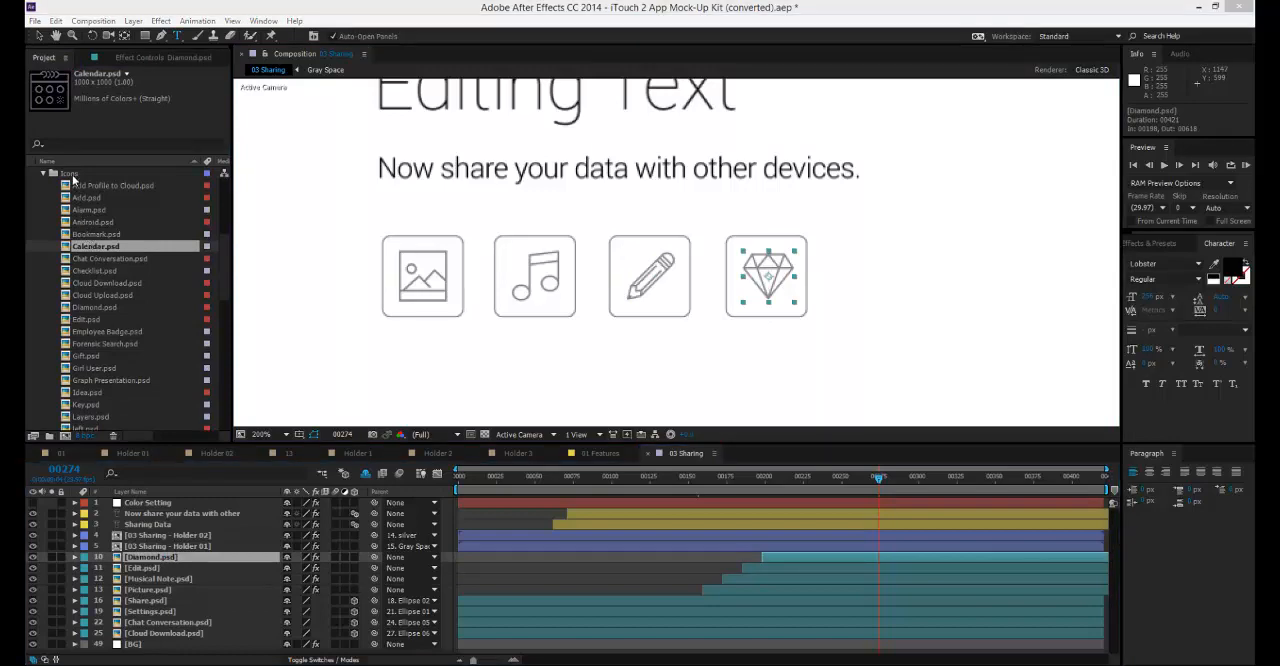
left_click(68, 174)
scroll(68, 200, "up", 2)
scroll(52, 250, "up", 4)
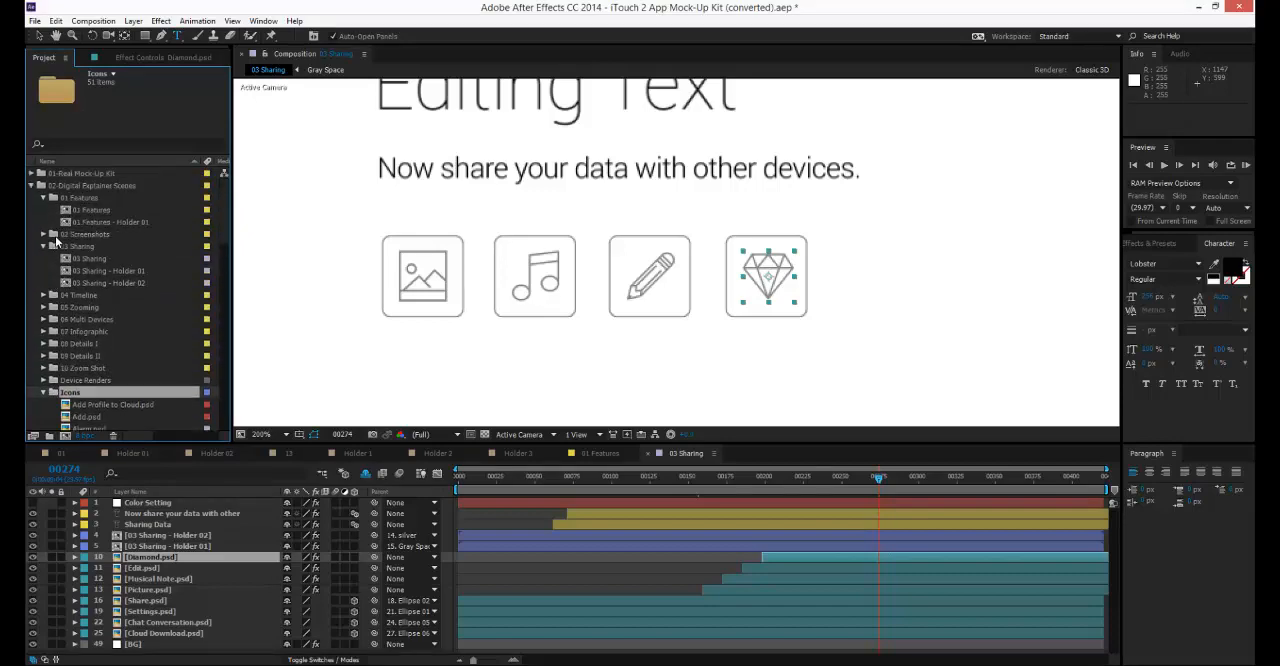
scroll(70, 350, "down", 6)
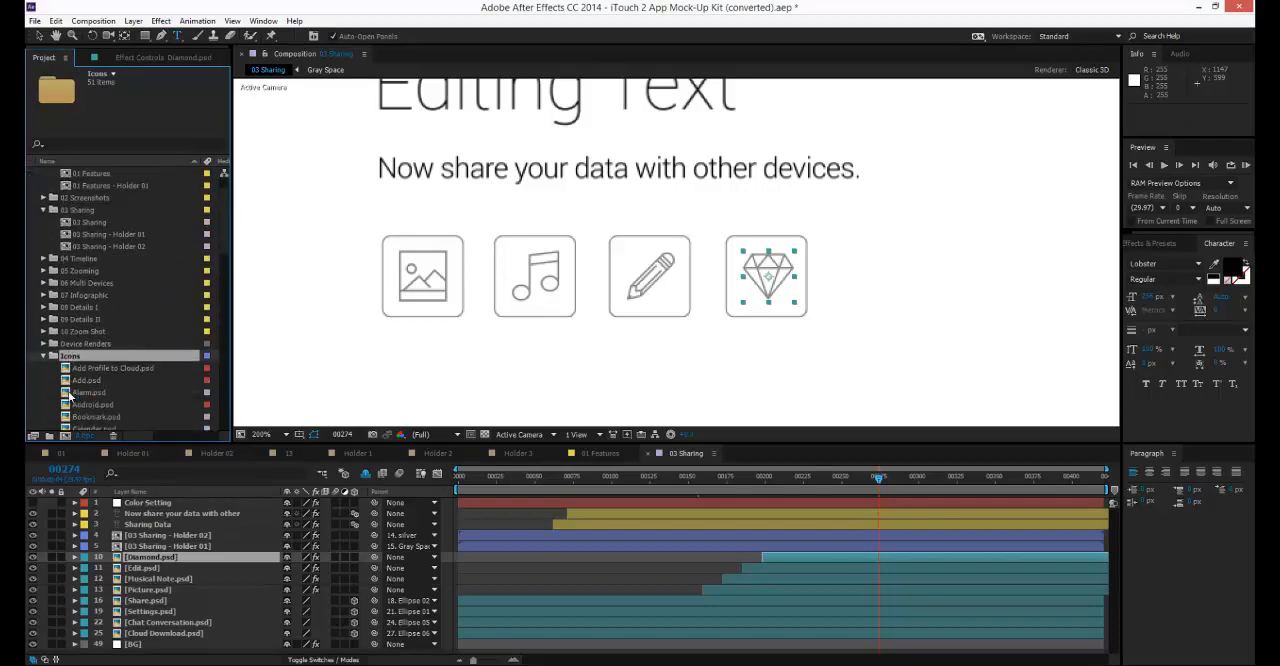
Replace the source of the Diamond.psd layer with Alarm.psd and that of the Musical Note.psd layer with Cloud Download.psd.
left_click(88, 210)
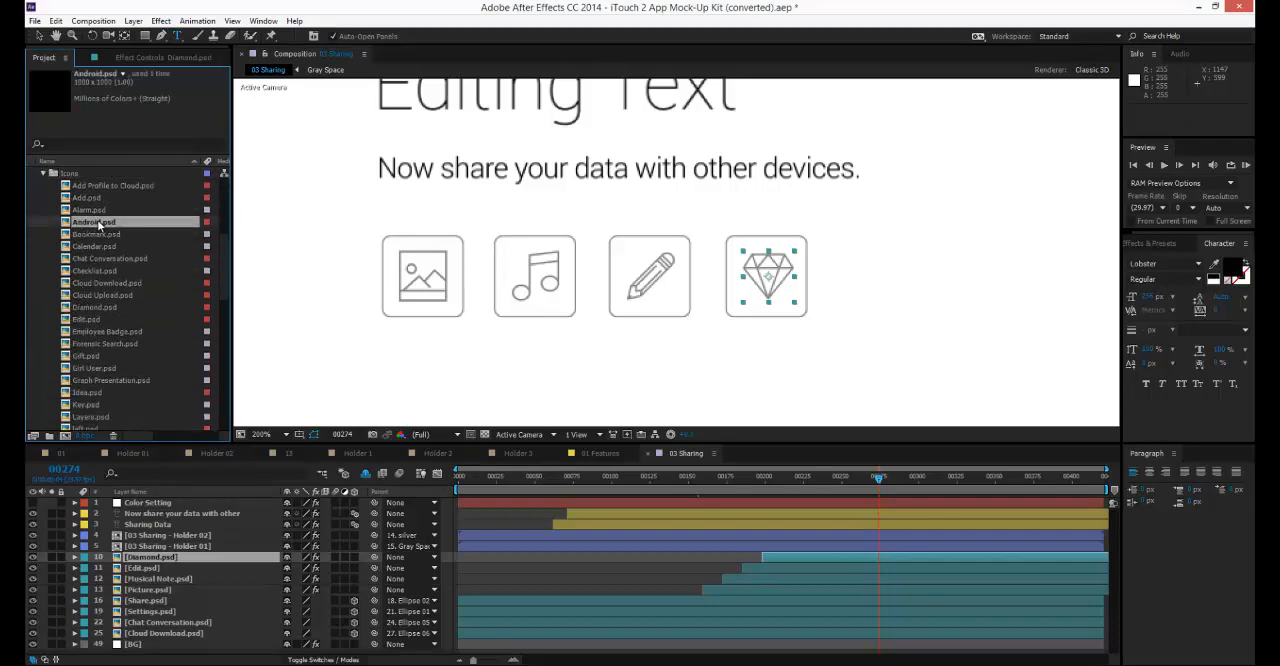
left_click(150, 557)
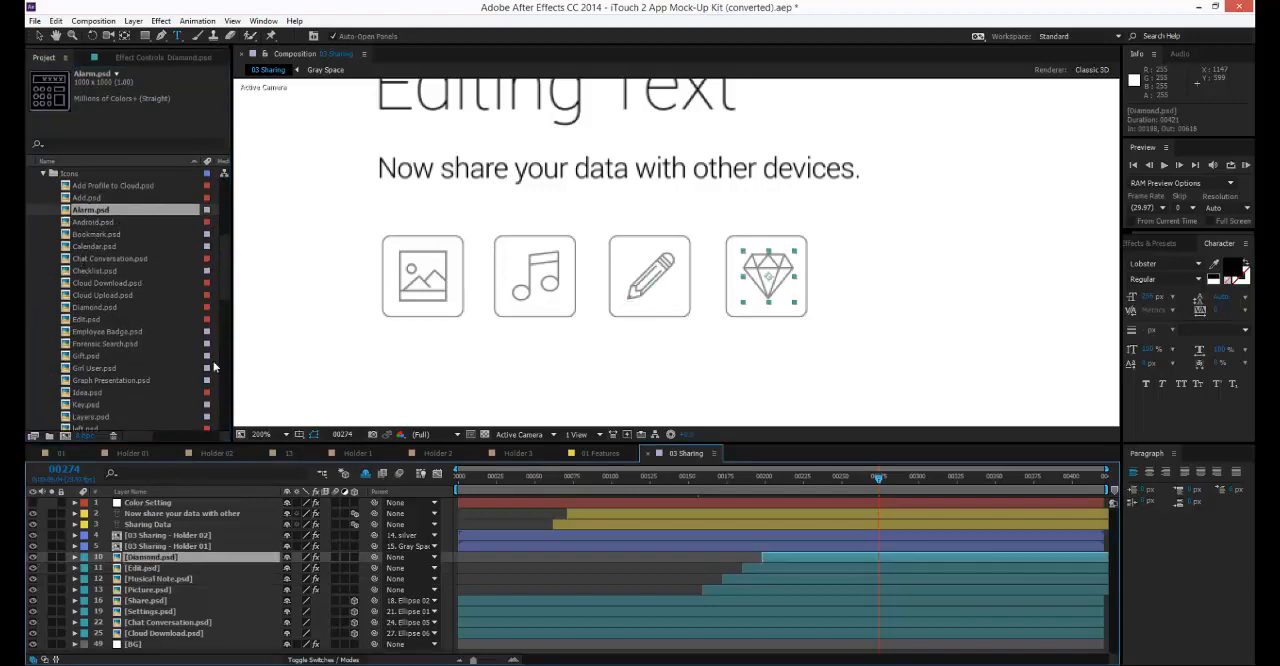
left_click_drag(98, 217, 150, 565)
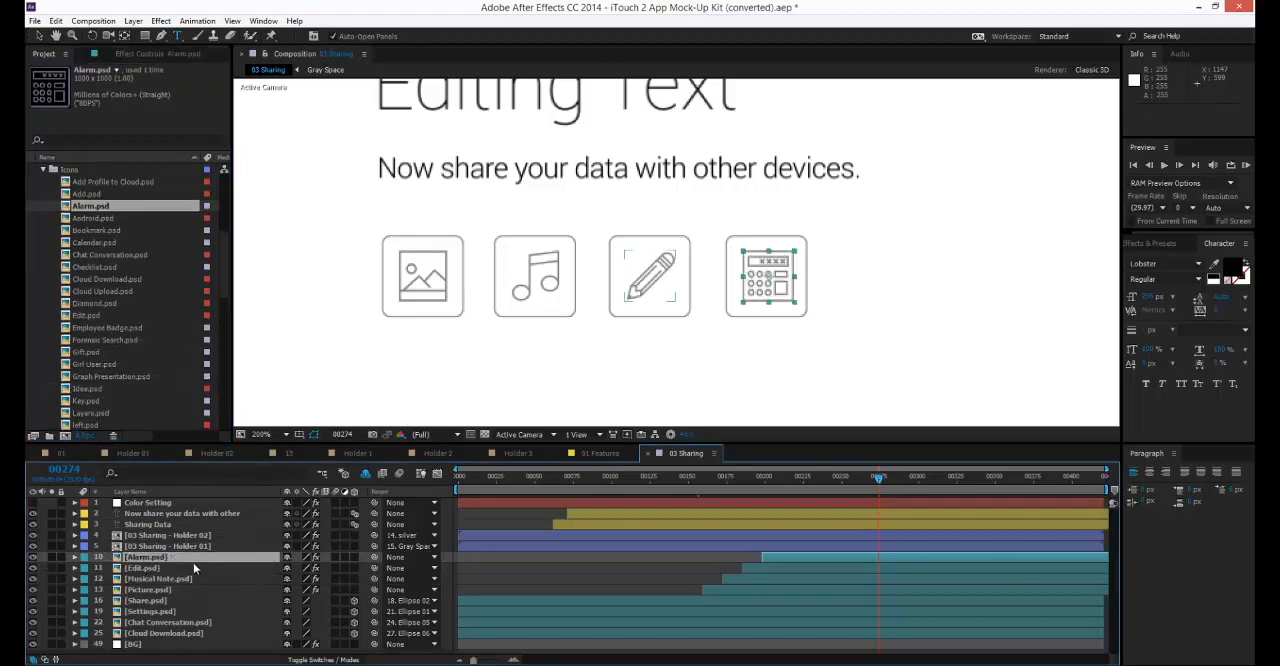
left_click(137, 580)
left_click_drag(107, 283, 156, 578)
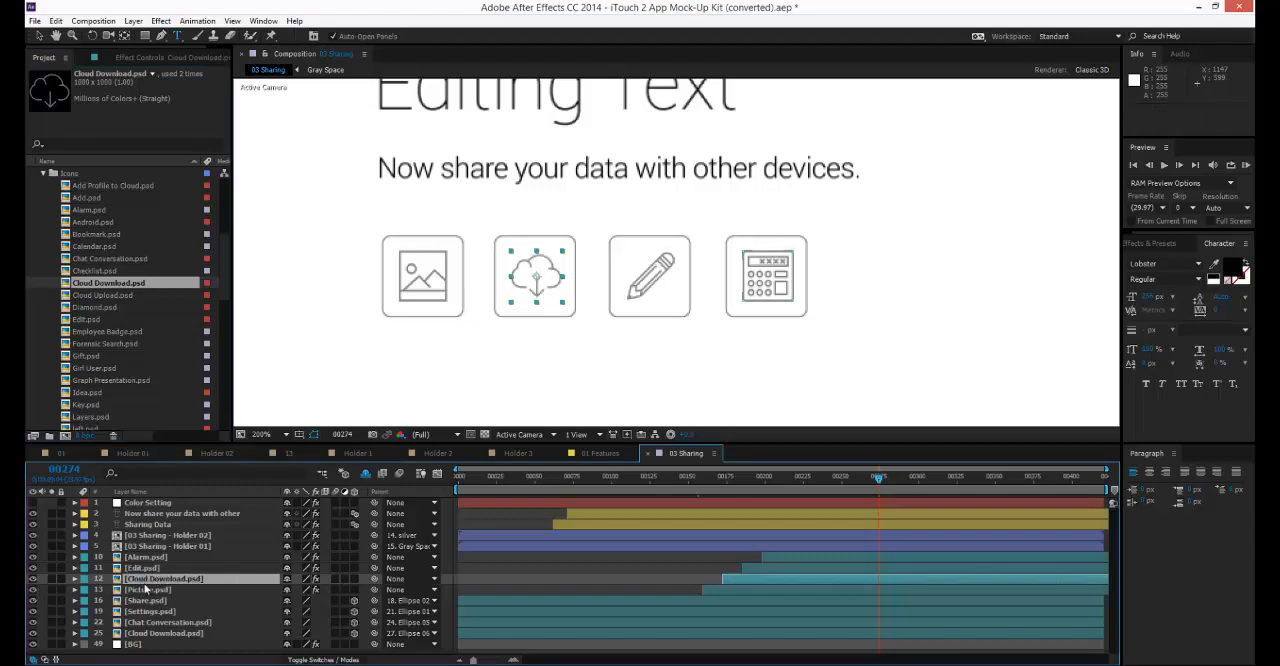
Replace the source of the Share.psd layer with Gift.psd from the Icons folder.
left_click(146, 600)
left_click(86, 352)
left_click_drag(86, 352, 162, 601)
Replace the cloud download icon on the dashed arc beside the phones with left.psd.
scroll(537, 378, "down", 2)
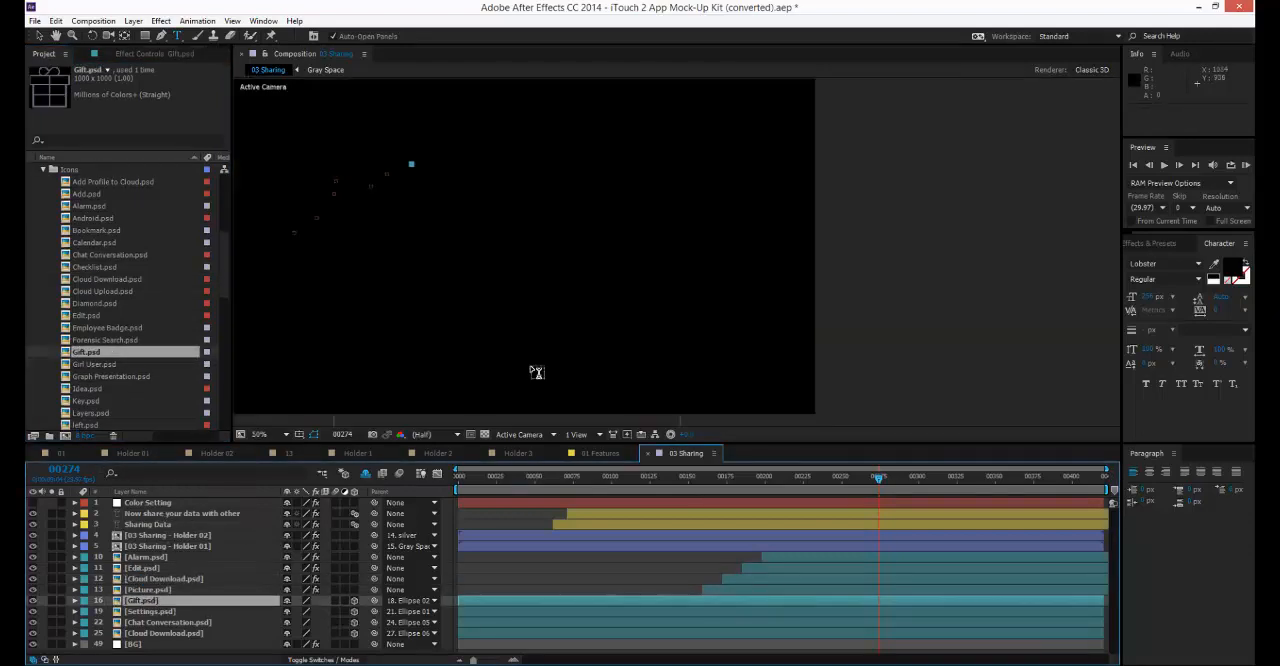
left_click_drag(467, 238, 1064, 185)
scroll(572, 255, "up", 2)
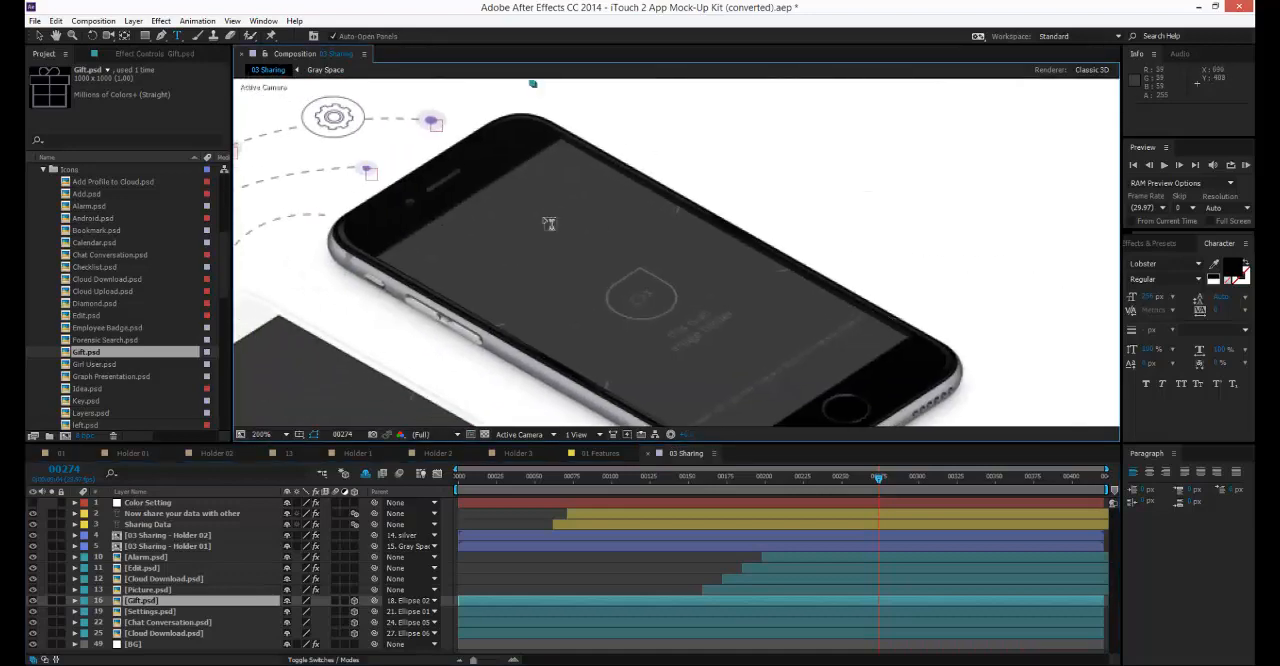
left_click_drag(549, 221, 1010, 249)
scroll(820, 258, "up", 1)
left_click_drag(709, 289, 761, 217)
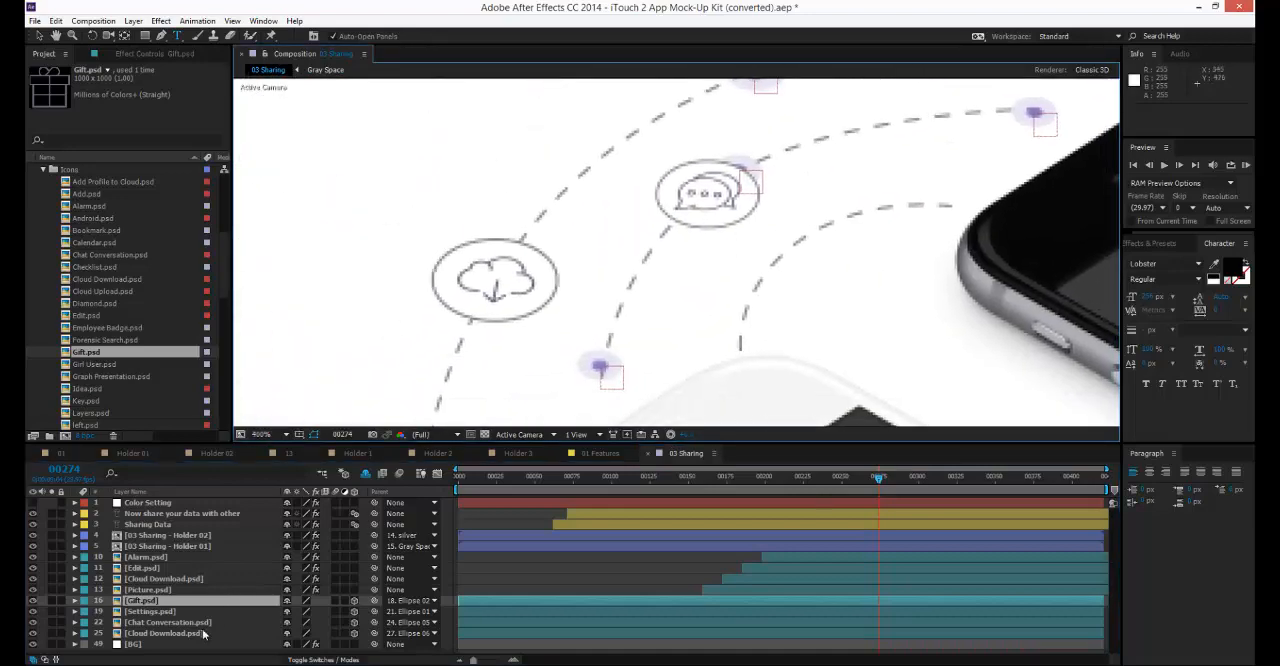
left_click(166, 634)
scroll(83, 397, "down", 1)
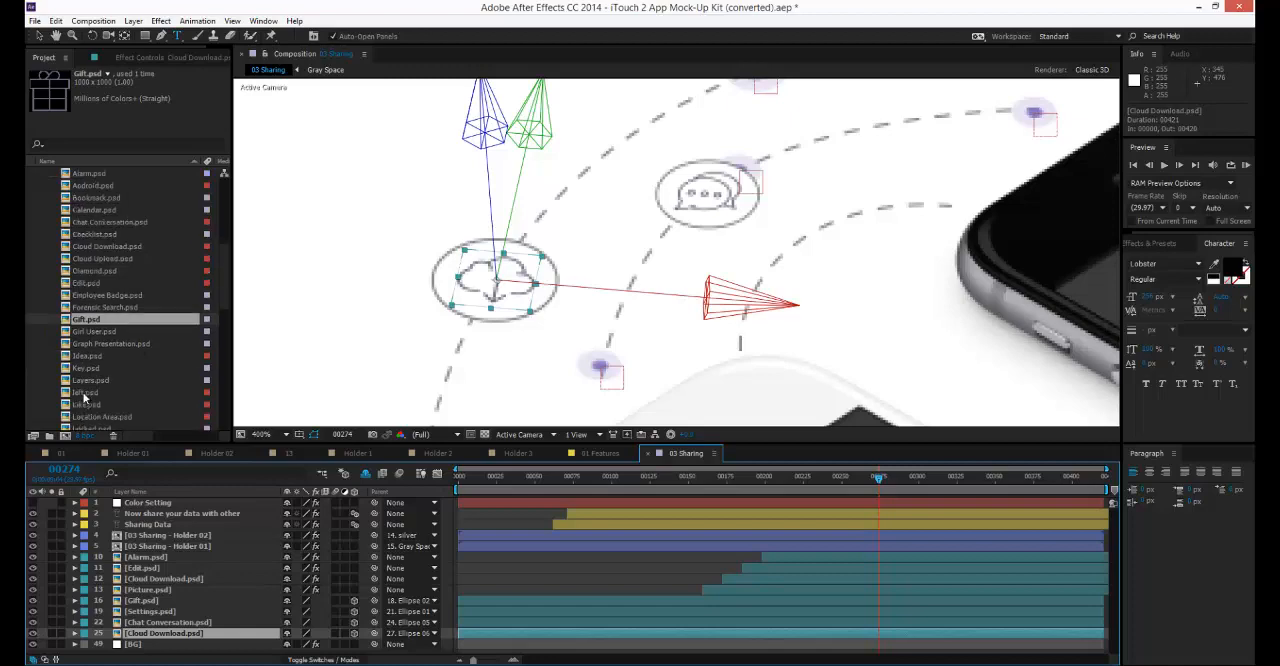
left_click_drag(86, 390, 152, 635)
scroll(390, 236, "down", 6)
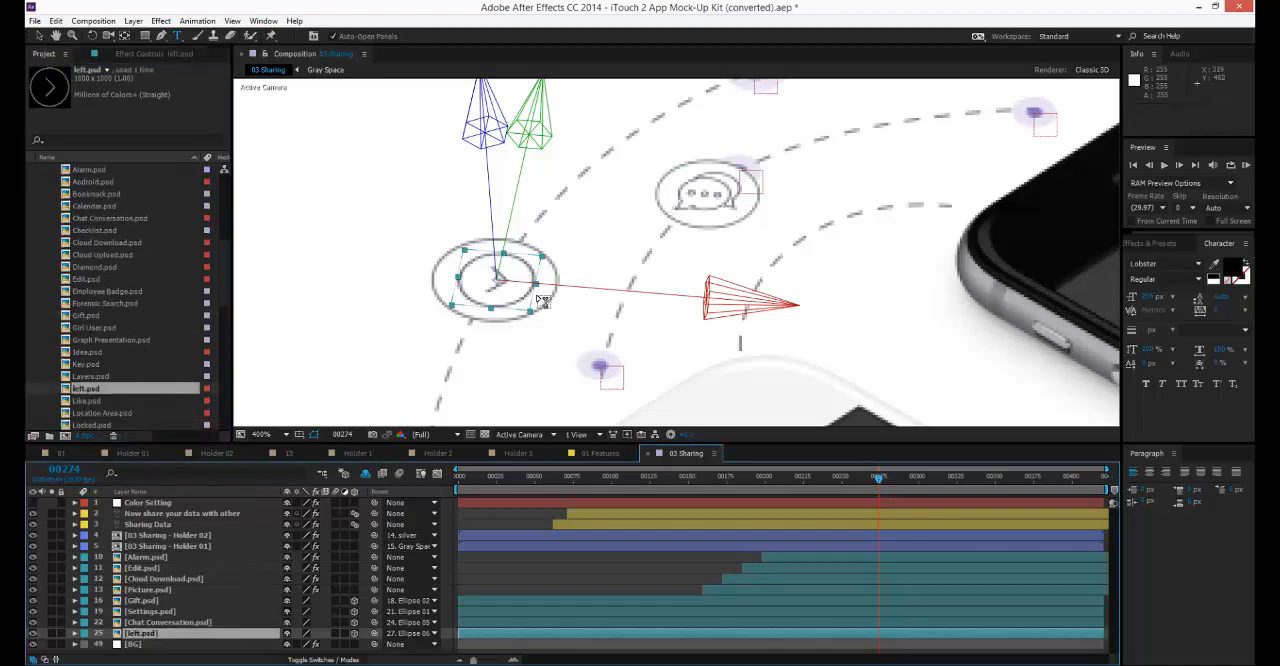
left_click_drag(471, 248, 446, 210)
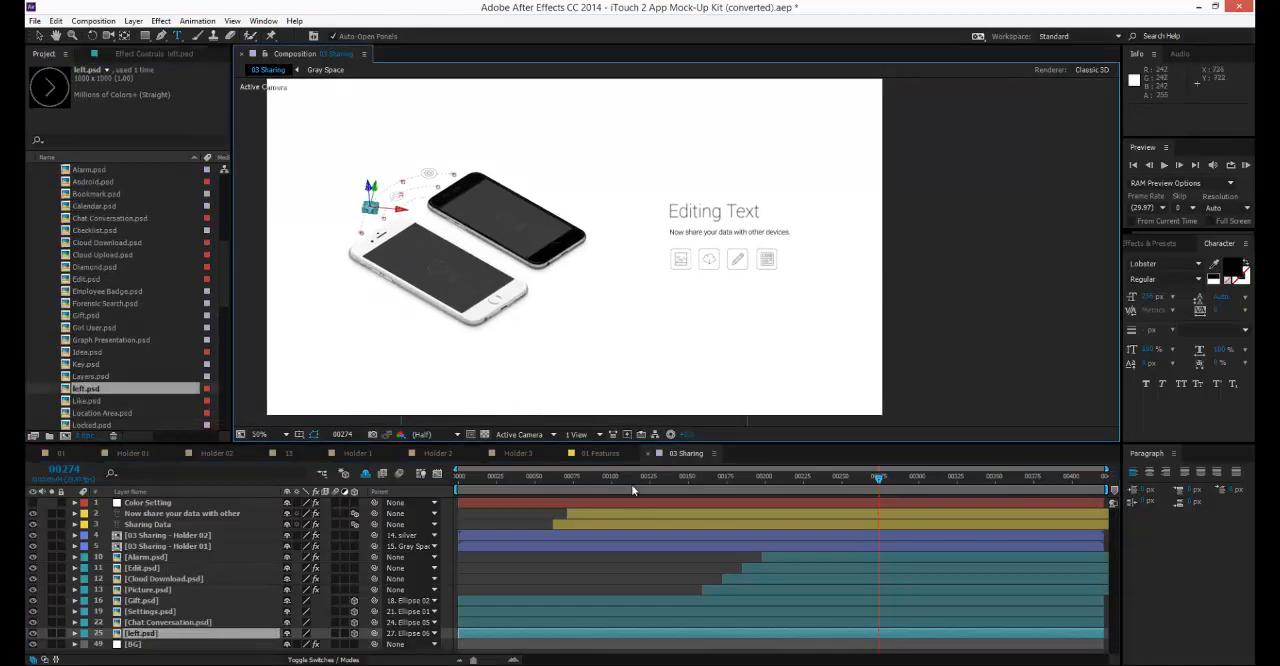
Close the 03 Sharing composition, scrub 01 Features to frame 213, and switch back to the Selection tool.
left_click(648, 454)
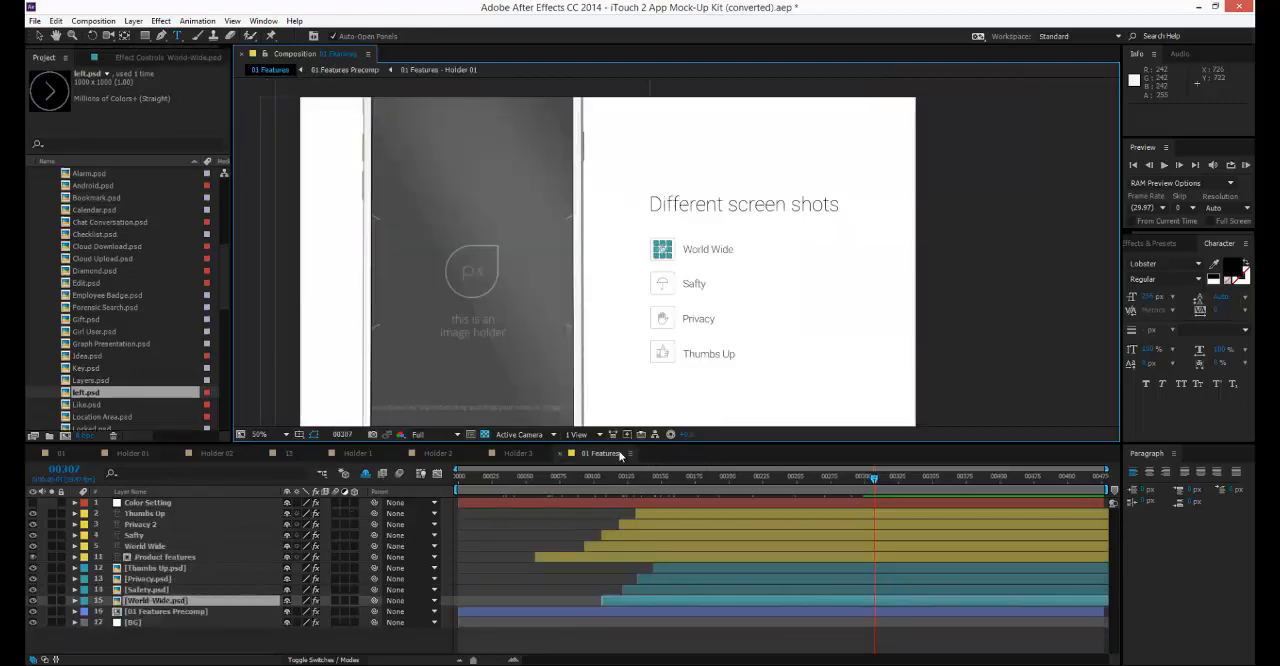
left_click_drag(655, 469, 747, 493)
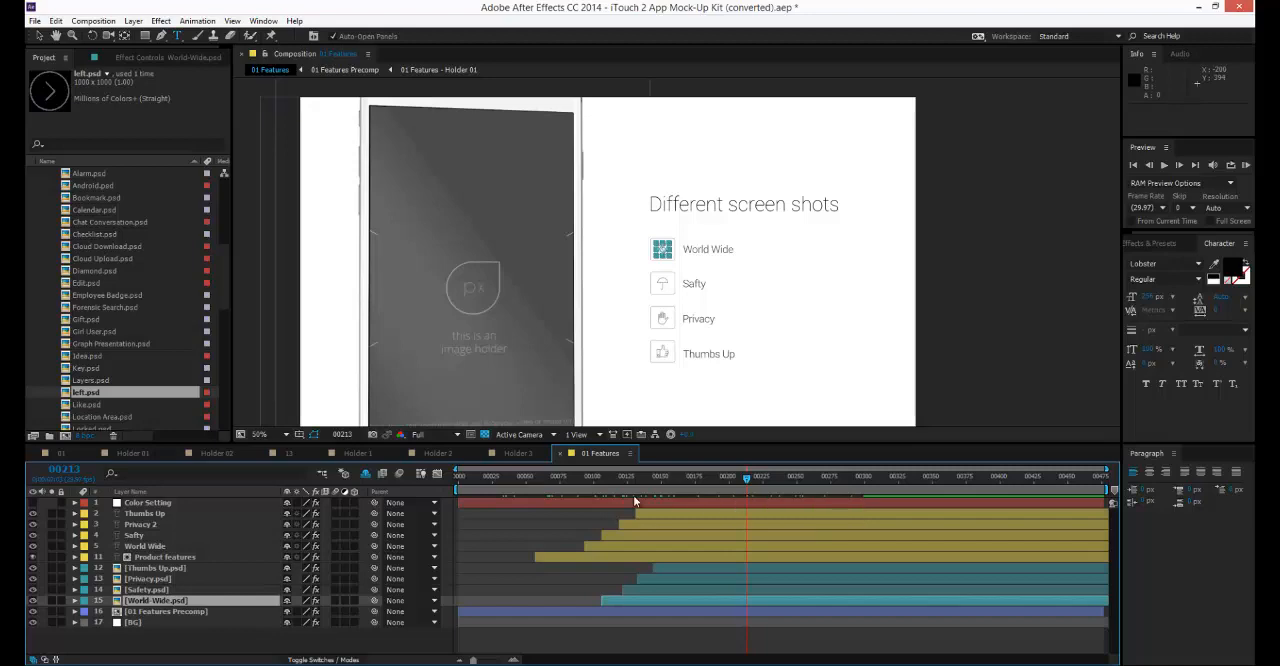
key("v")
scroll(76, 271, "up", 7)
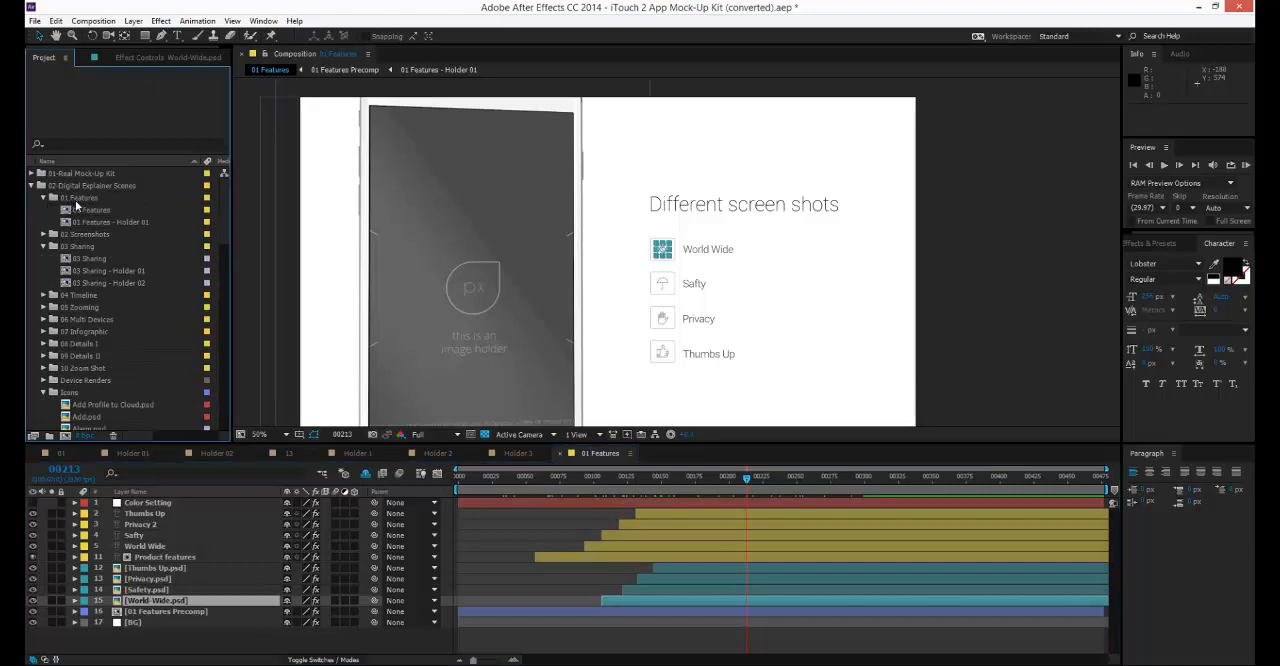
Open the 01 Features - Holder 01 composition and move the playhead to frame 29.
left_click(72, 199)
left_click(92, 210)
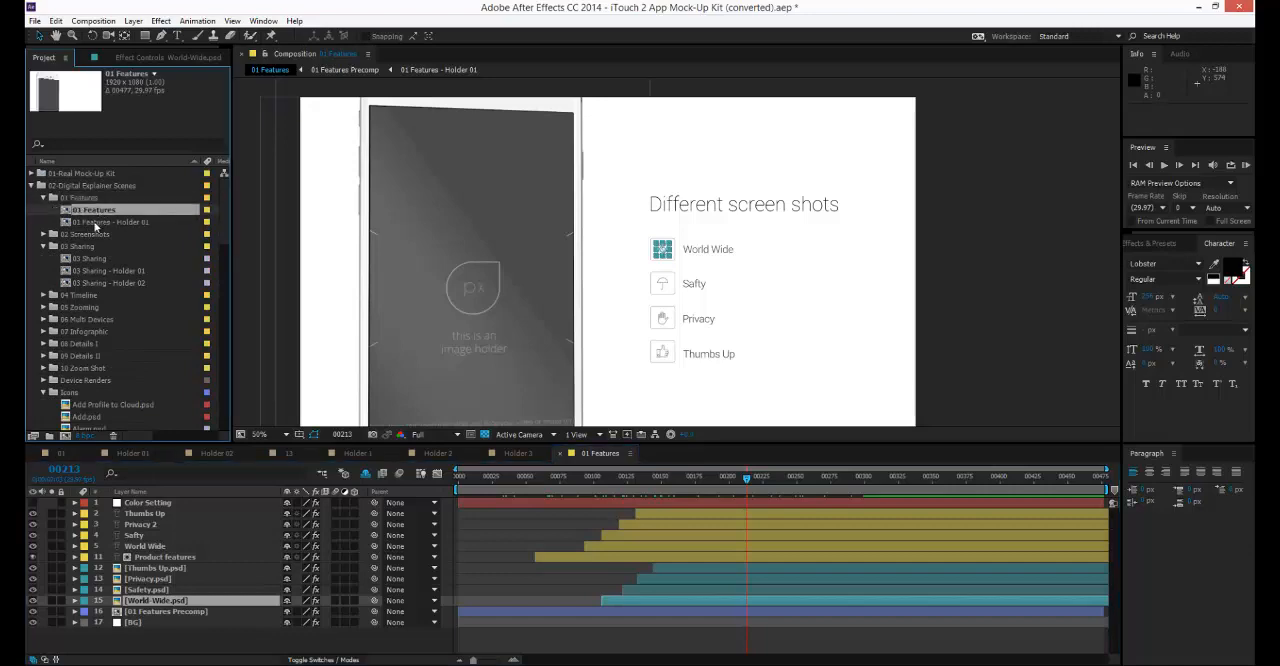
left_click(95, 223)
left_click(97, 211)
left_click(103, 223)
double_click(103, 223)
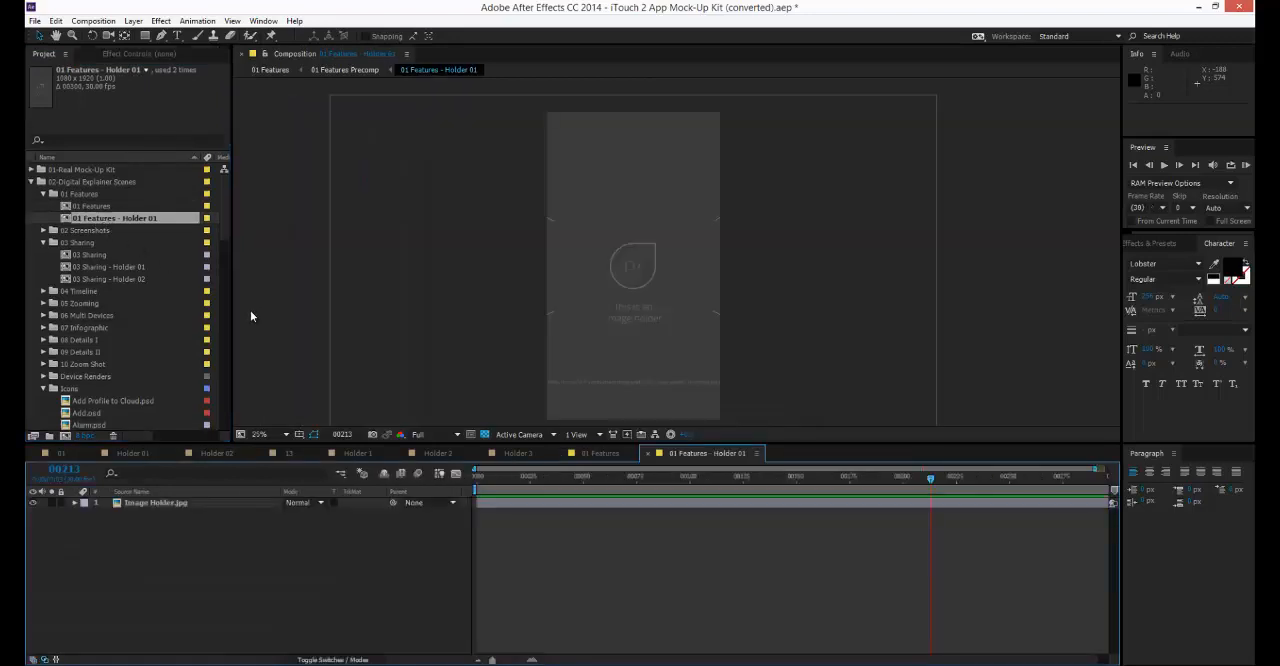
left_click(538, 477)
Add BeTheme.png to the 01 Features - Holder 01 composition above the Image Holder.jpg layer.
scroll(85, 376, "down", 10)
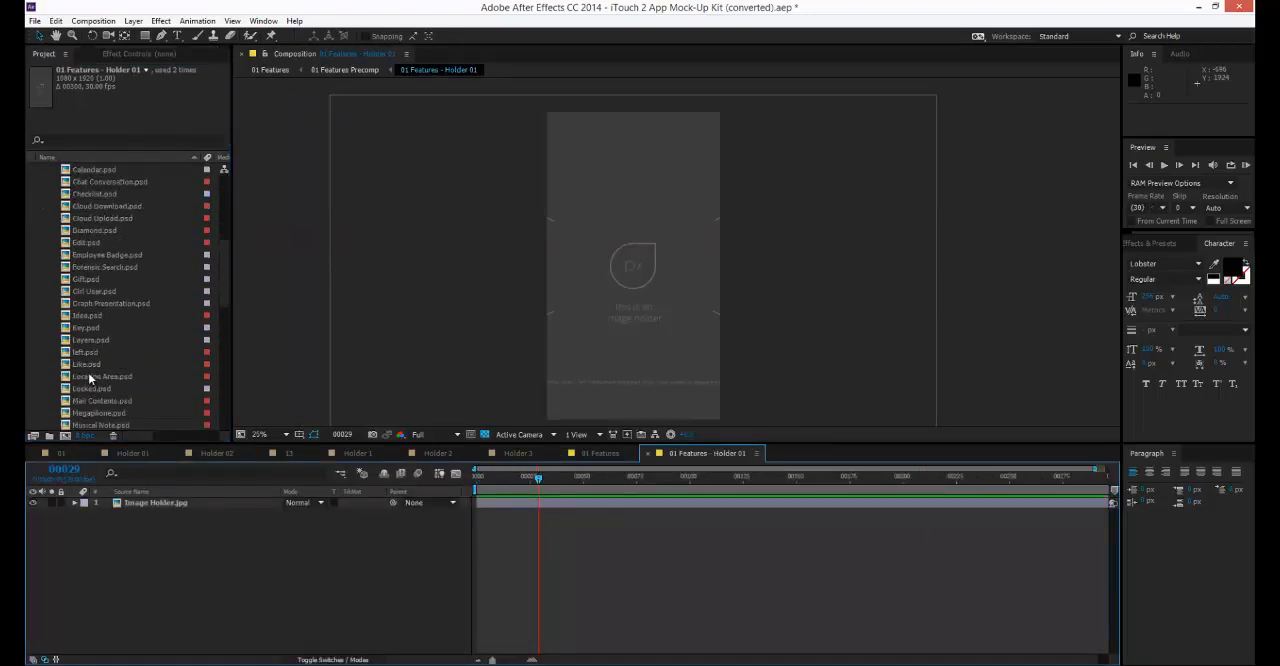
scroll(95, 315, "down", 4)
left_click(67, 377)
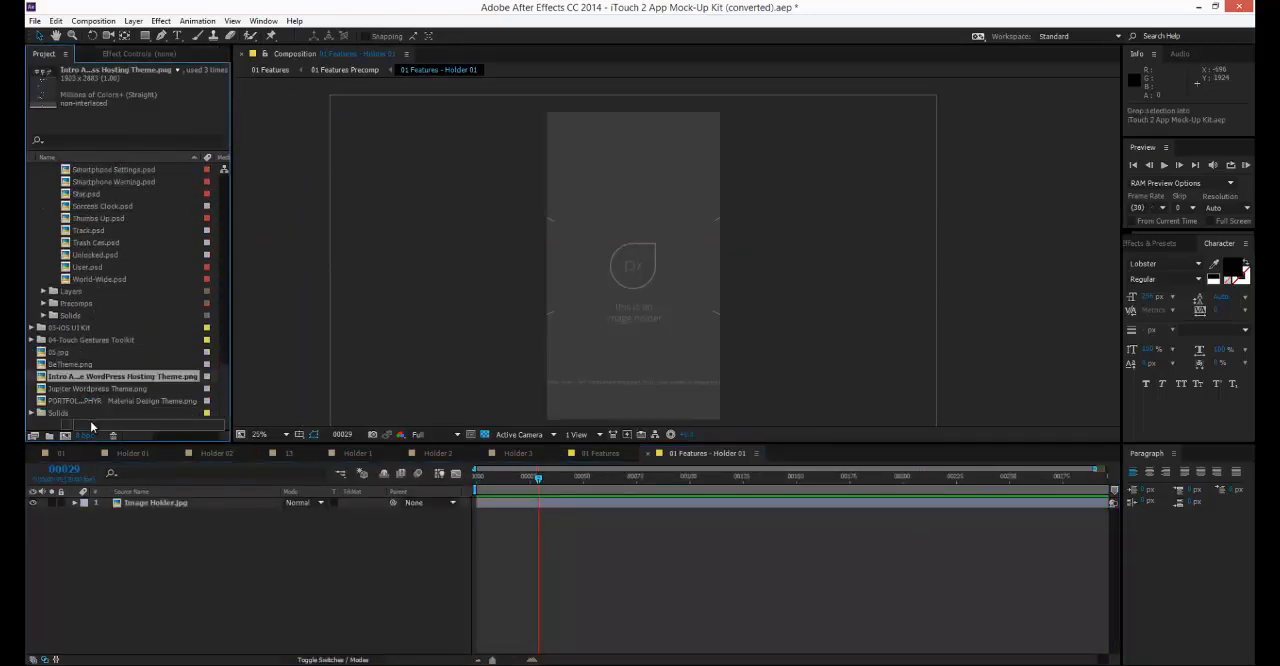
left_click_drag(72, 366, 140, 500)
Scale the BeTheme.png layer to about 57% and move it down until the page's header shows at the holder's top.
key("s")
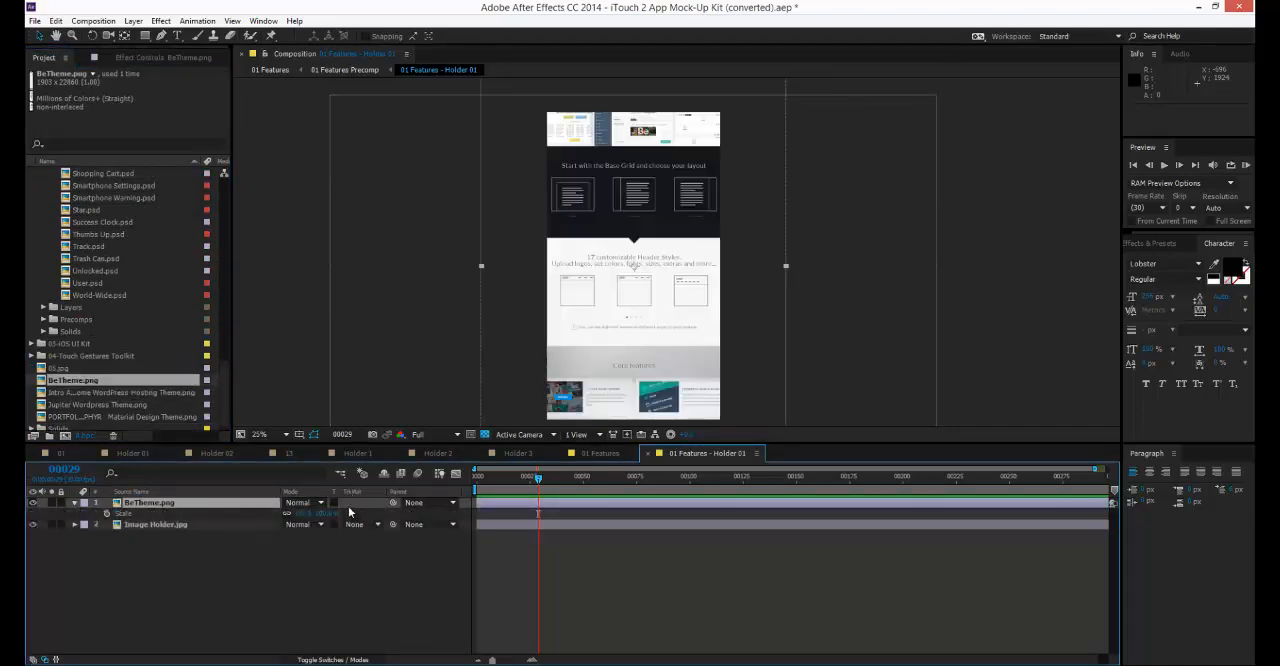
left_click_drag(325, 514, 293, 514)
left_click_drag(588, 200, 597, 665)
left_click_drag(630, 262, 628, 661)
left_click_drag(634, 197, 634, 153)
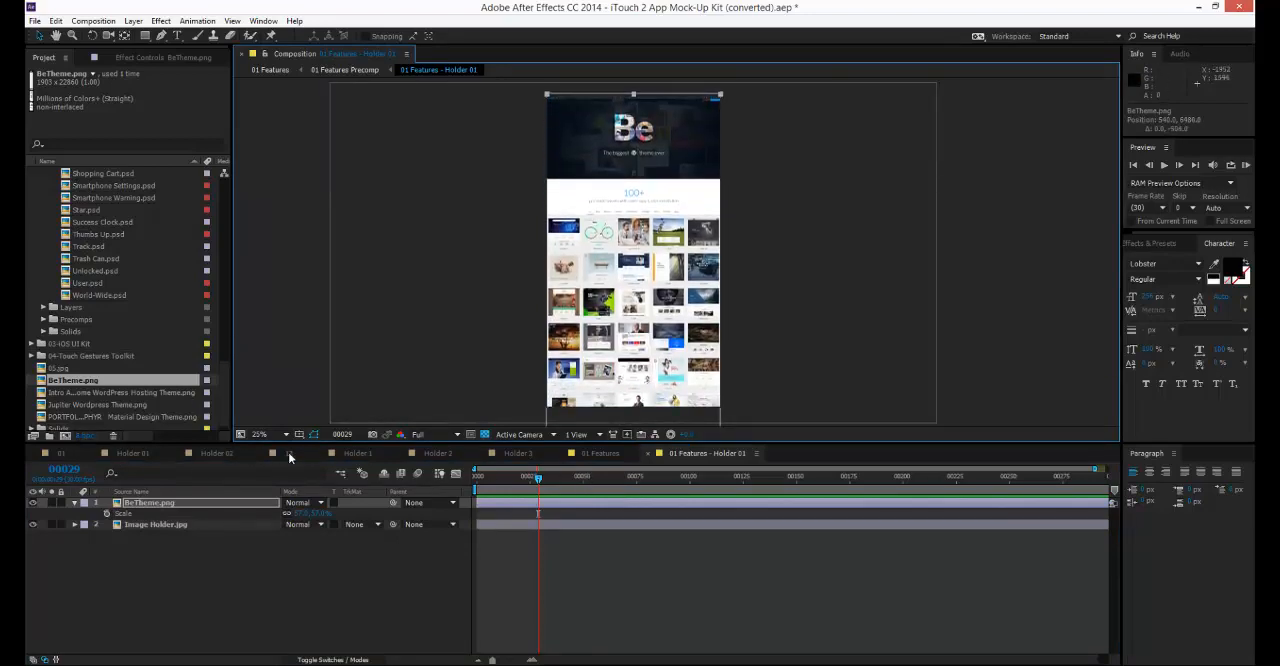
Return to the 01 Features composition and scrub to frame 332 to check the filled phone screen.
left_click(288, 453)
left_click(474, 458)
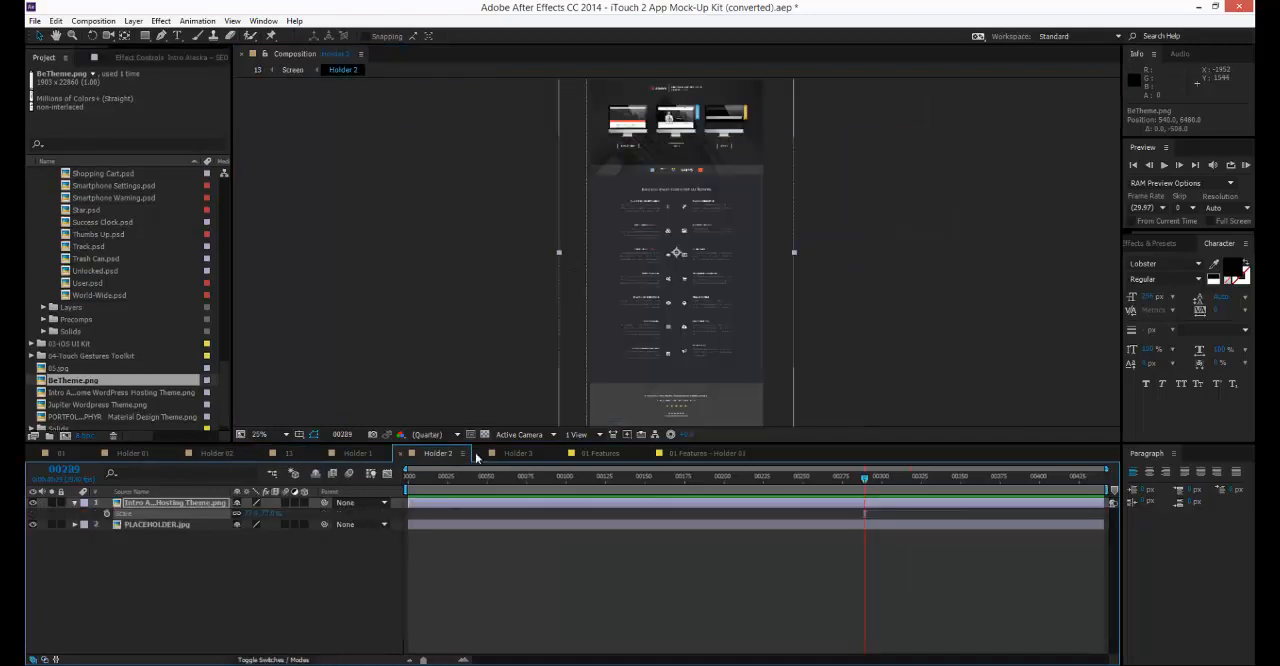
left_click(598, 453)
left_click_drag(549, 480, 907, 488)
scroll(184, 305, "down", 1)
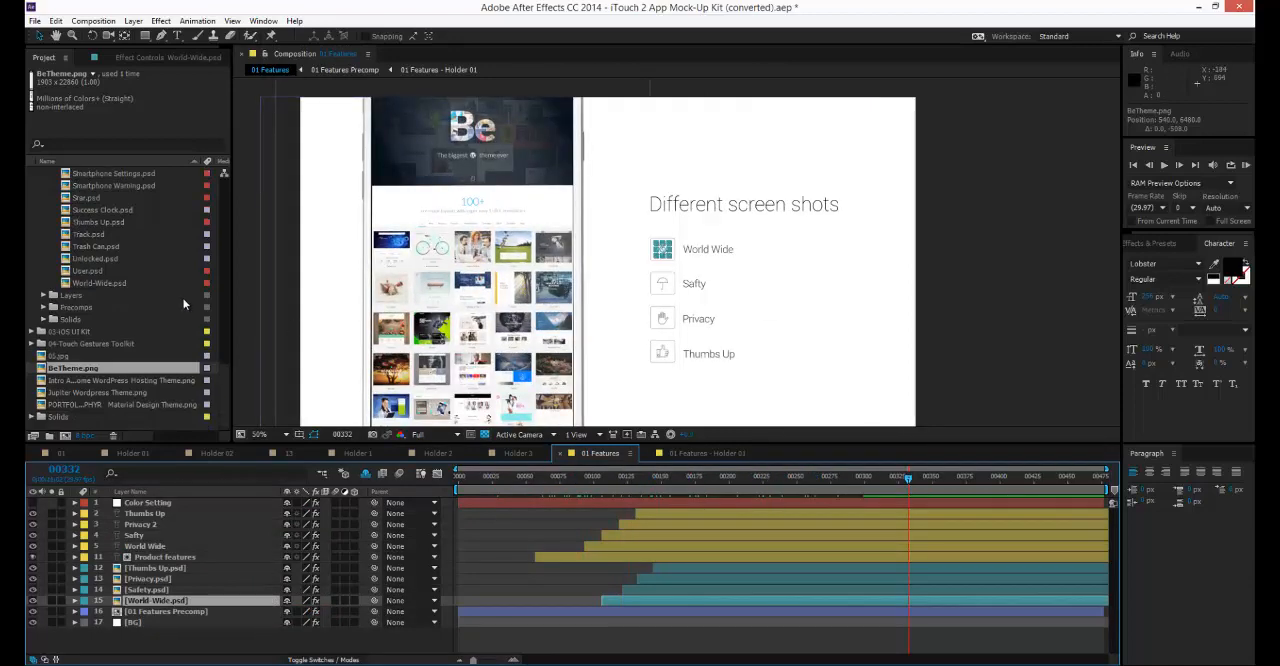
scroll(184, 305, "up", 1)
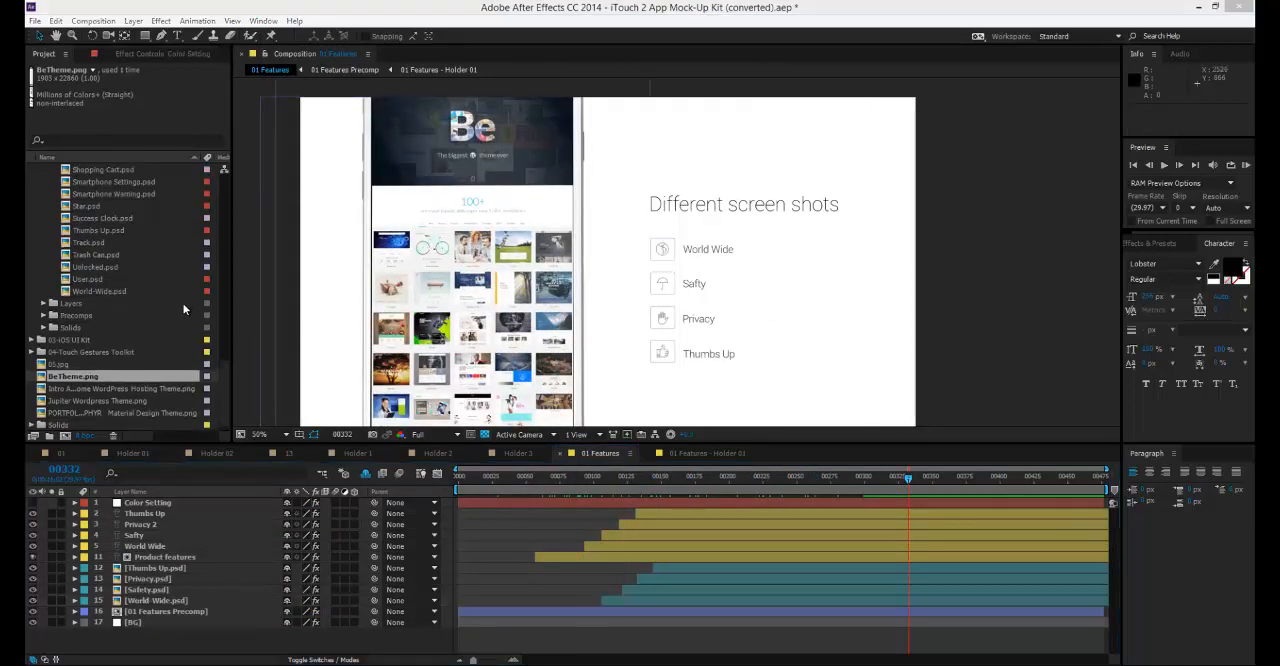
Bring miz.jpg from the 000 - Assets folder into 01 Features, directly below the 01 Features Precomp layer.
key("alt+Tab")
key("alt+Tab")
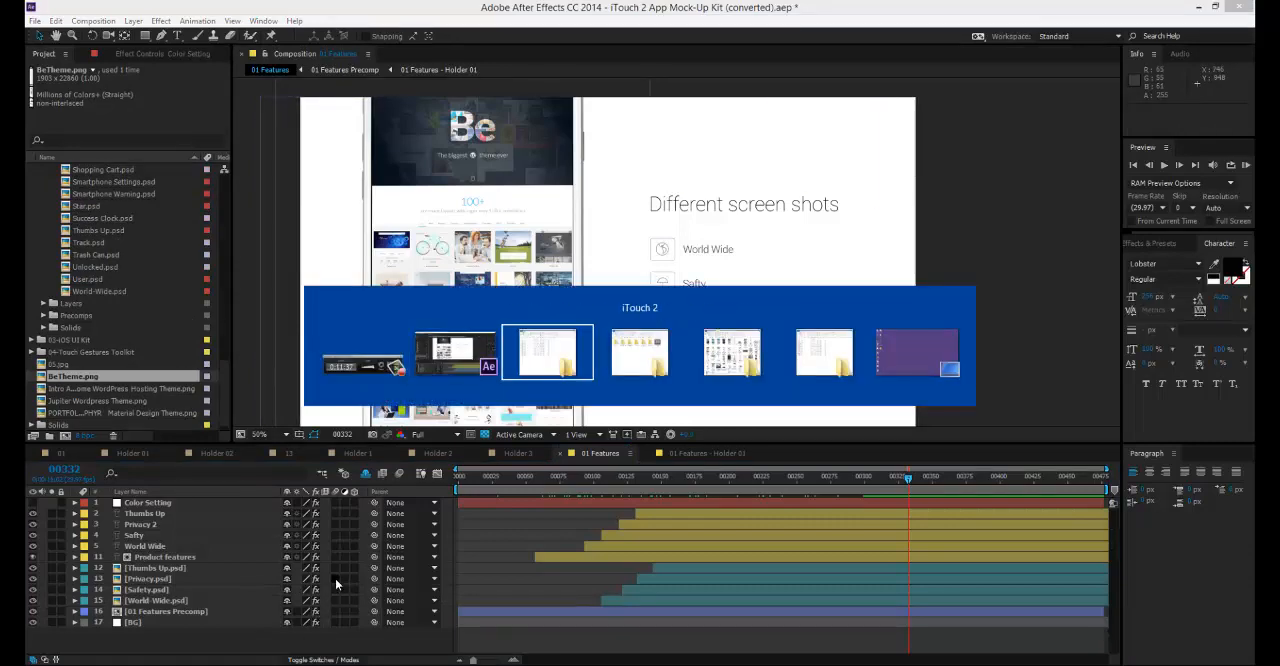
key("alt+Tab")
left_click(745, 535)
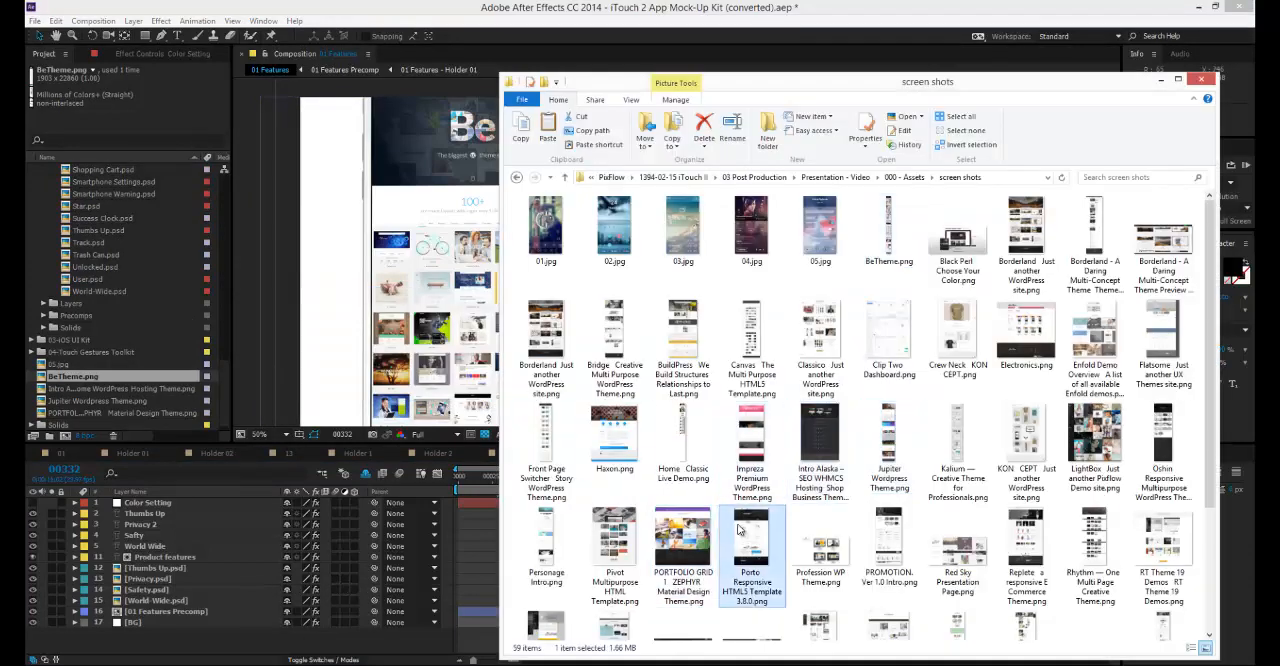
scroll(731, 491, "down", 3)
key("BackSpace")
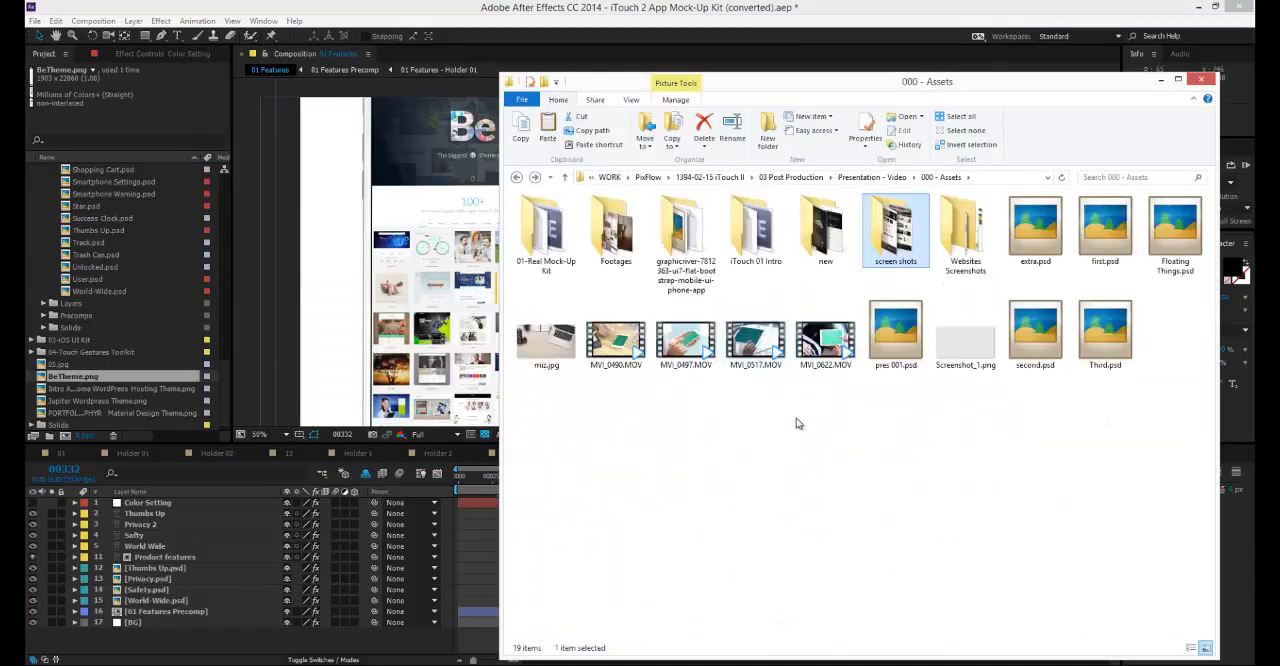
left_click_drag(546, 340, 141, 614)
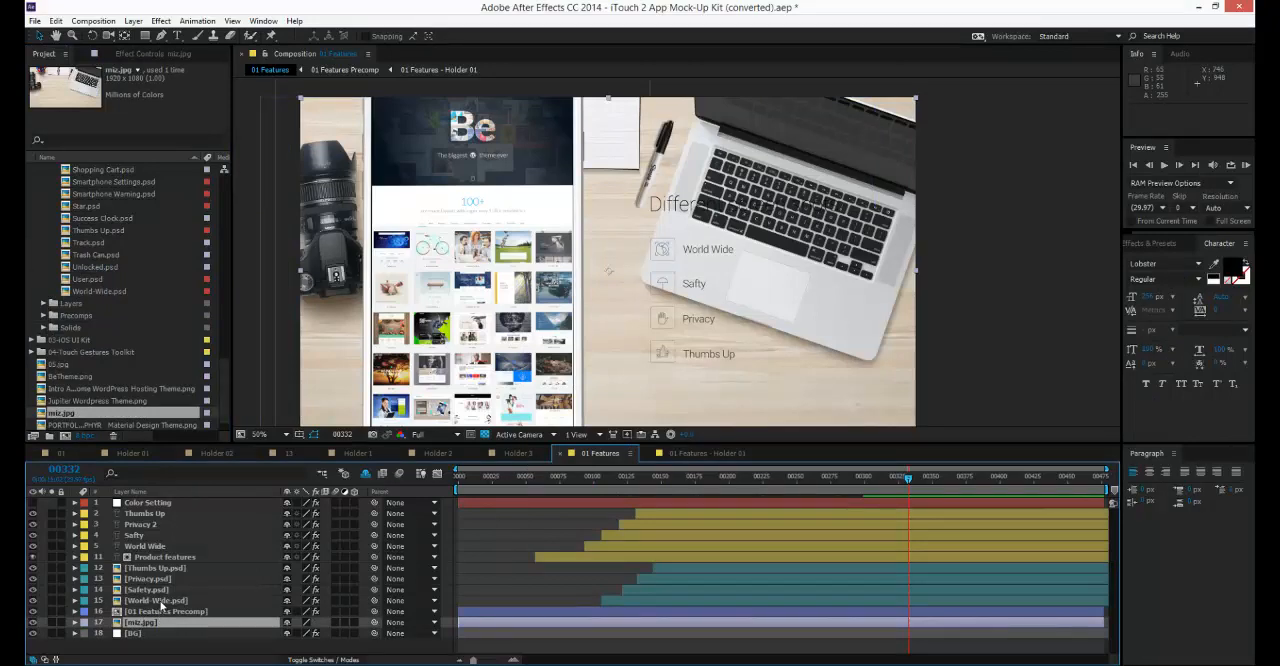
Apply Fast Blur to the miz.jpg layer, increase its blurriness, and turn on Repeat Edge Pixels.
mouse_move(729, 252)
left_mouse_down()
mouse_move(703, 268)
mouse_move(717, 236)
mouse_move(705, 255)
left_mouse_up()
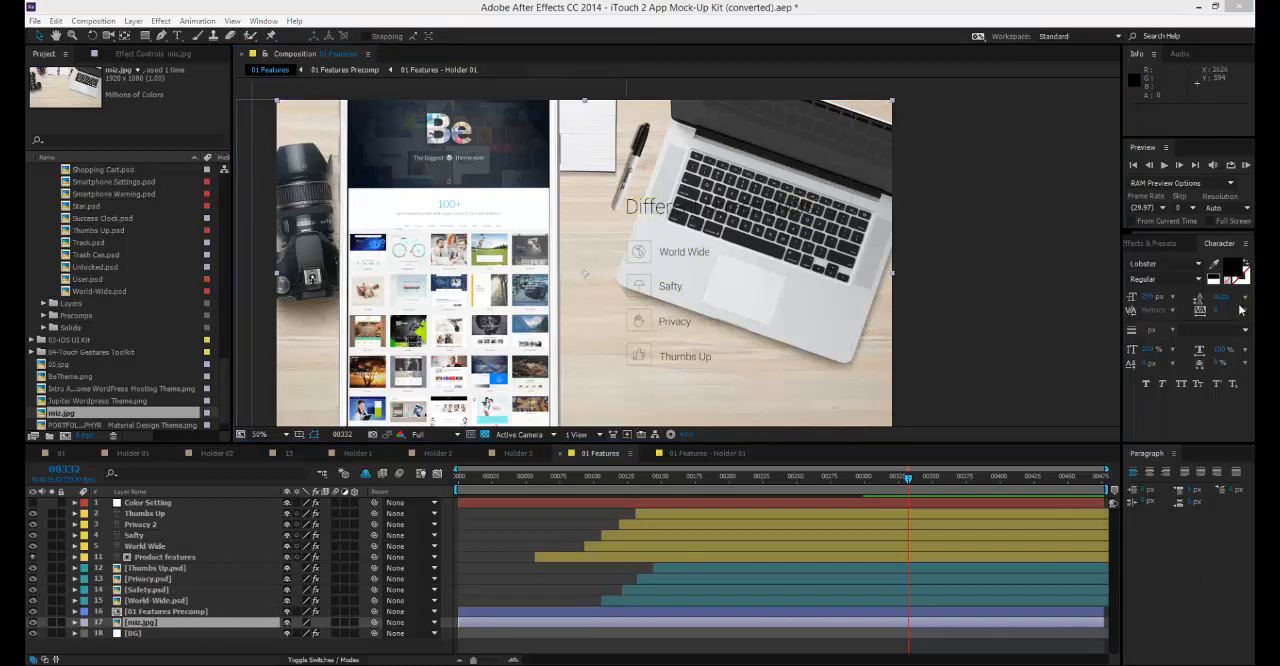
left_click(1155, 243)
left_click(1171, 259)
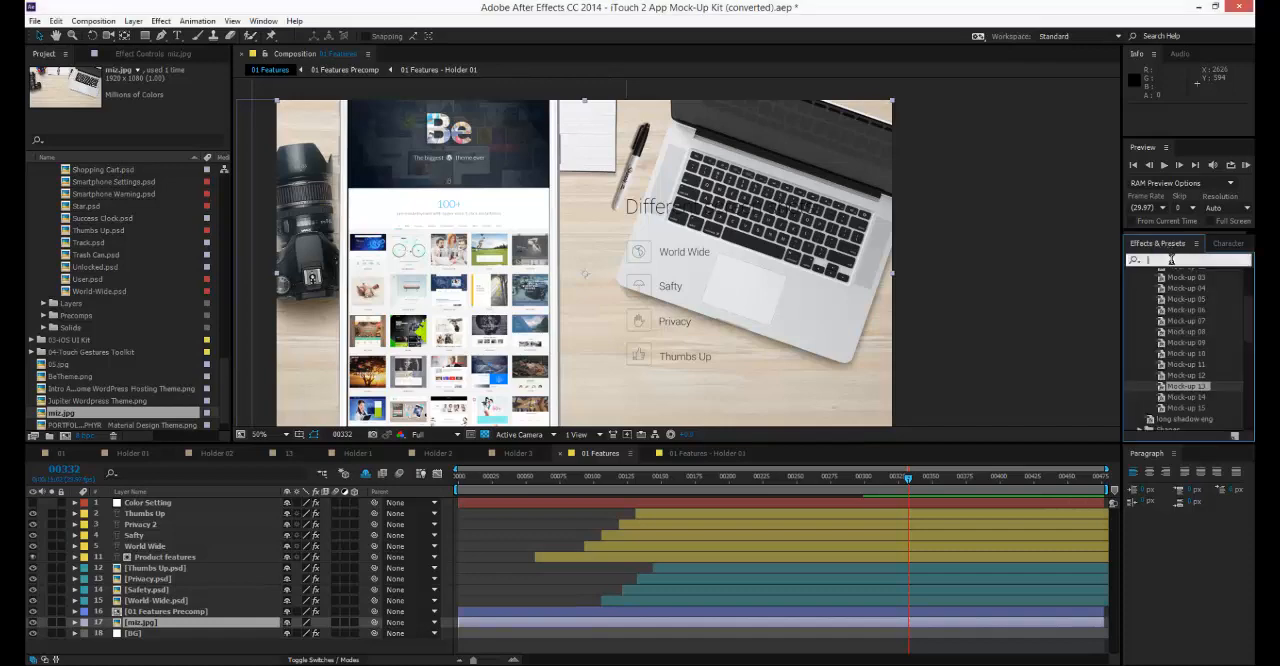
type("fast bl")
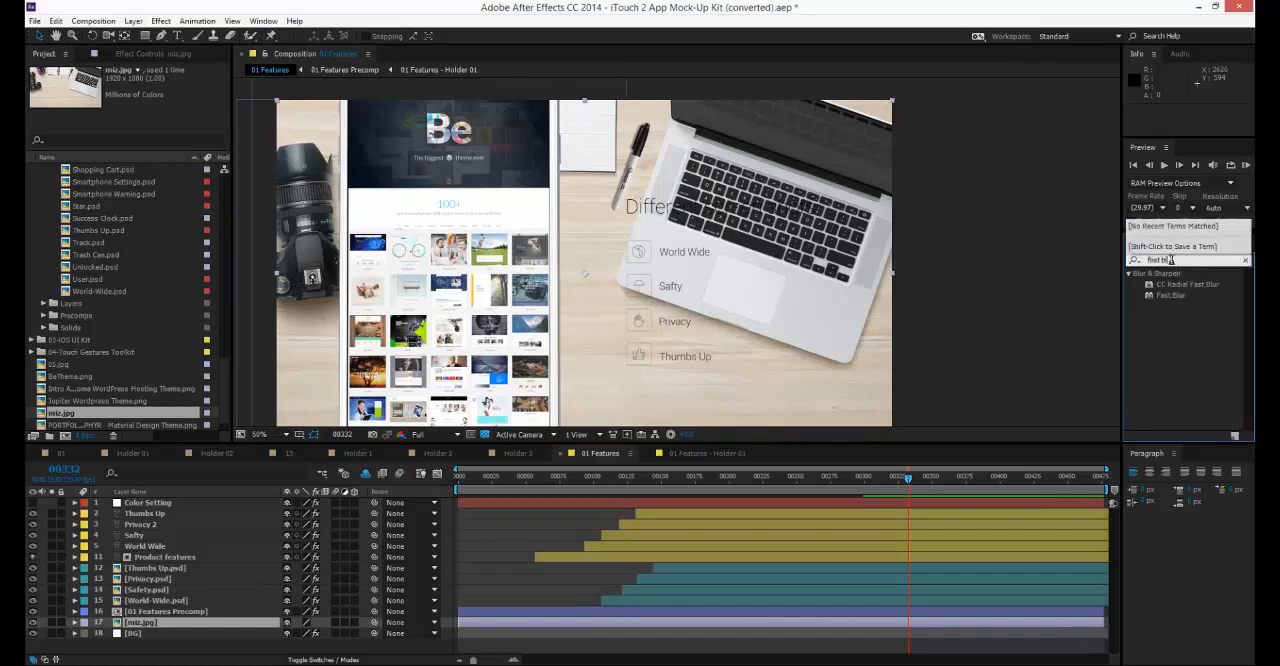
type("ur")
double_click(1175, 296)
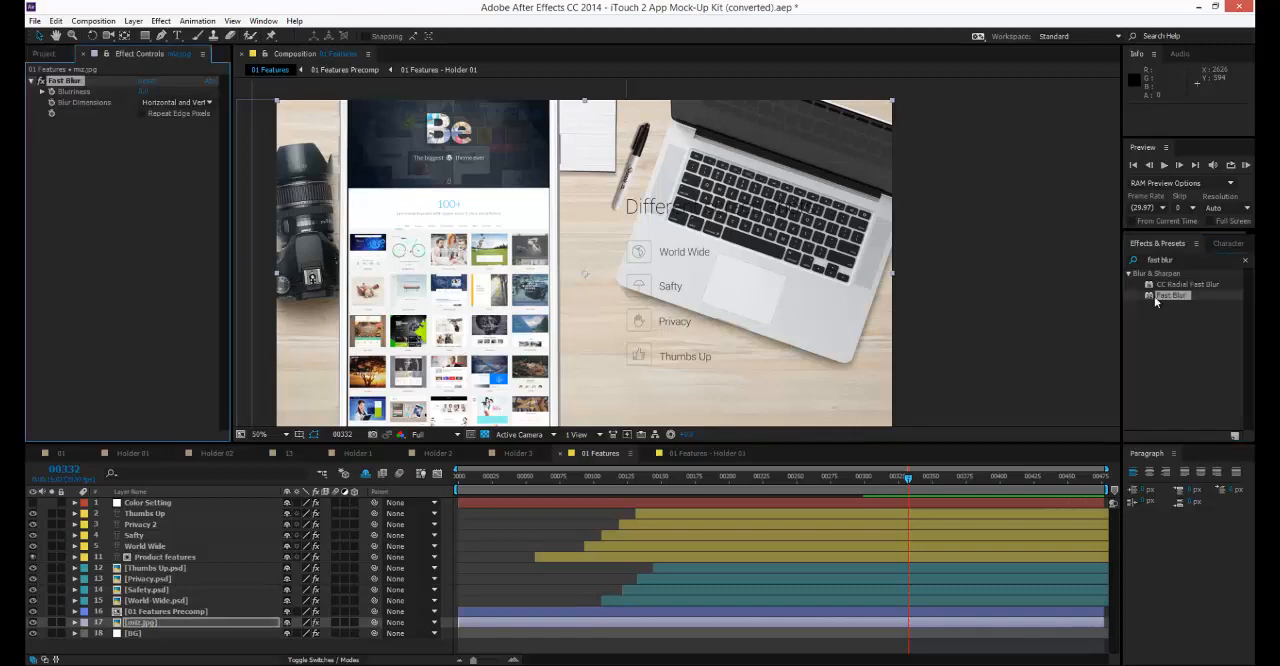
left_click(142, 91)
key("Return")
left_click(142, 113)
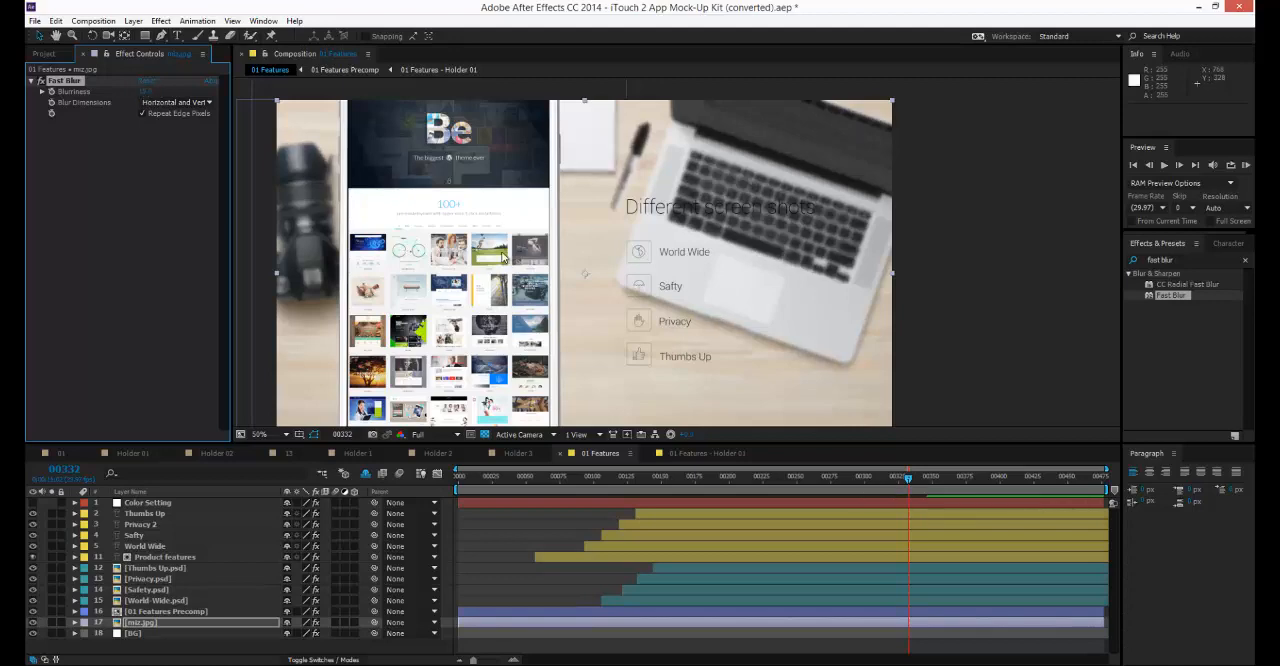
Set Color 01, Color 02 and Color 03 on the Color Setting layer to FFFFFF.
left_click(172, 502)
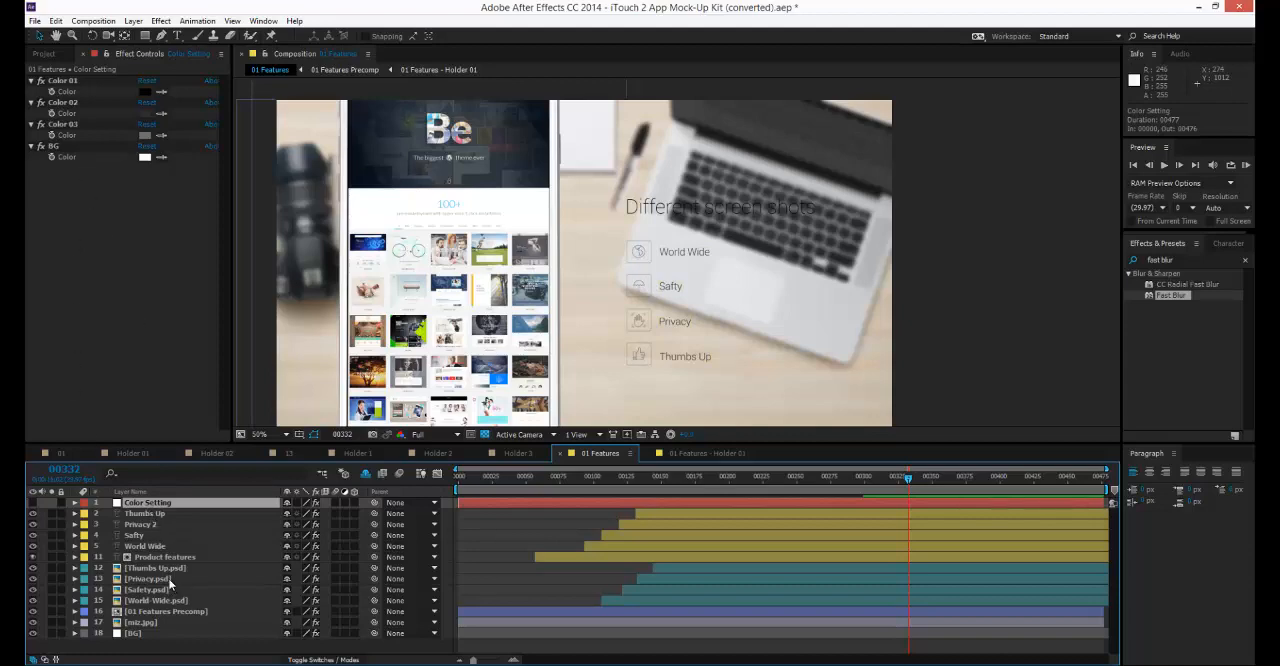
left_click(145, 91)
type("ffffff")
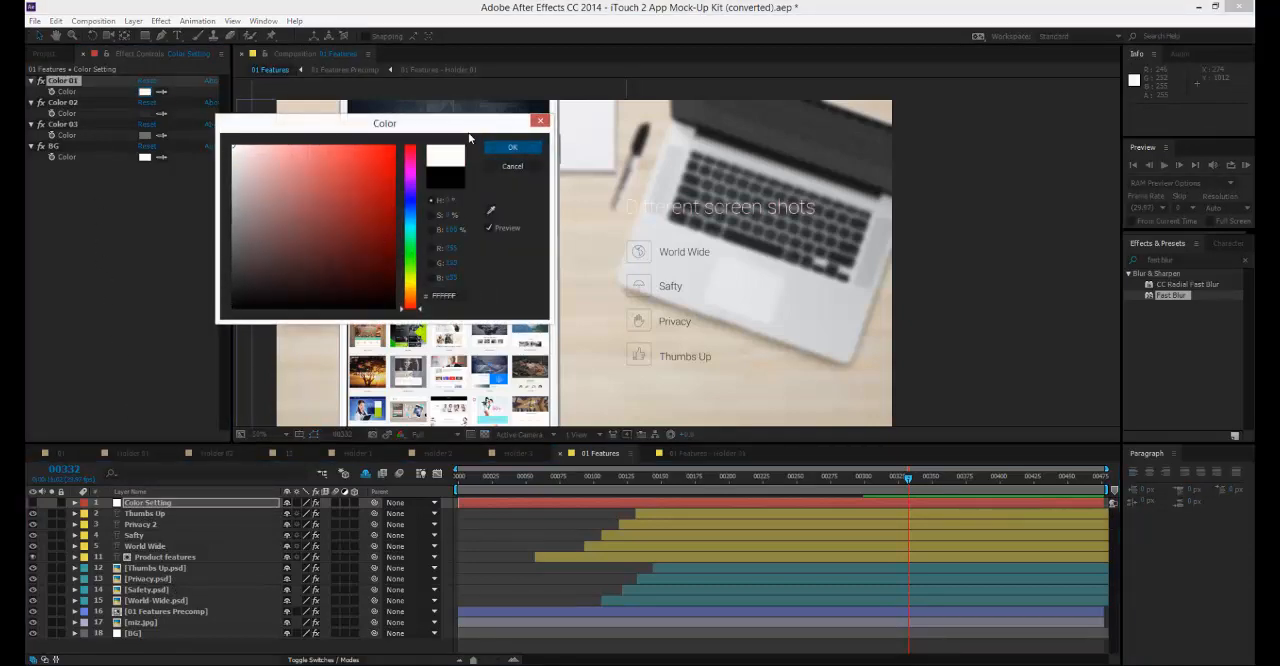
left_click(511, 147)
left_click(145, 113)
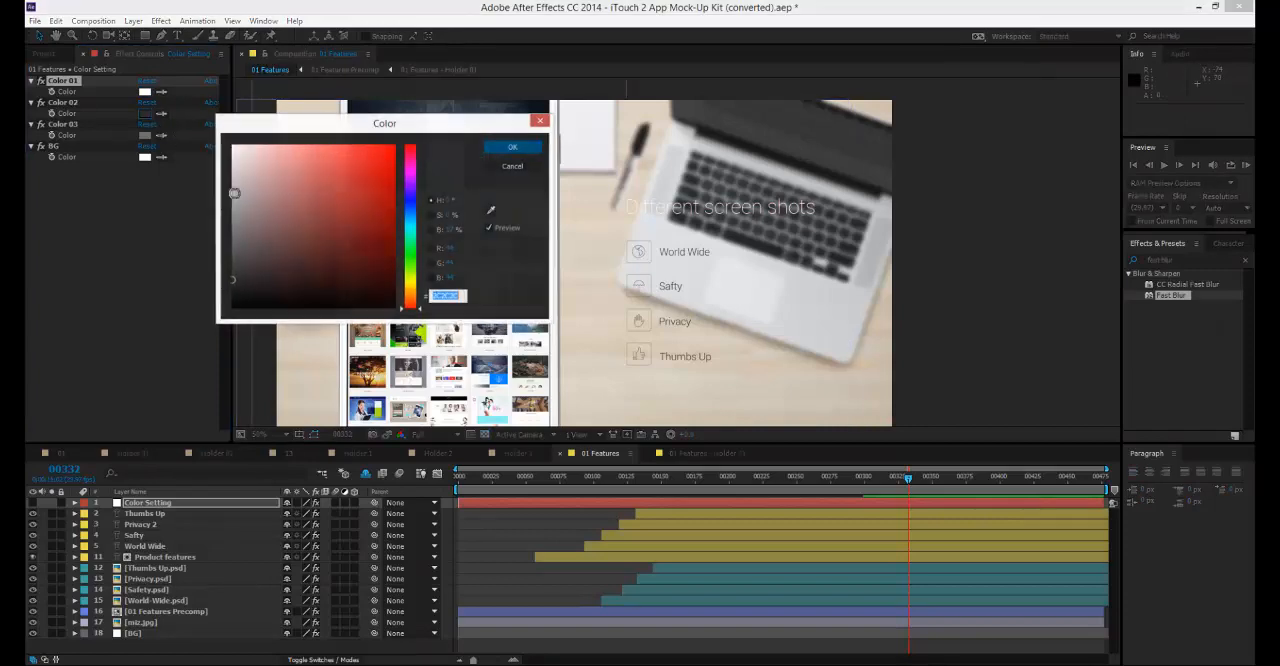
type("ffffff")
left_click(512, 147)
left_click(145, 135)
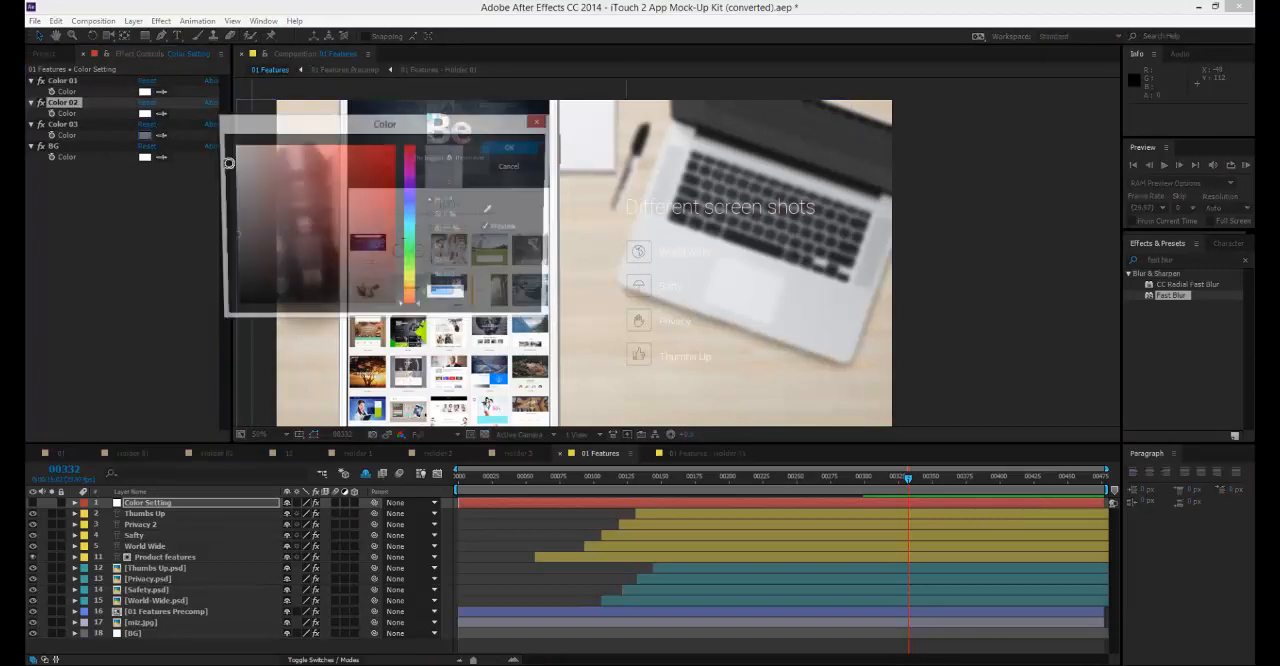
type("ffffff")
left_click(512, 147)
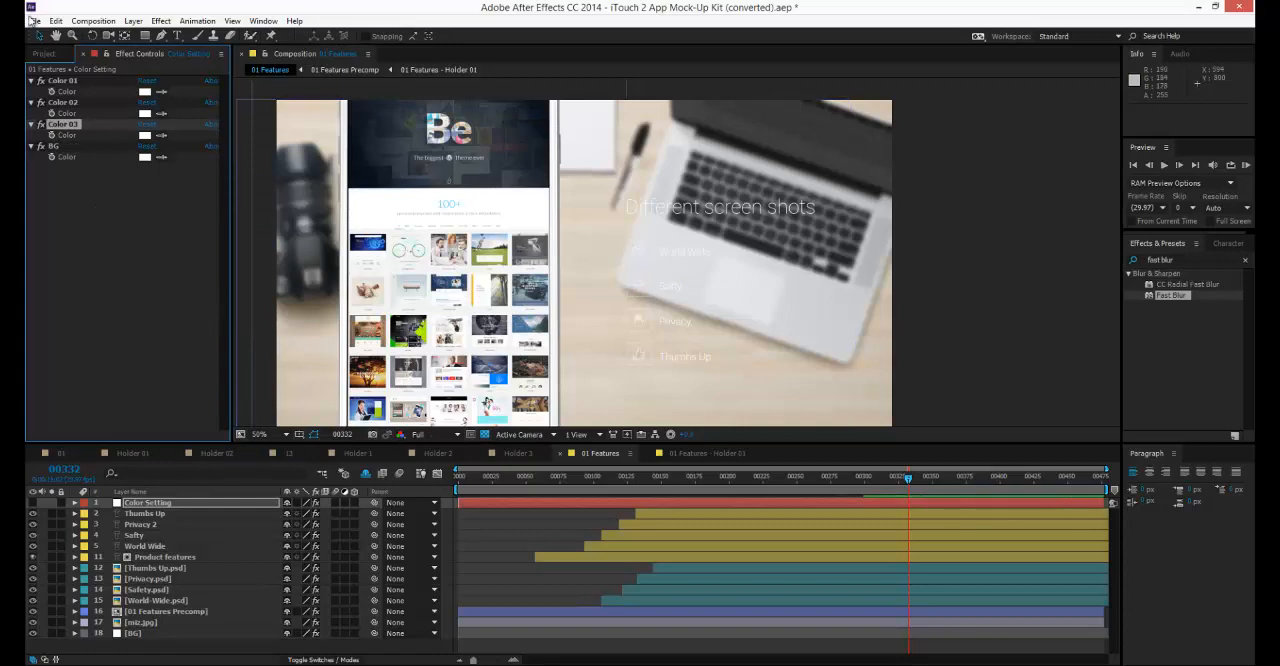
Collapse the 02-Digital Explainer Scenes folder in the project and expand the 03-iOS UI Kit folder.
left_click(55, 53)
scroll(86, 233, "up", 3)
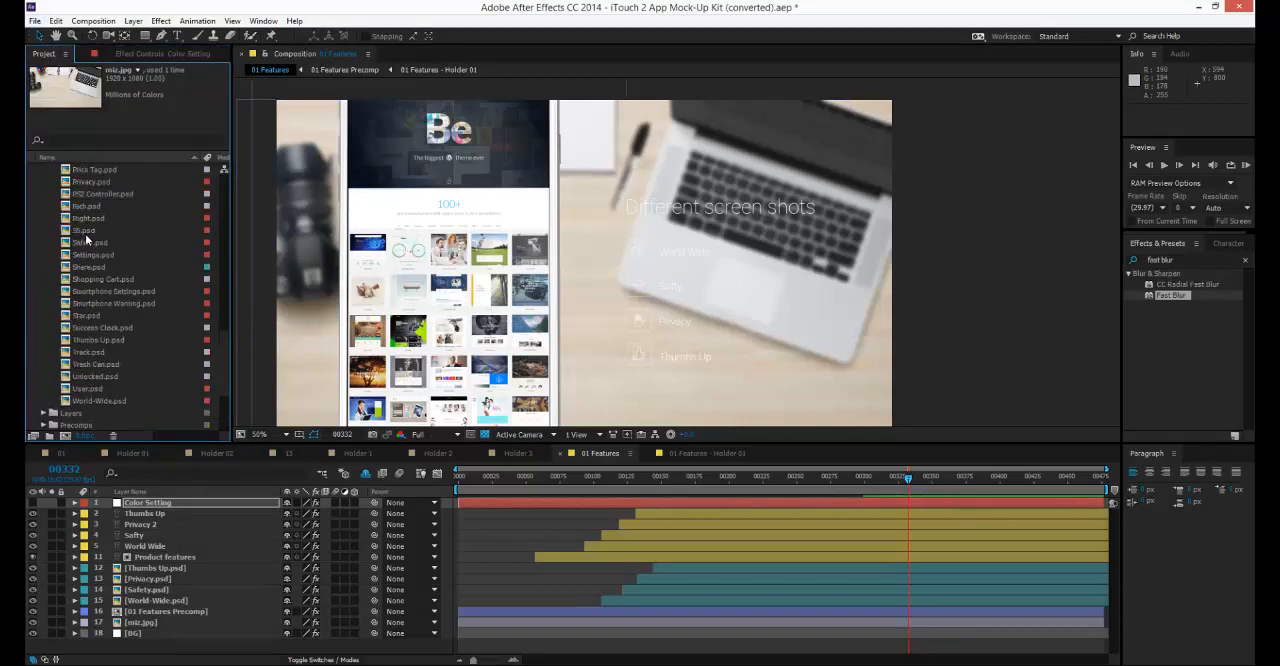
scroll(85, 238, "up", 12)
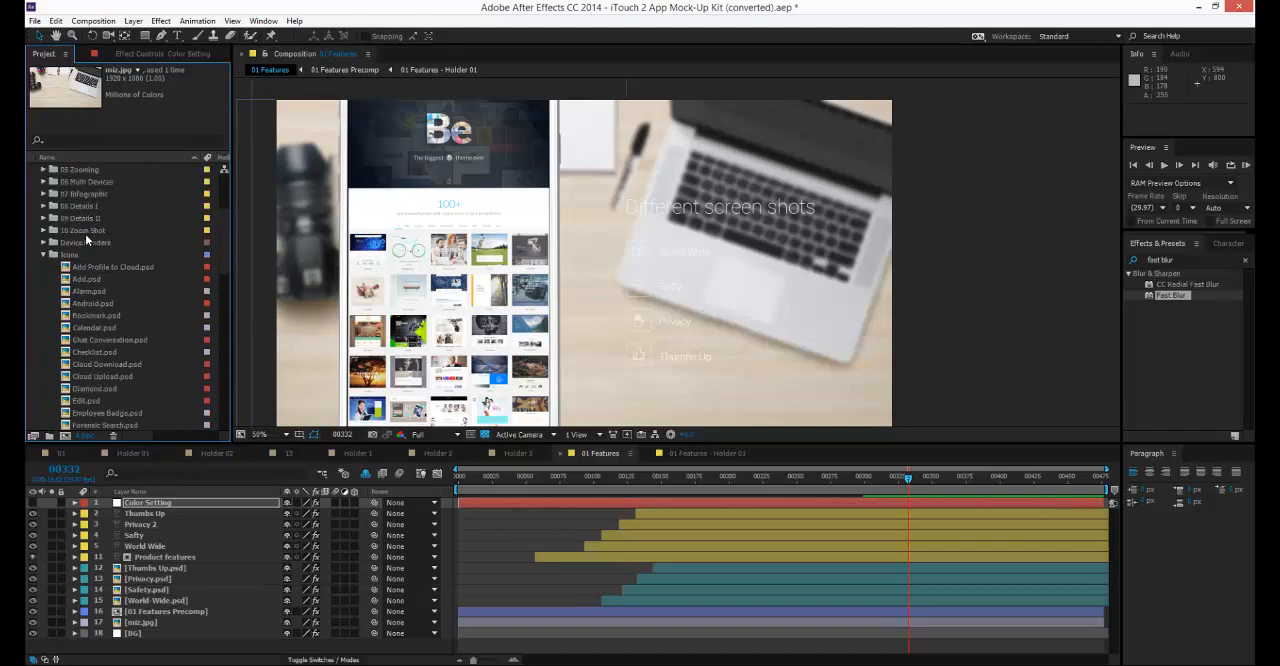
scroll(85, 234, "up", 4)
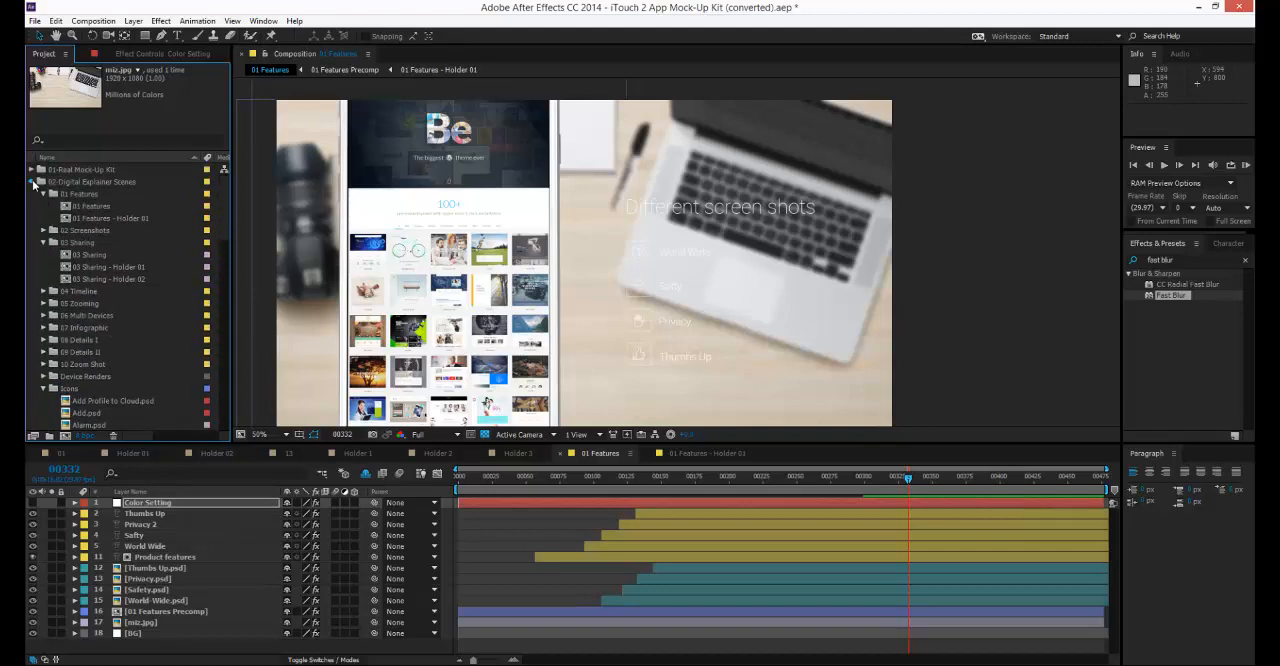
left_click(33, 182)
left_click(67, 195)
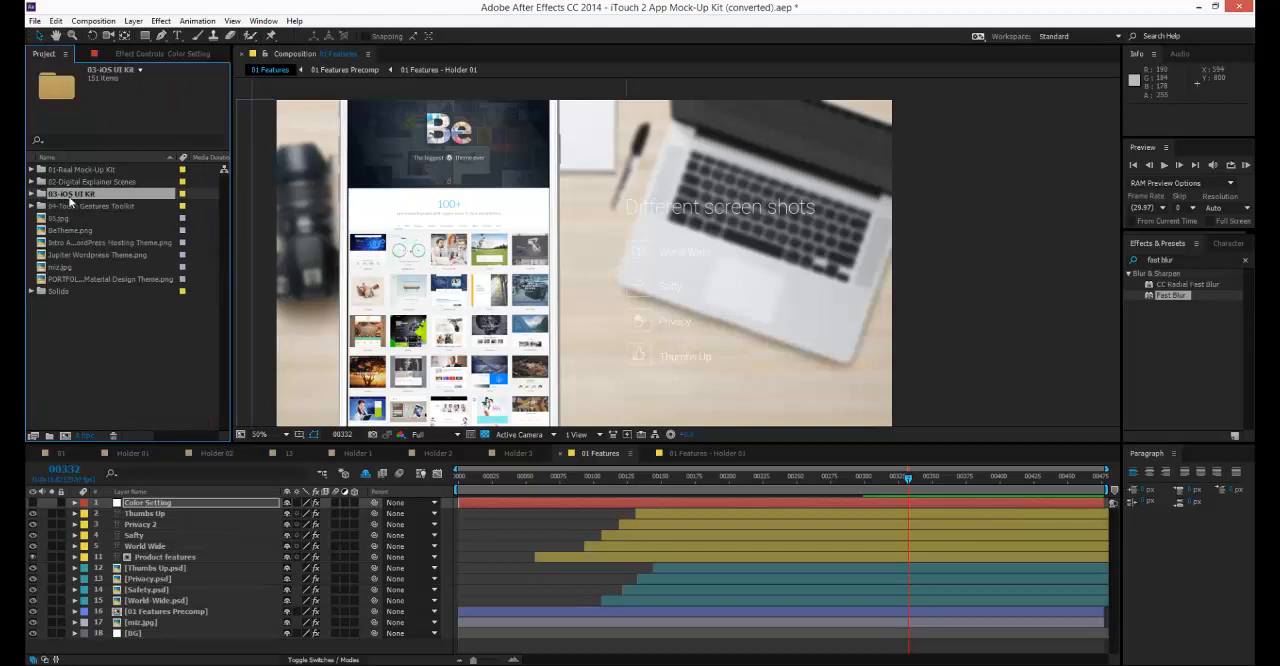
left_click(33, 194)
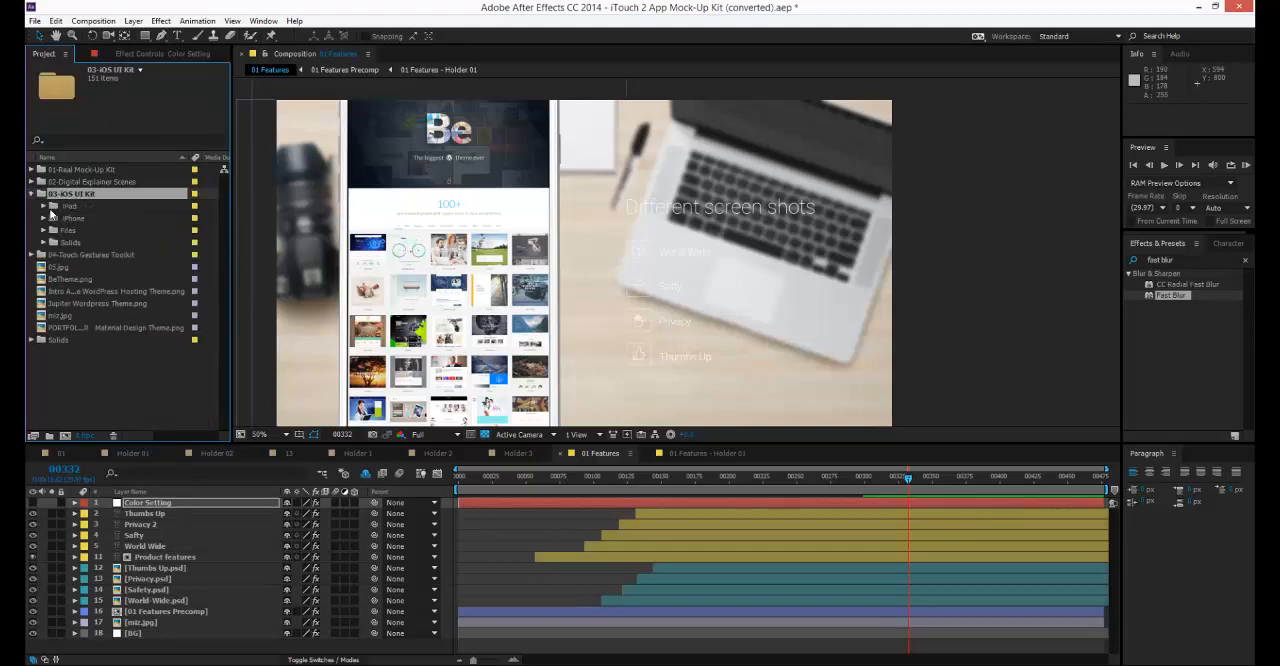
Expand the iPad and iPhone folders of the iOS UI Kit to show their element categories.
left_click(60, 218)
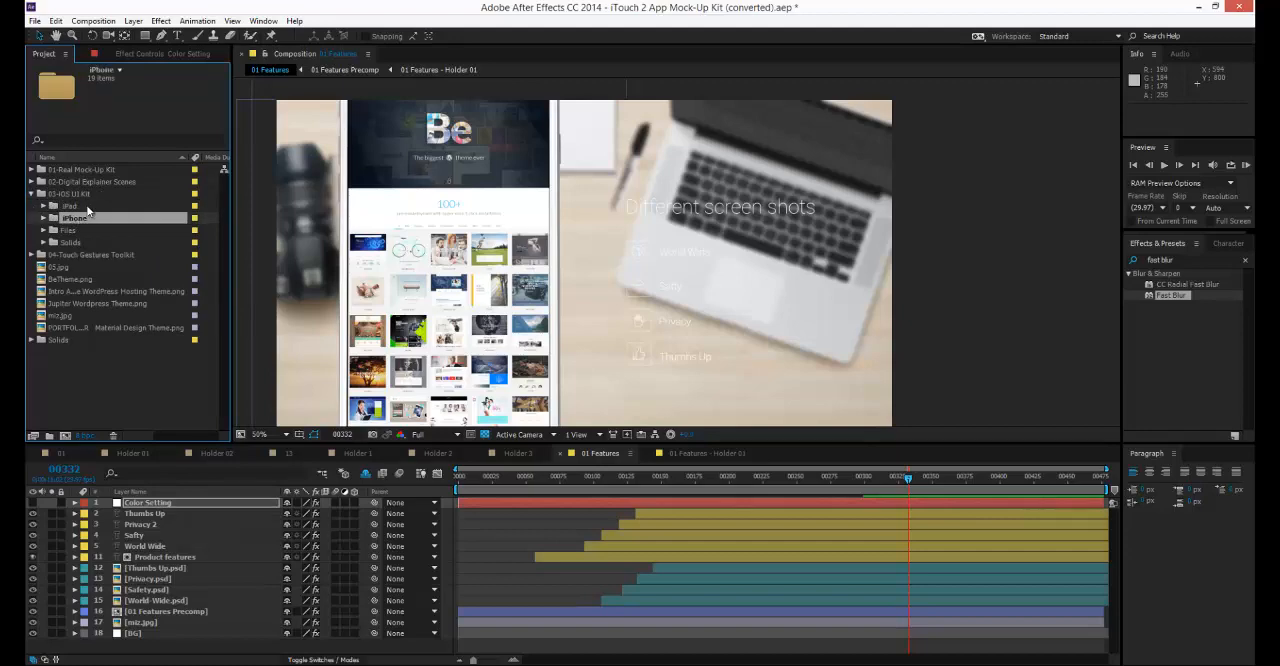
left_click(70, 208)
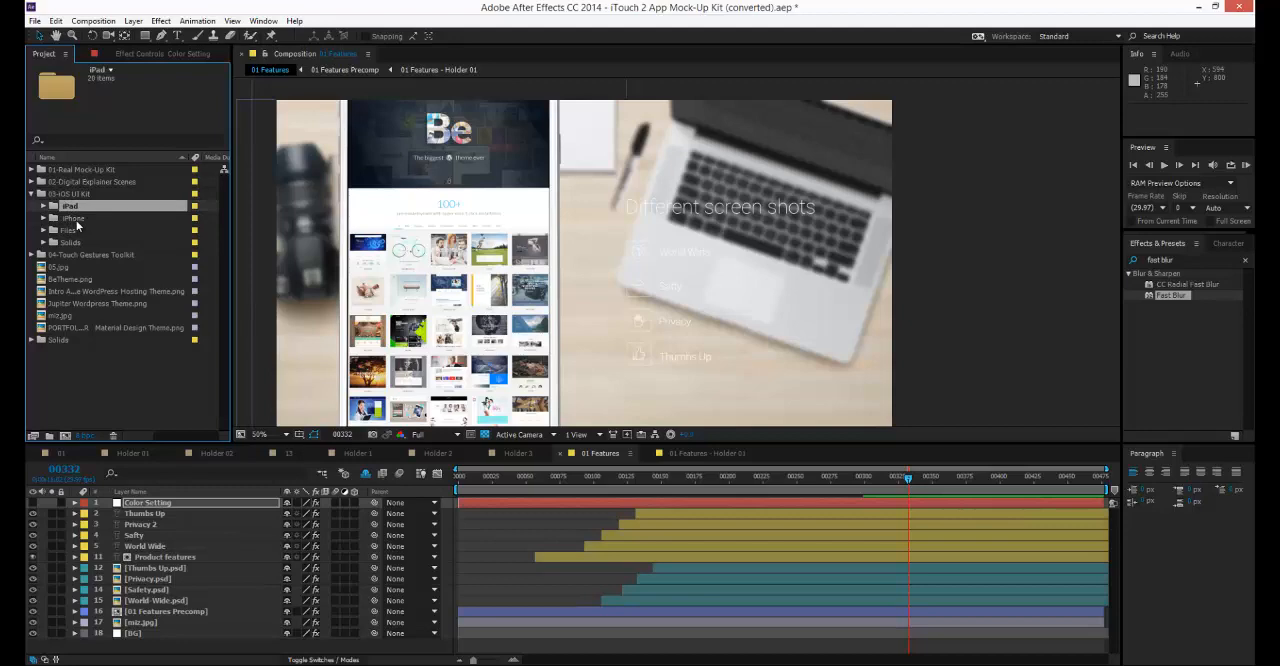
left_click(75, 220)
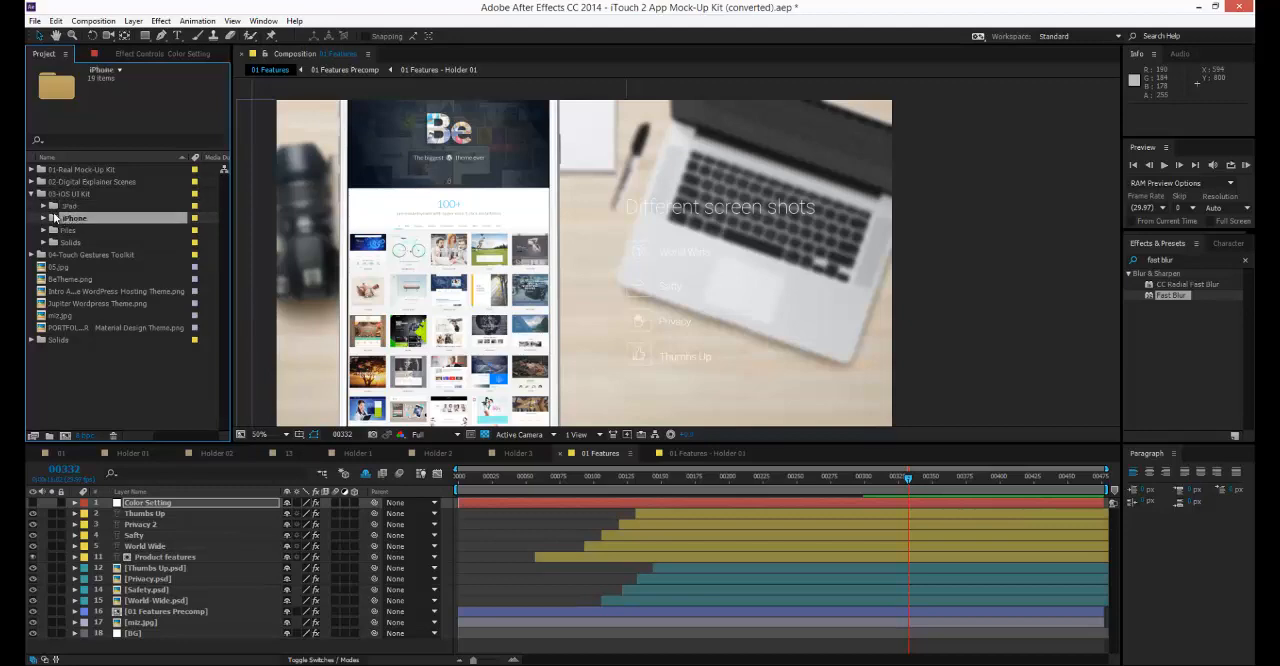
left_click(45, 207)
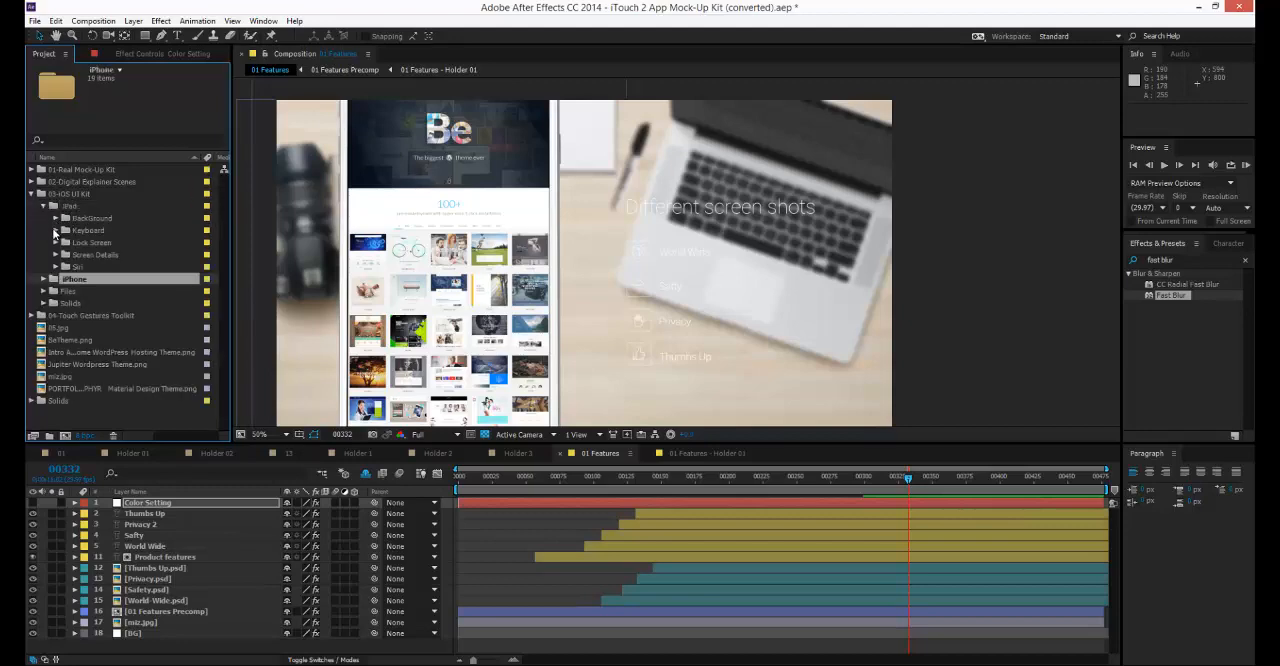
left_click(43, 279)
left_click(40, 320)
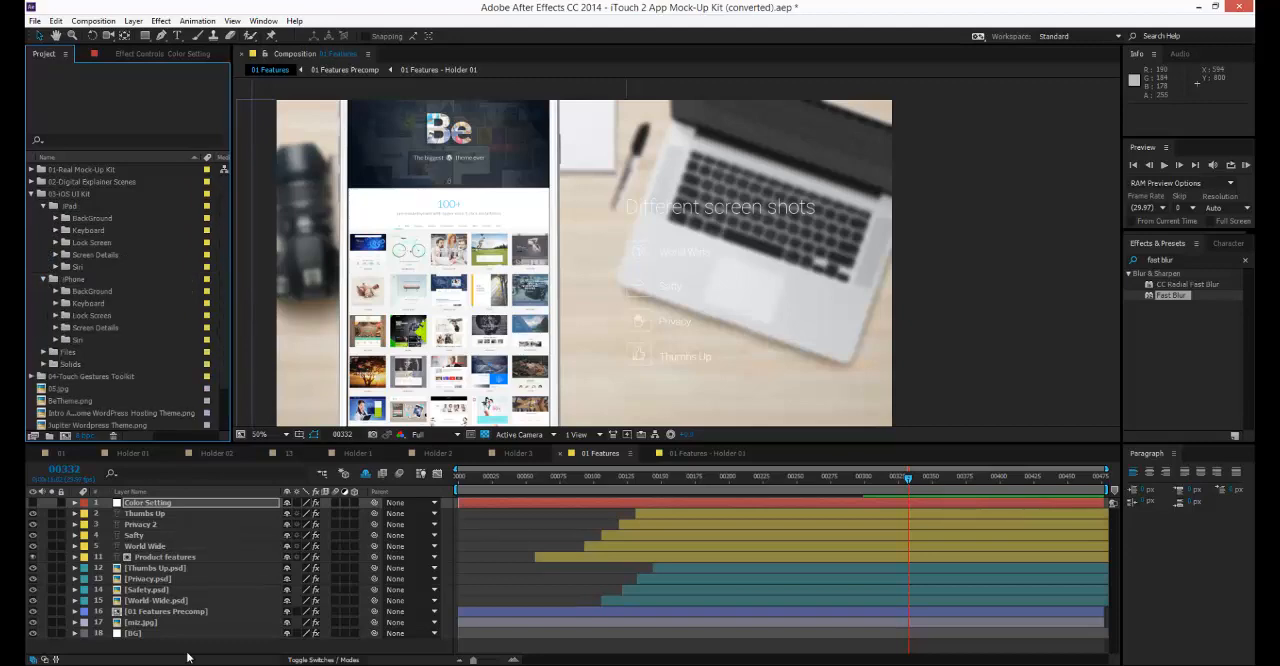
Add the White iPhone screen details from the iOS UI Kit above BeTheme.png in the 01 Features - Holder 01 composition.
left_click(698, 453)
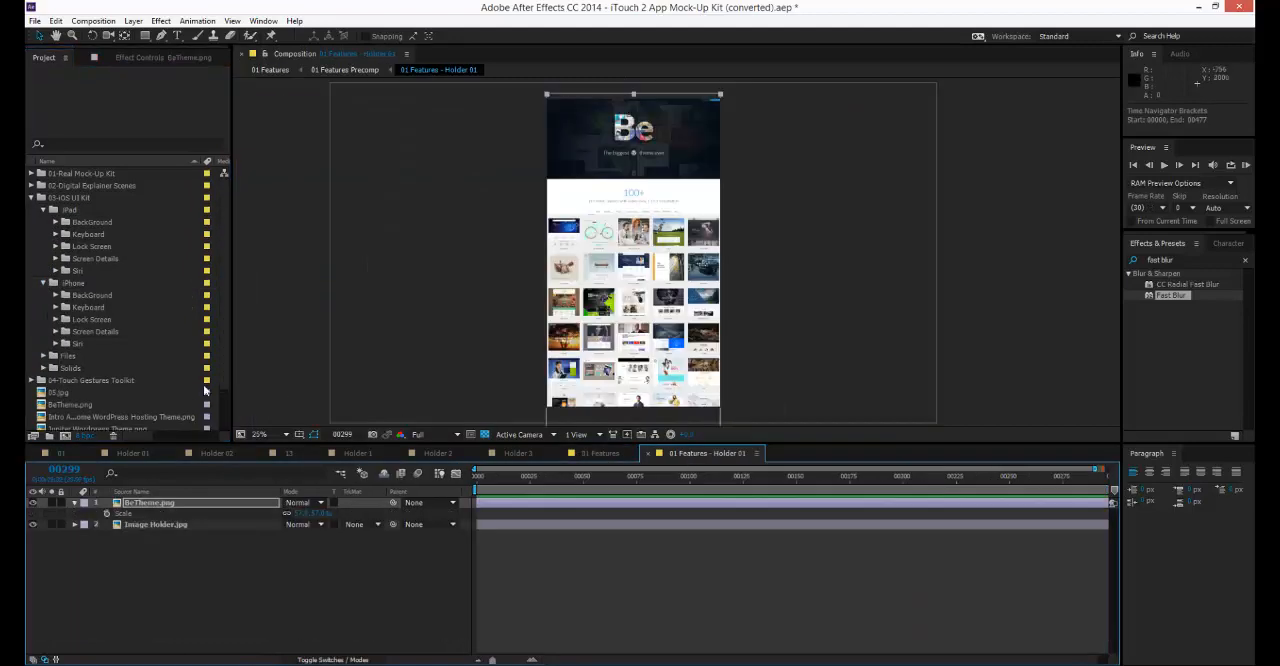
left_click(55, 331)
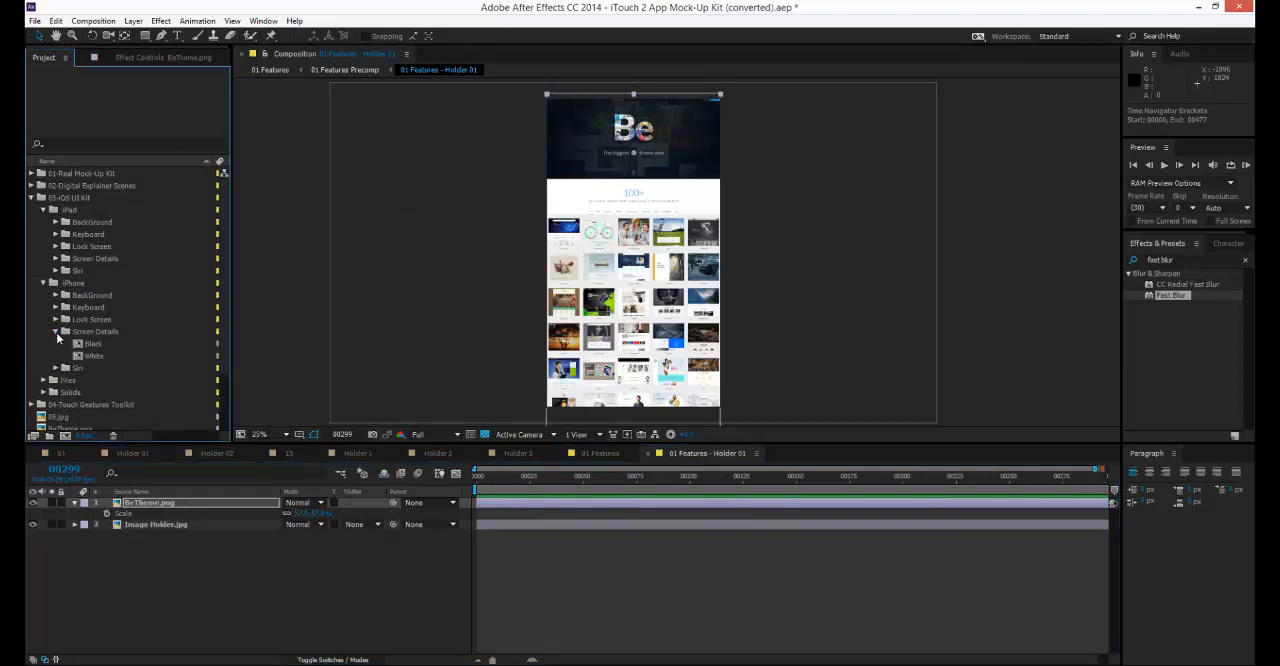
left_click(102, 357)
left_click_drag(102, 357, 170, 509)
scroll(705, 127, "up", 2)
left_click_drag(741, 114, 776, 398)
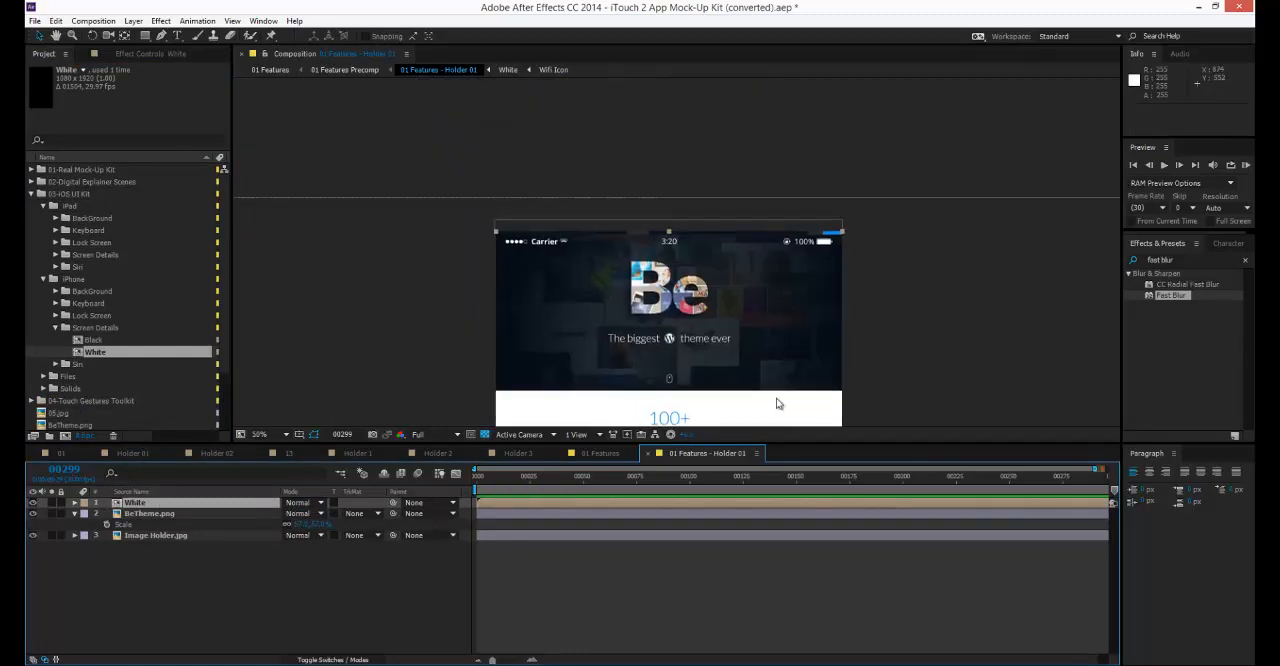
scroll(778, 396, "up", 2)
left_click_drag(806, 277, 646, 282)
scroll(986, 211, "down", 4)
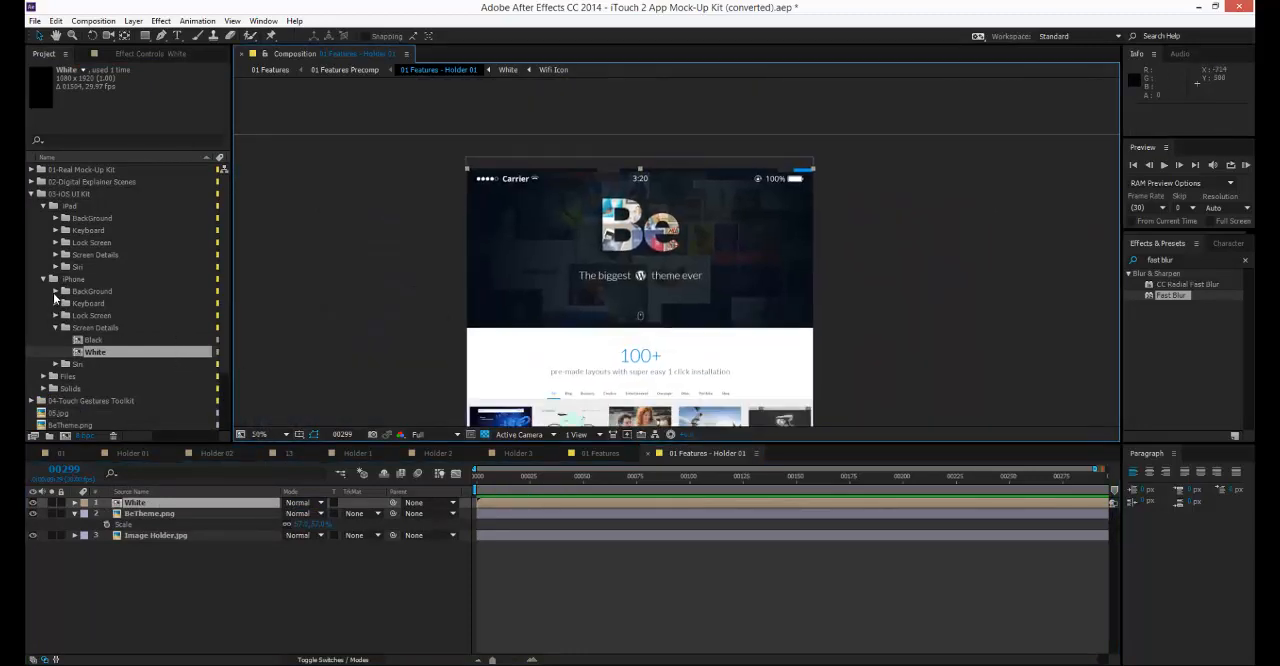
Add 3.psd from the iPhone BackGround folder between the White and BeTheme.png layers and scale it down.
left_click(55, 291)
left_click(93, 327)
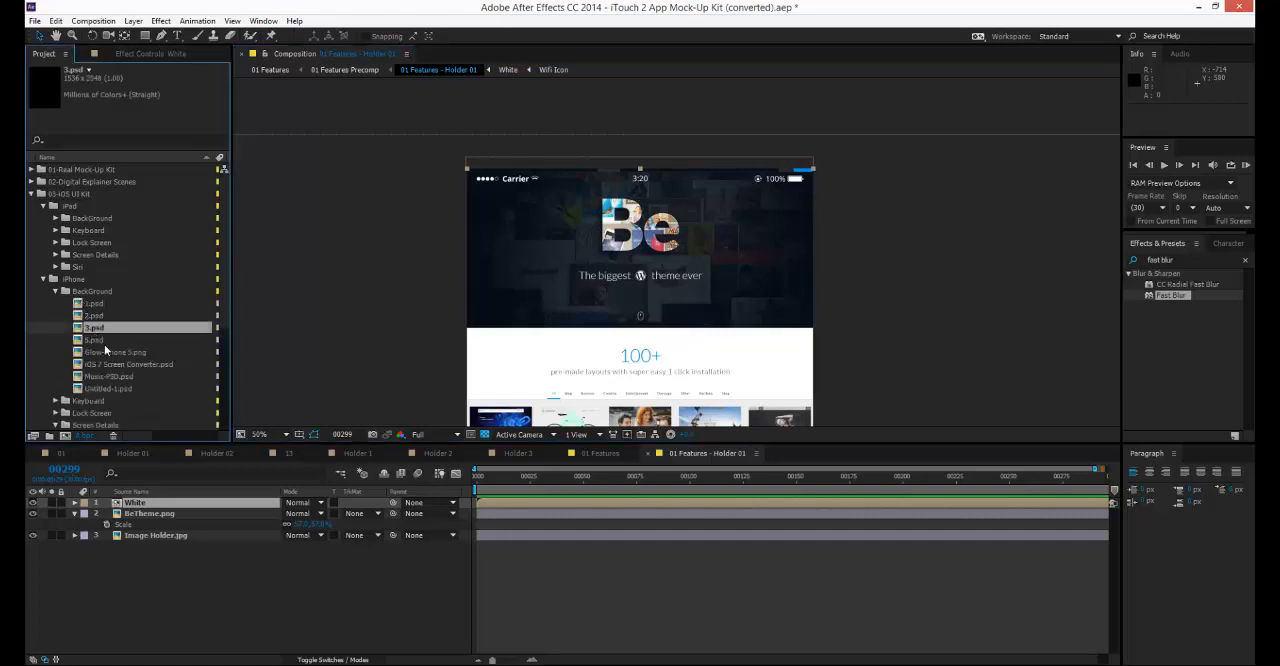
left_click_drag(111, 489, 138, 508)
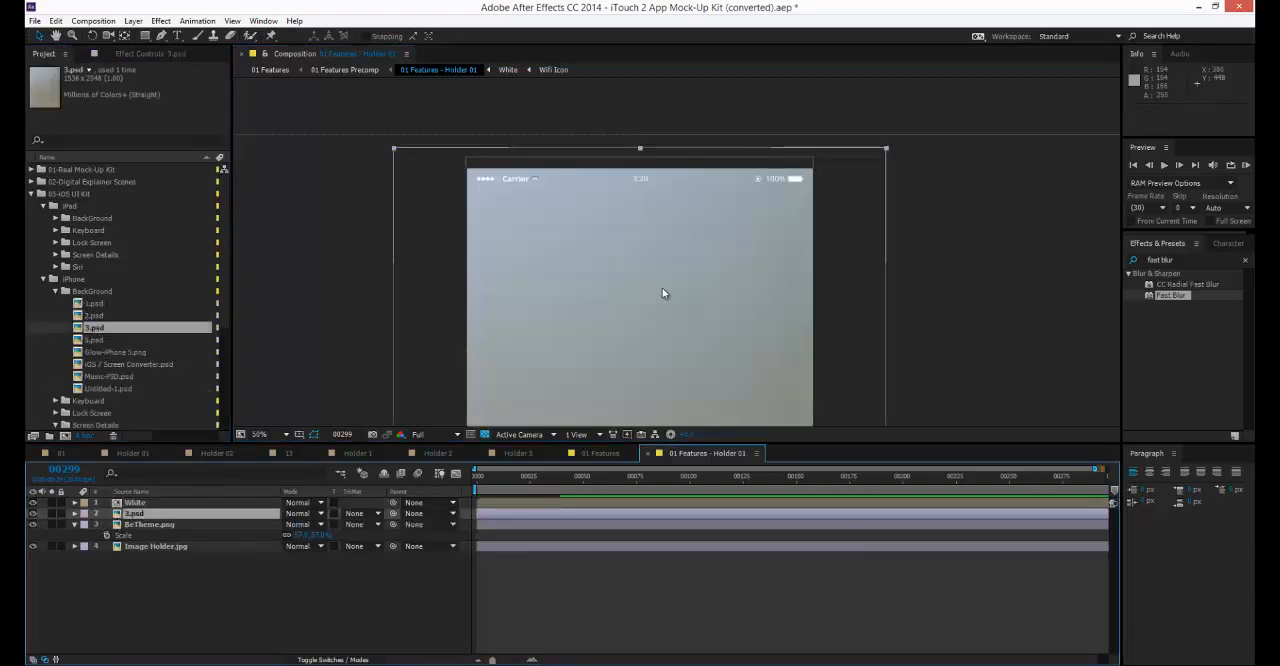
left_click_drag(613, 297, 549, 193)
scroll(559, 161, "down", 2)
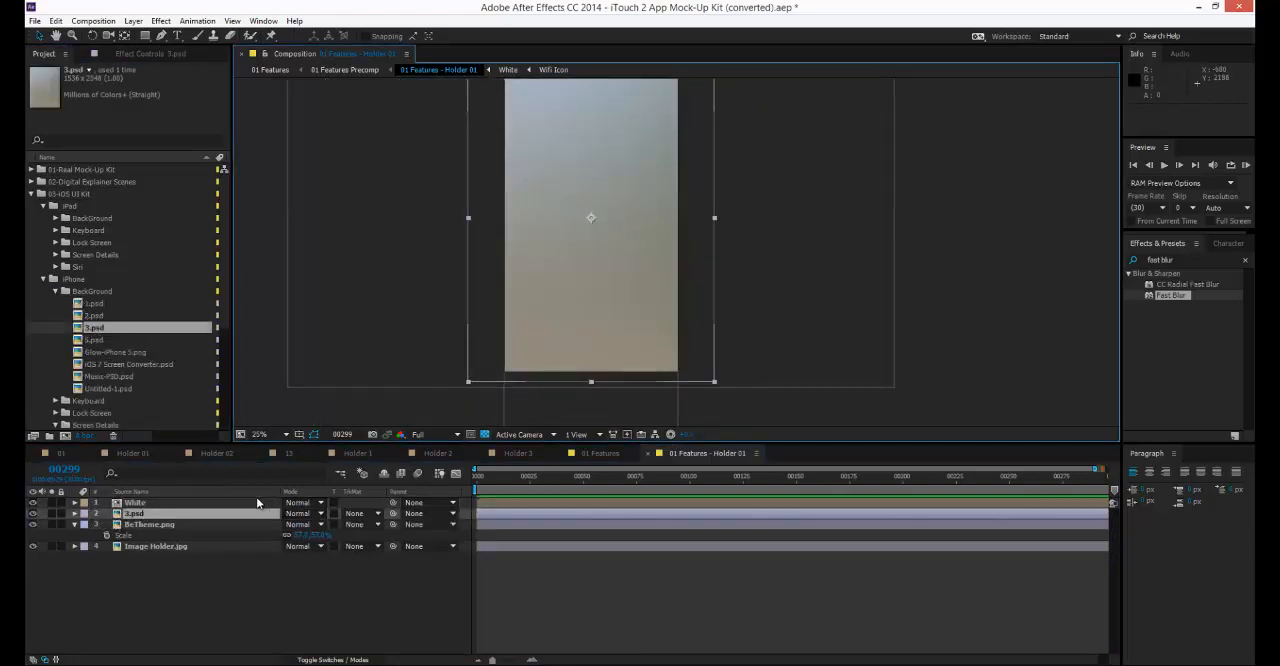
key("s")
left_click_drag(297, 527, 272, 500)
Replace the 3.psd background layer's source with 2.psd, and that one with 1.psd.
left_click_drag(93, 315, 146, 515)
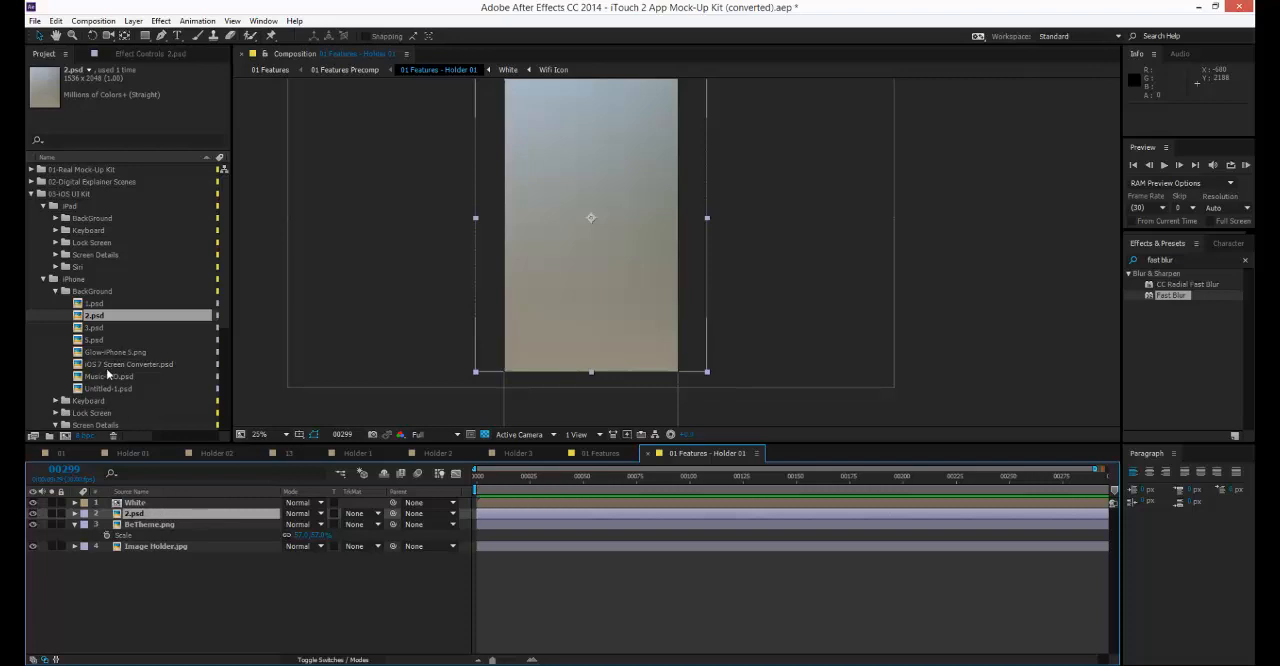
left_click_drag(97, 308, 159, 515)
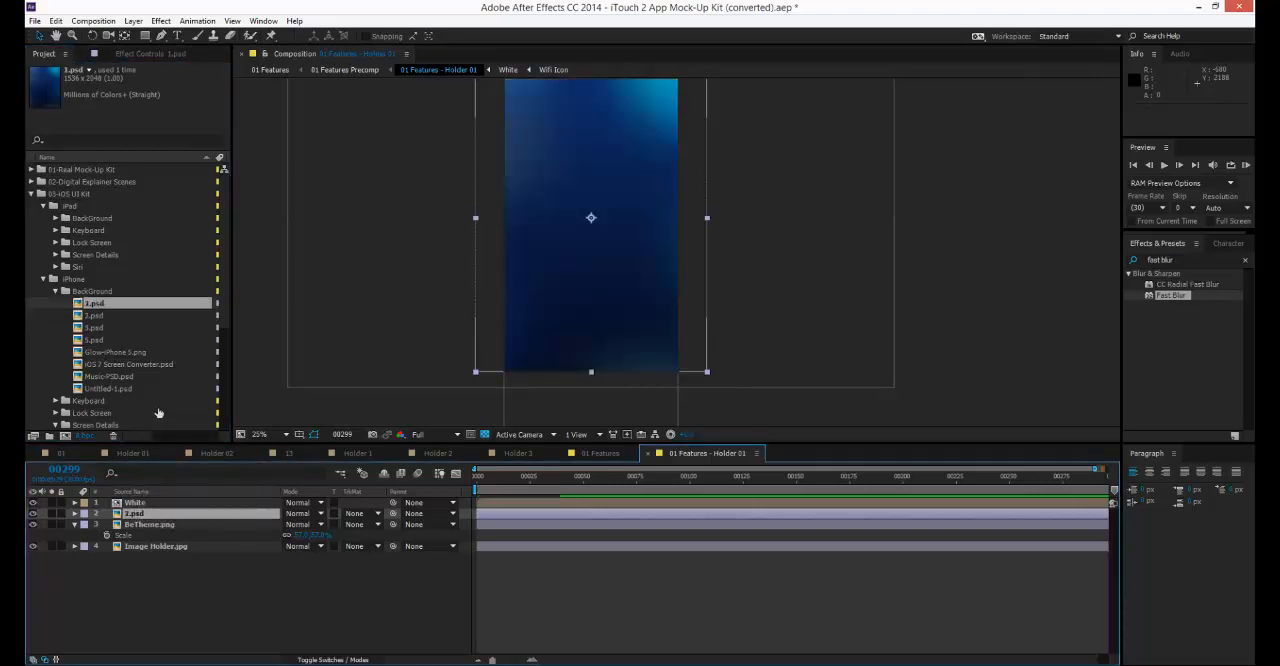
left_click_drag(566, 186, 559, 228)
left_click(359, 319)
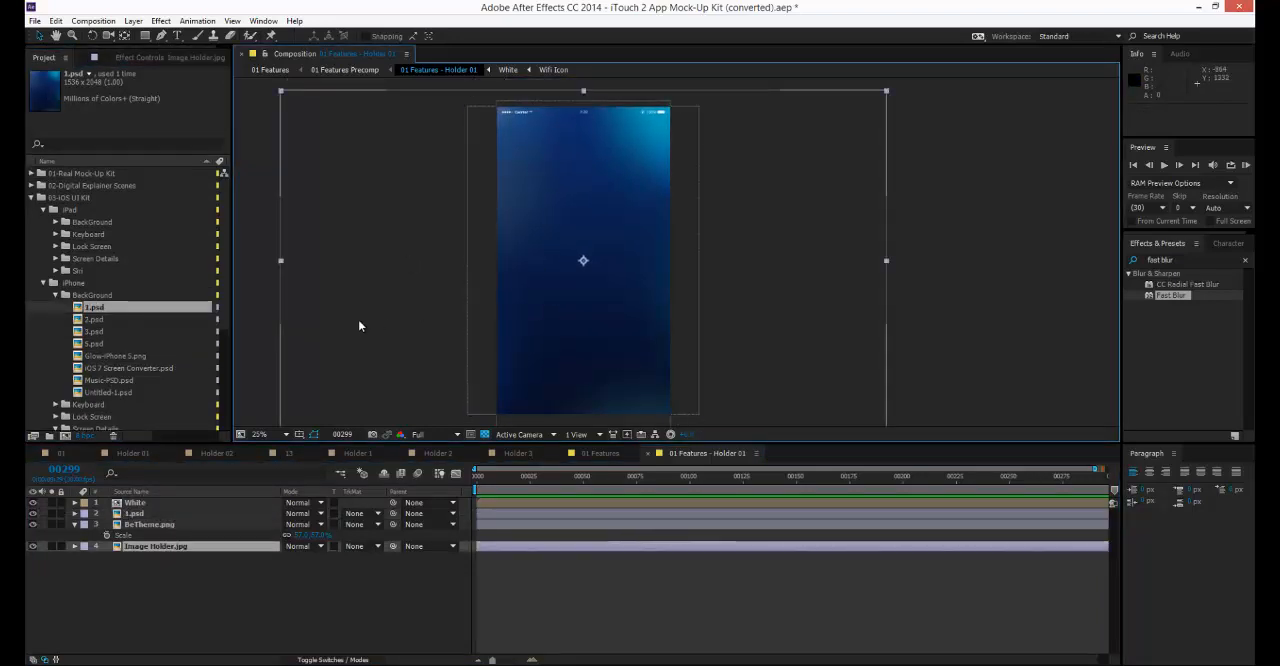
Check the phone screen in the 01 Features composition at frame 140.
left_click(610, 453)
scroll(617, 387, "down", 2)
left_click_drag(690, 478, 648, 483)
scroll(675, 252, "up", 2)
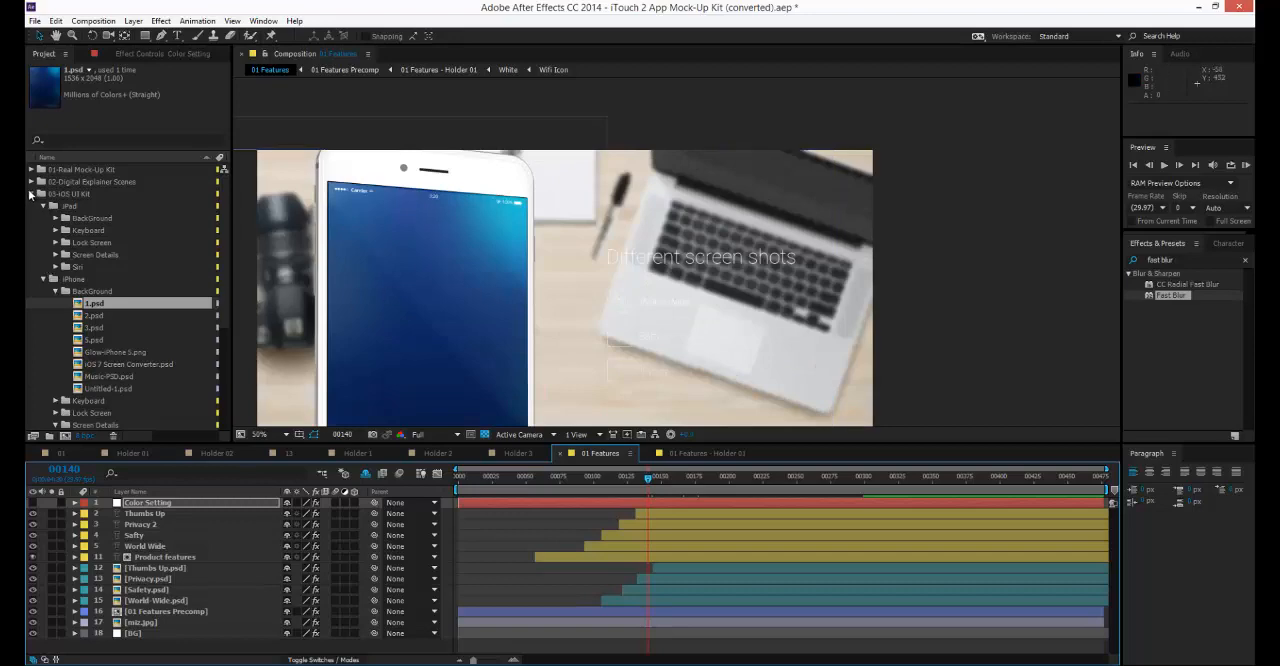
Collapse the 03-iOS UI Kit folder, expand 04-Touch Gestures Toolkit and open its Hand Gestures Toolkit composition.
left_click(31, 195)
left_click(84, 364)
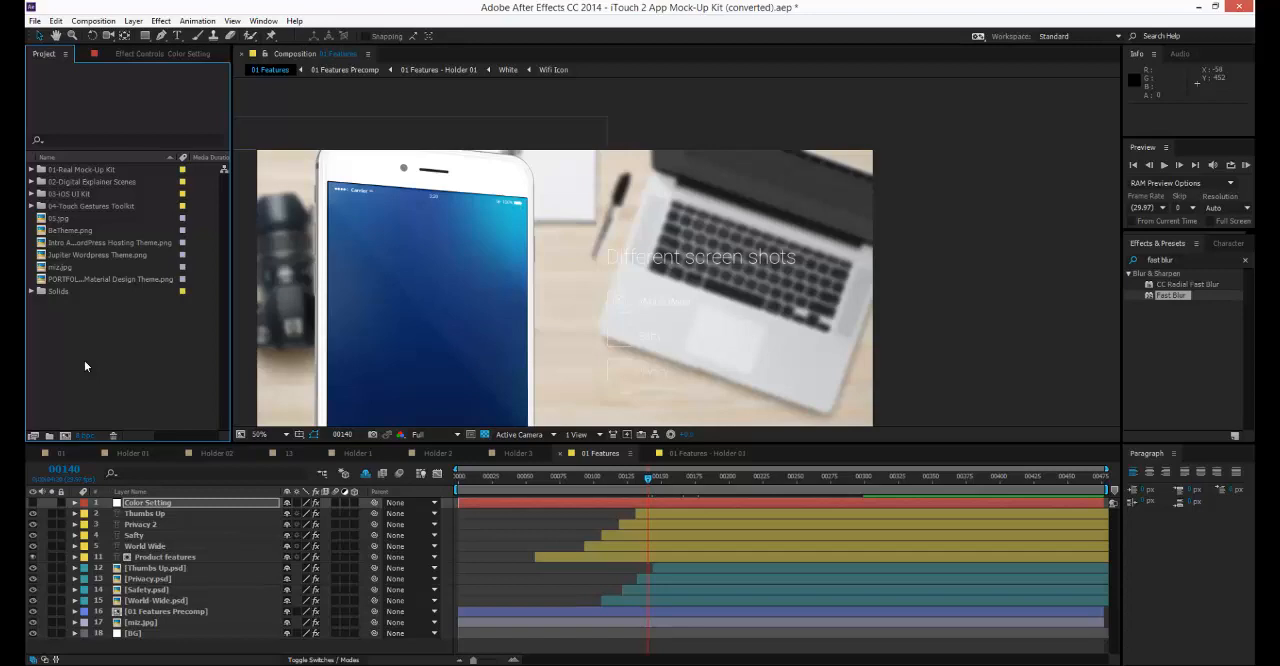
left_click(70, 207)
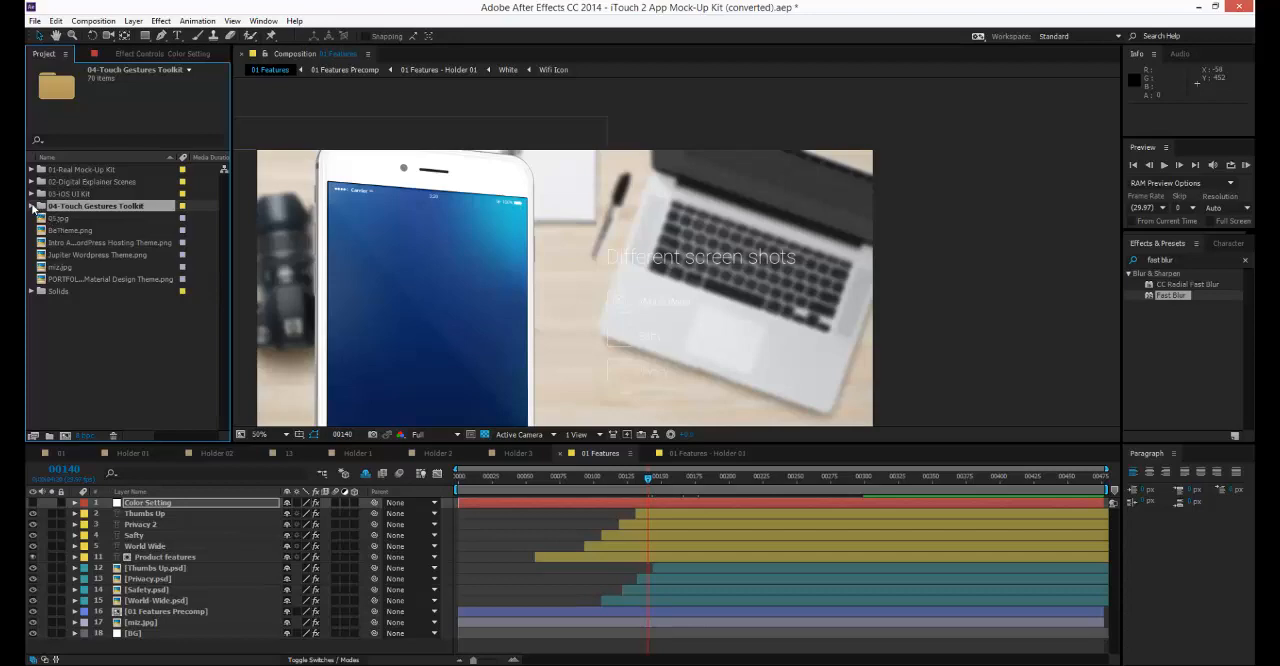
left_click(31, 206)
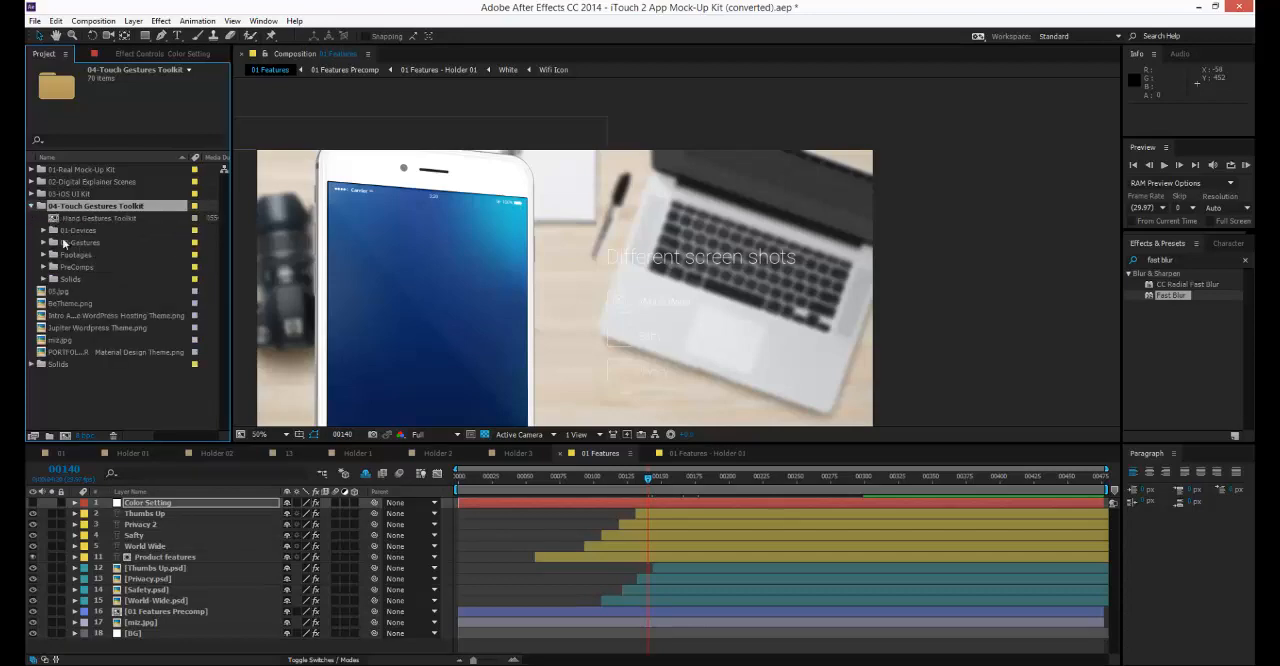
left_click(91, 218)
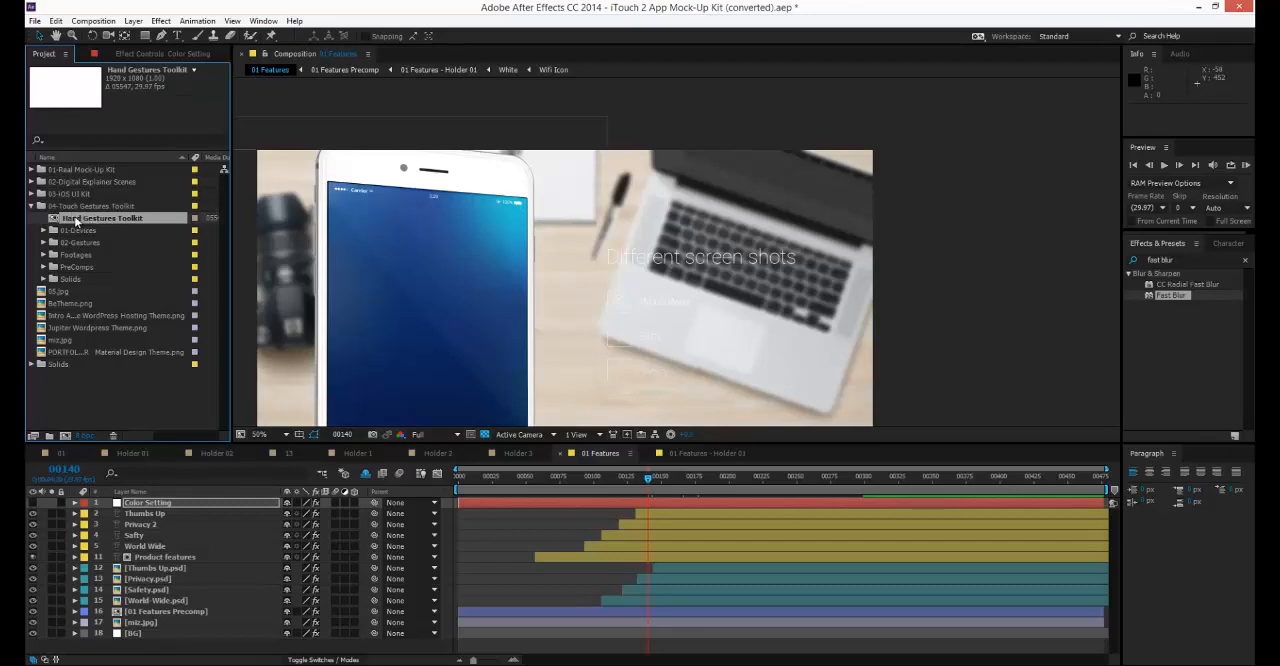
double_click(72, 222)
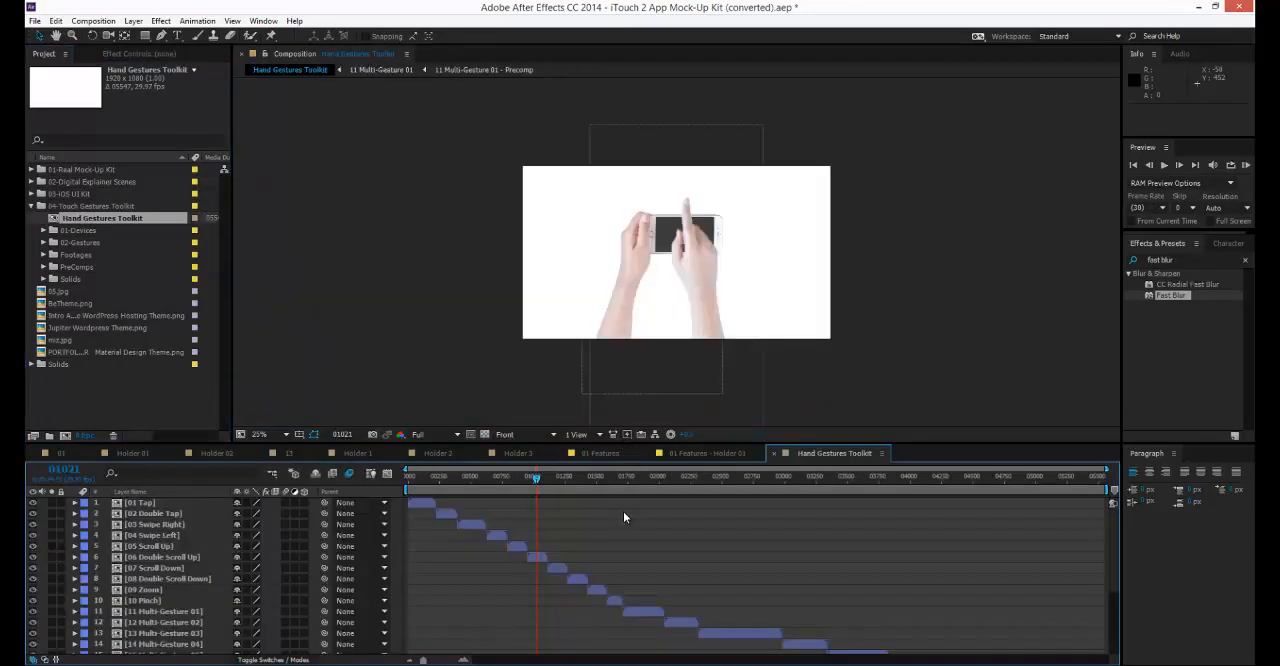
Look through the gesture and device layers of Hand Gestures Toolkit and preview the hand animation along the timeline.
scroll(620, 512, "down", 4)
scroll(620, 512, "up", 2)
scroll(615, 511, "down", 2)
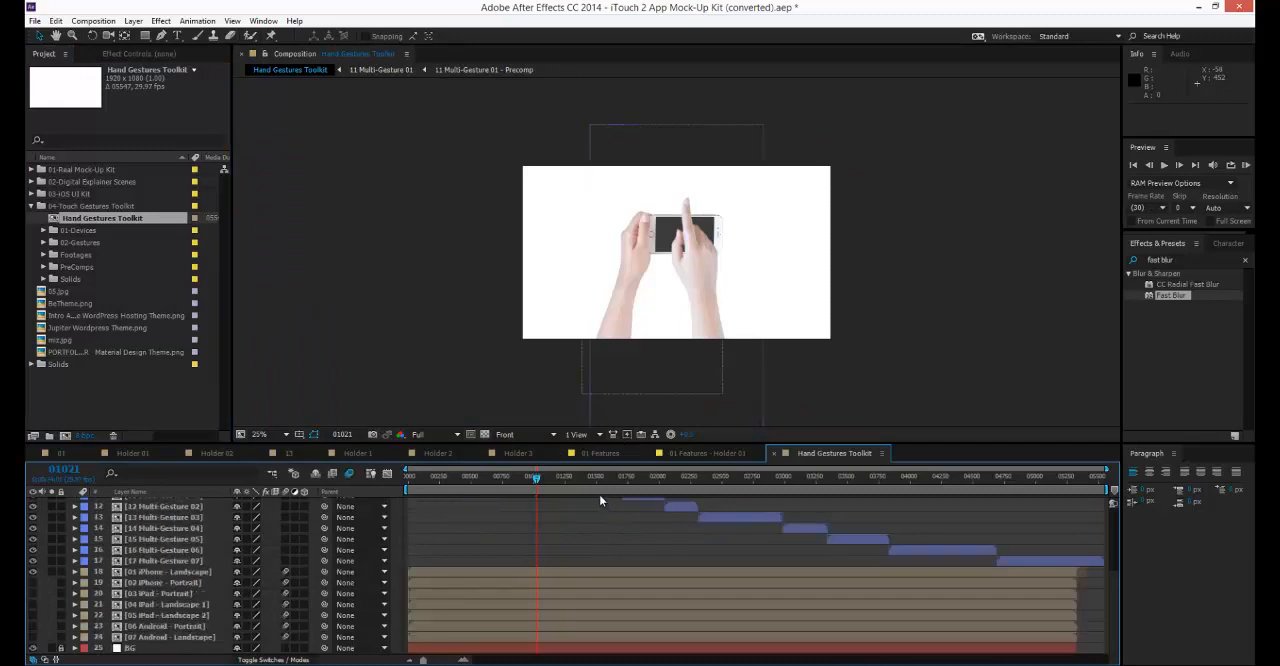
left_click(595, 478)
left_click_drag(415, 478, 545, 486)
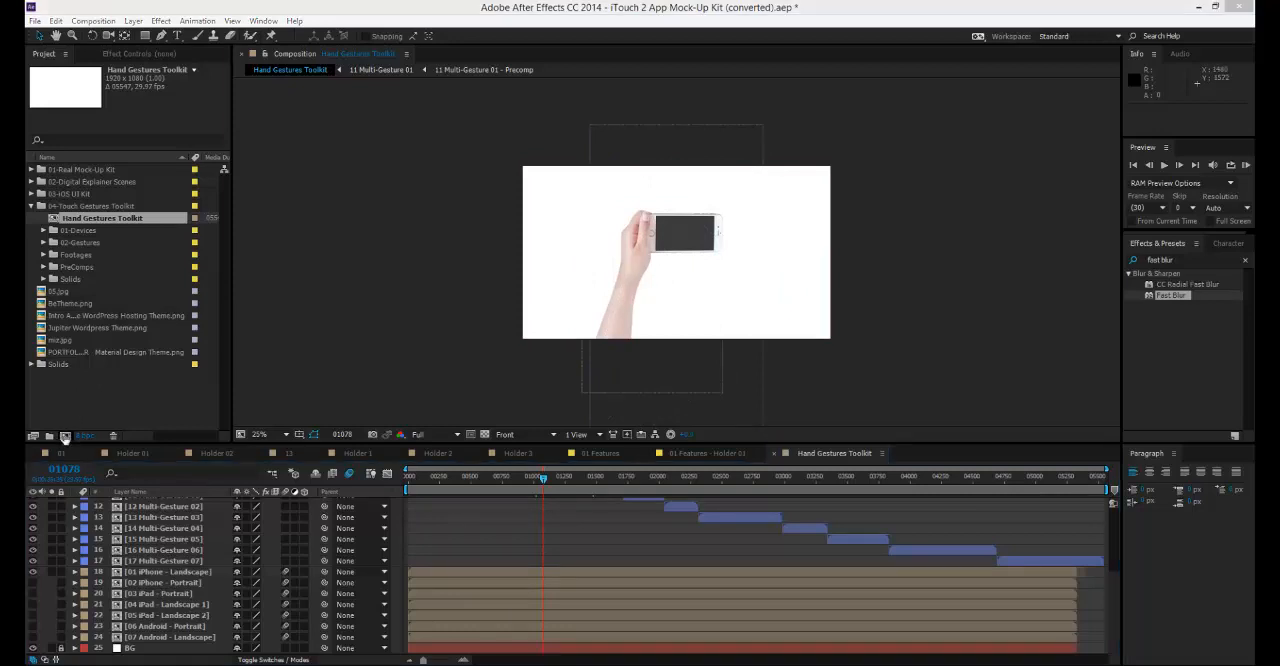
Create a new composition with the HDTV 1080 29.97 preset and copy the 04 iPad - Landscape 1 layer from Hand Gestures Toolkit.
left_click(65, 437)
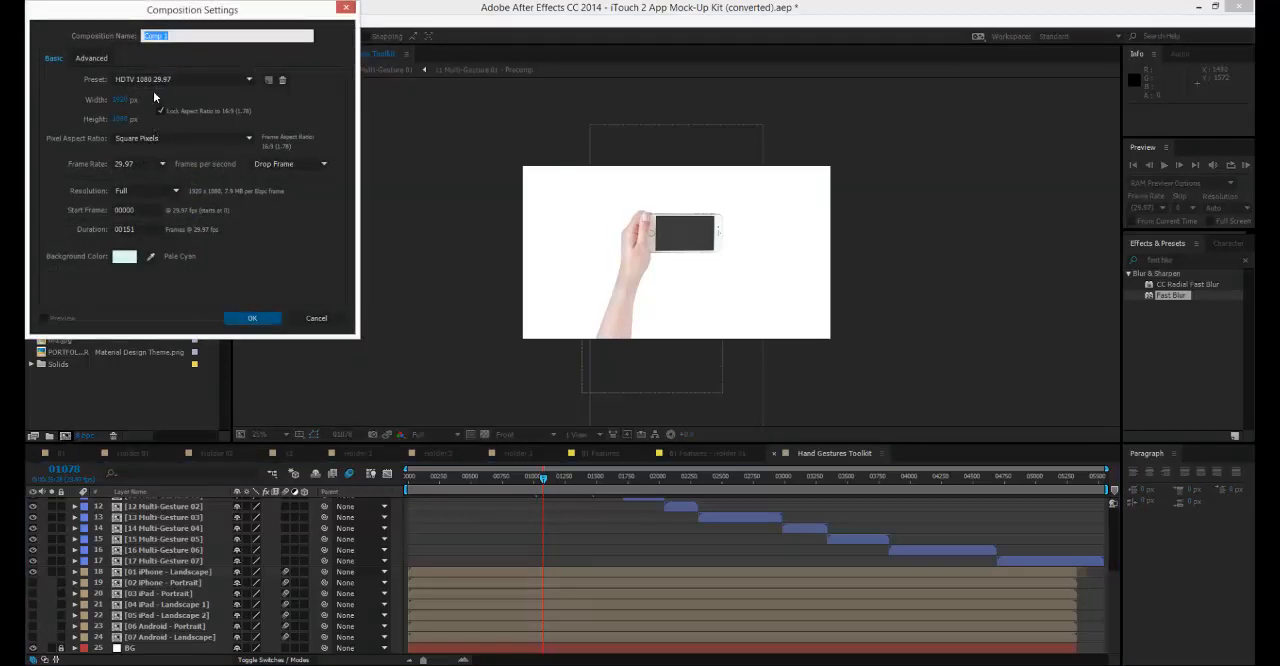
left_click(253, 318)
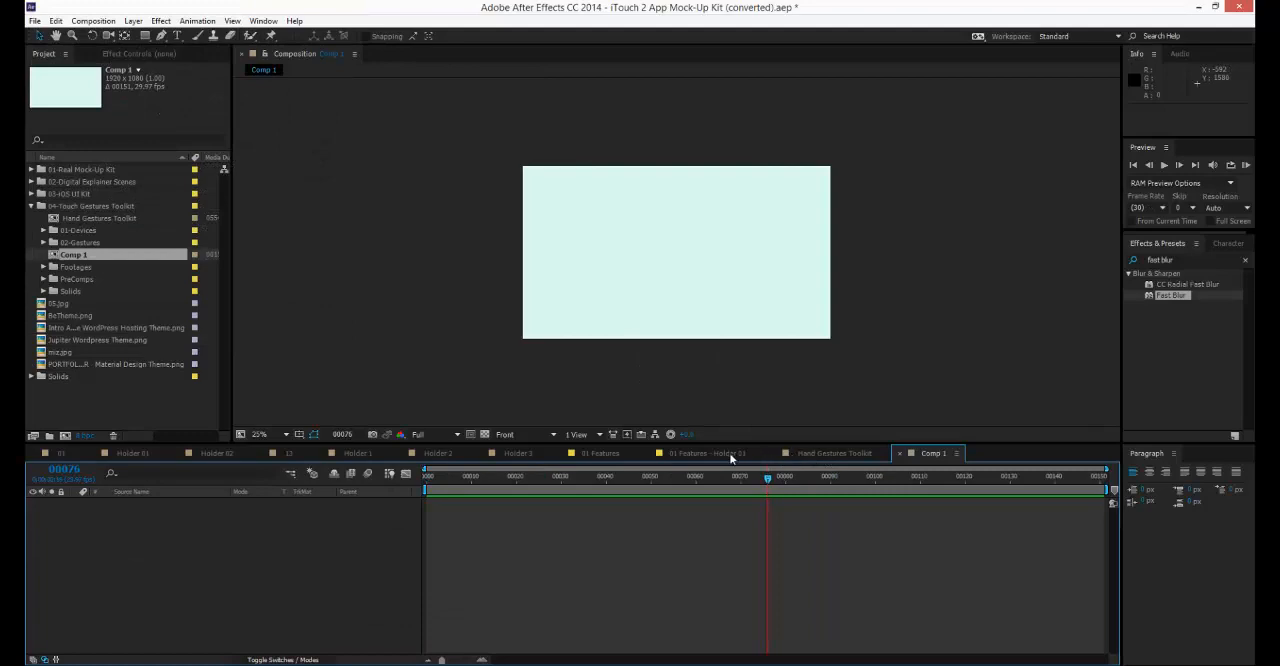
left_click(835, 453)
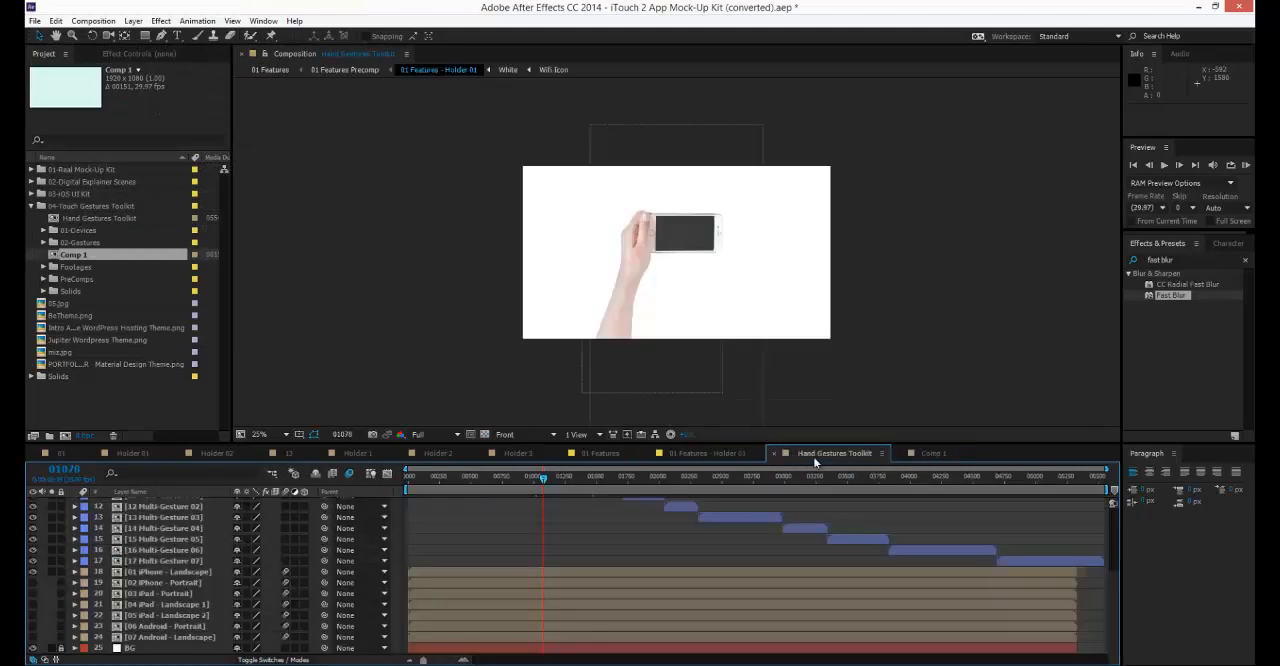
left_click(170, 604)
key("ctrl+c")
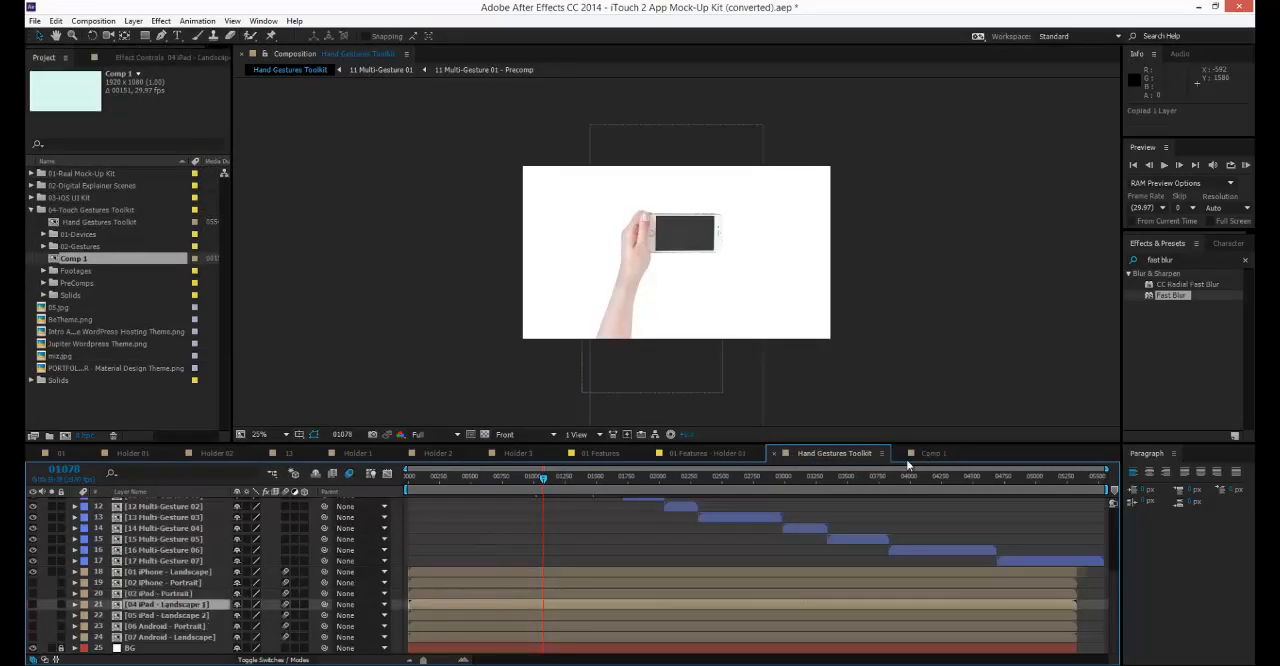
right_click(182, 606)
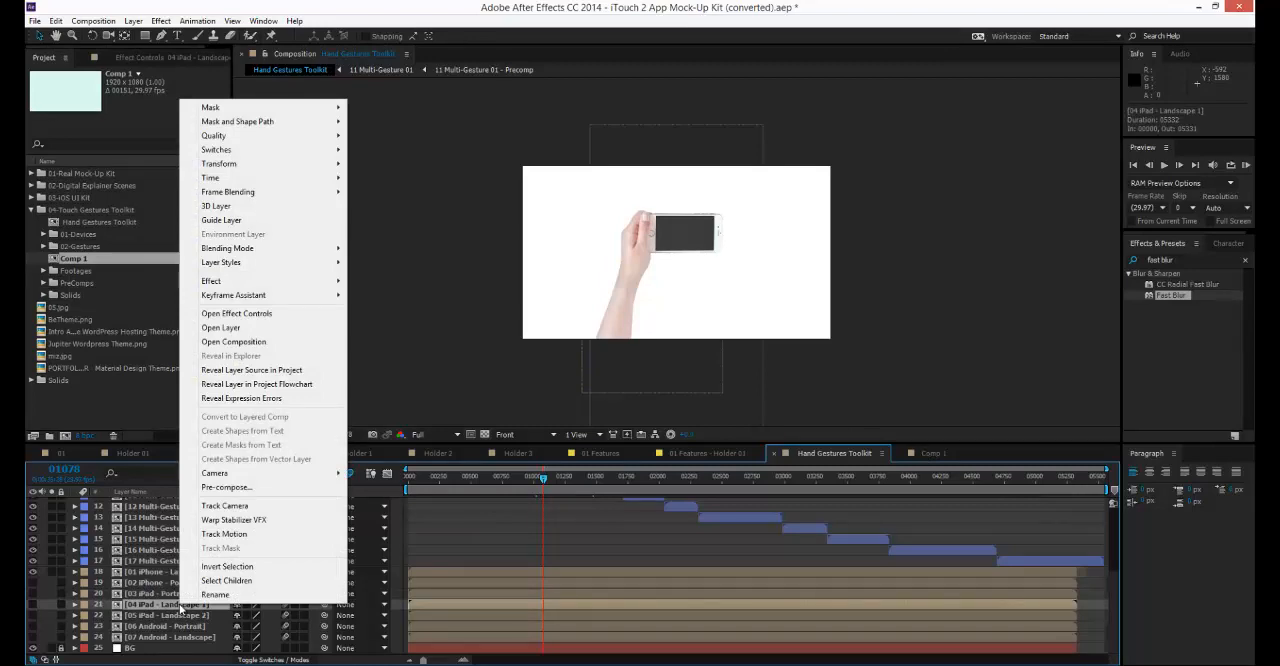
left_click(176, 608)
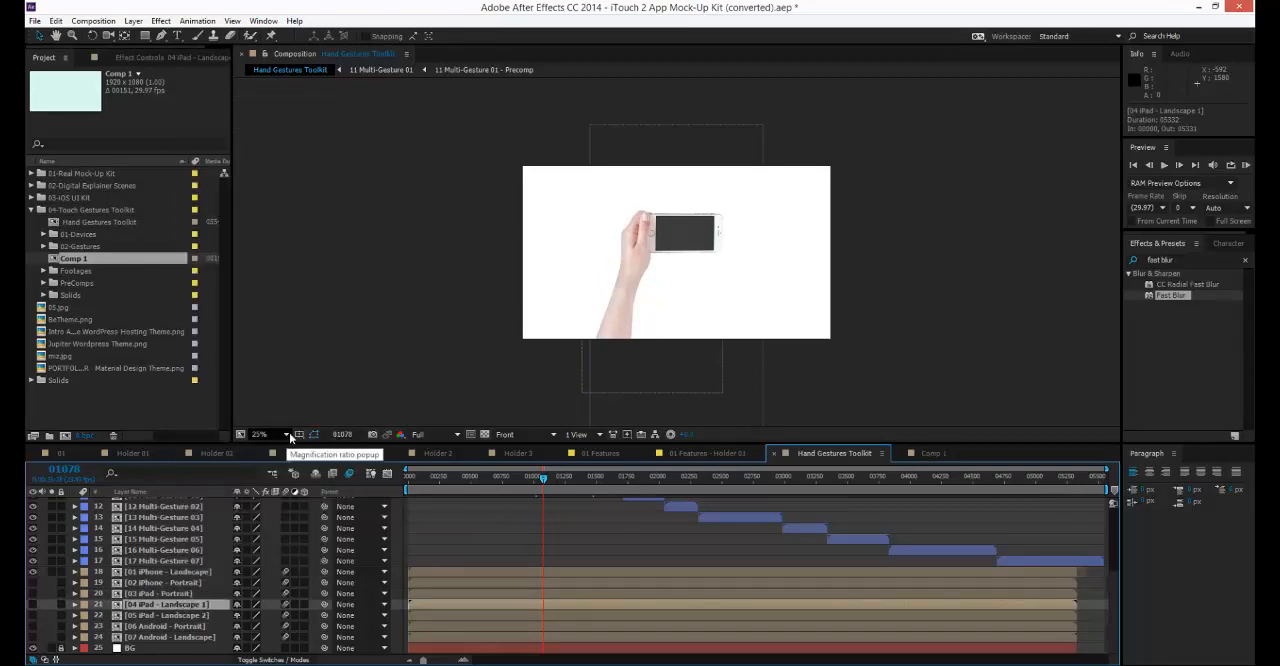
key("ctrl+c")
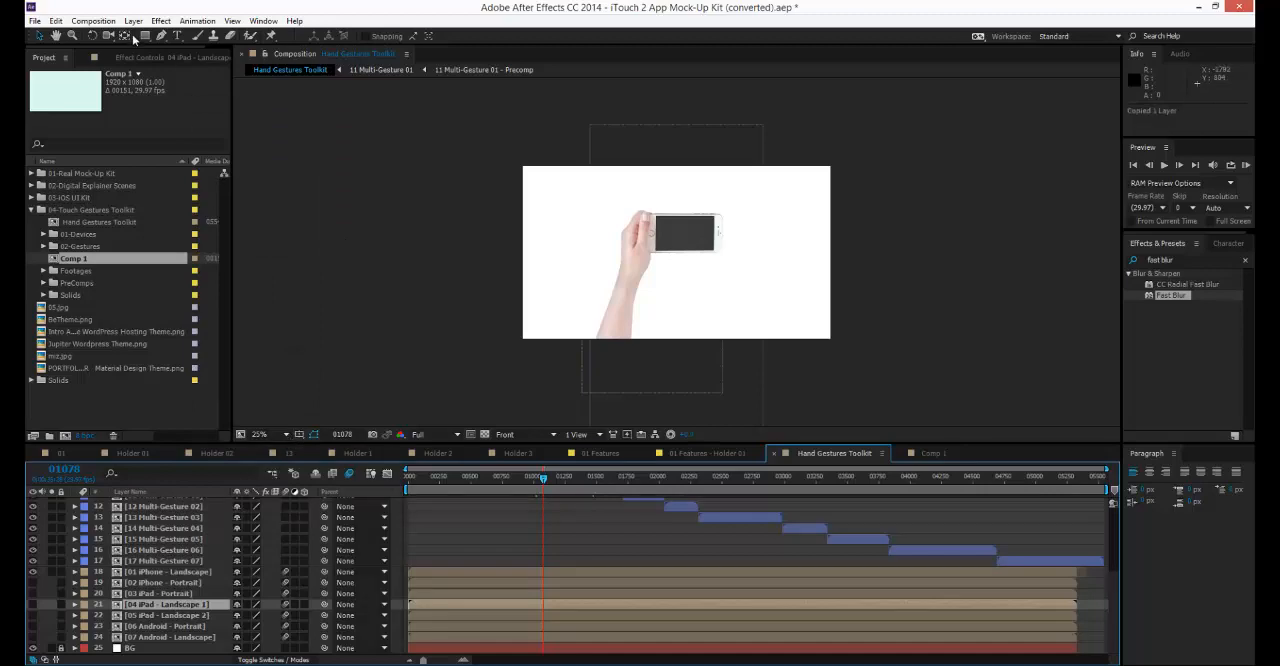
left_click(56, 20)
left_click(80, 94)
Paste the iPad layer into Comp 1, make it visible and preview its animation up to frame 73.
left_click(930, 453)
left_click(56, 20)
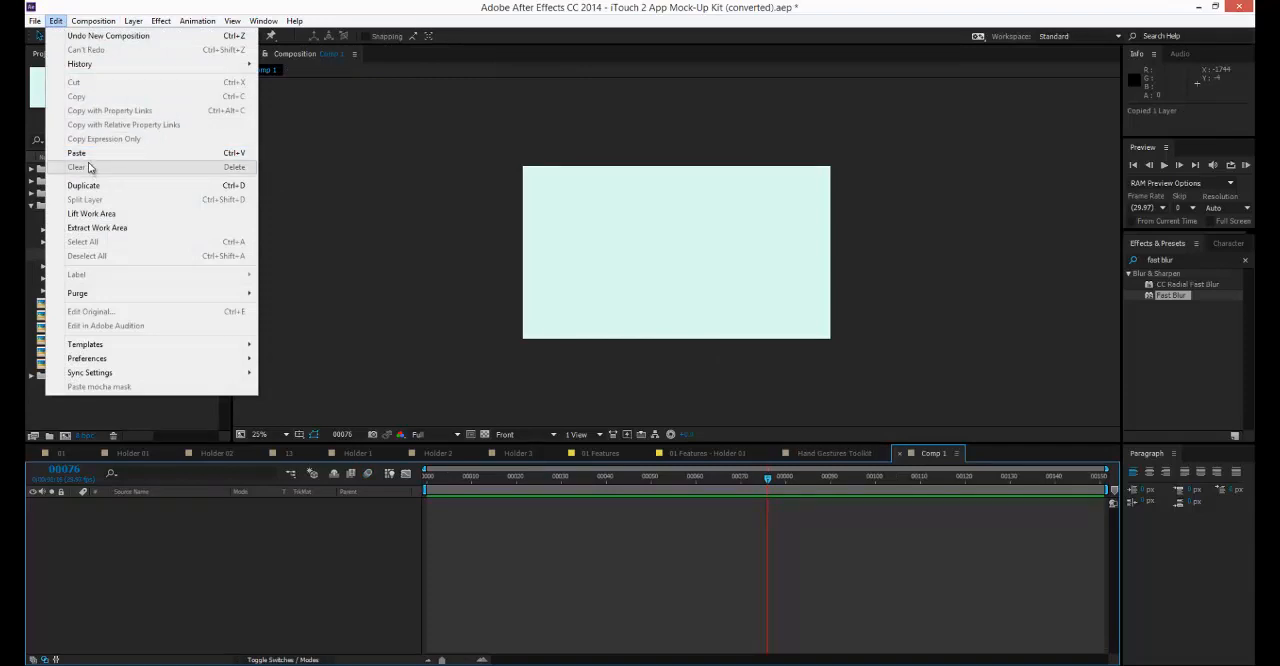
left_click(78, 153)
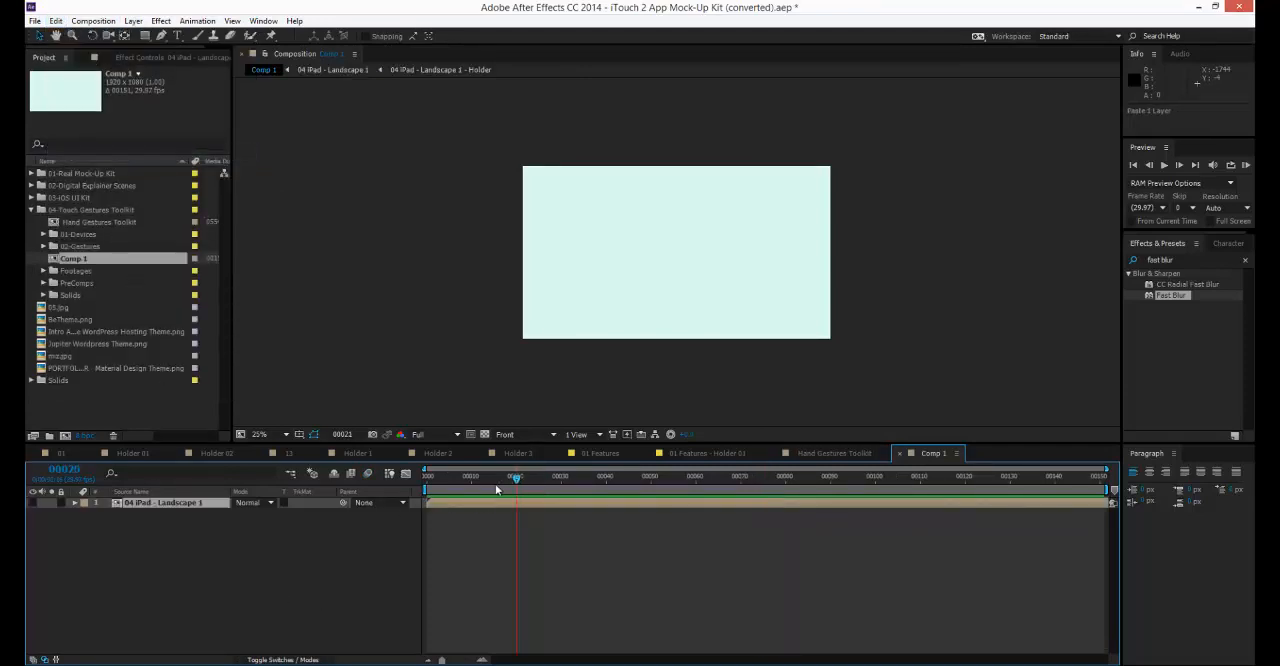
left_click_drag(497, 489, 438, 488)
left_click(537, 438)
left_click(537, 446)
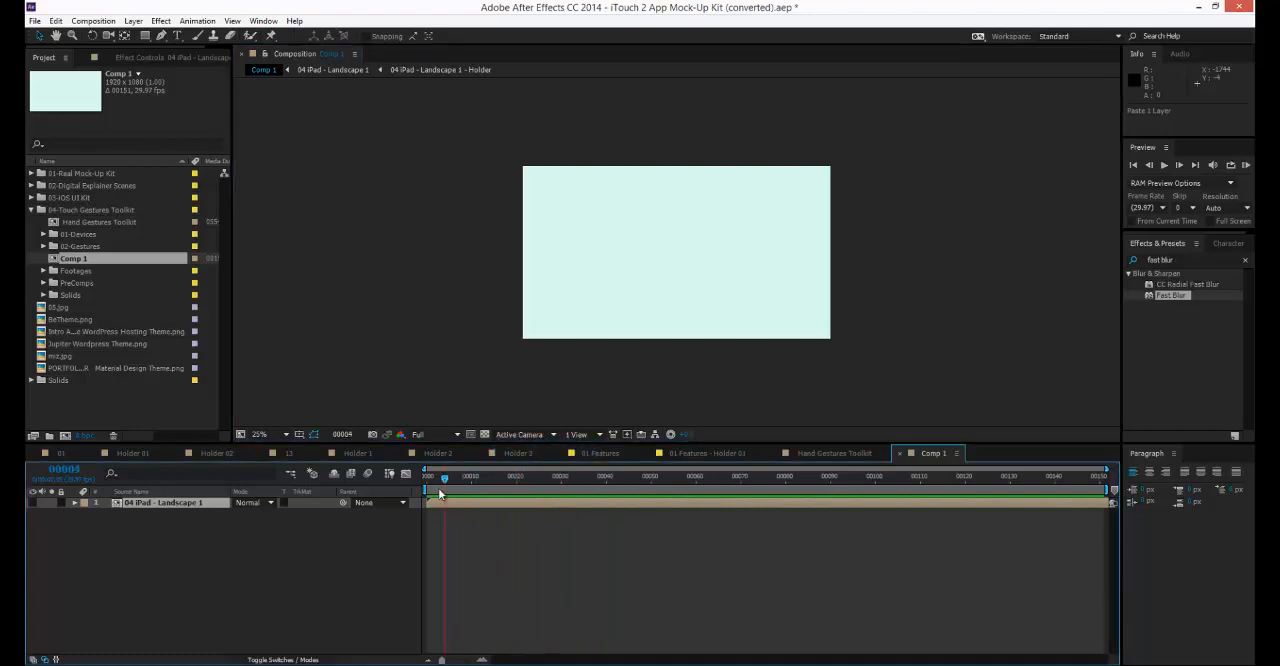
left_click(33, 502)
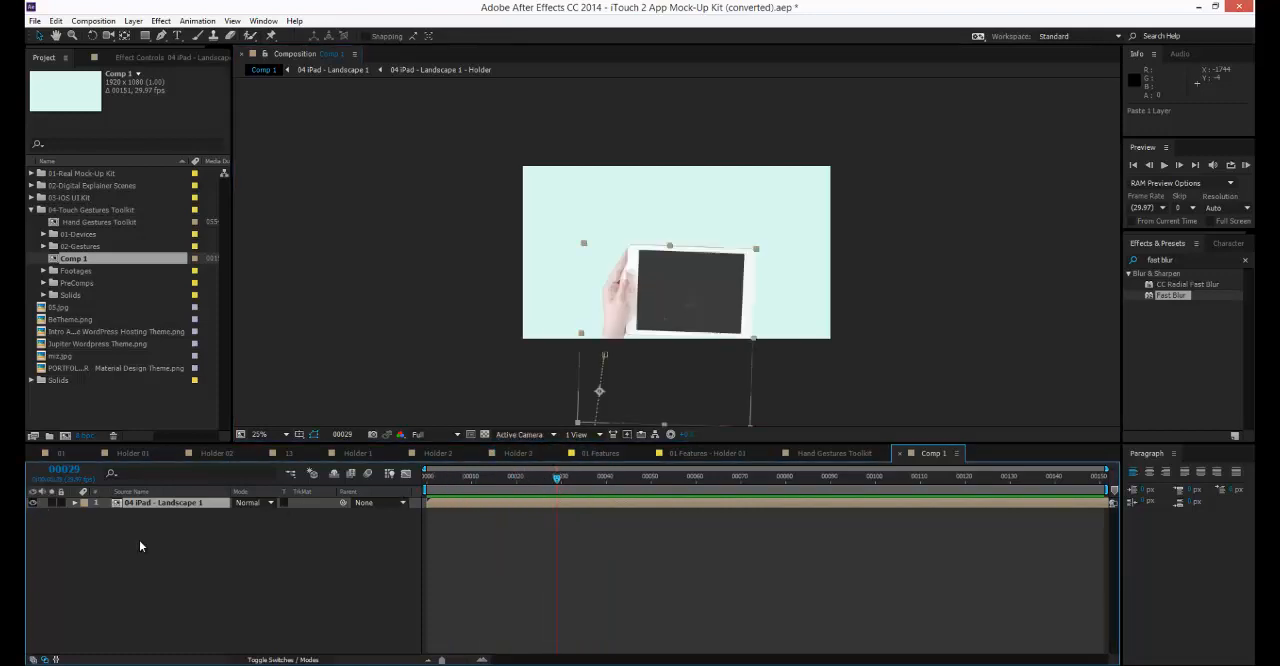
left_click_drag(480, 478, 754, 495)
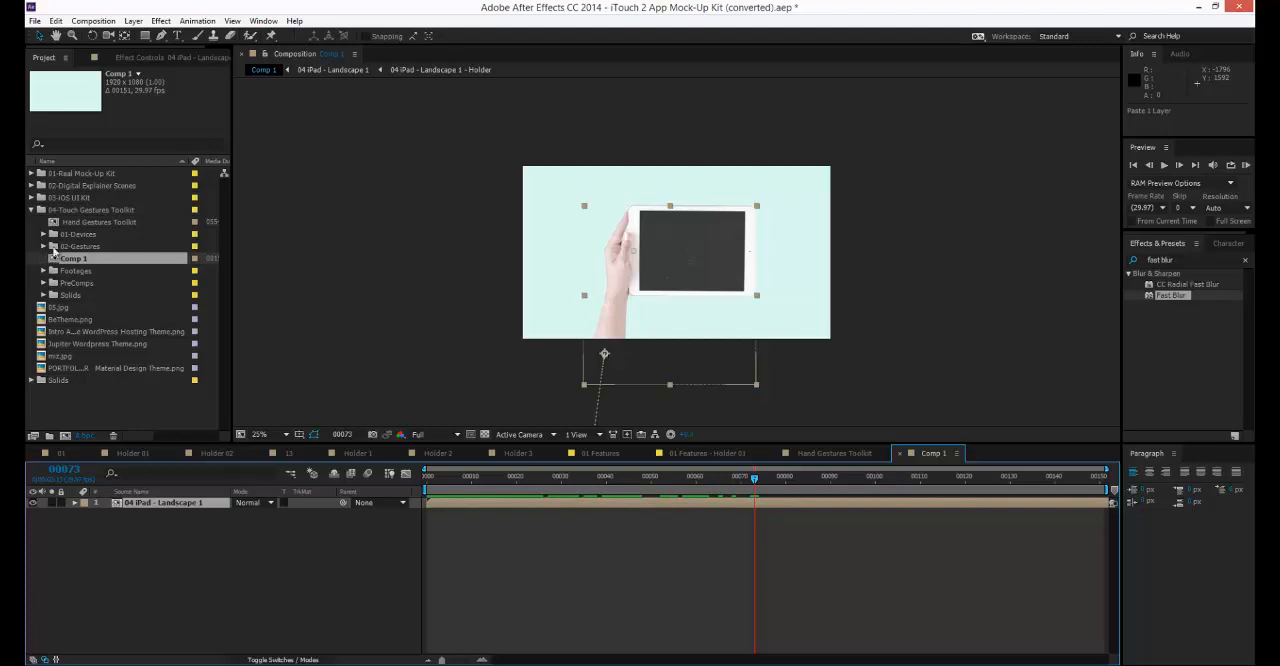
Add 12 Multi-Gesture 02 from the 02-Gestures folder above the iPad layer in Comp 1.
left_click(49, 248)
left_click(49, 251)
left_click(43, 246)
scroll(80, 260, "down", 1)
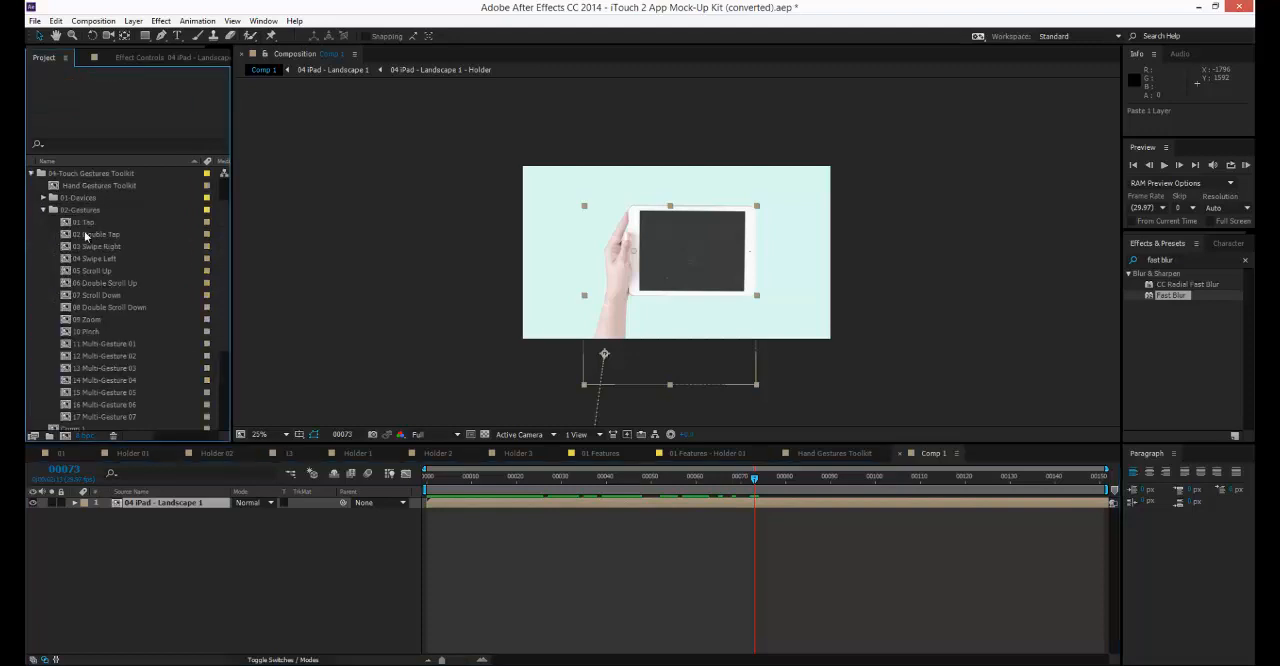
left_click(85, 210)
left_click(98, 234)
left_click(100, 331)
left_click(105, 355)
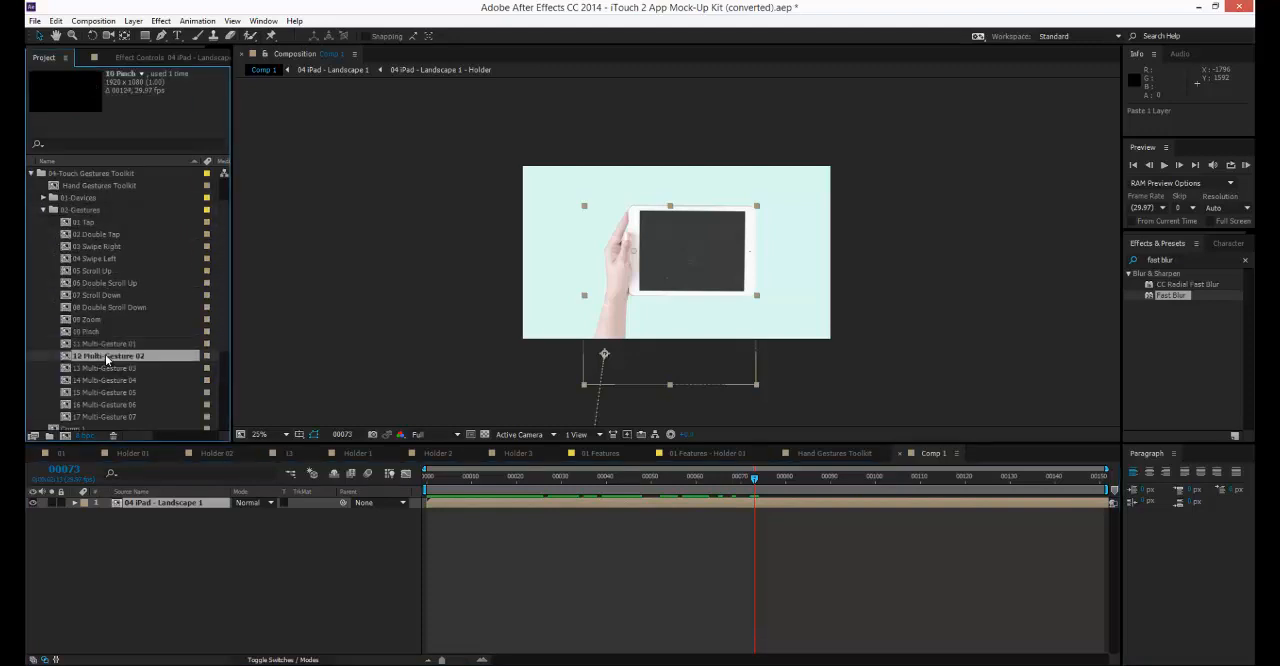
left_click_drag(105, 356, 158, 502)
scroll(645, 310, "up", 2)
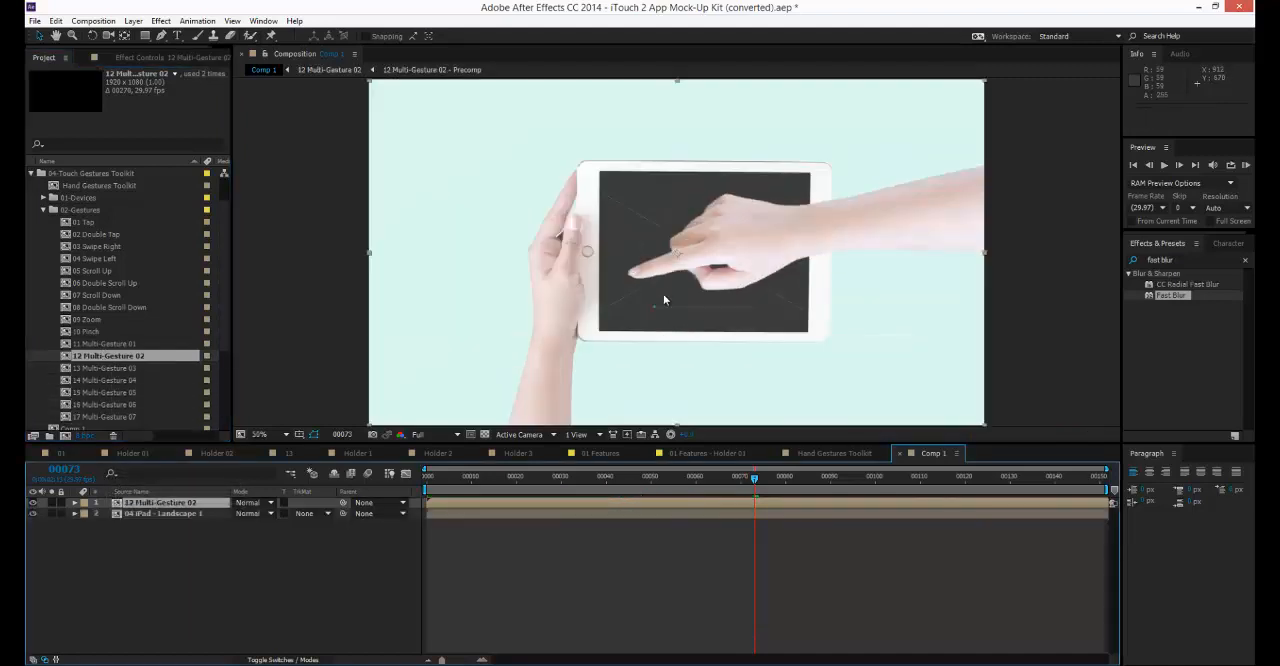
Set the rotation of the 12 Multi-Gesture 02 layer to 90°, after trying -90°.
key("r")
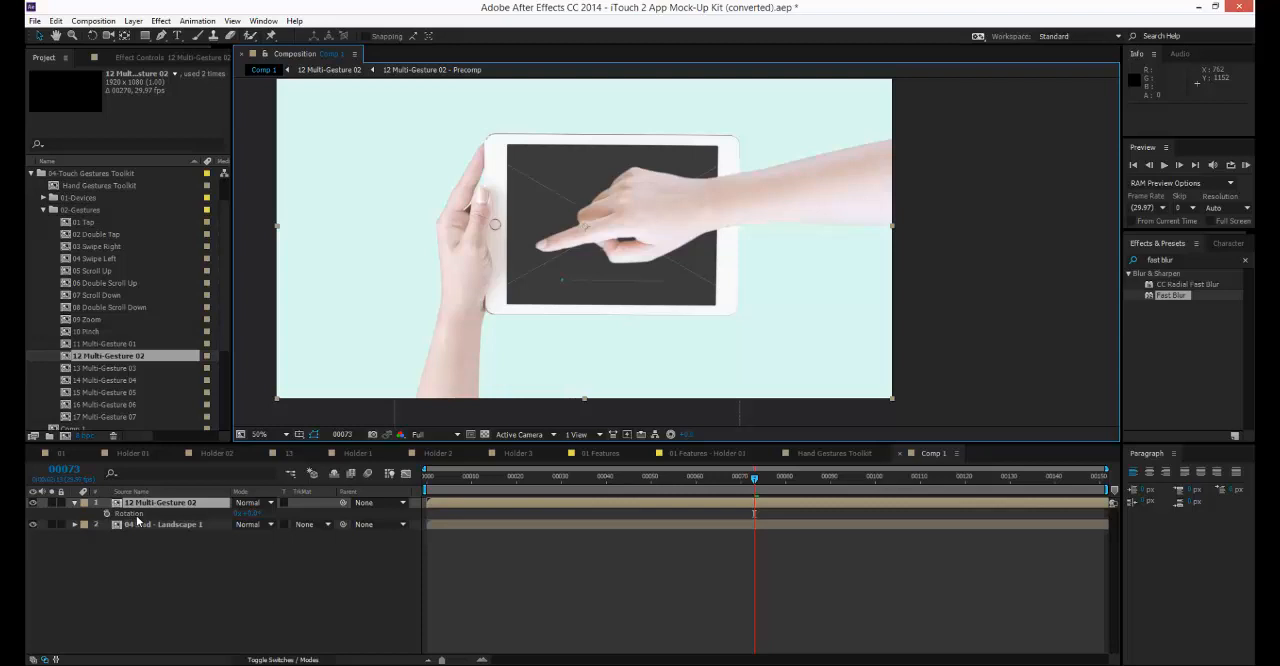
left_click(253, 513)
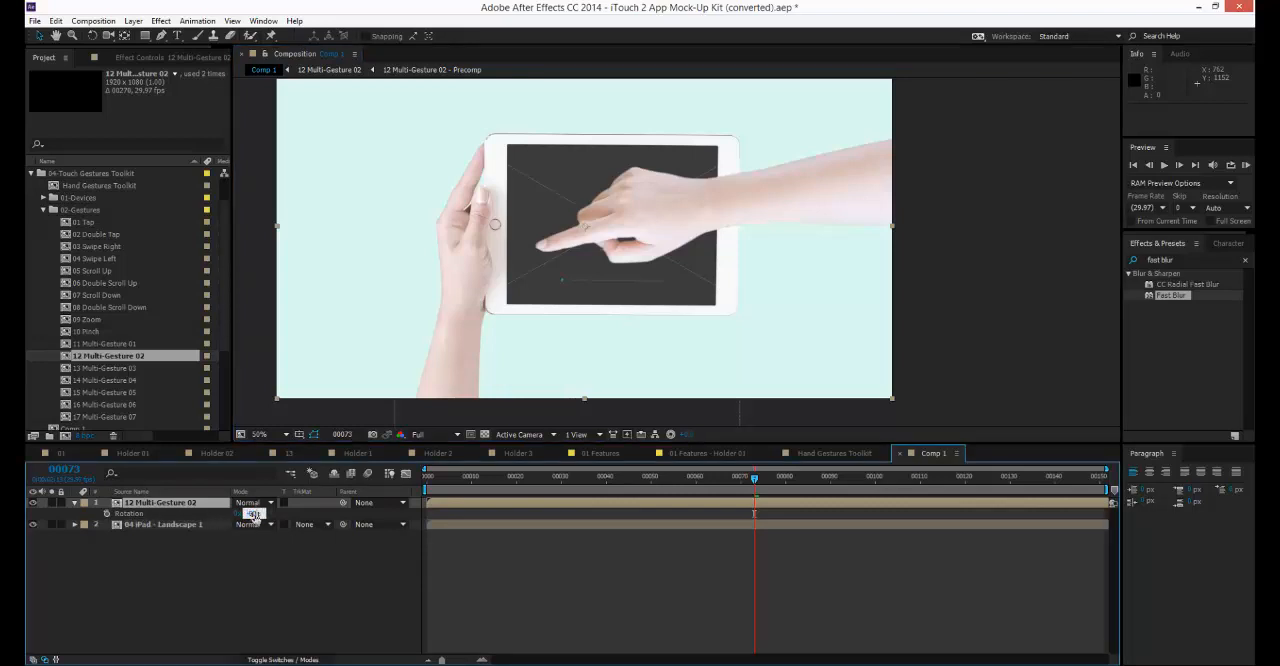
type("-90")
key("Return")
left_click(253, 513)
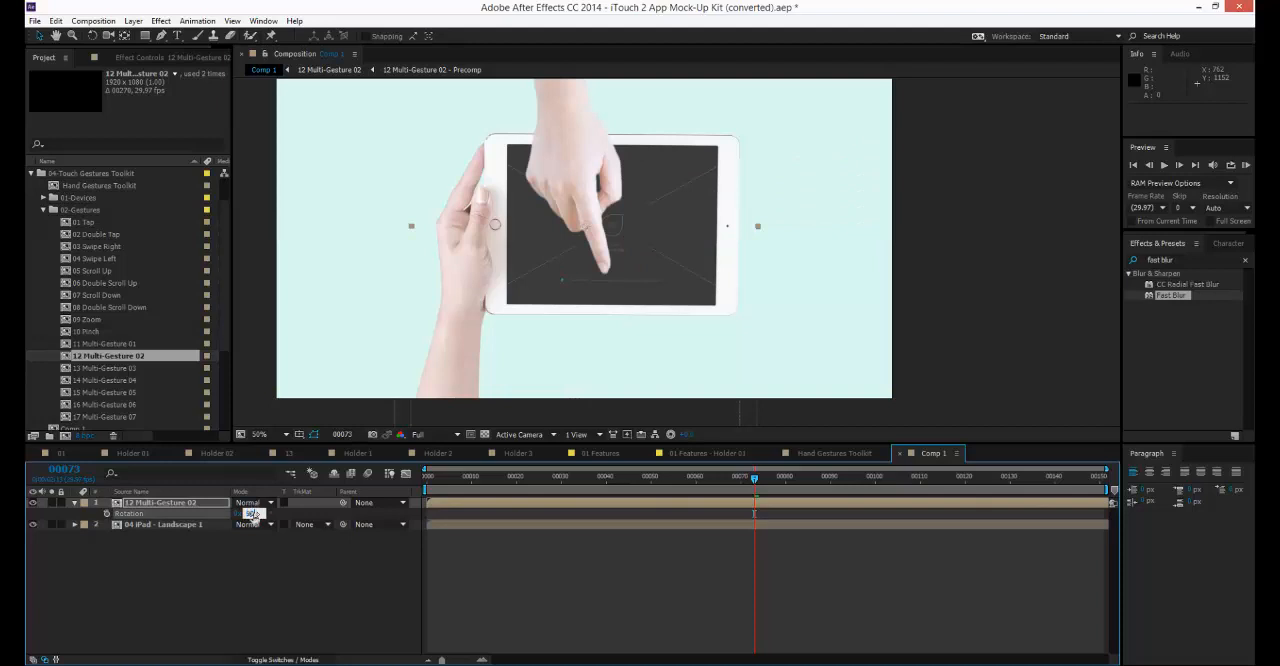
type("90")
key("Return")
Move the gesture hand over the lower part of the iPad and shift its layer to start at frame 25.
left_click_drag(608, 300, 653, 367)
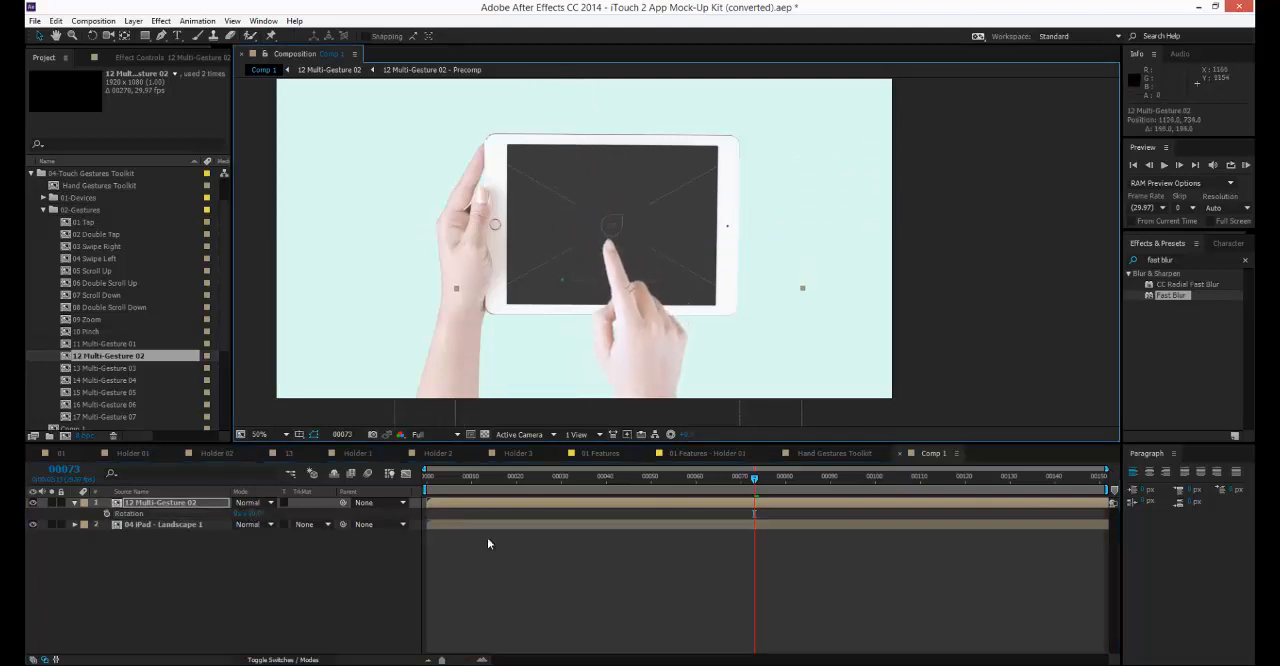
left_click_drag(440, 489, 574, 486)
left_click_drag(457, 502, 704, 476)
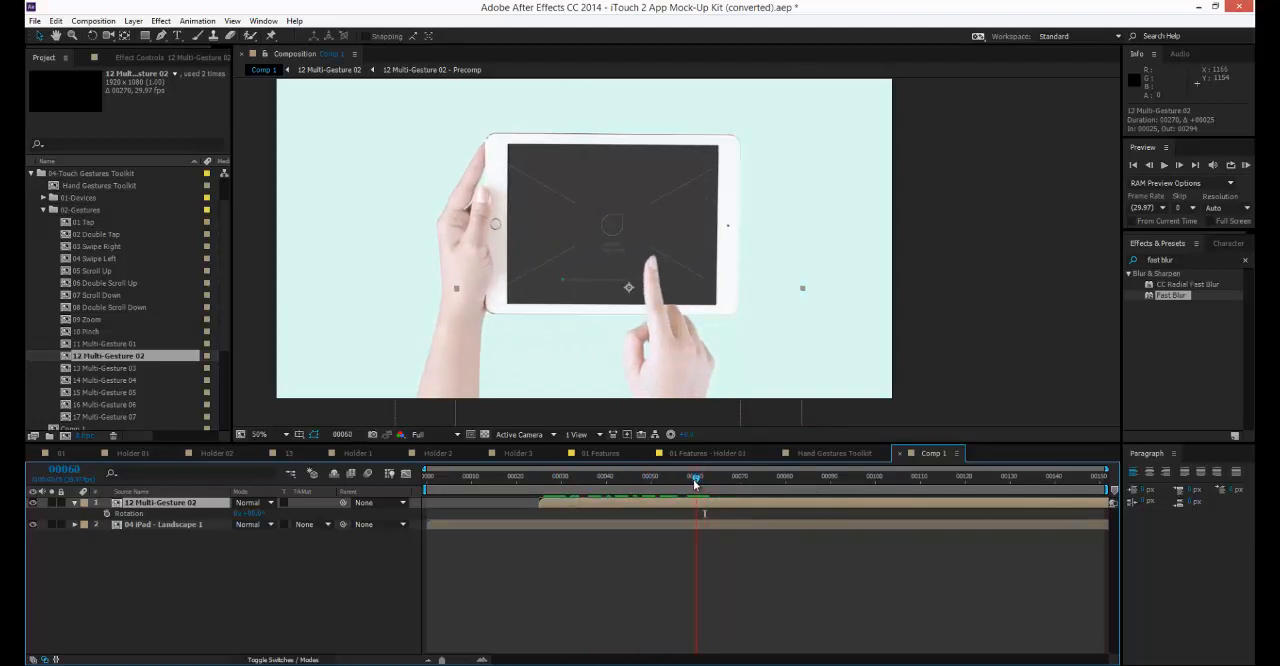
Animate the gesture layer's Position from about frame 61, moving the hand to the iPad screen's upper-left area with the end keyframe at frame 99.
left_click_drag(693, 479, 821, 480)
key("alt+shift+p")
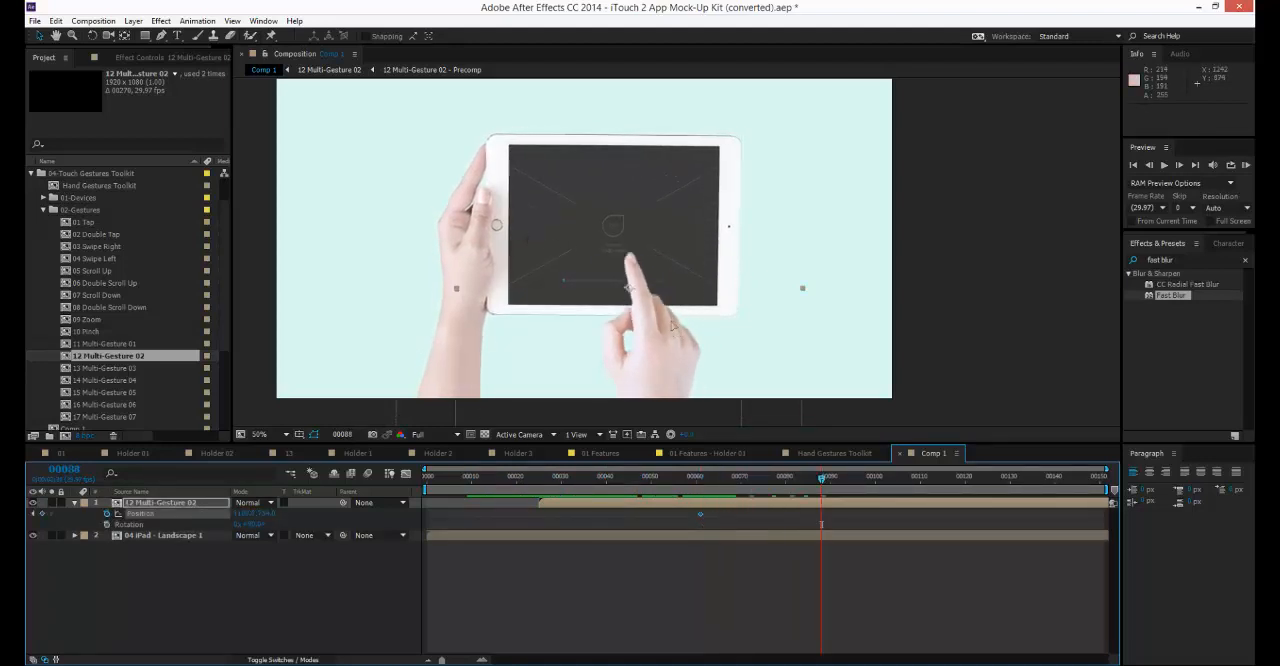
left_click_drag(673, 326, 583, 246)
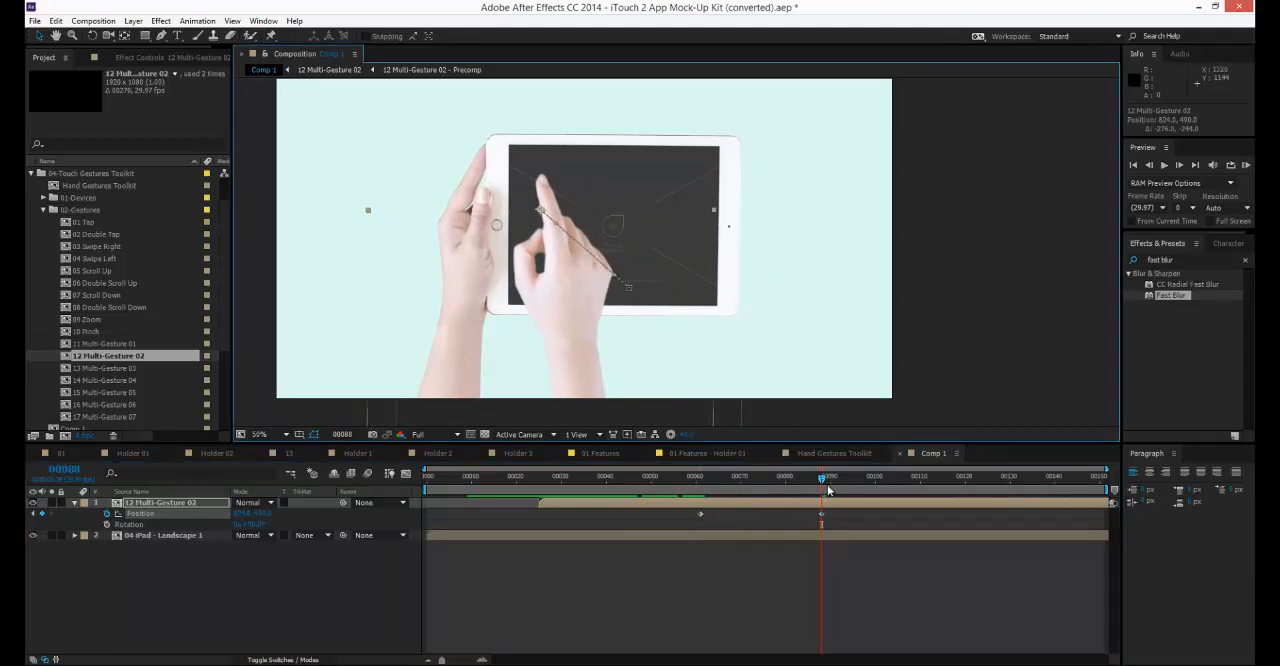
key("space")
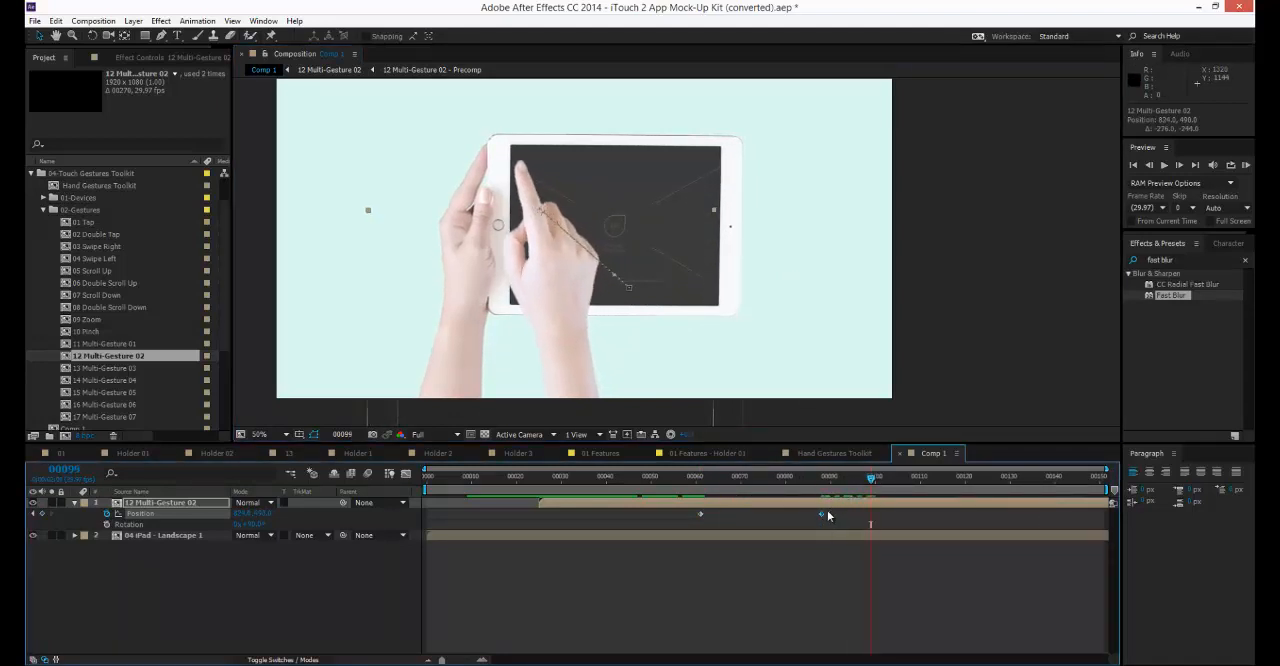
left_click_drag(826, 513, 870, 514)
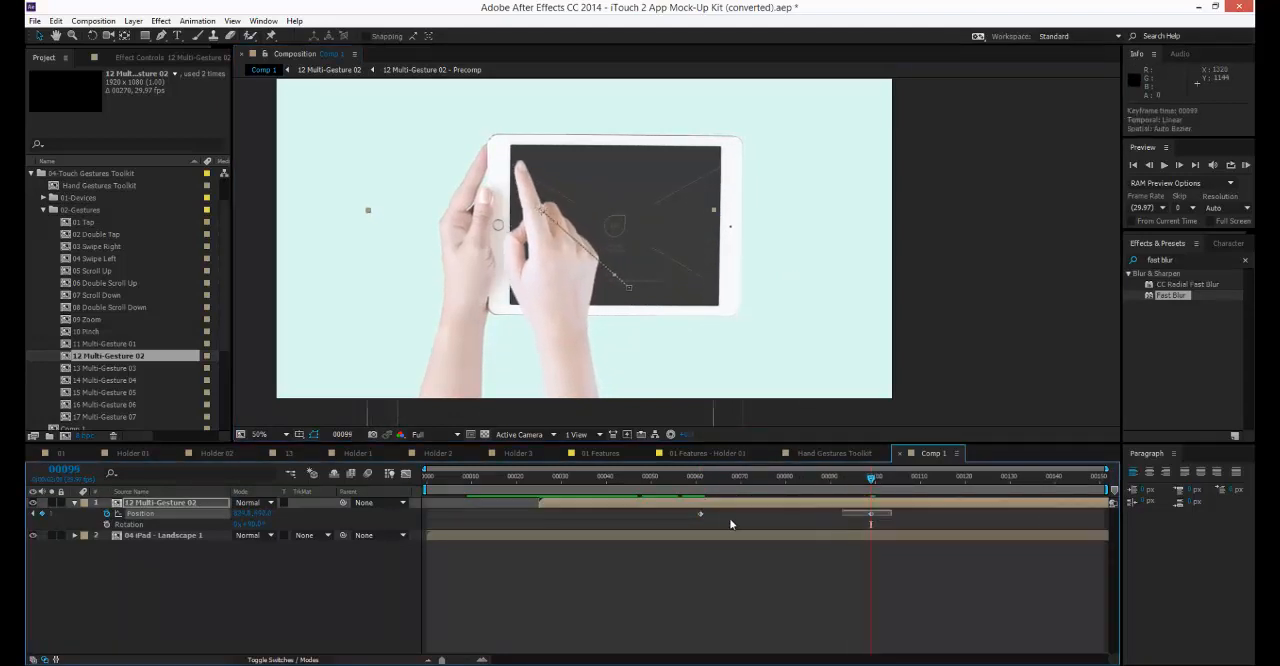
Apply Easy Ease to both Position keyframes of the 12 Multi-Gesture 02 layer.
right_click(697, 514)
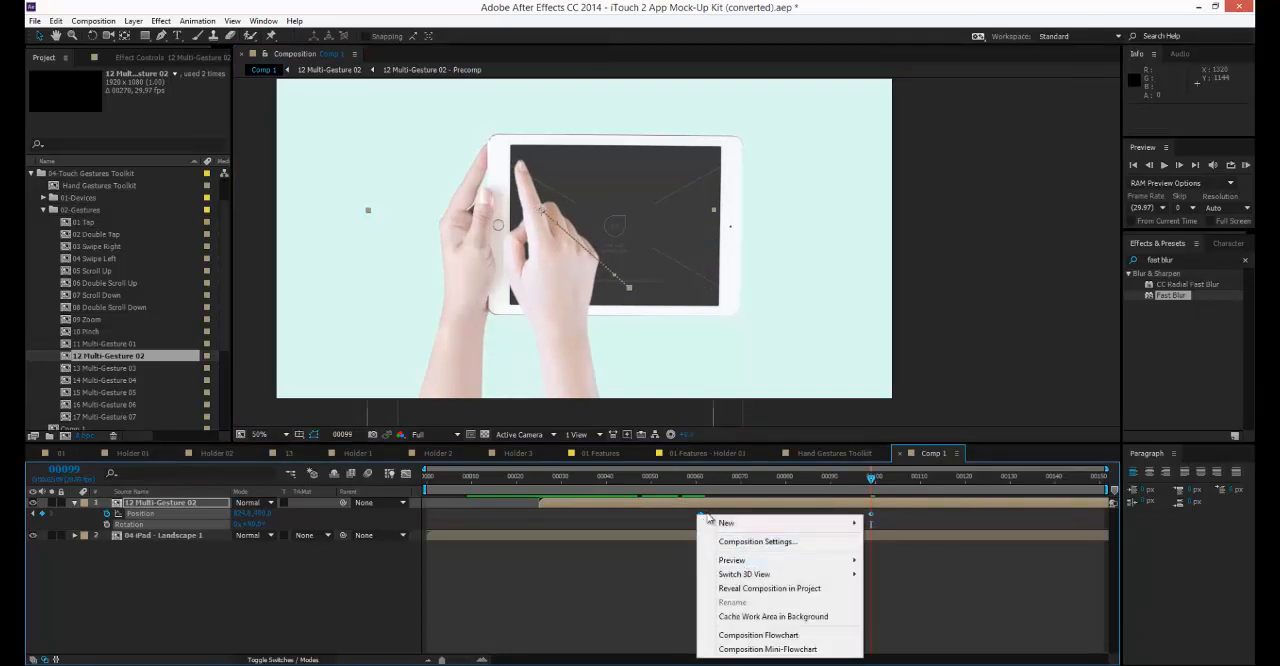
right_click(700, 516)
mouse_move(740, 503)
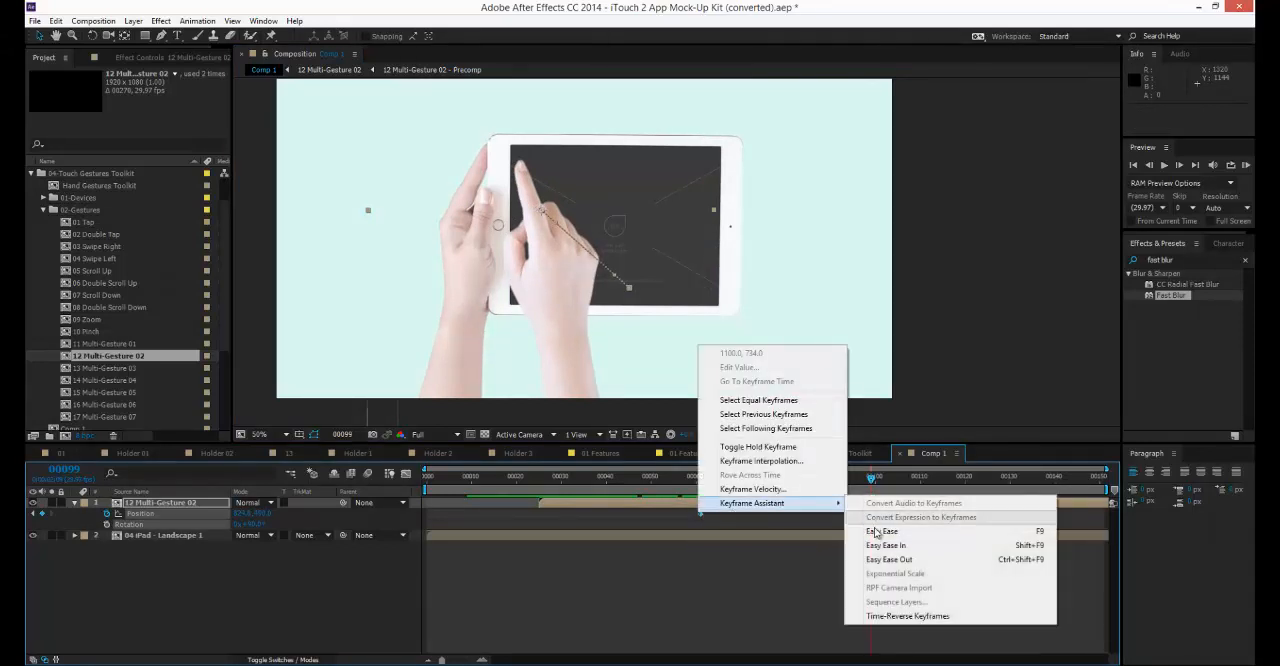
left_click(890, 529)
left_click(740, 570)
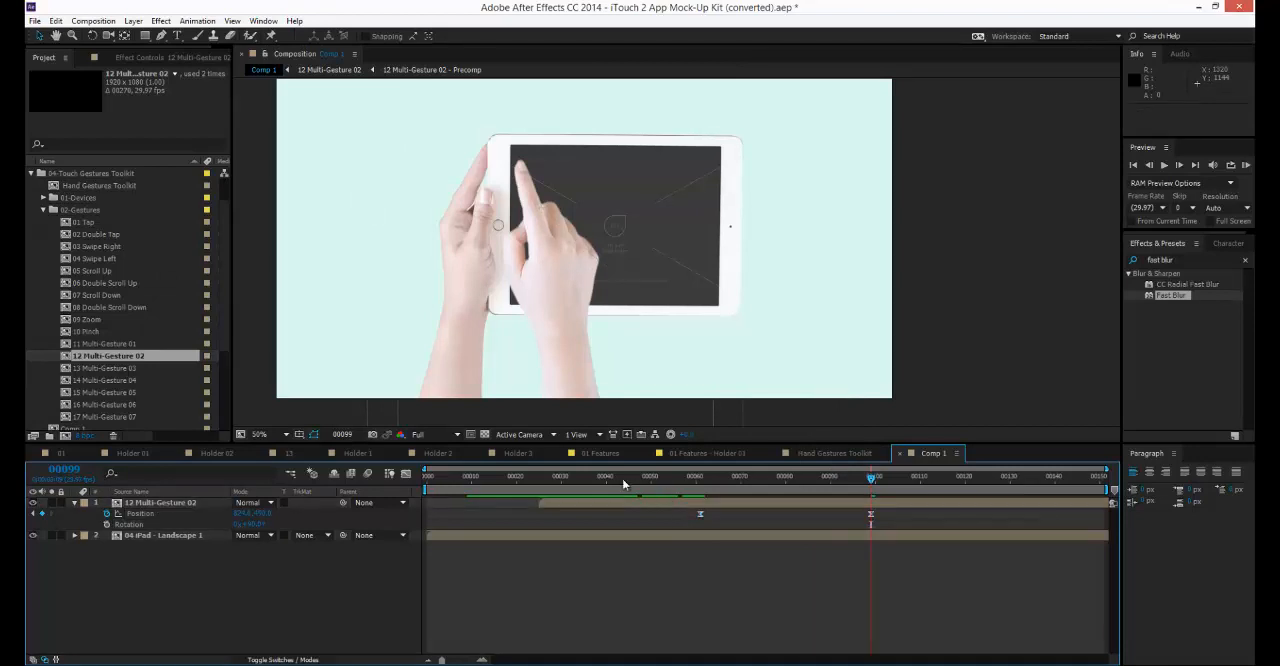
Preview the eased hand movement and add a Position keyframe at frame 128 that holds the hand in place.
left_click_drag(677, 478, 1038, 514)
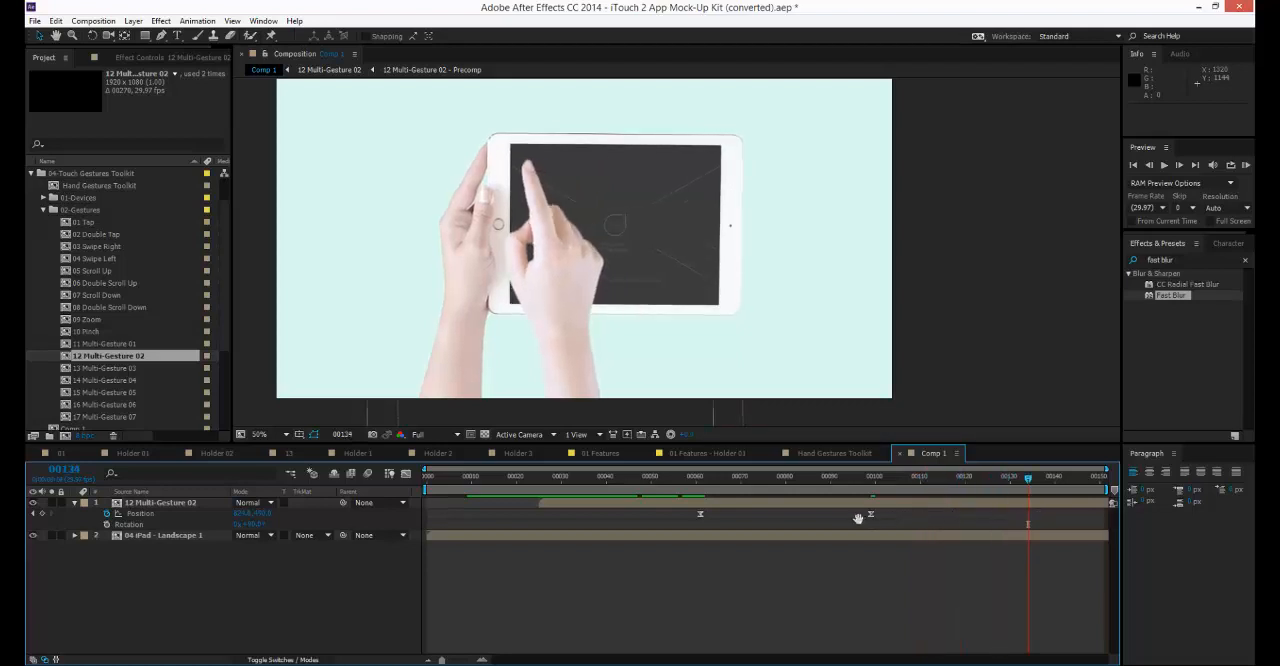
left_click_drag(980, 486, 1004, 487)
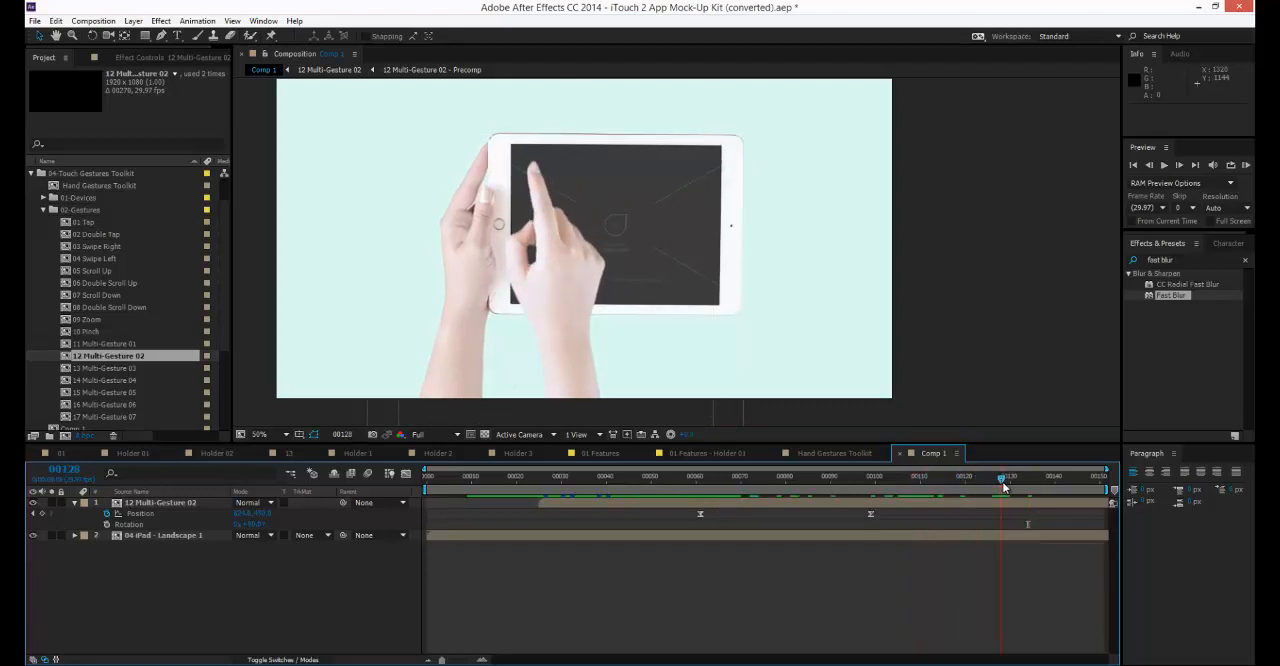
left_click(1029, 508)
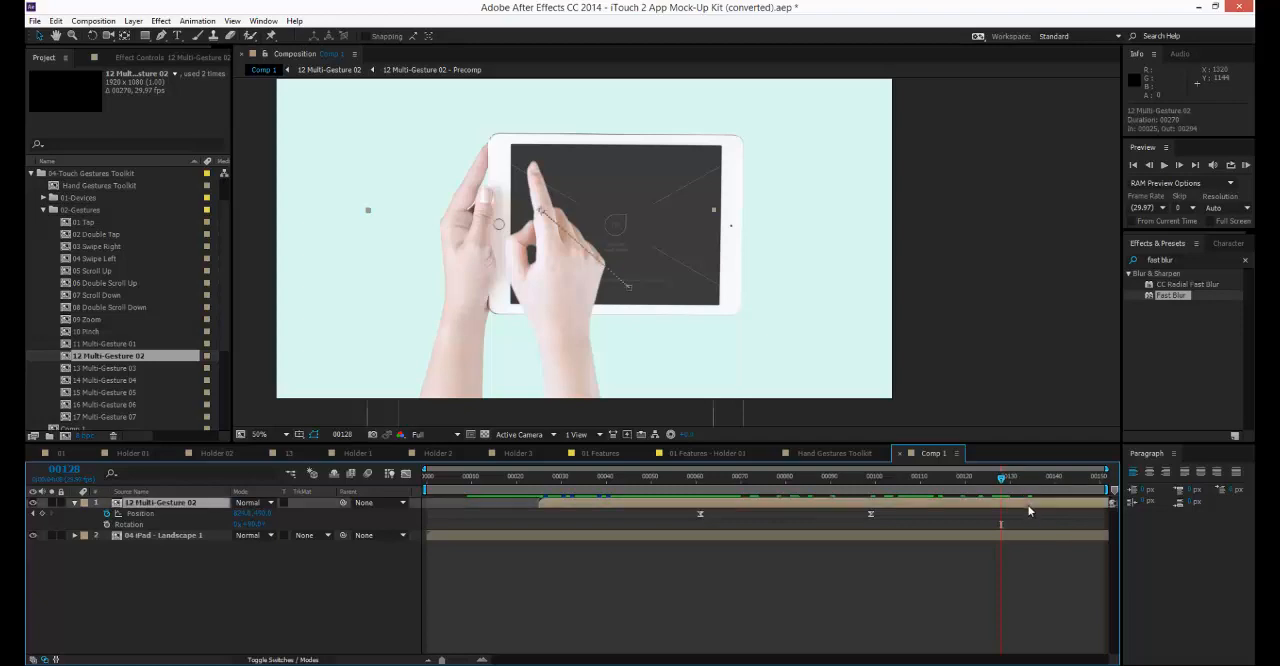
Set the duration of Comp 1 to 400 frames and show the full length in the timeline.
key("ctrl+k")
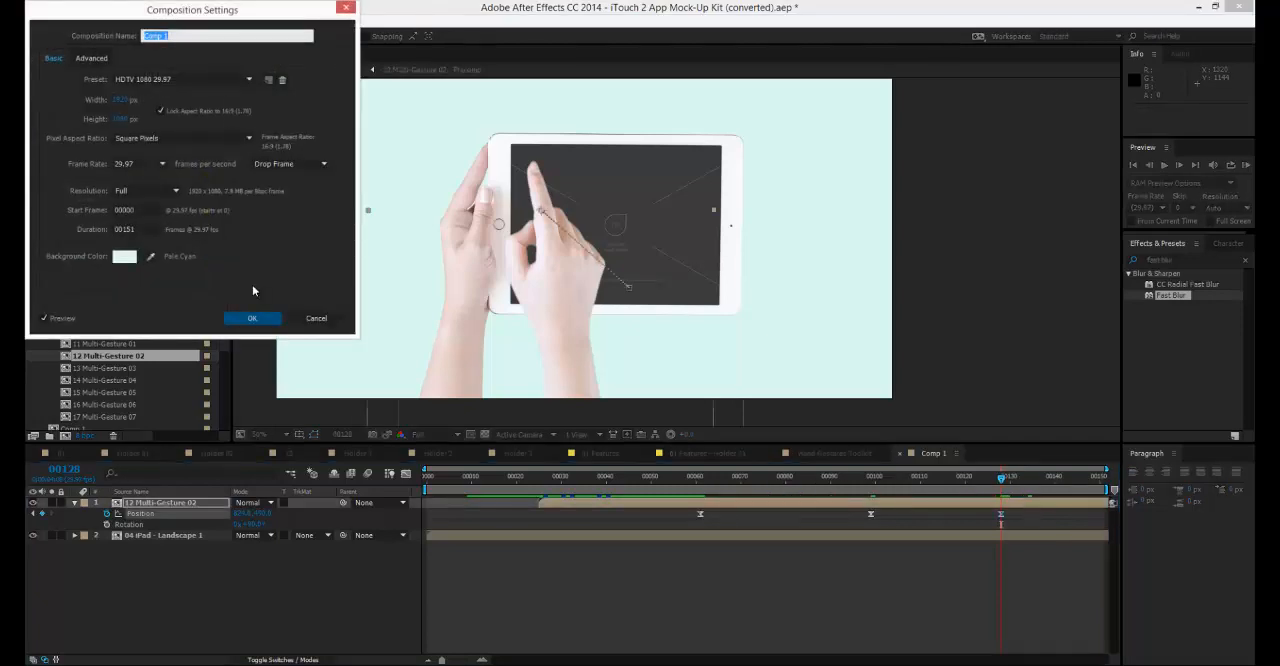
left_click(115, 232)
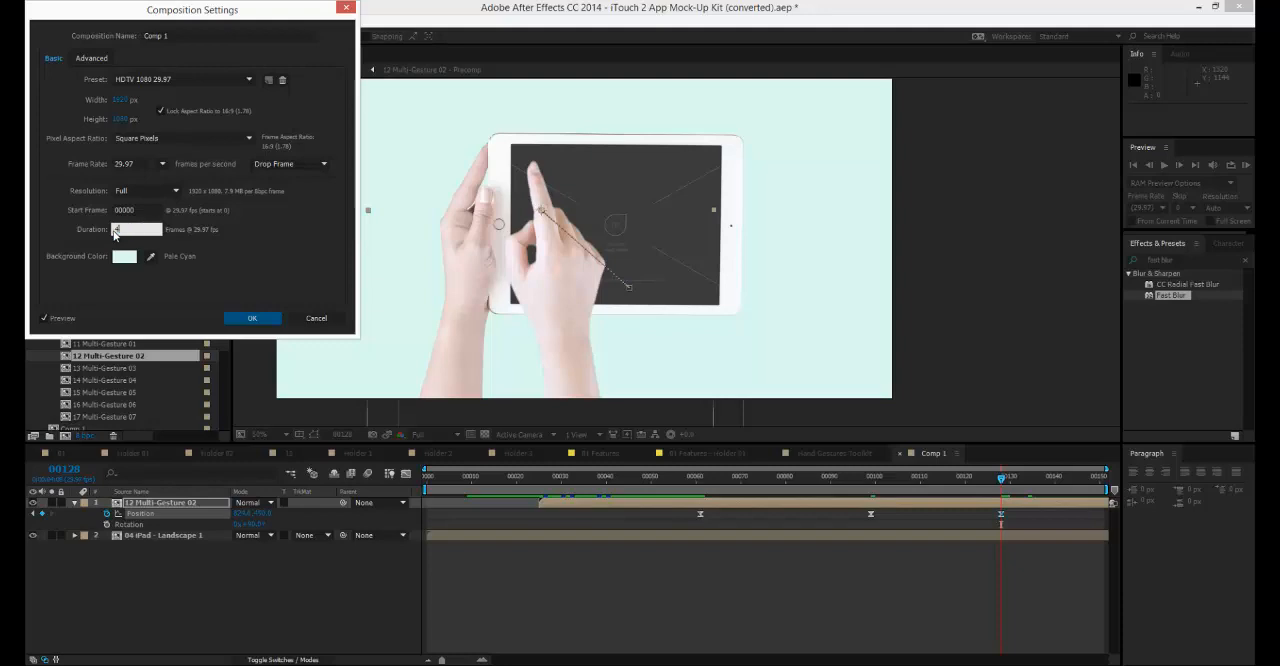
key("Return")
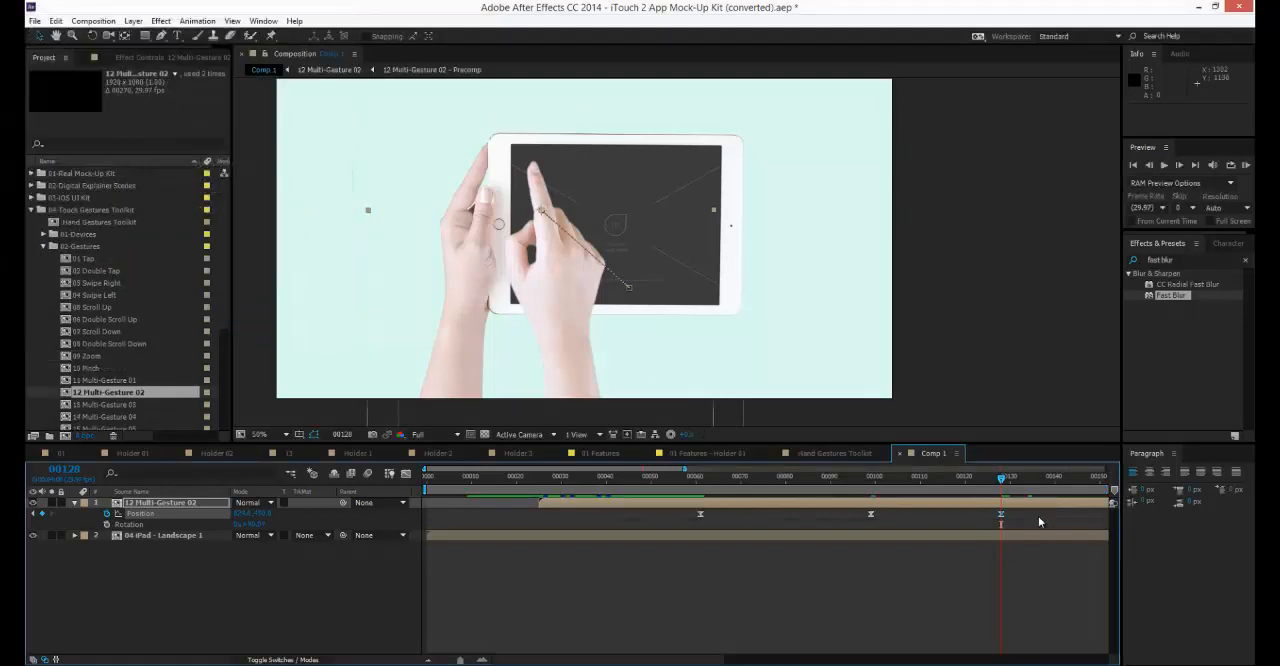
left_click_drag(960, 534, 620, 568)
key("minus")
key("minus")
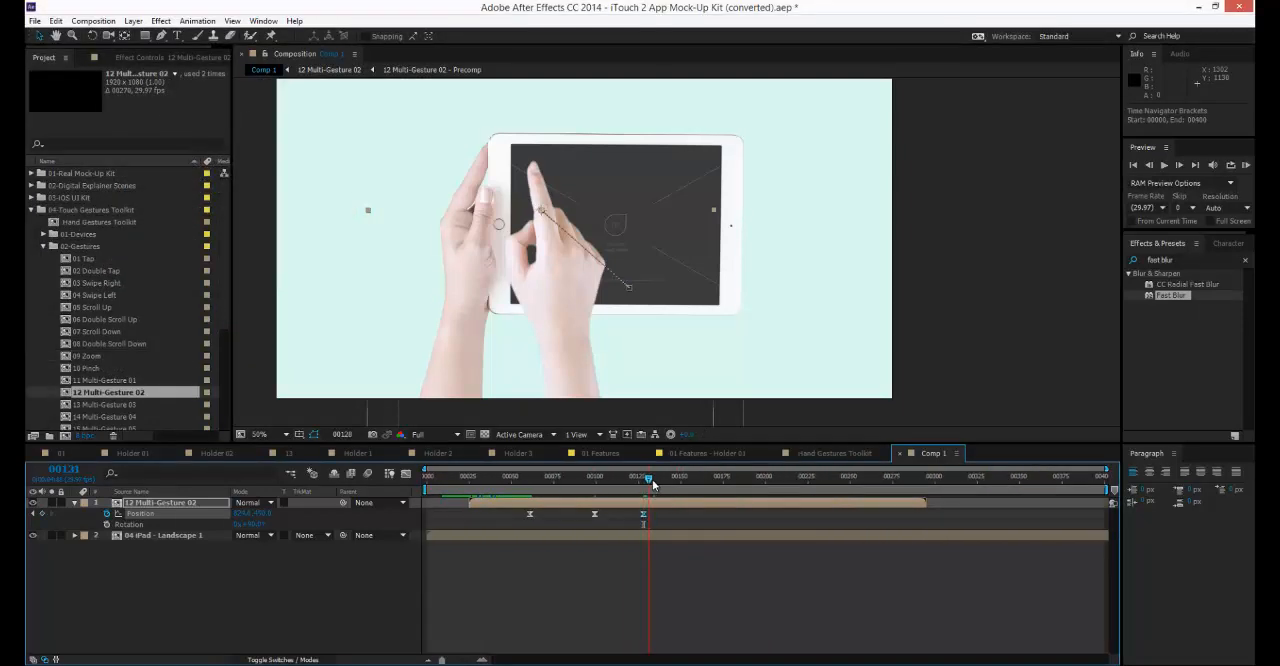
Add a Position keyframe at frame 142 that moves the hand down to the lower edge of the iPad, and preview the motion.
left_click_drag(653, 484, 672, 478)
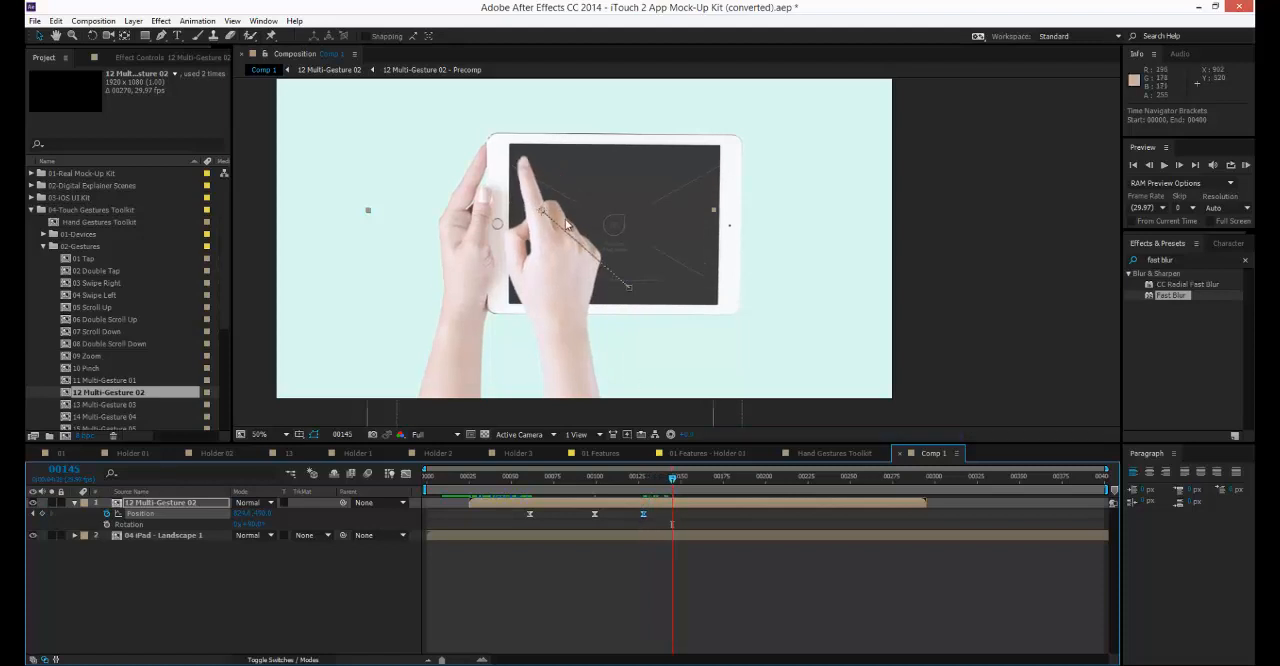
key("Page_Up")
key("Page_Up")
key("Page_Up")
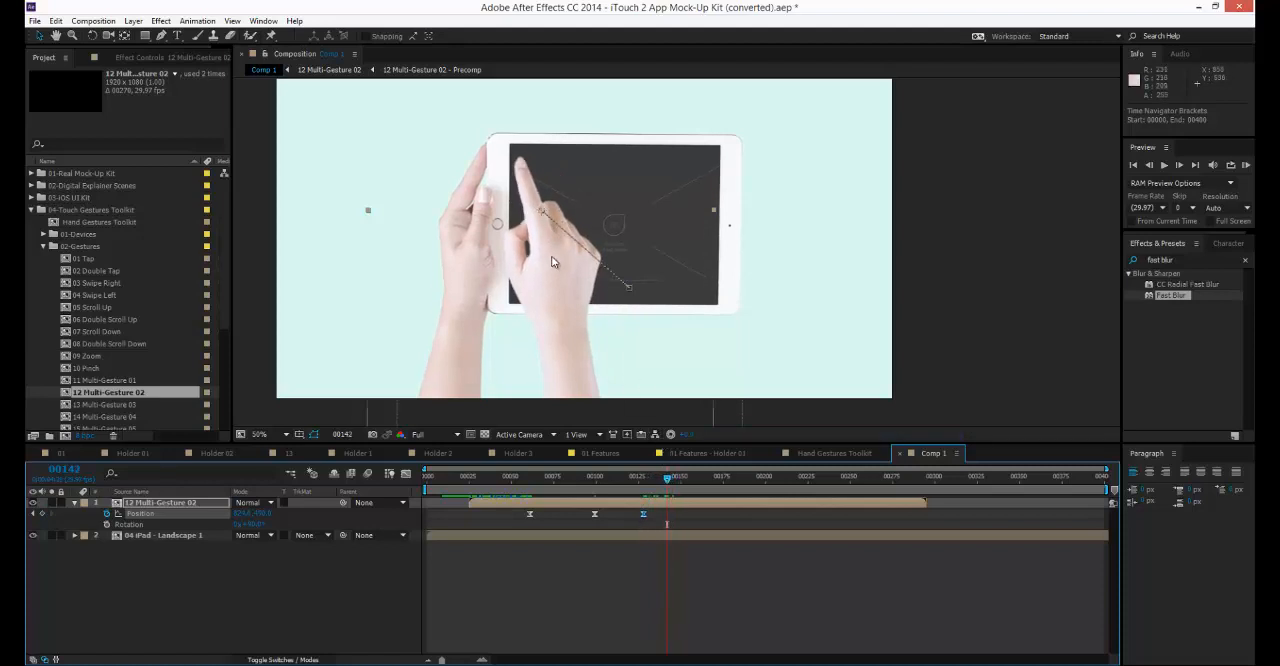
left_click_drag(552, 262, 586, 347)
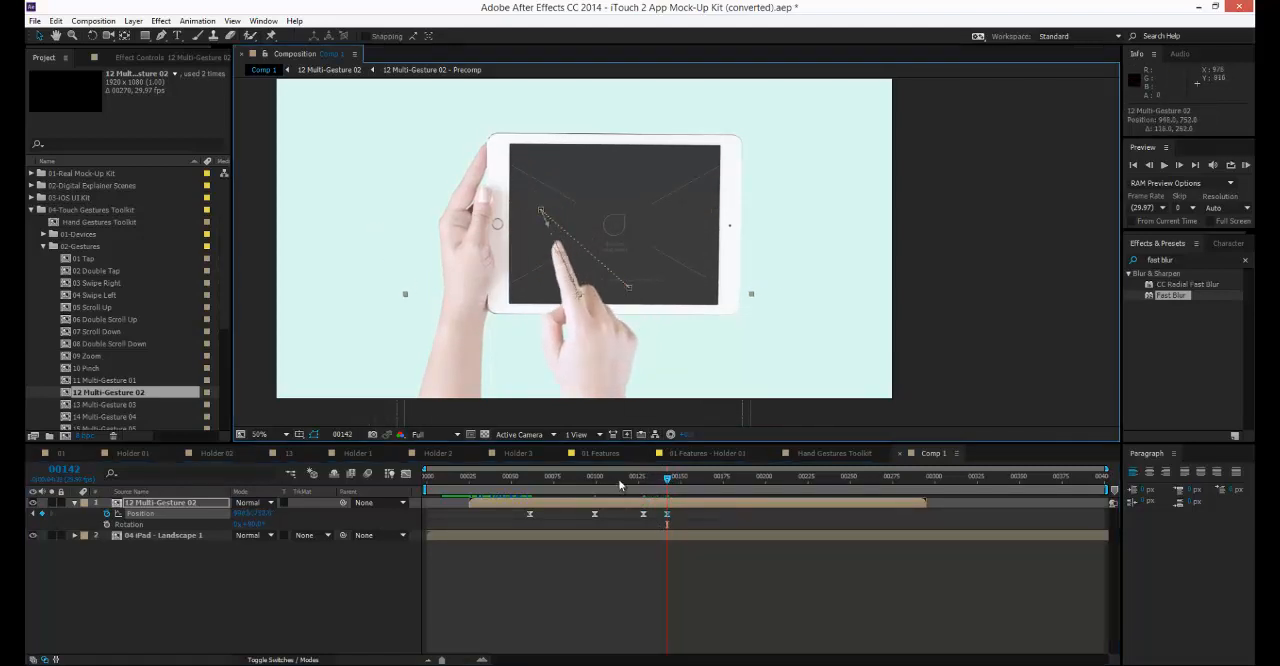
left_click_drag(619, 485, 400, 527)
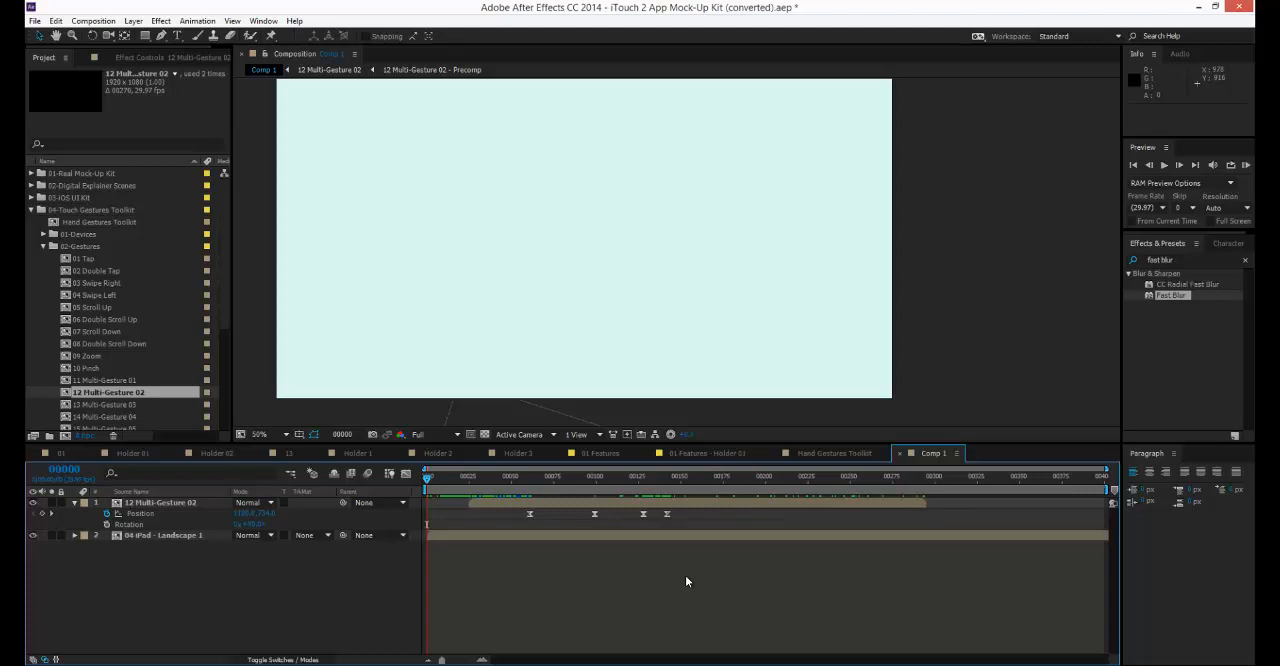
Collapse the 04-Touch Gestures Toolkit folder and open composition 01 with the real phone footage.
left_click(32, 210)
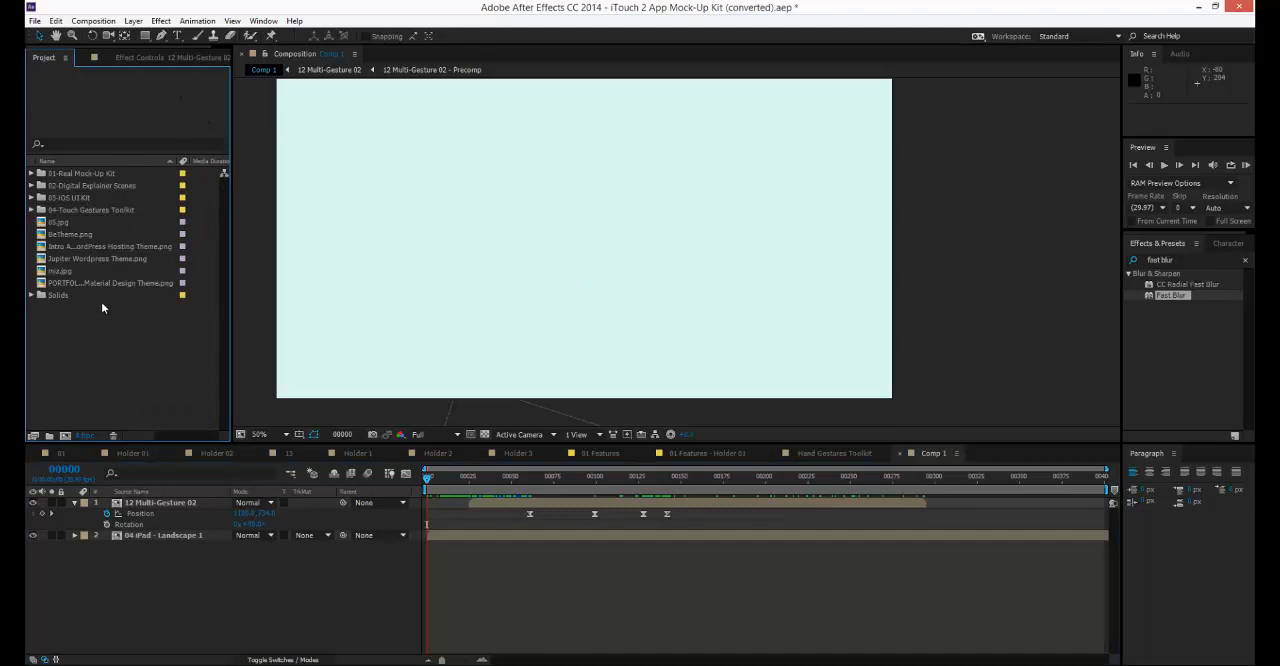
left_click(55, 453)
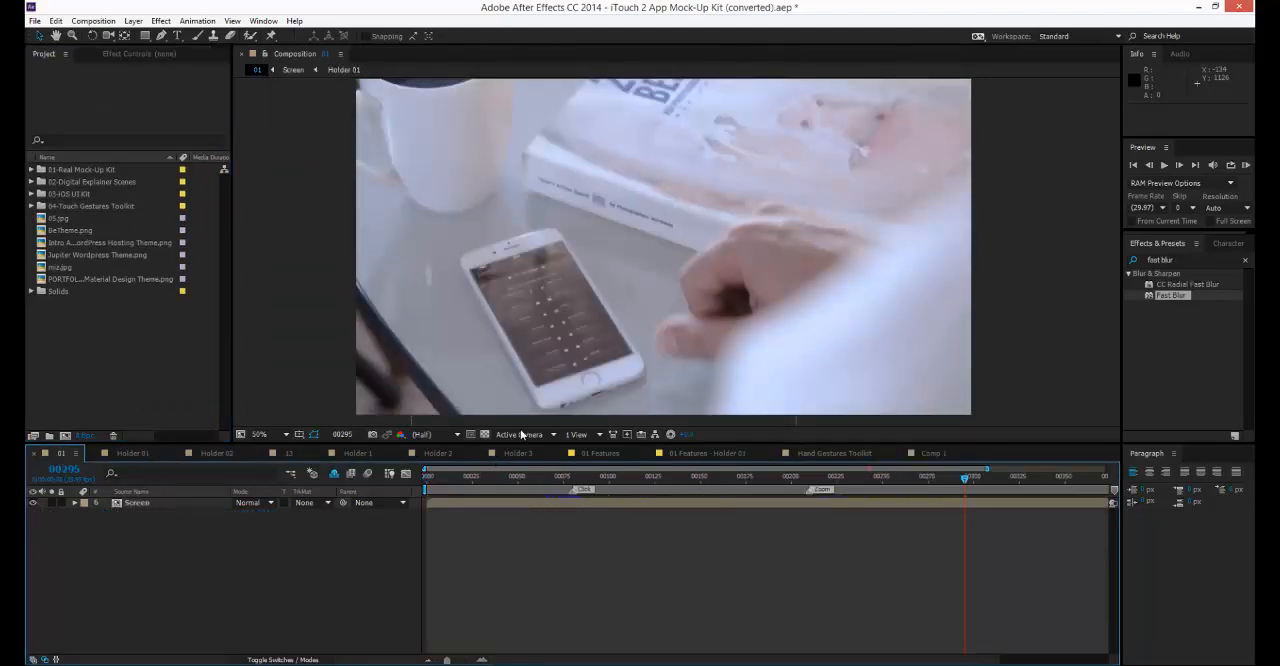